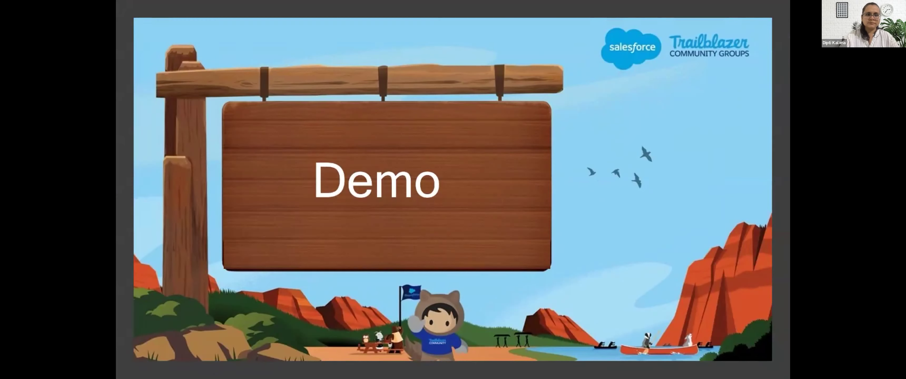
Step: Leave the Demo slide and switch over to the browser
key(super+Tab)
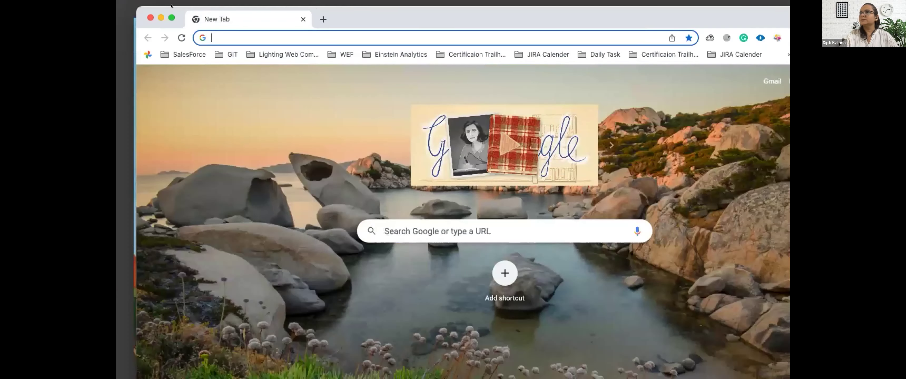
Step: Exit full screen, log into the TrailHead ORG via ORGanizer, and close the blank tab
click(172, 18)
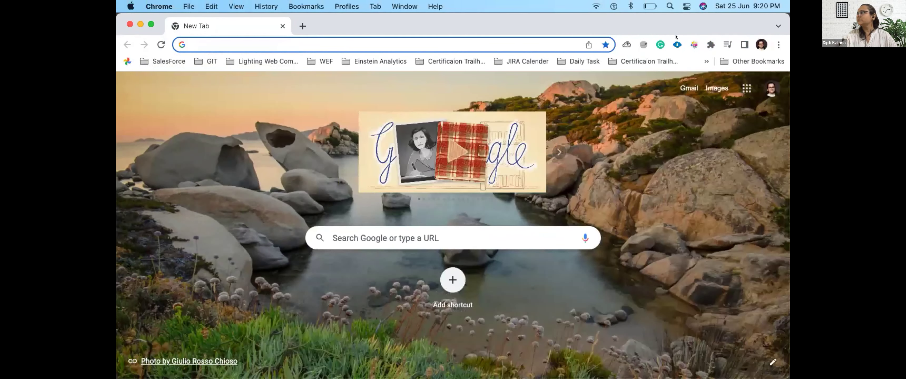
click(678, 44)
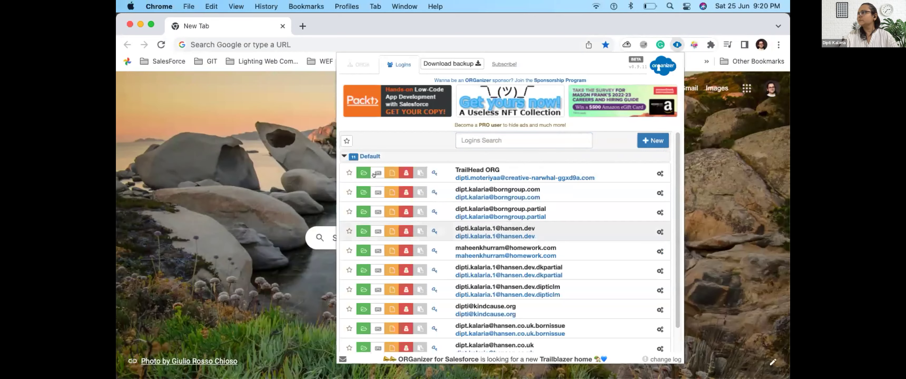
click(363, 172)
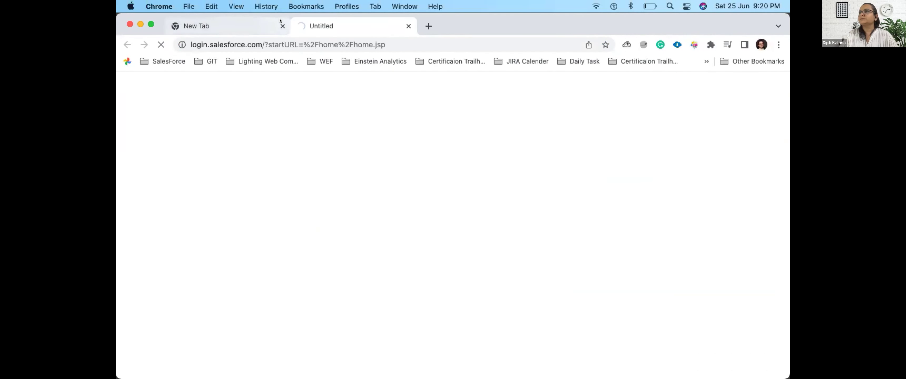
click(280, 21)
click(282, 26)
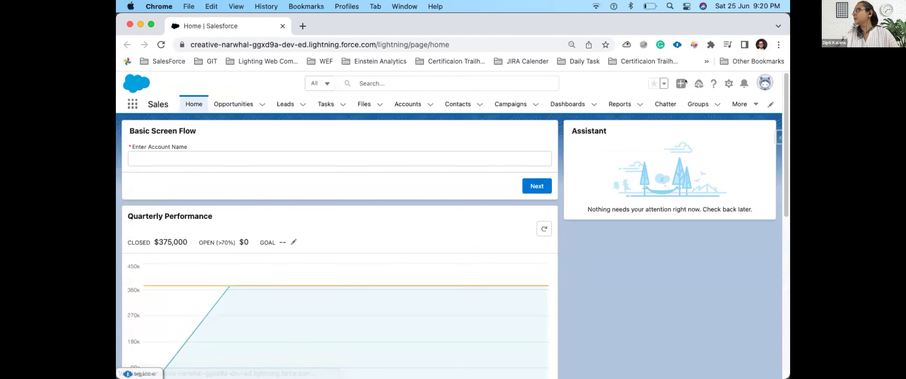
Step: Open Setup from the gear menu and focus its Quick Find search
click(728, 83)
click(683, 106)
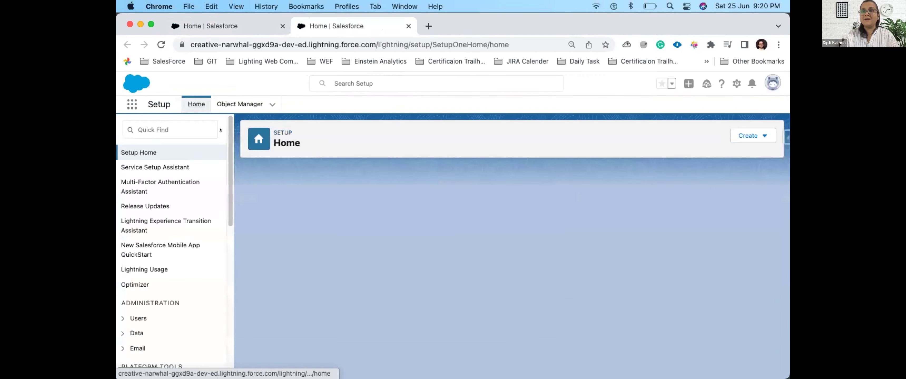
click(215, 130)
Step: Filter Setup Quick Find by 'flow' and open Flows under Process Automation
text(flow)
click(147, 274)
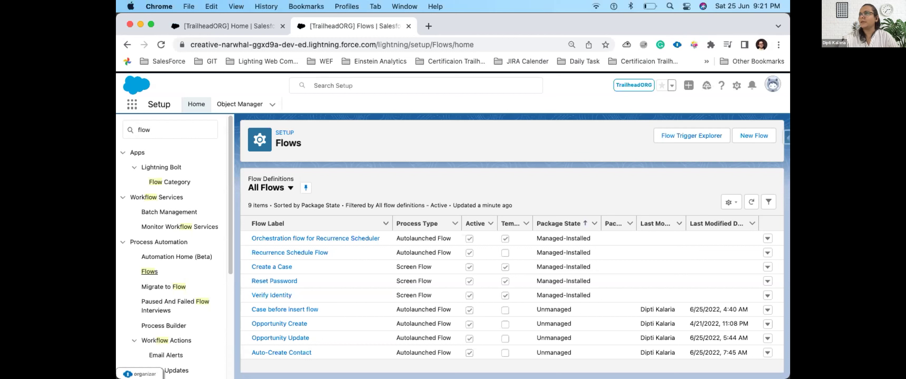
Step: Find Opportunities with App Launcher search 'Oppor', open Genepoint, and view its Products (4)
click(130, 102)
text(Oppor)
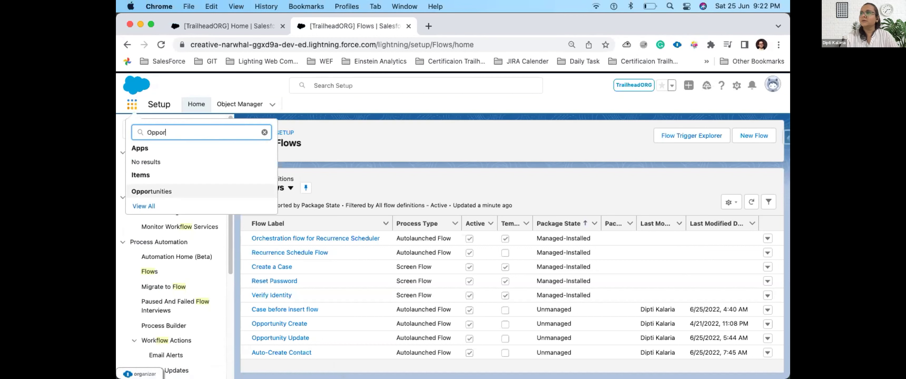
click(152, 191)
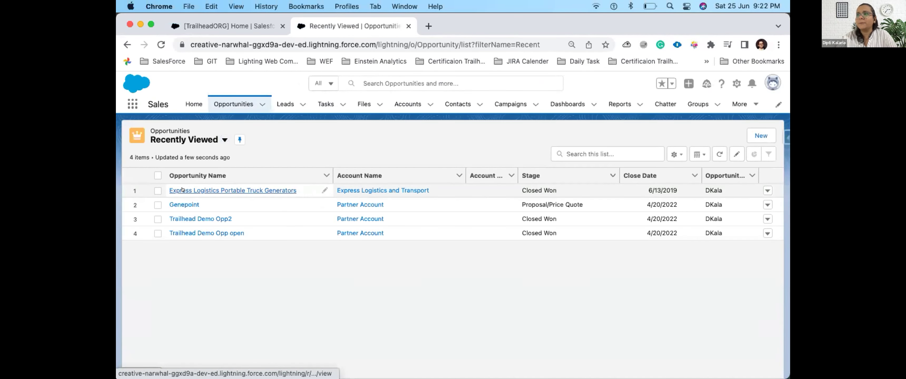
click(180, 219)
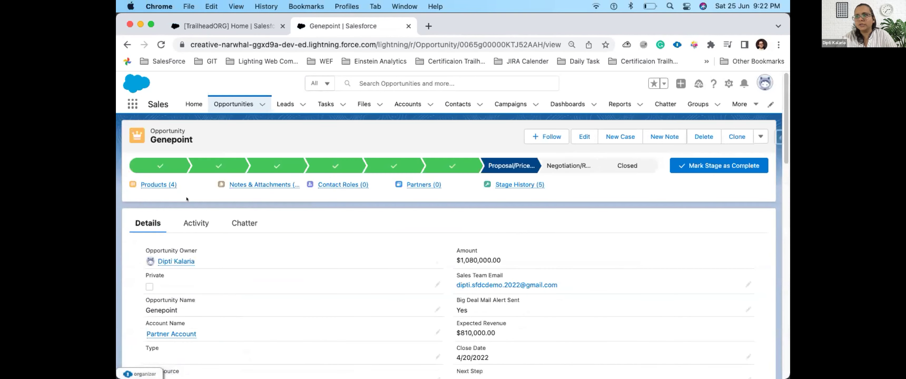
mouse_move(149, 182)
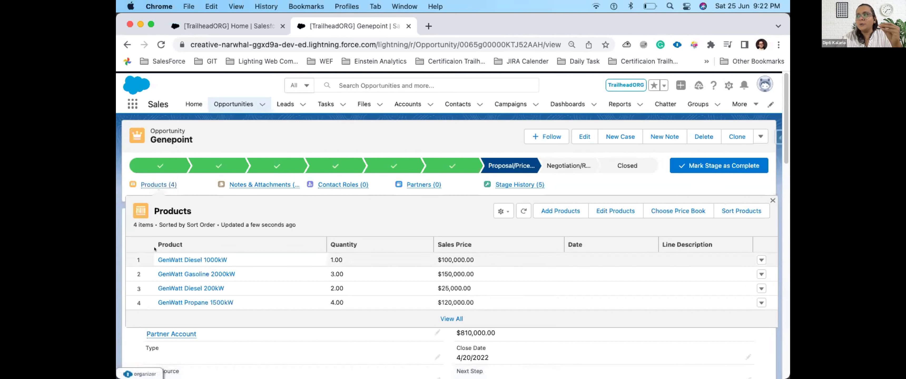
Step: Select GenWatt Diesel 1000kW, 10kW and 200kW in Add Products
click(564, 209)
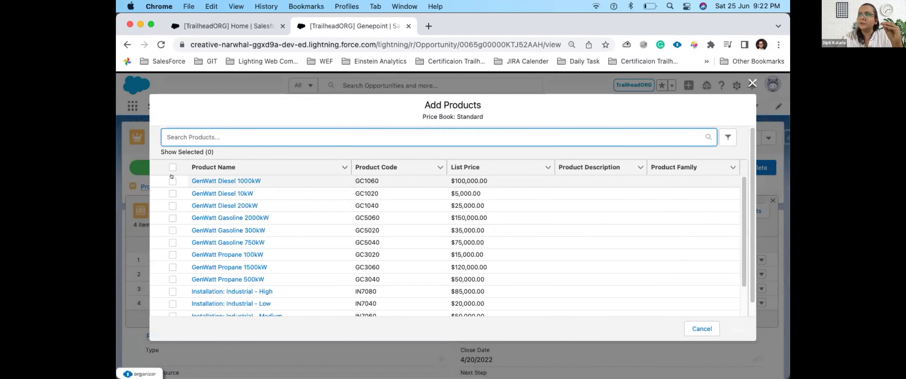
click(172, 181)
click(173, 193)
click(172, 205)
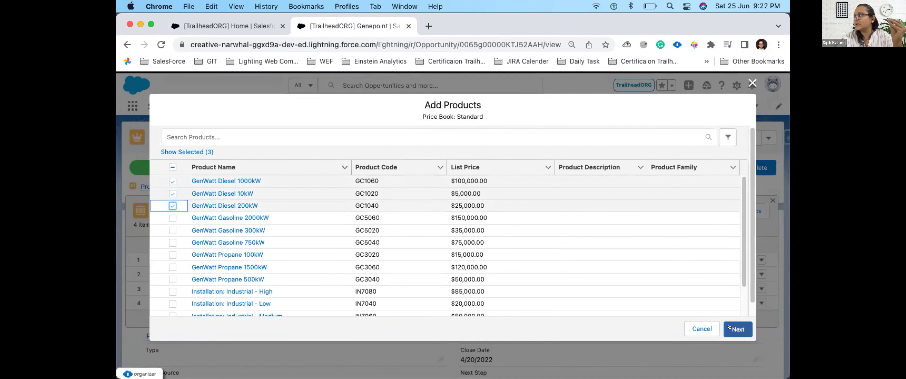
click(730, 327)
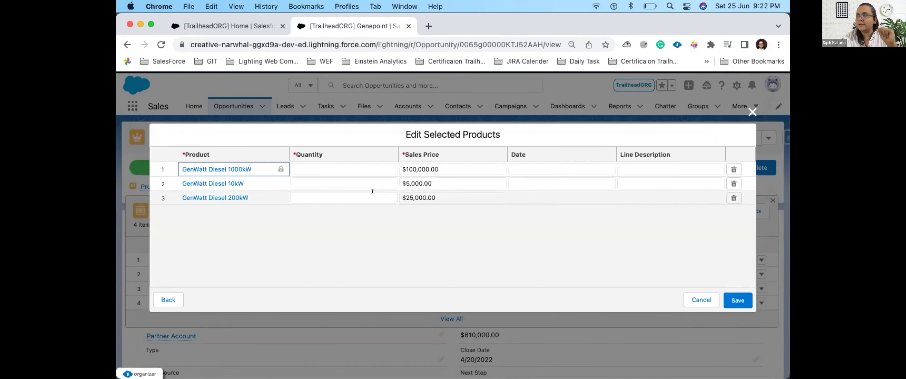
Step: Give the three GenWatt Diesel products quantities 1, 2 and 3, and save
click(370, 163)
text(1)
key(Return)
click(353, 181)
text(2)
key(Return)
click(351, 199)
text(3)
key(Return)
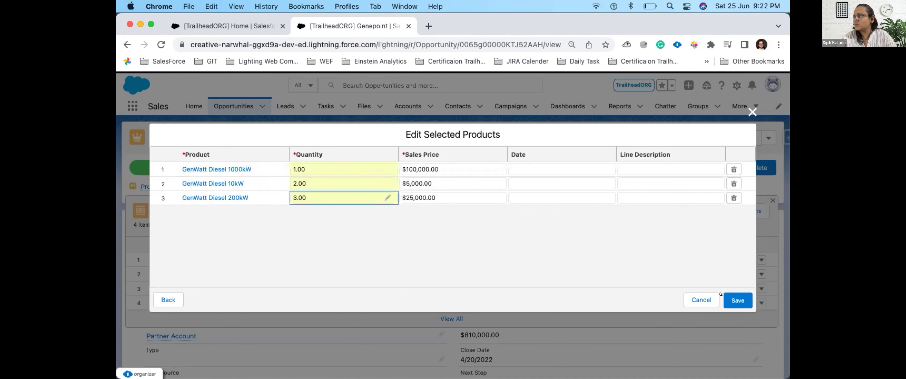
click(742, 300)
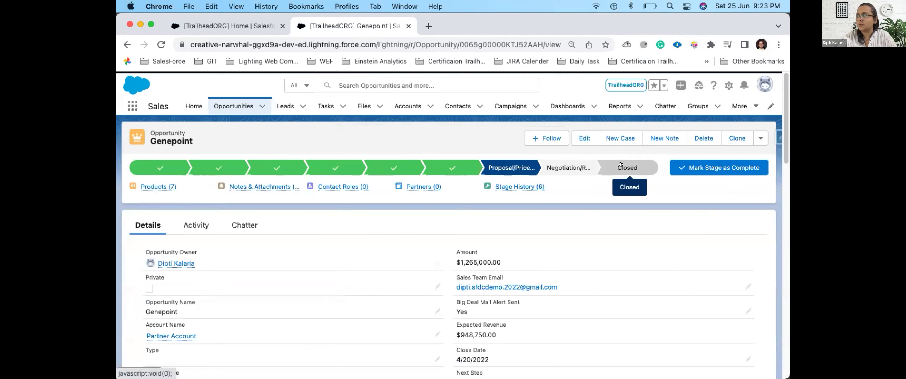
Step: Set the stage to Closed Won from the Closed path step, then highlight the Total Opportunity Value
click(621, 166)
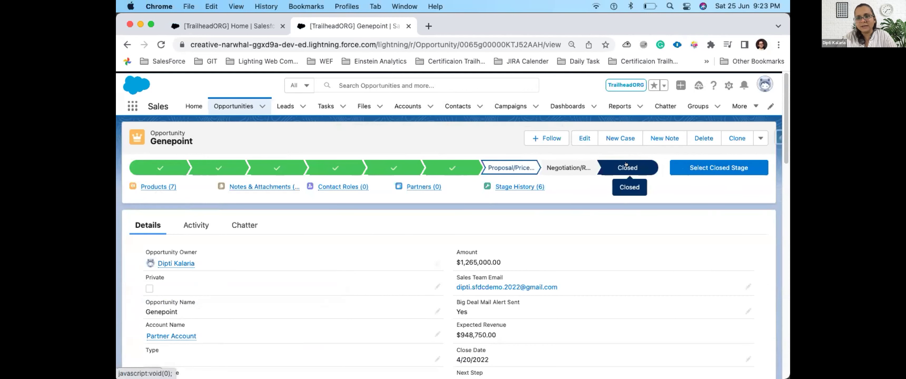
click(720, 168)
click(454, 218)
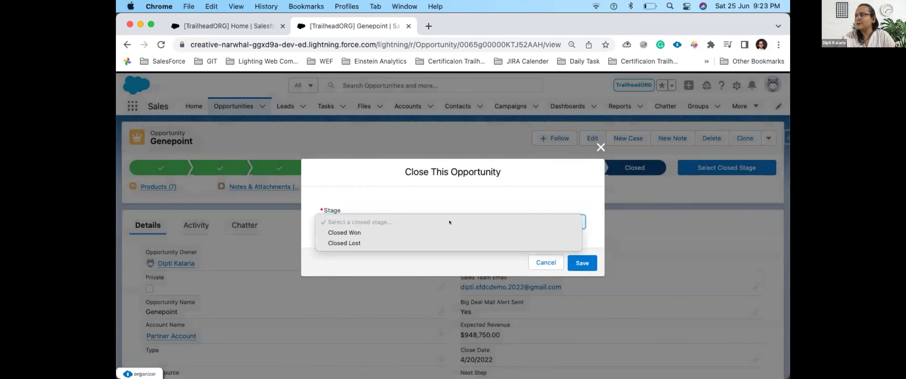
click(404, 233)
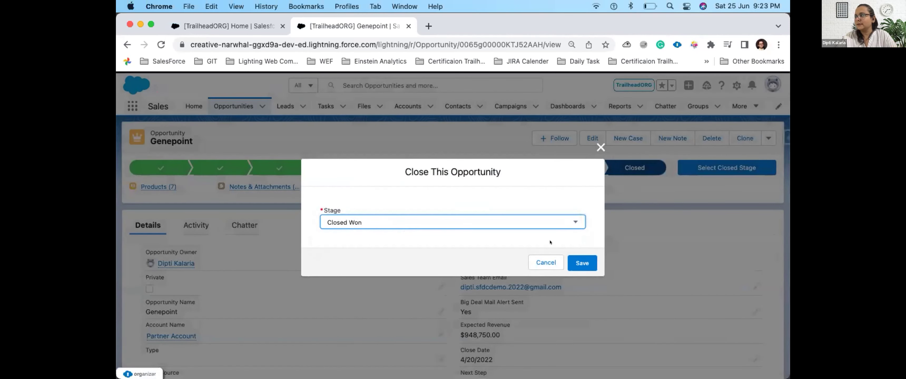
click(584, 262)
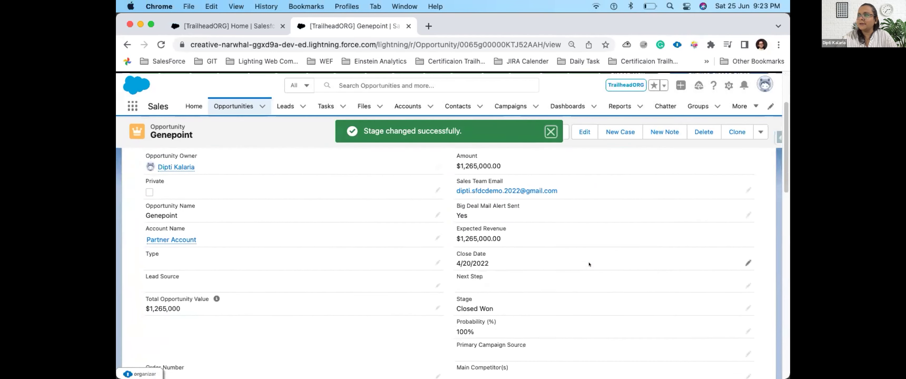
drag(145, 333, 171, 333)
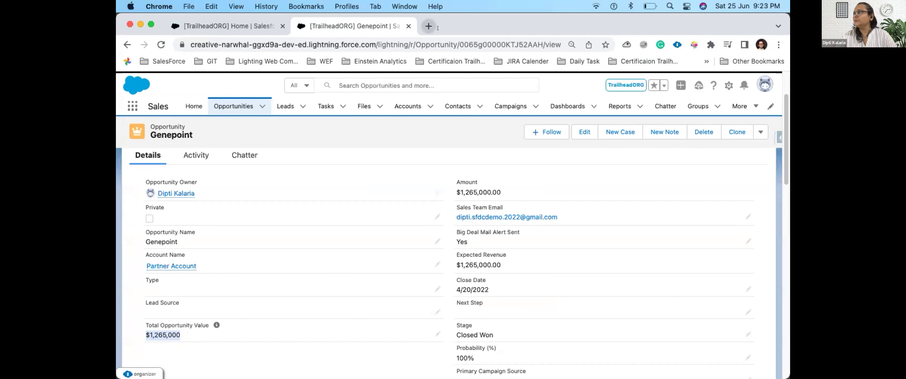
Step: Open Setup's Flows list via Quick Find 'FLOw' and launch Opportunity Create in Flow Builder
click(722, 84)
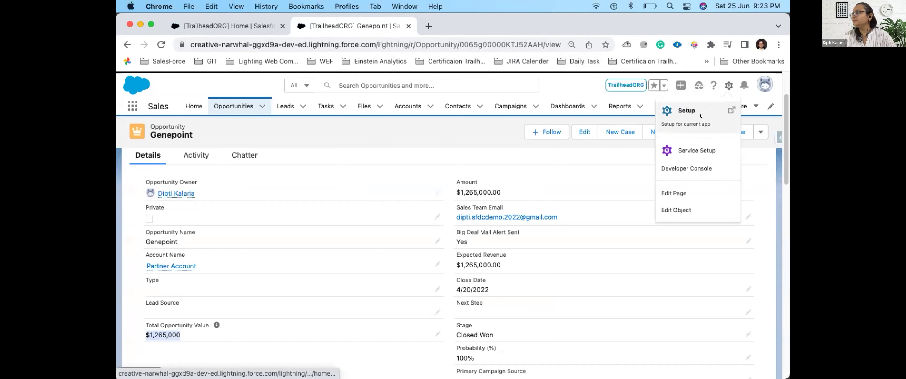
click(705, 109)
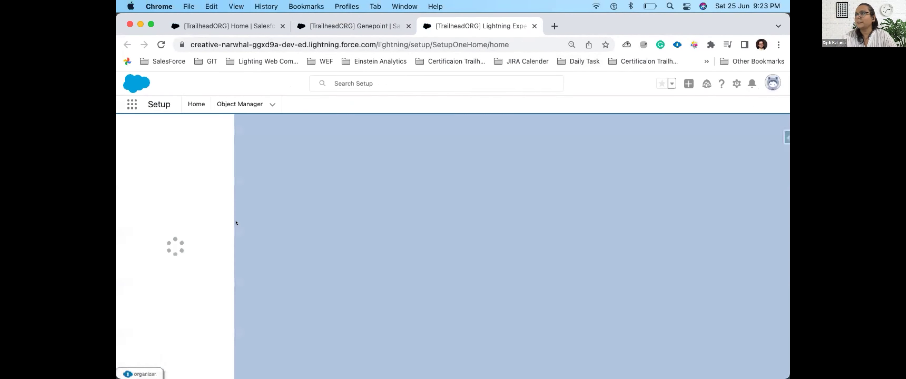
text(FLOw)
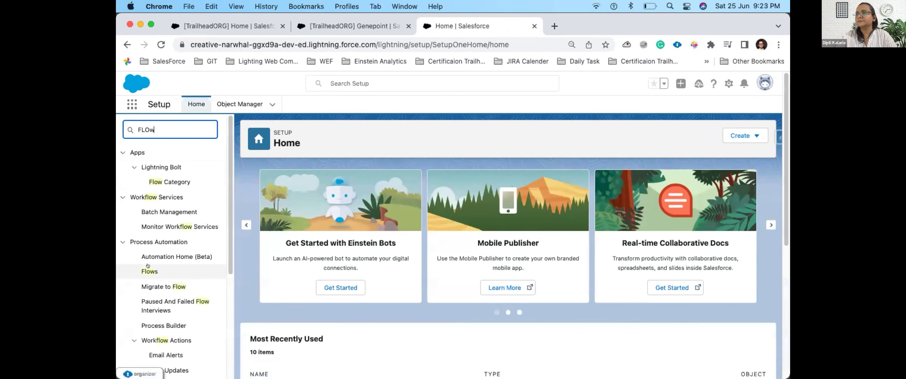
click(150, 271)
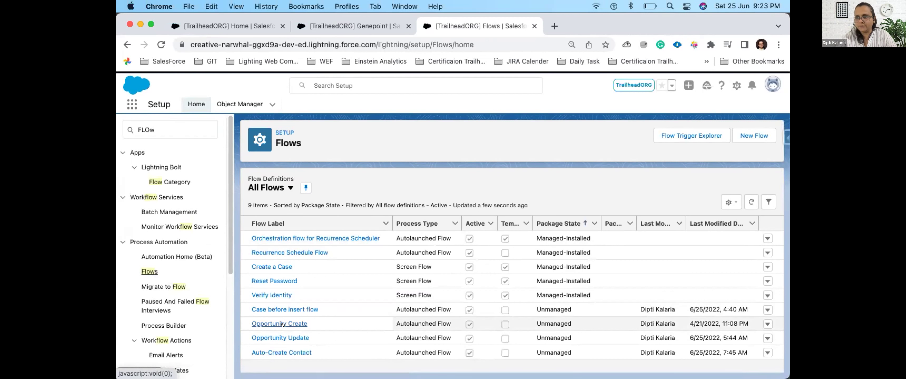
click(282, 324)
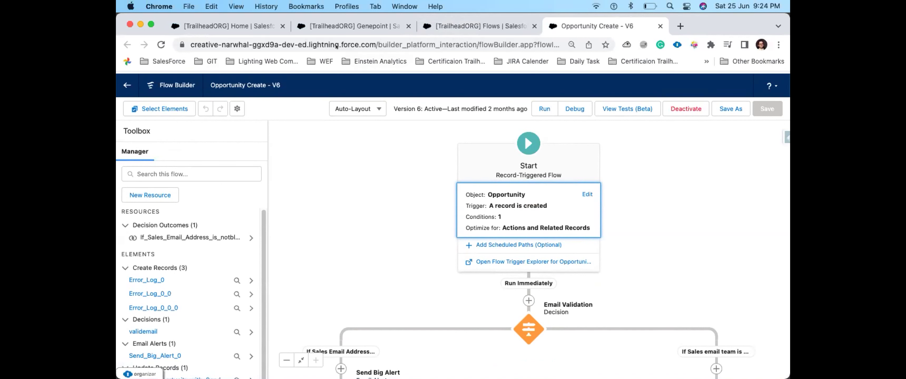
click(497, 28)
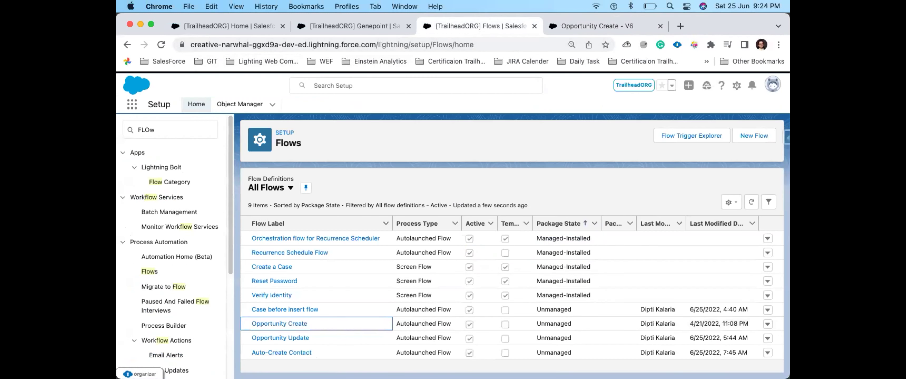
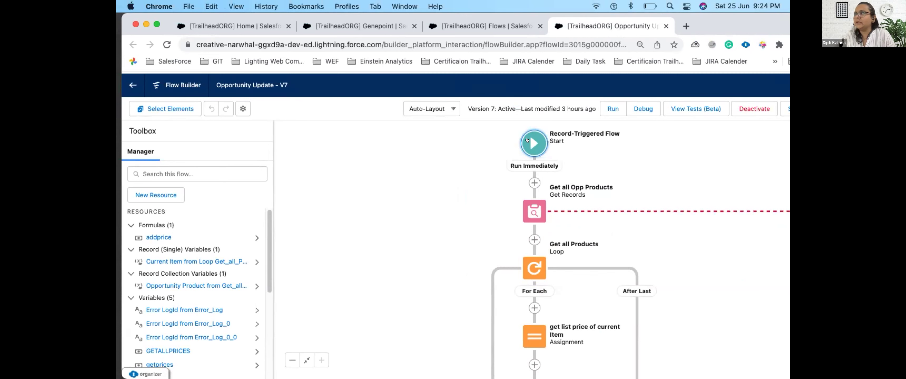
Step: Expand the Start element to show the Opportunity record-updated trigger with its 2 conditions
click(527, 140)
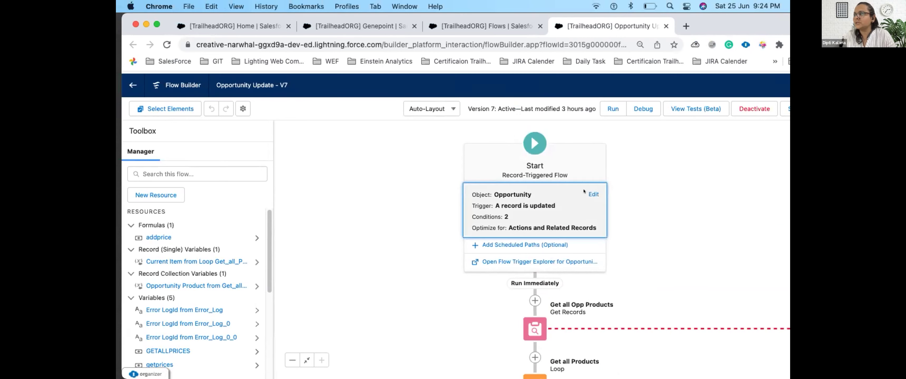
click(593, 194)
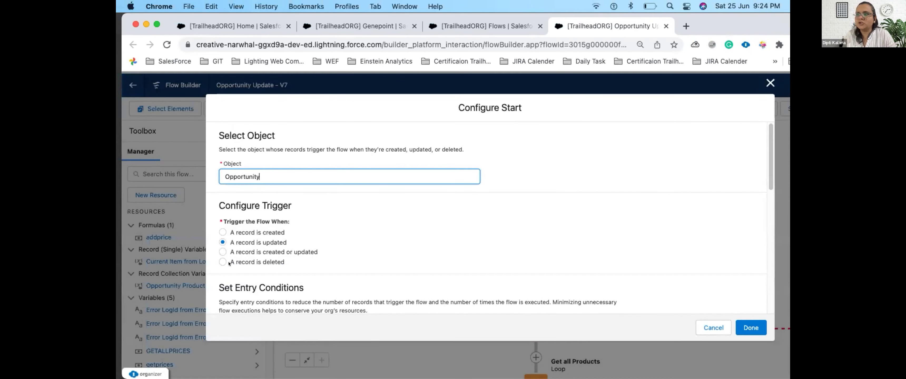
drag(231, 243, 287, 242)
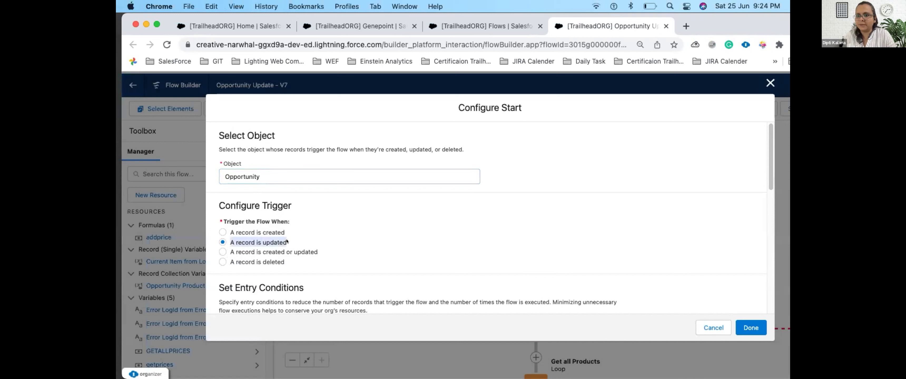
click(573, 256)
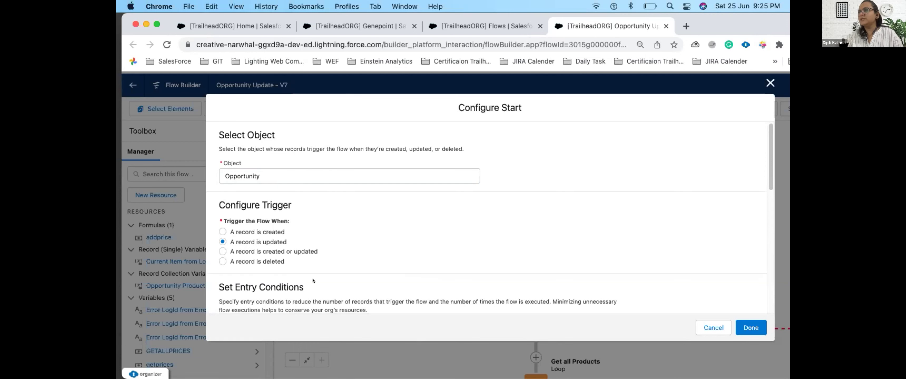
scroll(313, 279, down, 5)
scroll(311, 275, up, 3)
scroll(311, 275, down, 3)
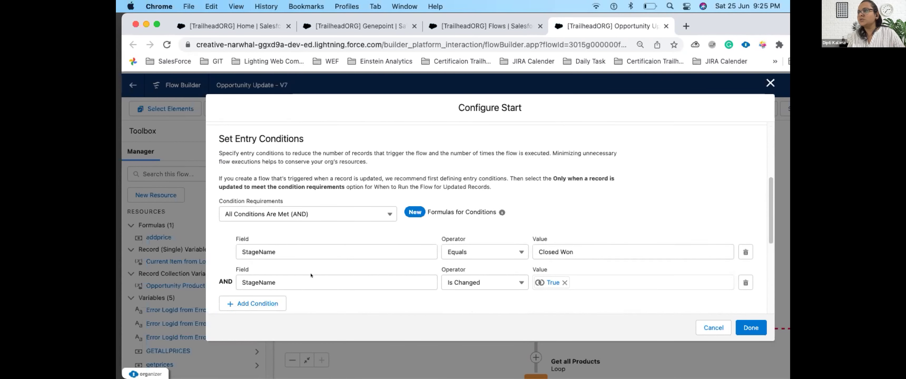
scroll(310, 273, up, 5)
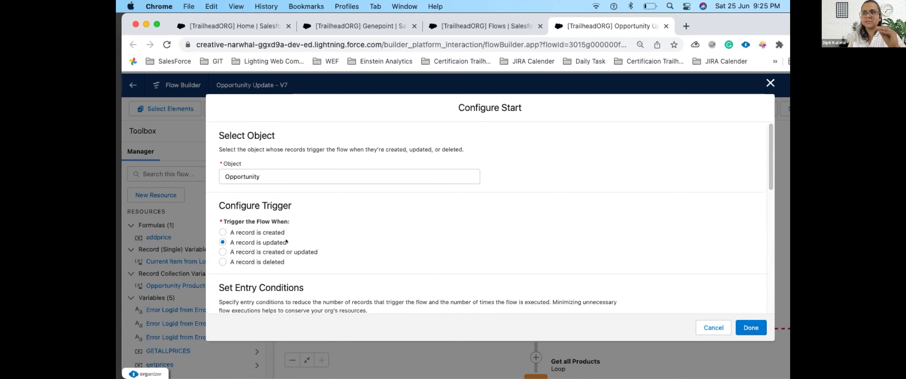
drag(286, 242, 223, 241)
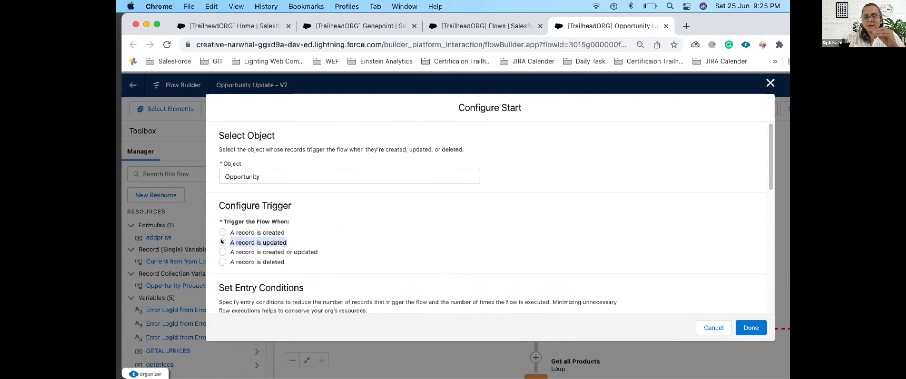
click(223, 241)
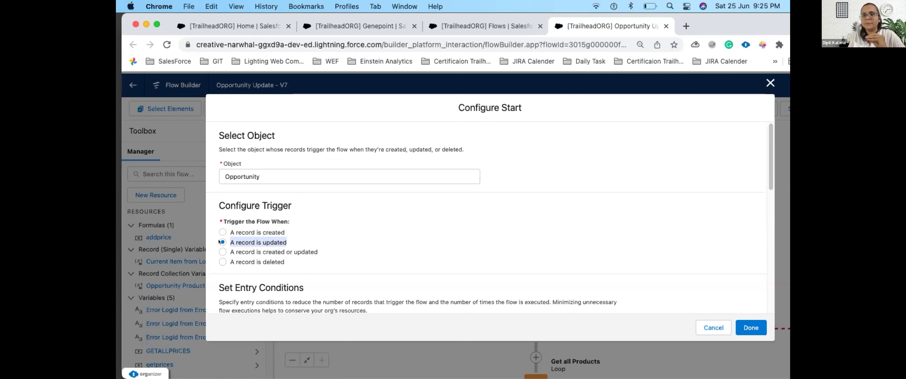
scroll(380, 256, down, 5)
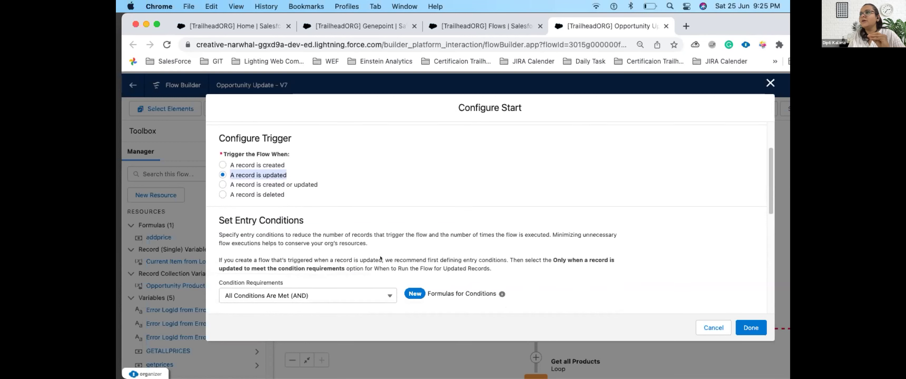
scroll(380, 256, down, 3)
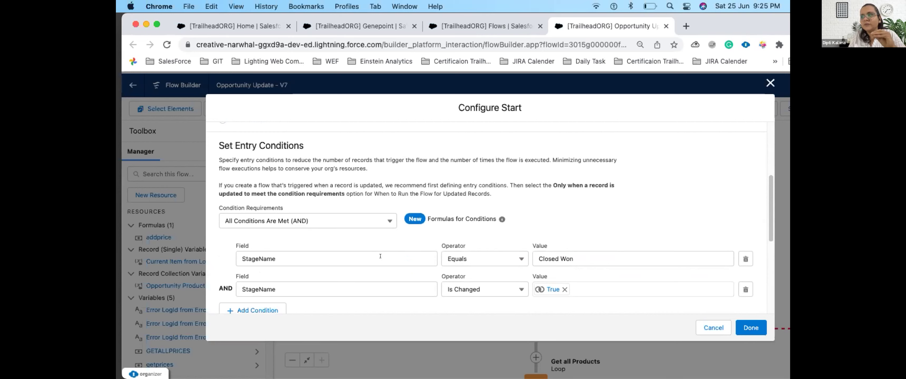
scroll(381, 256, down, 2)
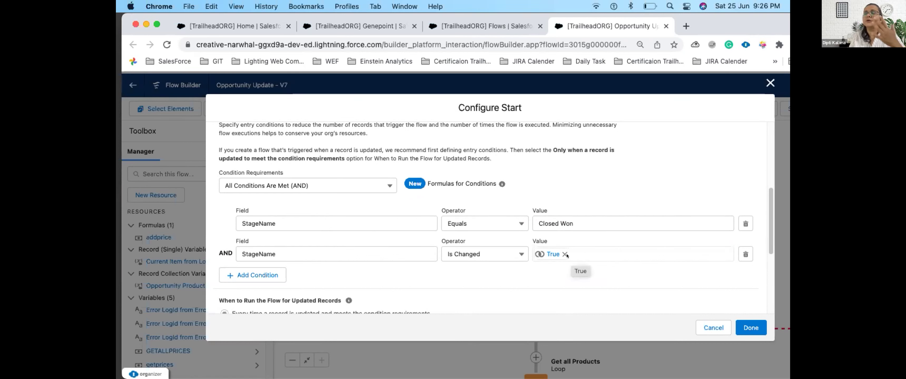
scroll(579, 291, down, 5)
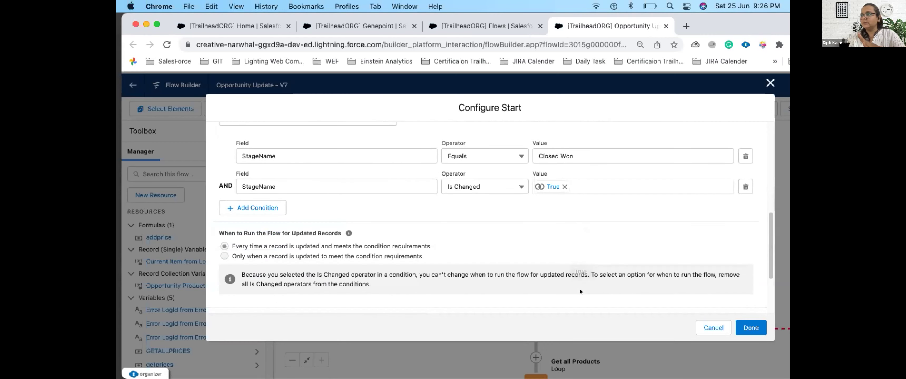
scroll(577, 293, down, 1)
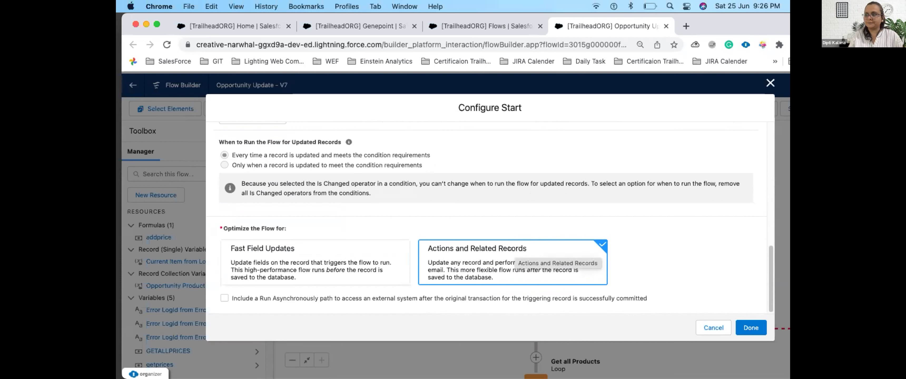
click(746, 327)
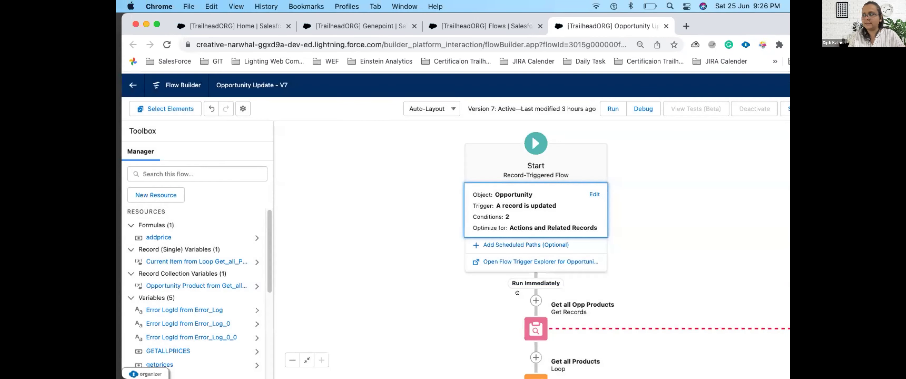
scroll(436, 301, down, 7)
scroll(435, 301, right, 3)
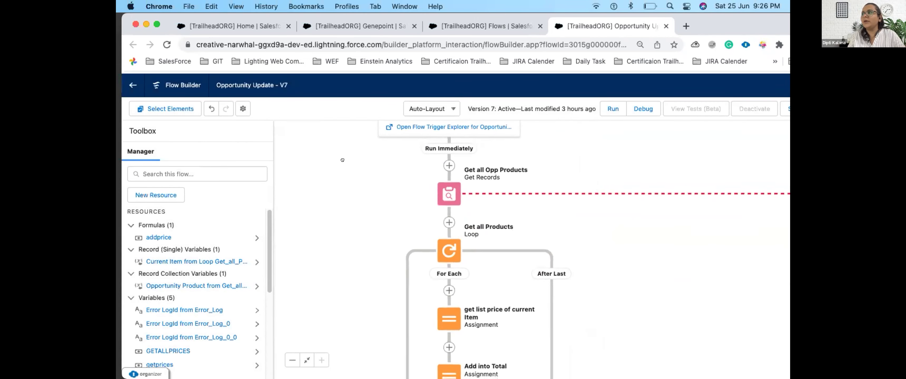
scroll(493, 208, up, 5)
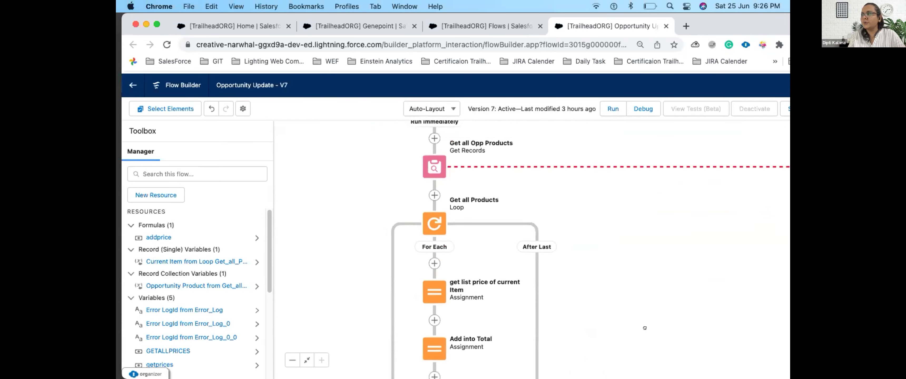
click(441, 166)
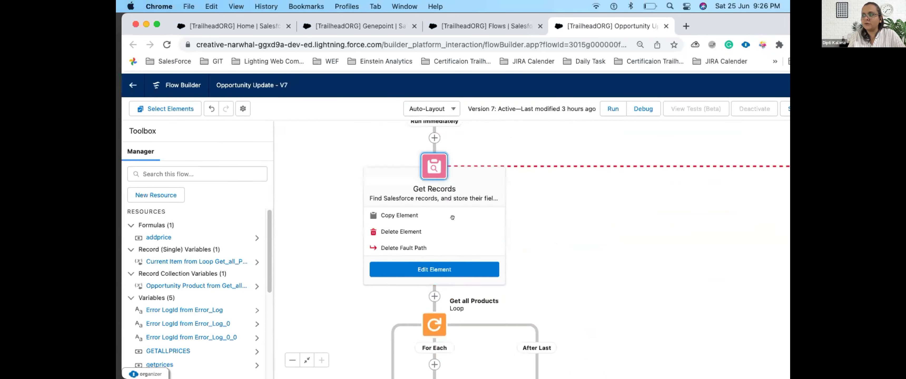
click(442, 272)
scroll(350, 240, down, 3)
scroll(547, 208, down, 1)
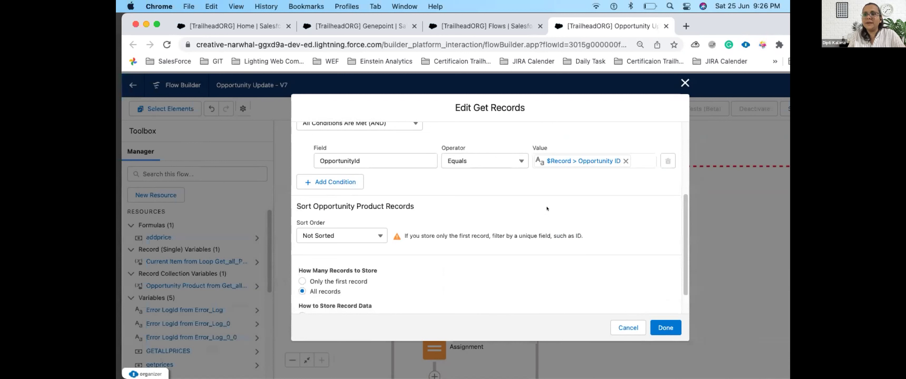
drag(311, 290, 339, 290)
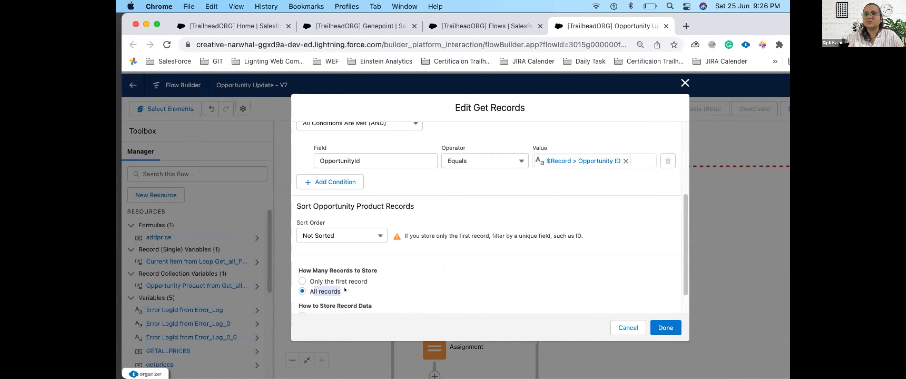
scroll(423, 307, down, 2)
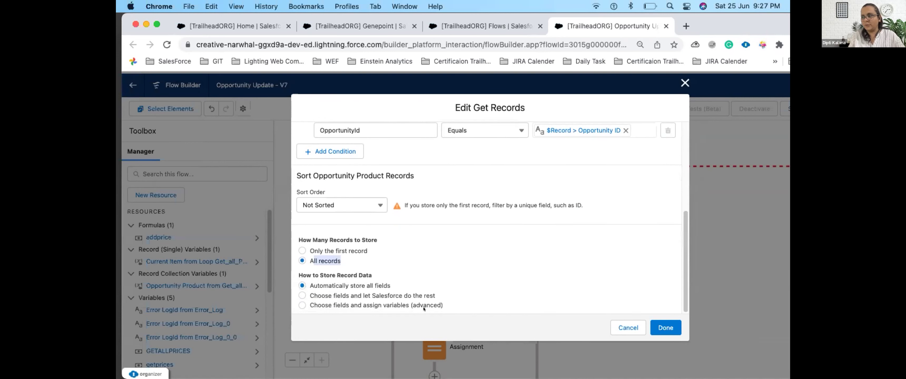
click(670, 328)
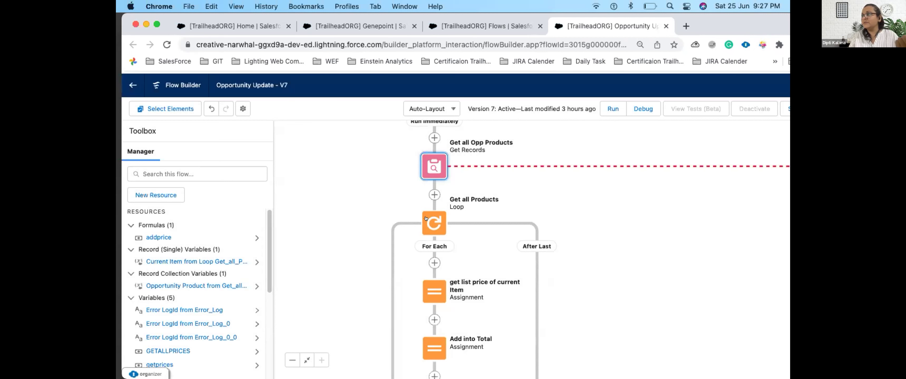
click(426, 219)
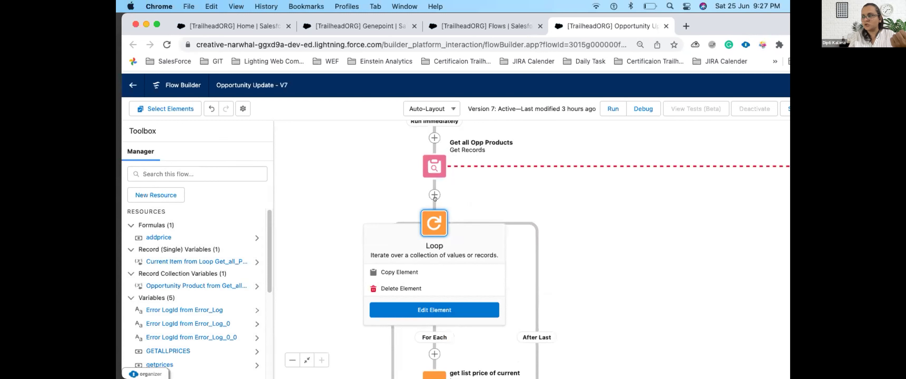
click(440, 308)
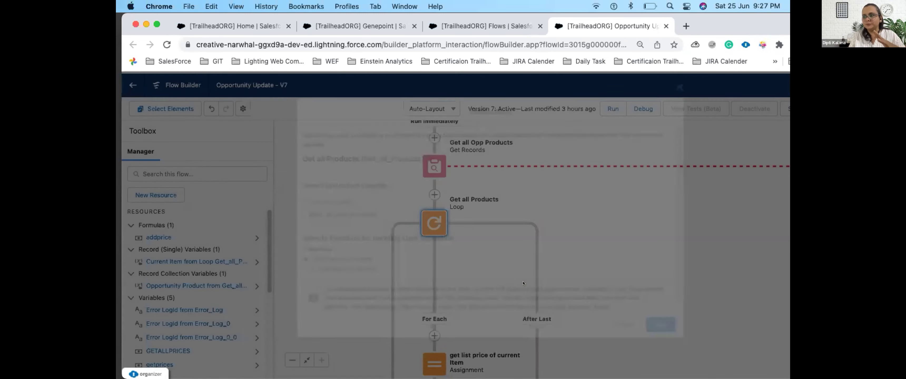
drag(375, 214, 288, 212)
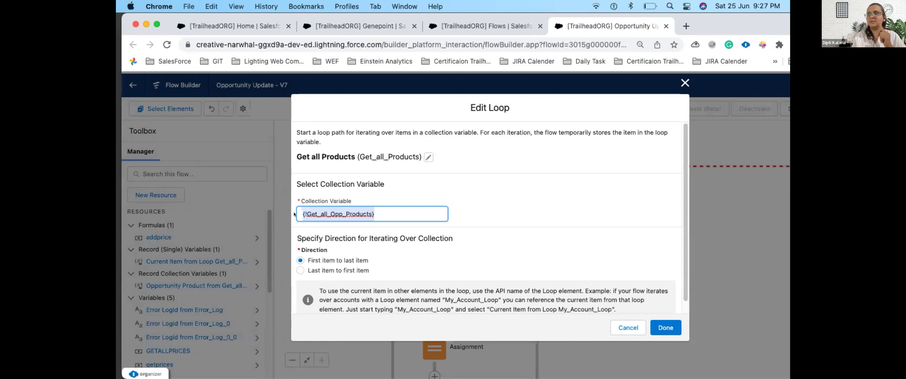
drag(300, 250, 338, 250)
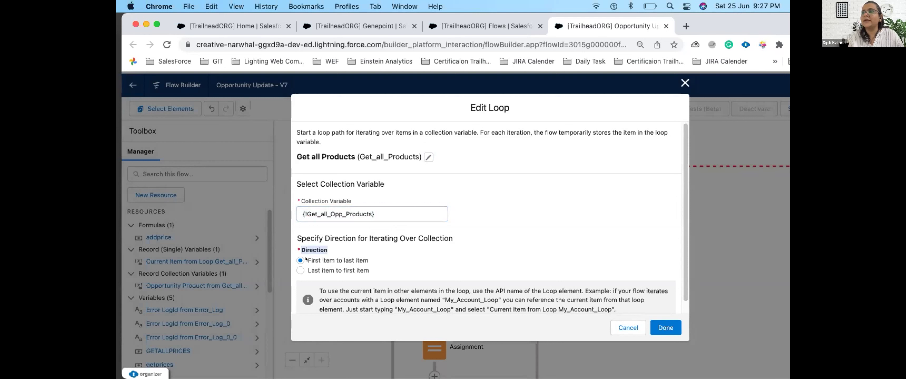
drag(306, 257, 304, 272)
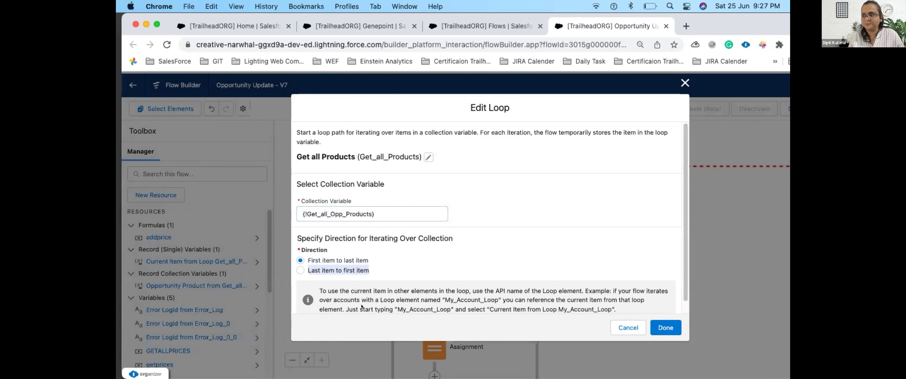
scroll(362, 307, down, 1)
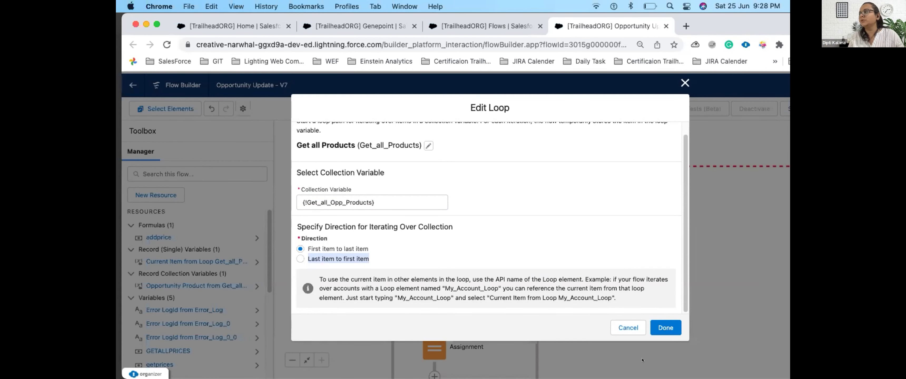
click(652, 333)
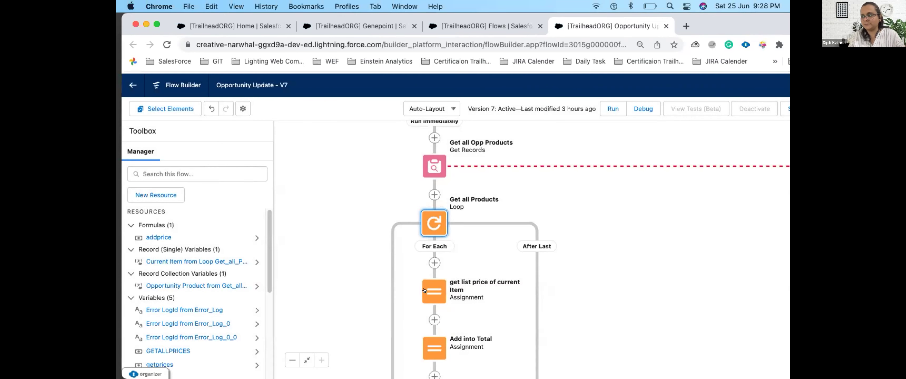
Step: Review the 'get list price of current Item' assignment and close it unchanged
click(425, 291)
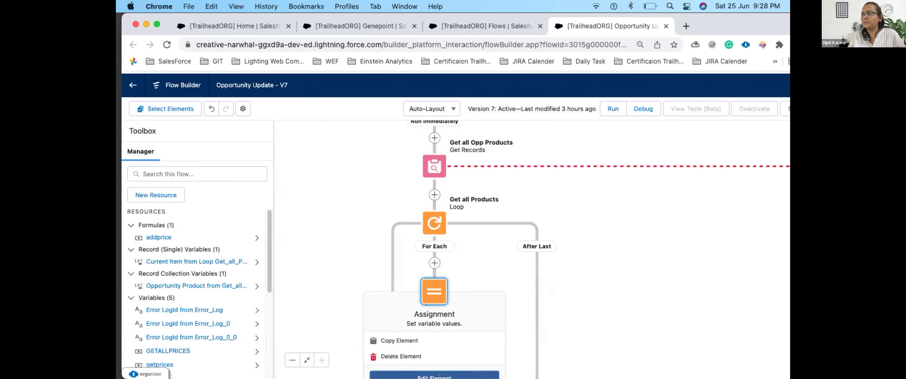
click(440, 373)
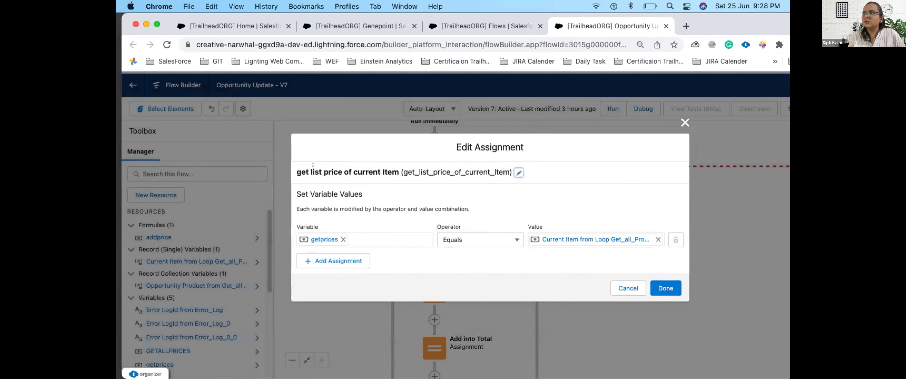
drag(305, 172, 516, 173)
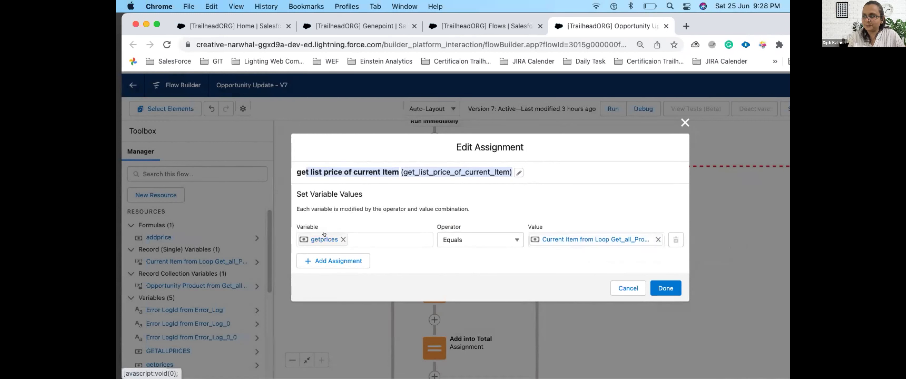
click(666, 283)
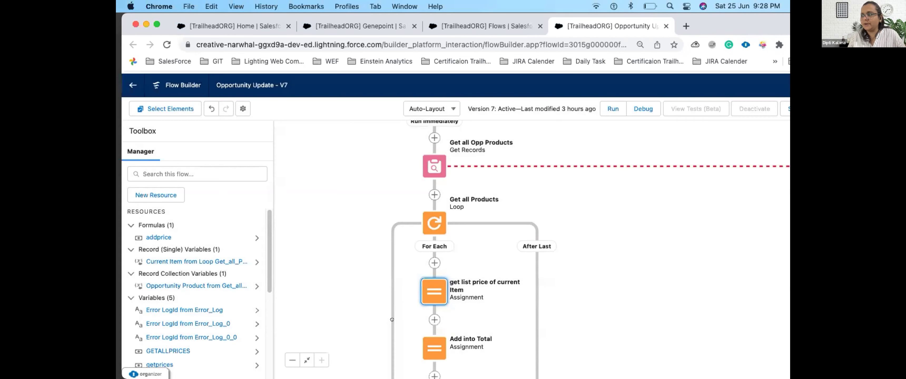
scroll(384, 232, down, 5)
Step: Review the Add into Total assignment settings and close them
click(427, 257)
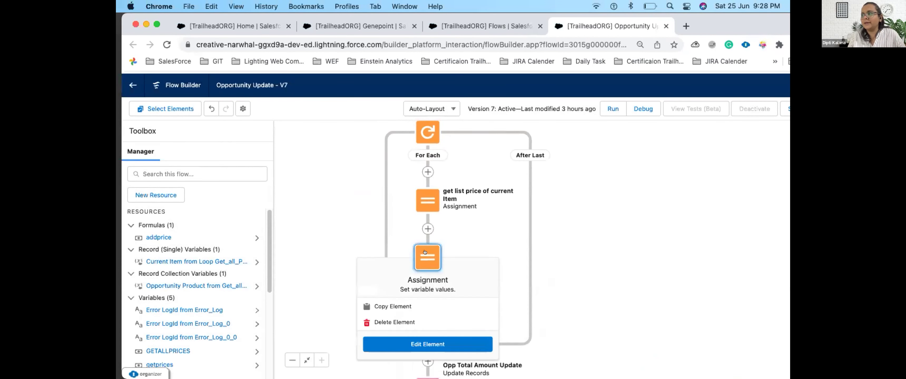
click(426, 344)
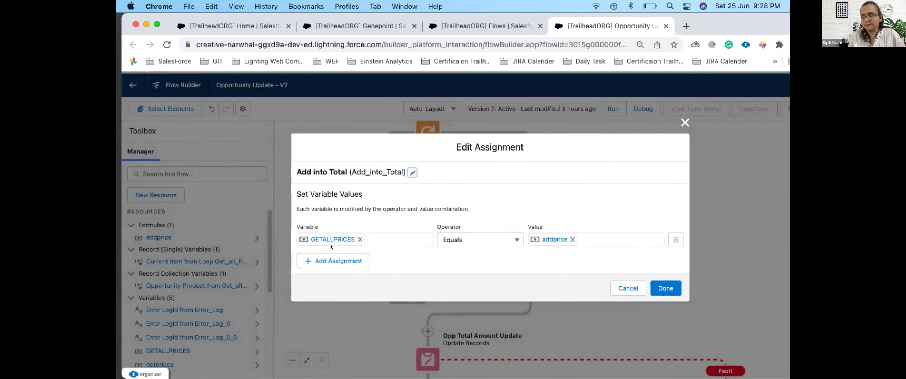
click(670, 285)
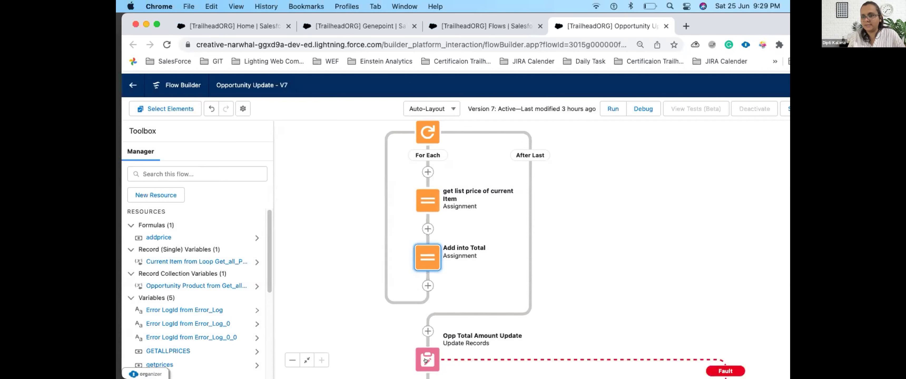
Step: Open the settings of the Get all Opp Products record lookup
scroll(501, 202, up, 5)
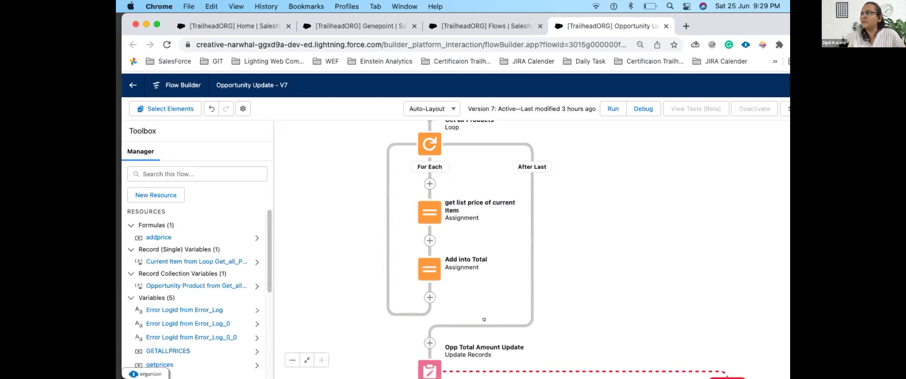
click(432, 166)
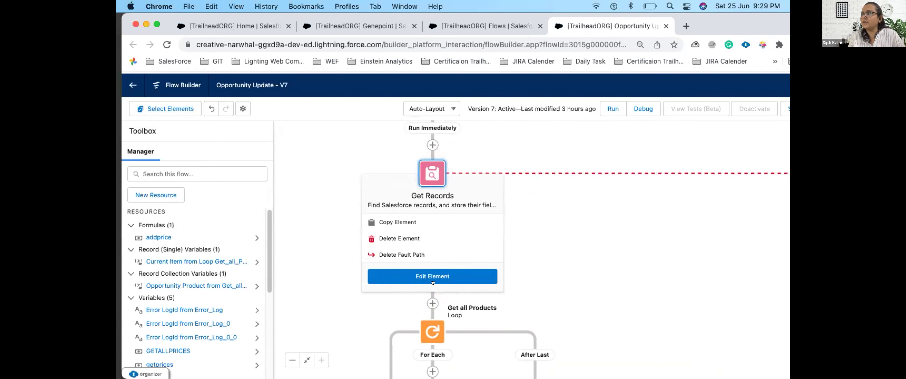
click(432, 276)
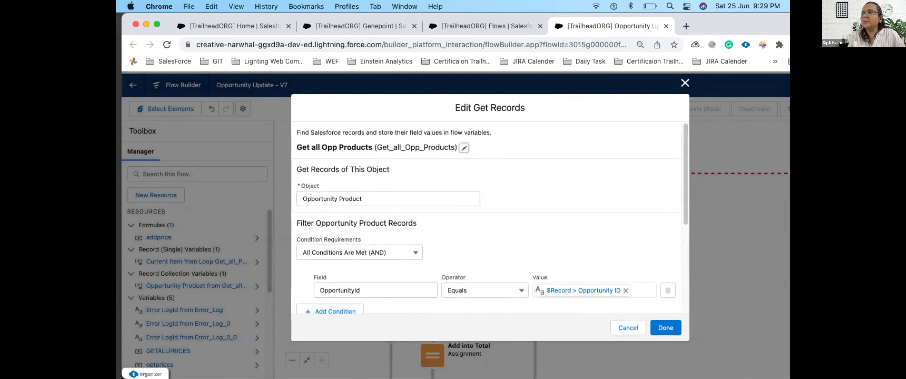
Step: Cancel the Opportunity Product Get Records settings and scroll to the Error Log fault paths
click(380, 199)
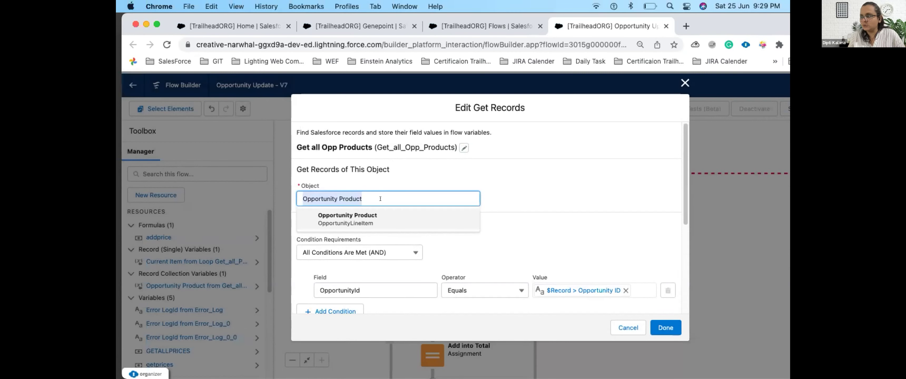
click(636, 327)
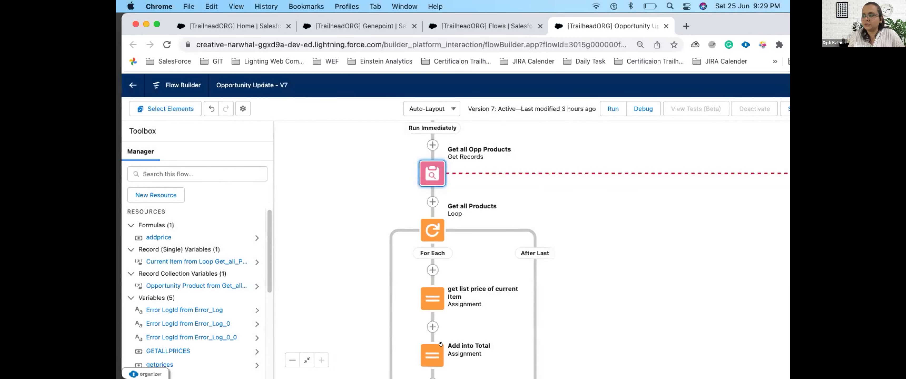
scroll(535, 285, down, 5)
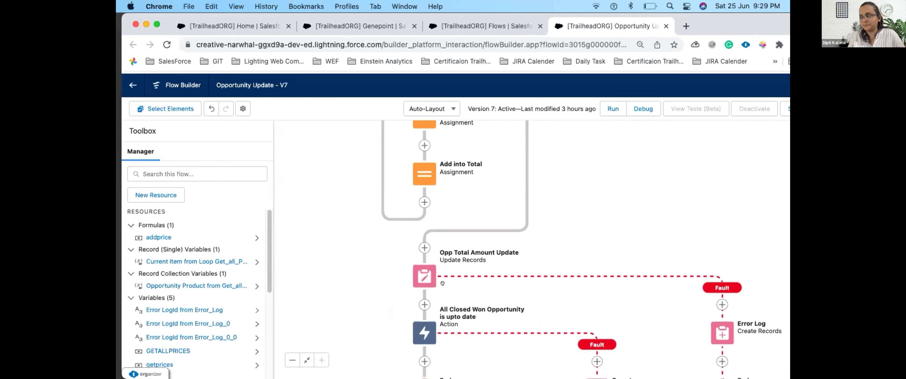
scroll(475, 302, down, 3)
scroll(476, 302, right, 2)
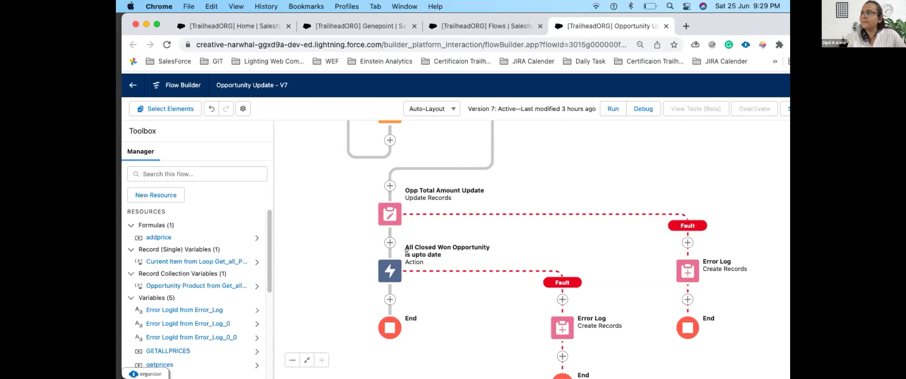
click(390, 267)
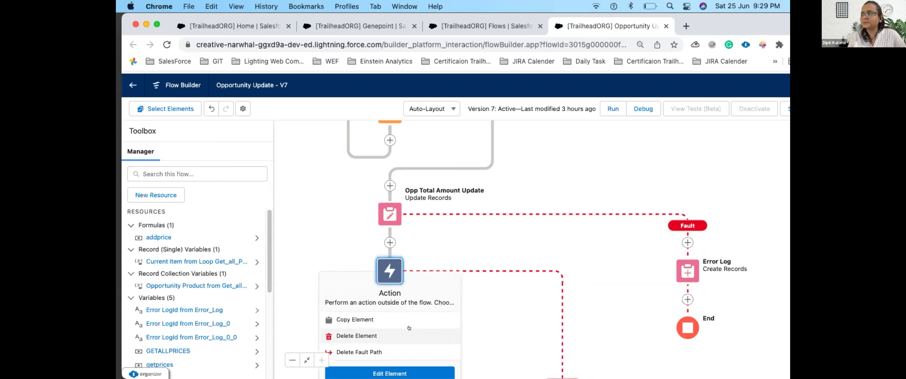
click(396, 374)
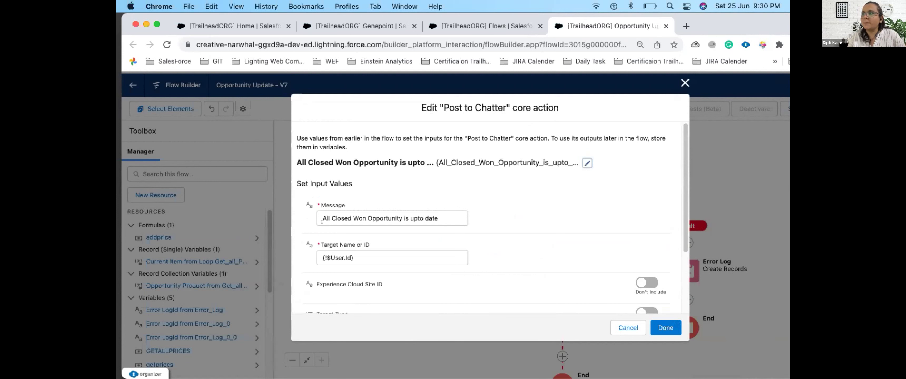
drag(321, 218, 438, 216)
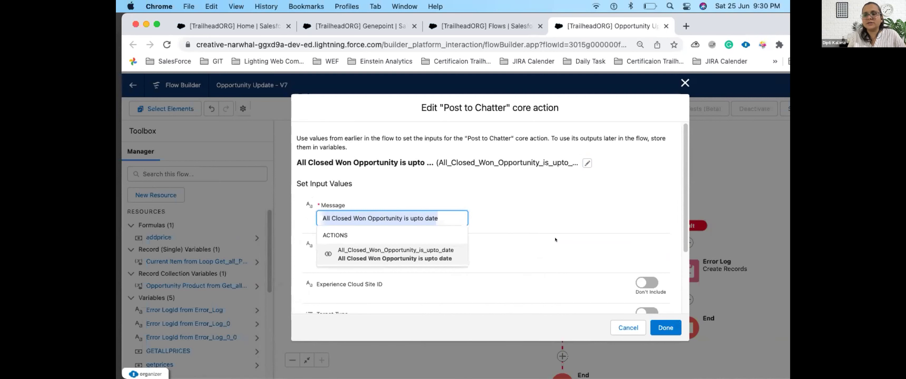
click(684, 83)
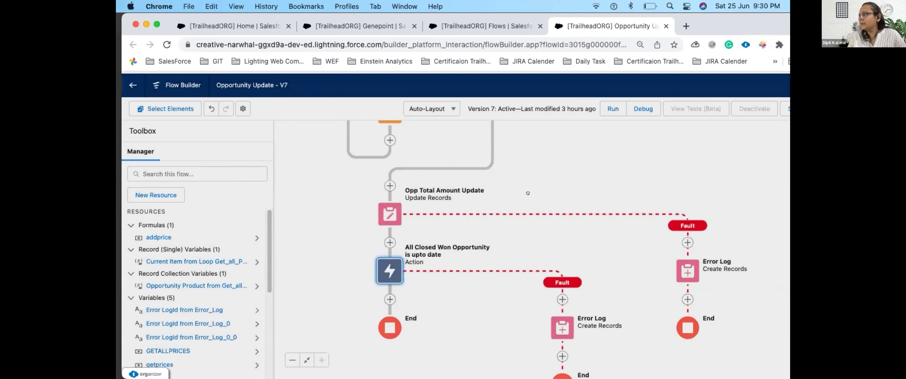
drag(425, 216, 325, 158)
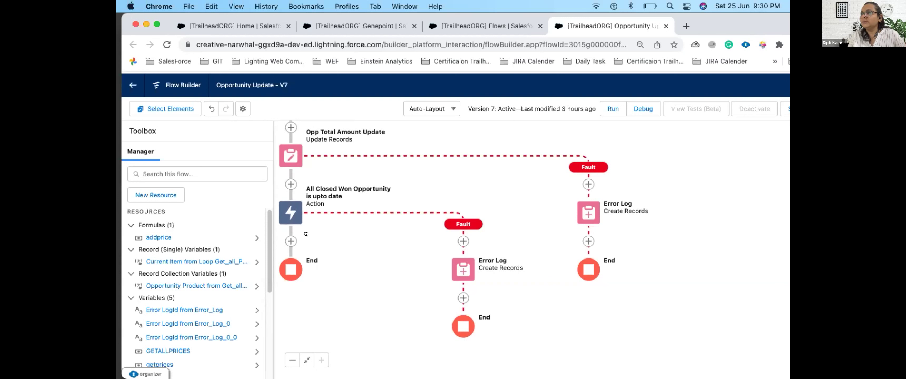
Step: Delete the All Closed Won Opportunity action's existing fault branch and its error log
scroll(460, 184, up, 5)
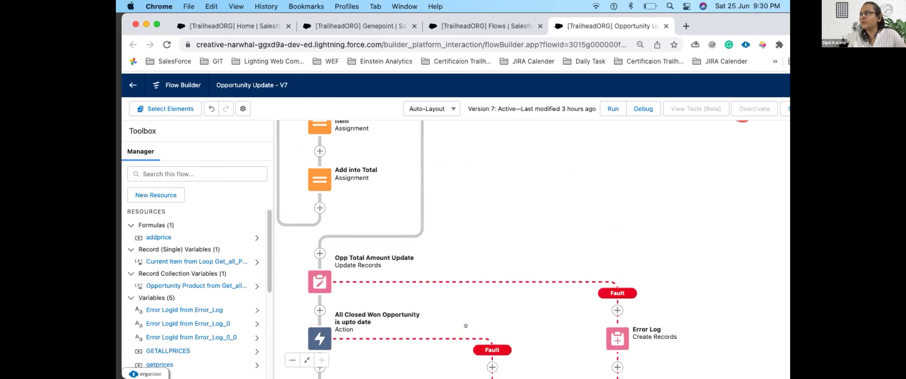
scroll(466, 371, down, 4)
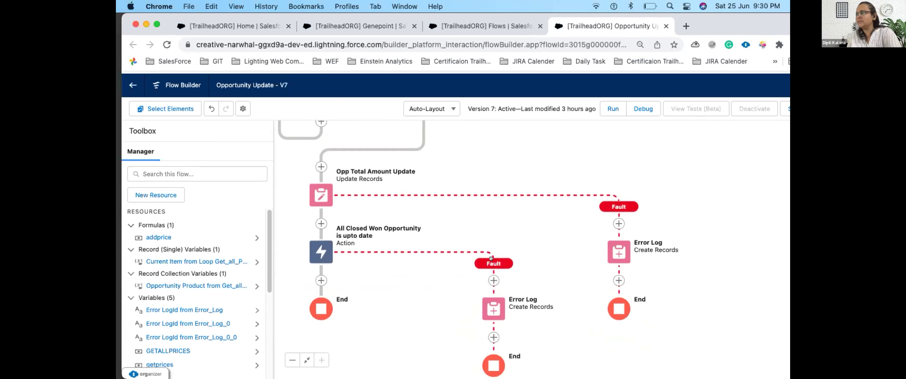
right_click(492, 315)
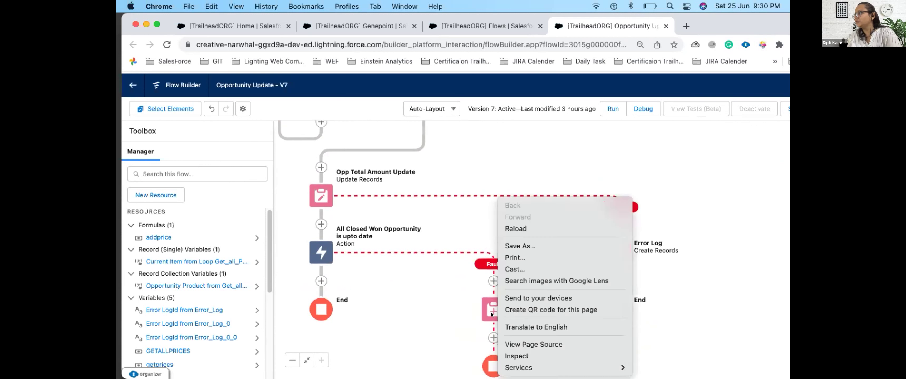
click(446, 292)
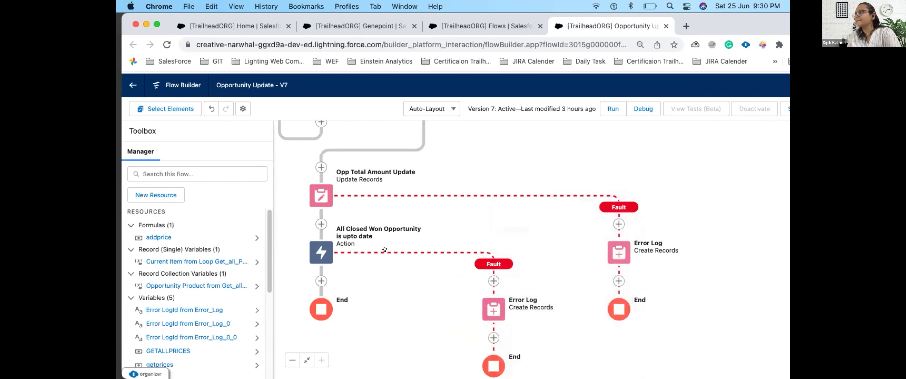
click(320, 253)
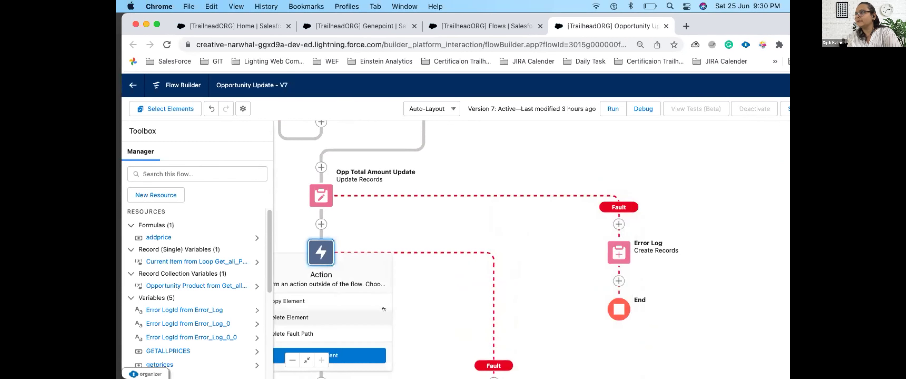
drag(323, 257, 398, 185)
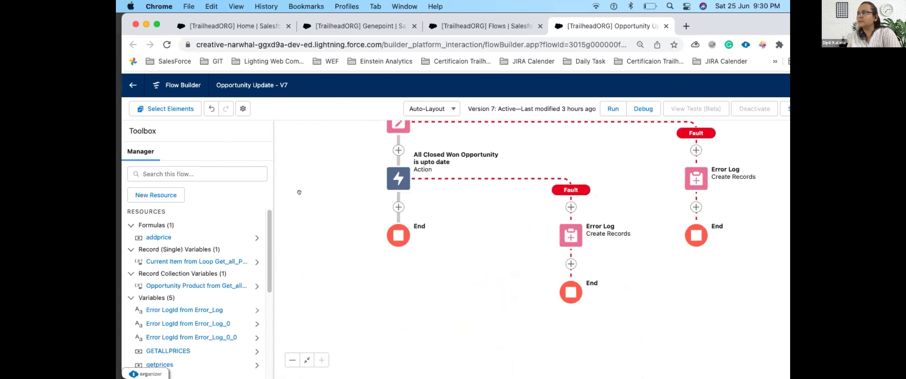
click(400, 183)
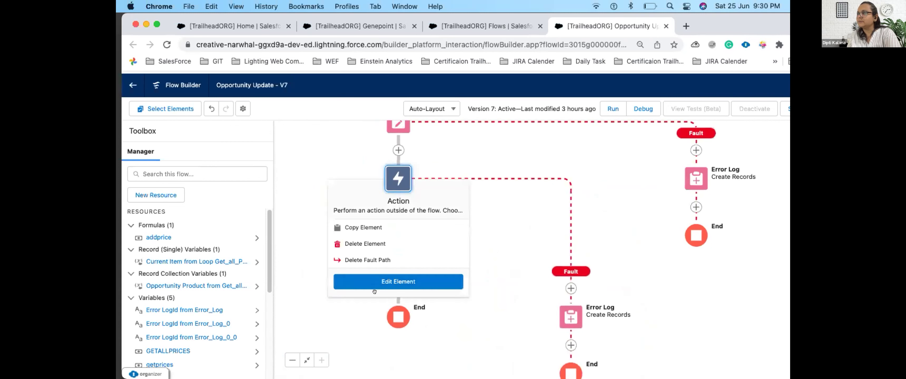
click(357, 260)
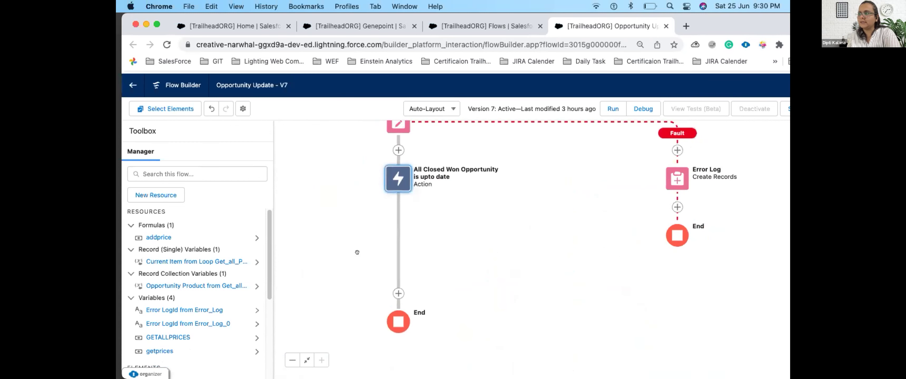
Step: Add a new fault path to the action and paste a copied Error Log element onto it
click(385, 182)
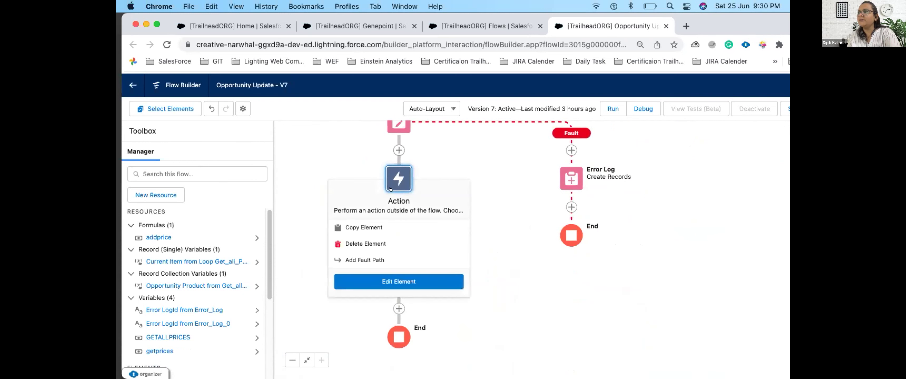
click(362, 261)
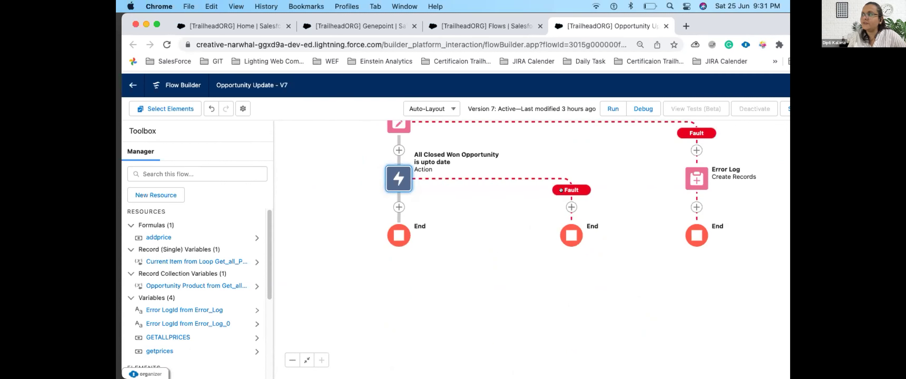
right_click(703, 180)
click(666, 147)
right_click(693, 181)
click(694, 174)
right_click(695, 175)
click(696, 176)
click(697, 176)
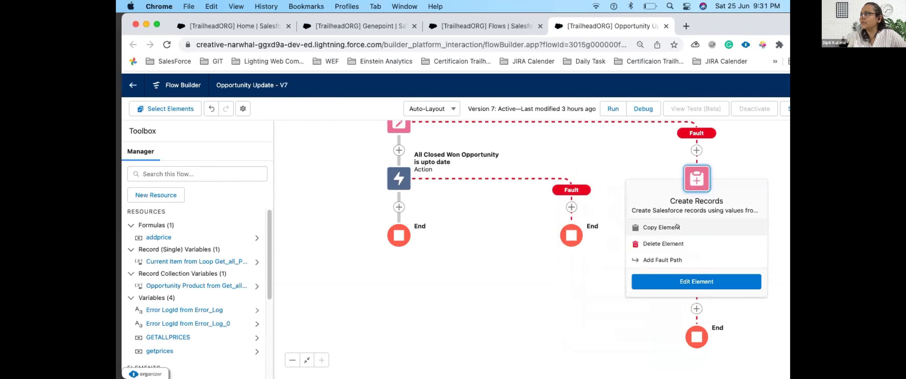
click(696, 176)
click(571, 208)
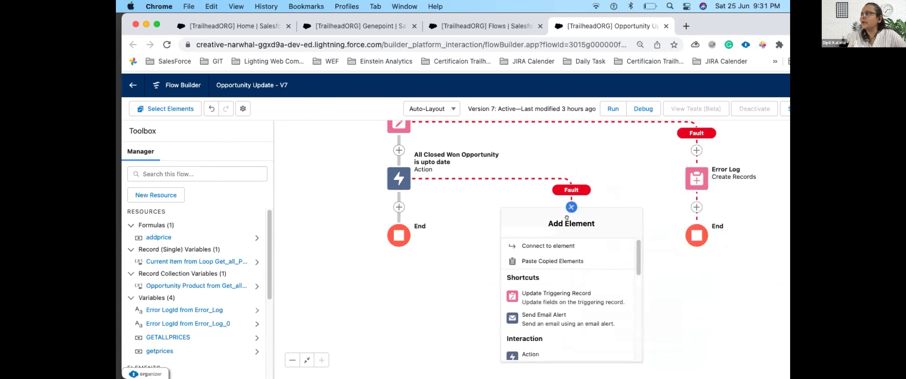
click(552, 261)
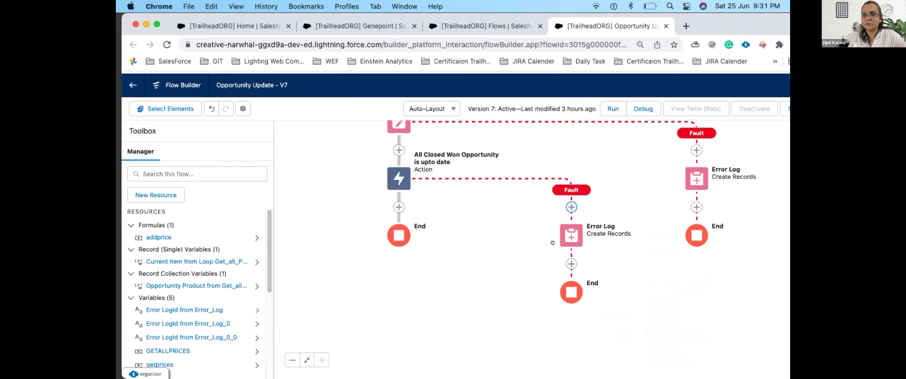
scroll(469, 216, up, 3)
scroll(469, 216, left, 3)
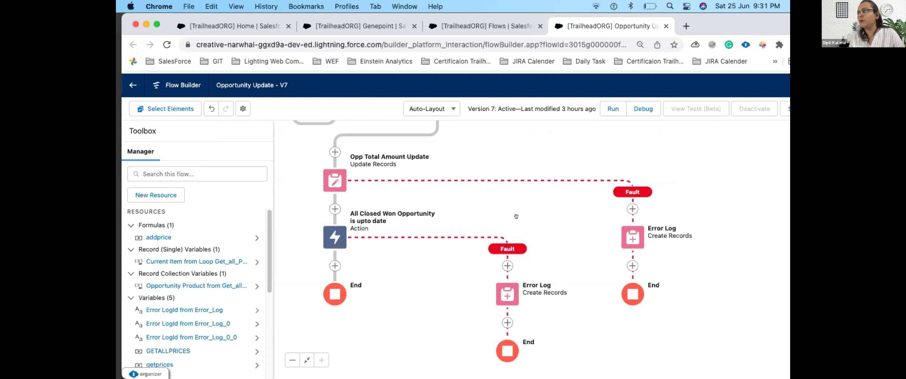
drag(542, 193, 560, 361)
drag(526, 244, 442, 318)
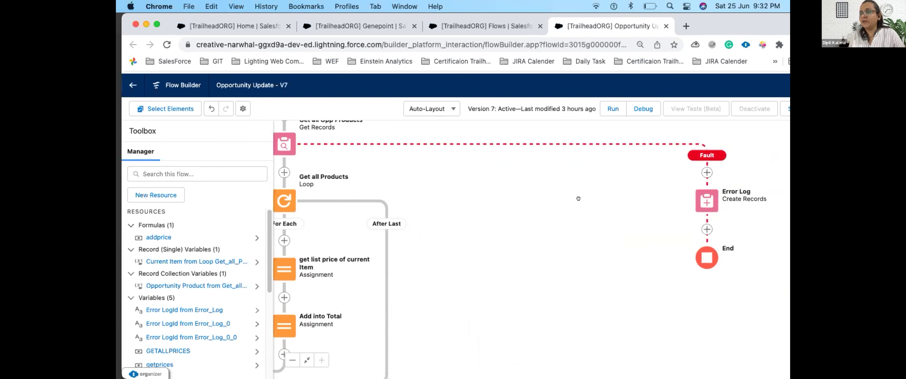
Step: Debug the unsaved flow with Genepoint as the triggering opportunity and run it
click(637, 108)
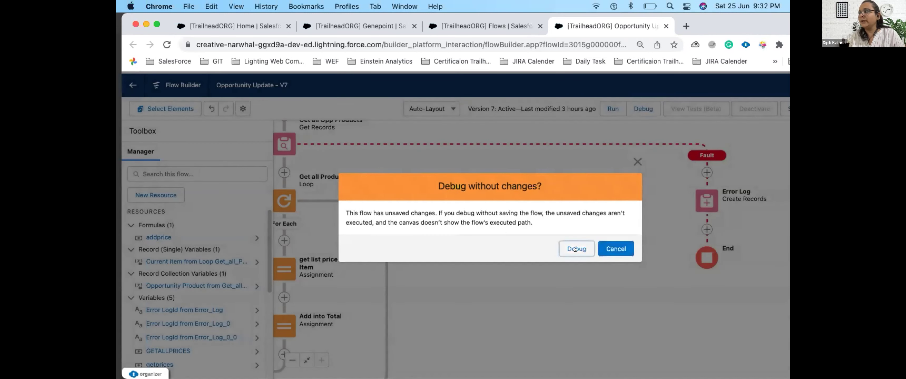
click(575, 249)
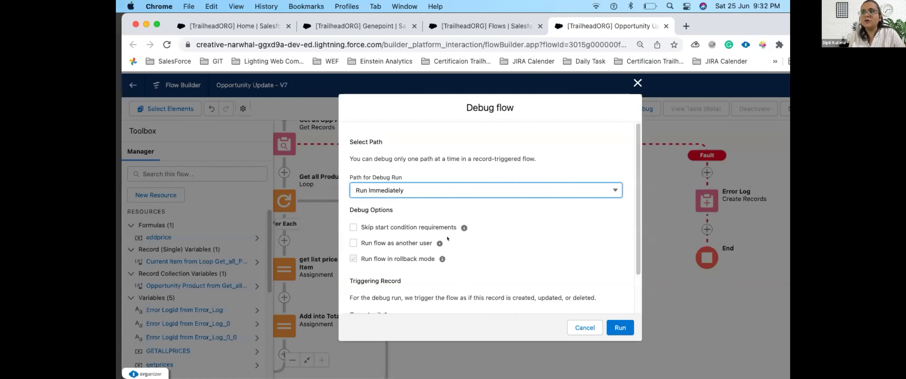
scroll(433, 253, down, 3)
click(412, 282)
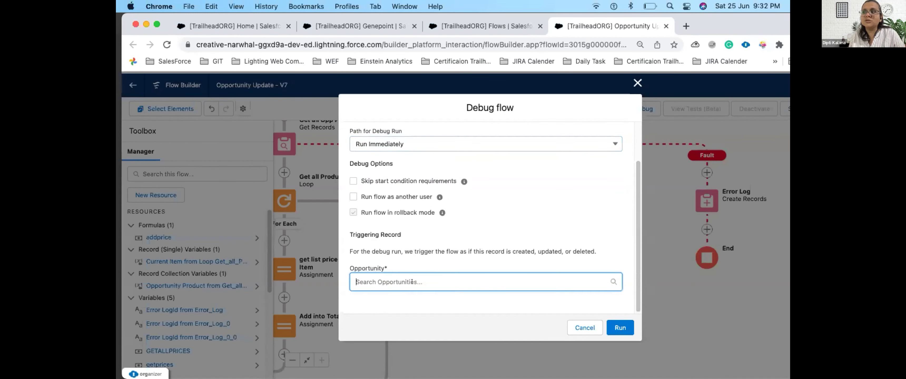
scroll(394, 246, down, 3)
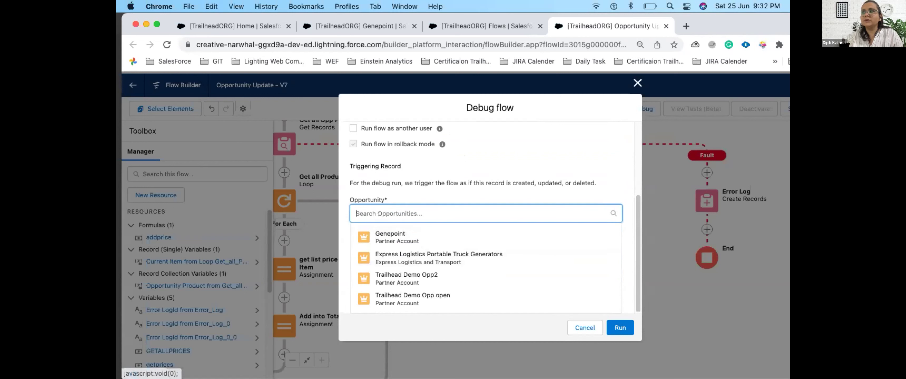
click(384, 240)
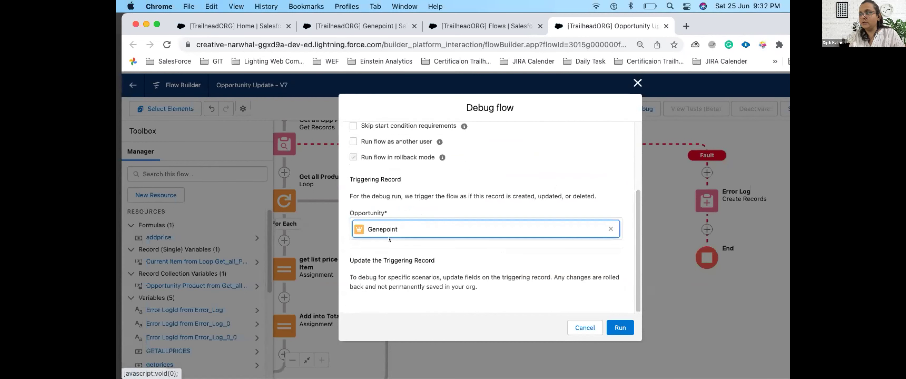
scroll(591, 282, down, 3)
click(621, 327)
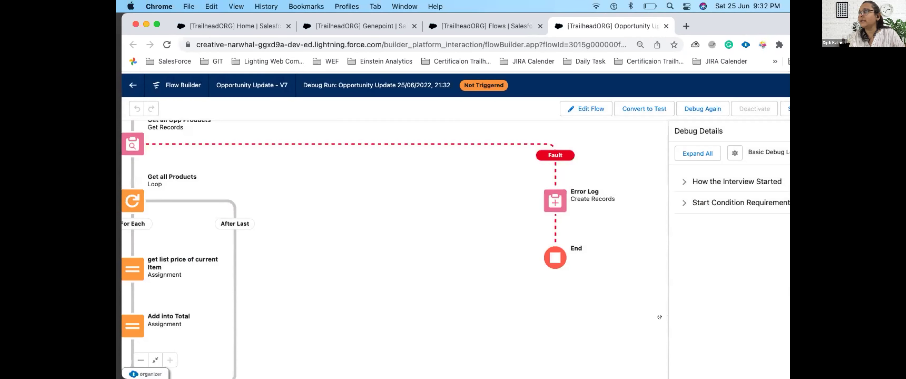
Step: Inspect the debug details showing Stage must change to Closed Won, then debug again
drag(660, 317, 646, 258)
drag(750, 32, 629, 31)
click(561, 178)
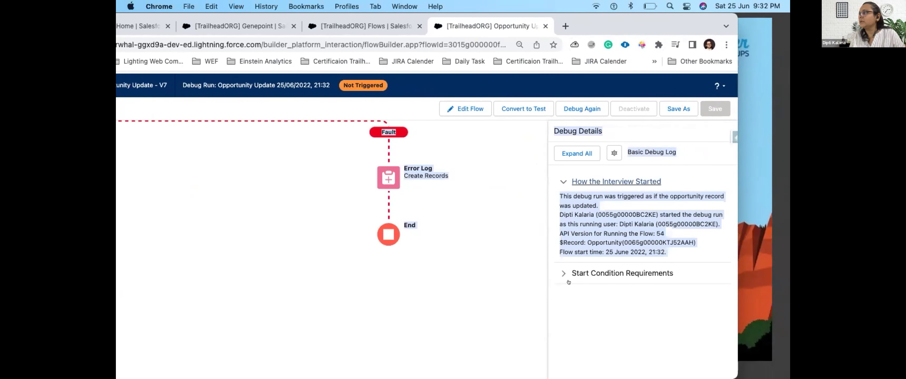
drag(560, 243, 643, 242)
double_click(640, 241)
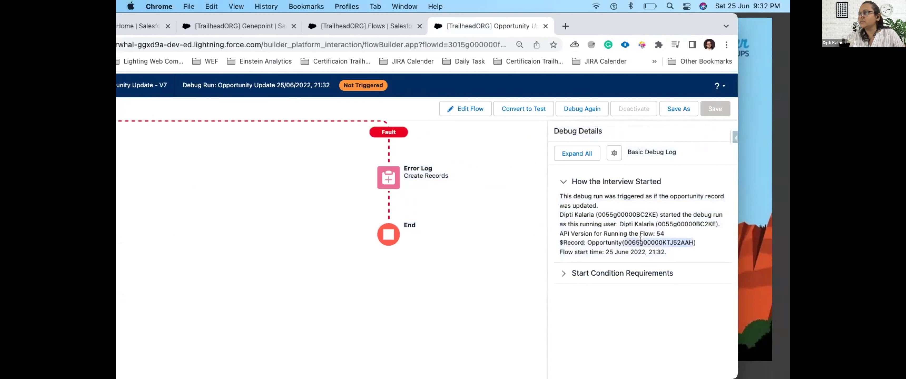
click(560, 275)
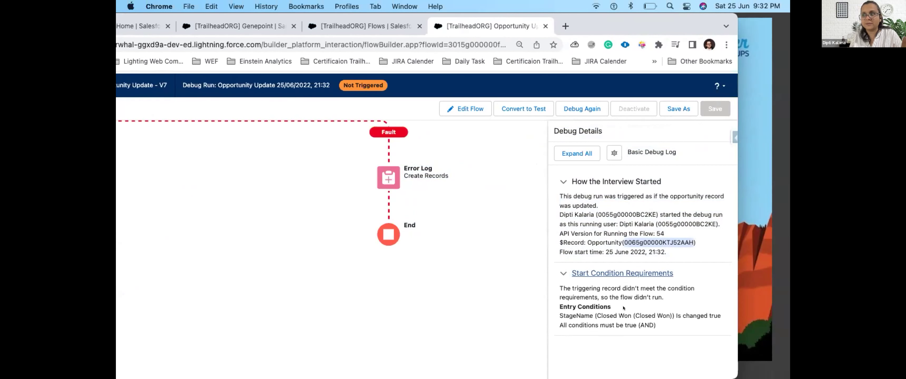
click(582, 109)
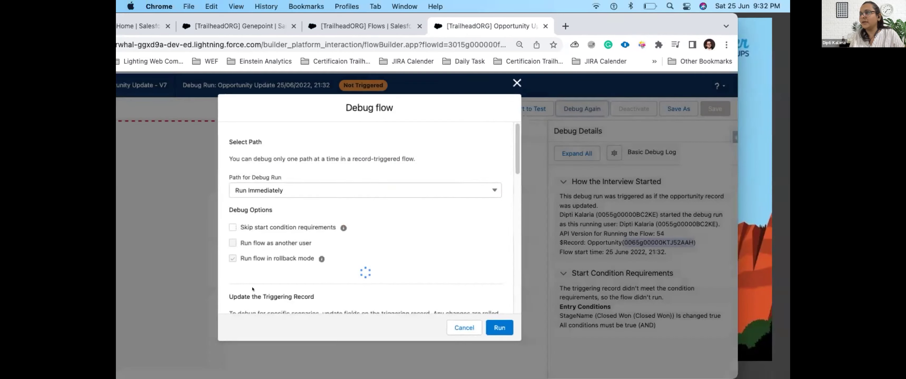
Step: Keep Run Immediately and replace Genepoint with Express Logistics Portable Truck Generators as the trigger
click(299, 193)
click(268, 205)
scroll(288, 146, down, 5)
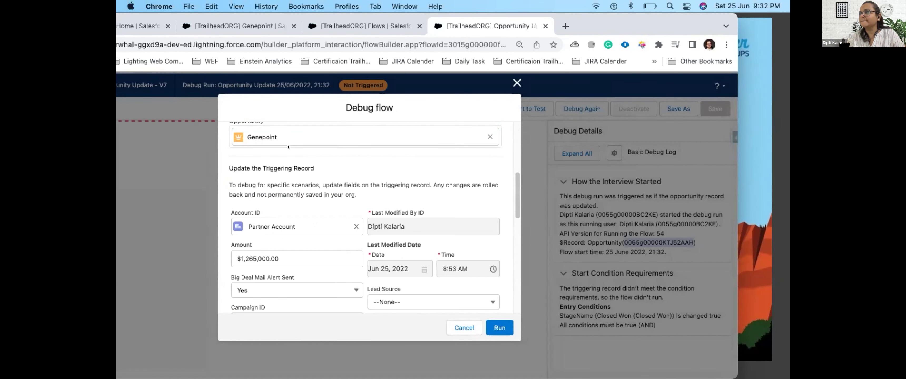
scroll(424, 256, down, 3)
scroll(272, 264, down, 1)
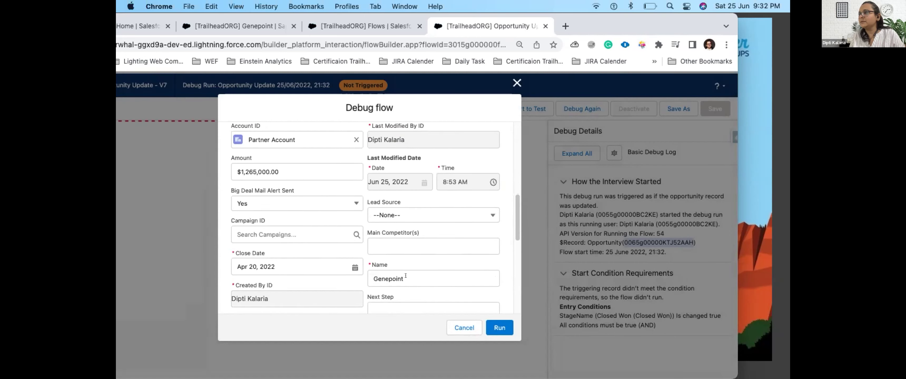
scroll(319, 224, up, 10)
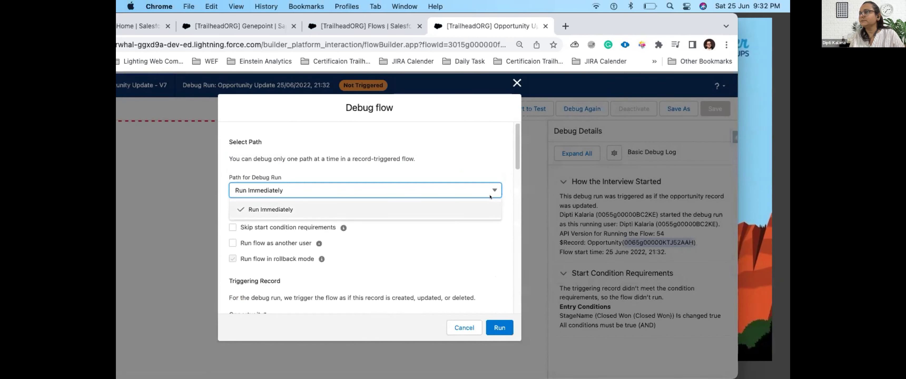
scroll(379, 266, down, 4)
click(484, 241)
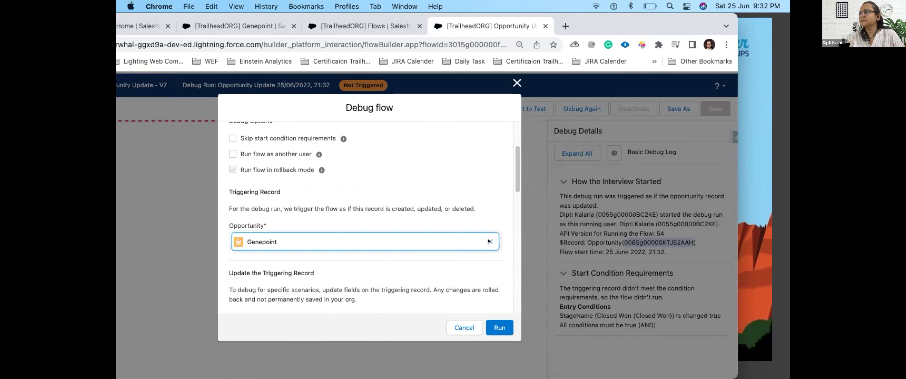
click(489, 241)
scroll(307, 226, down, 3)
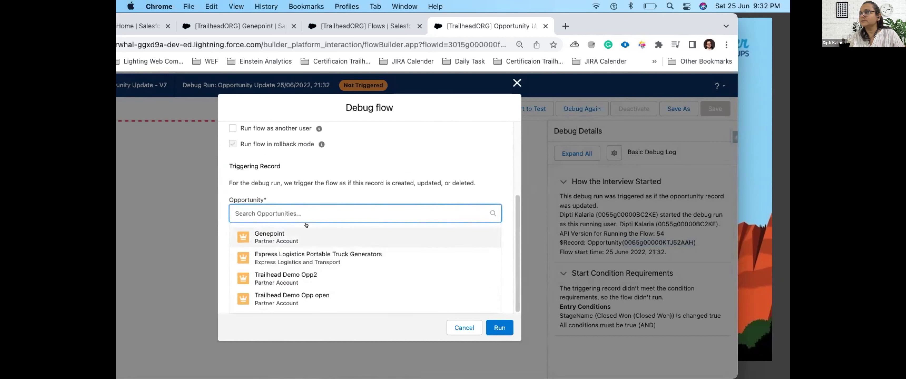
click(290, 253)
Step: Set Stage to Negotiation/Review then Closed Won, run, and expand both debug detail sections
scroll(432, 274, down, 3)
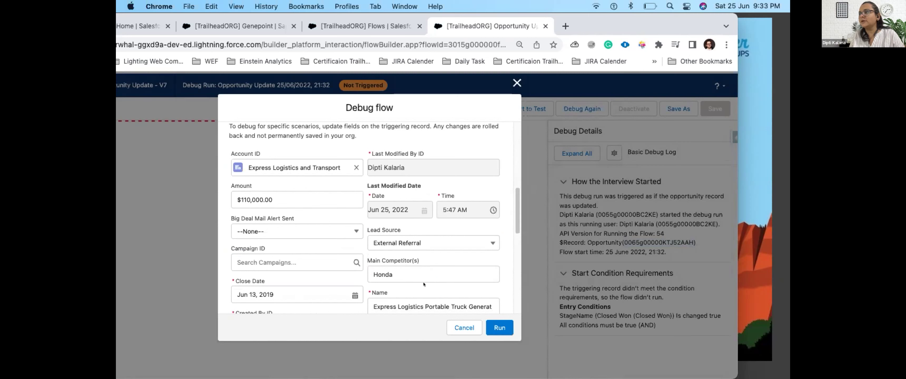
scroll(423, 285, down, 5)
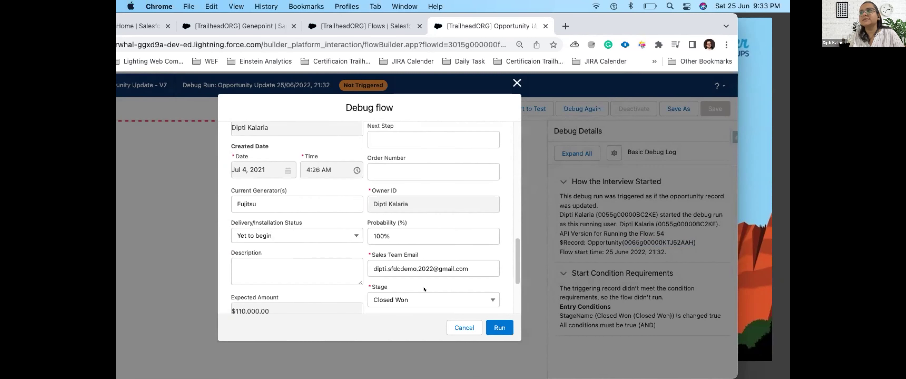
click(424, 295)
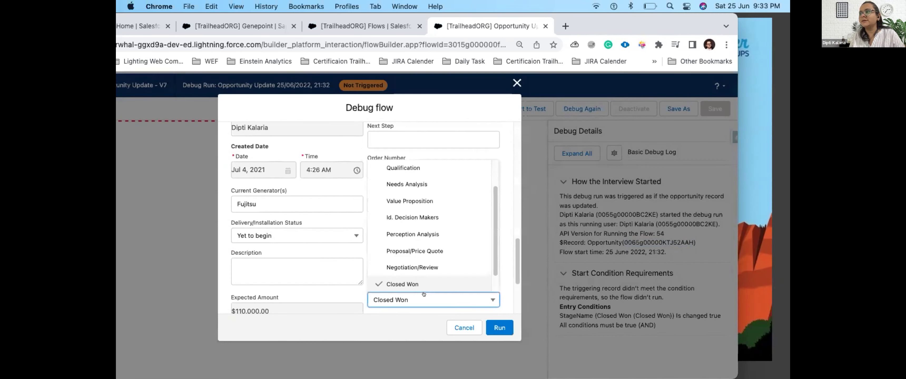
click(406, 266)
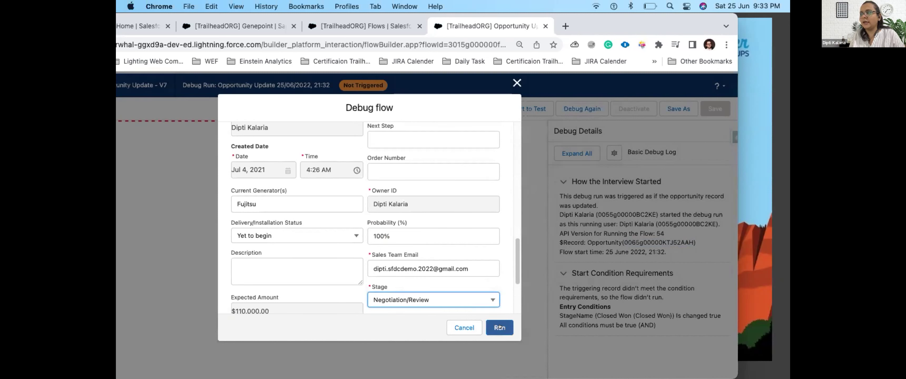
click(483, 297)
click(427, 286)
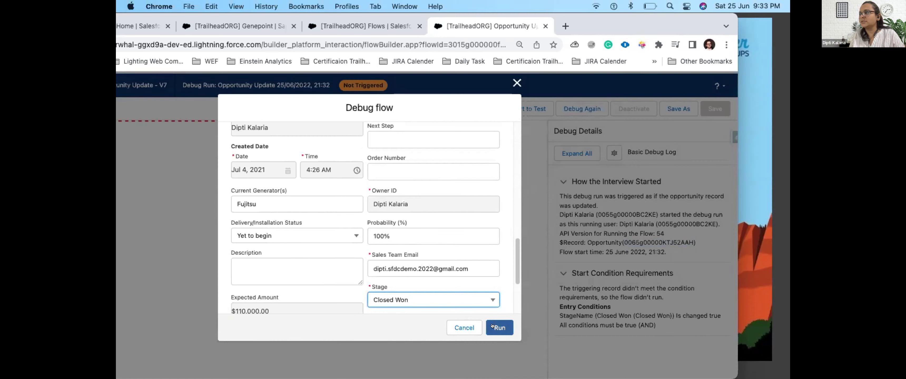
click(492, 326)
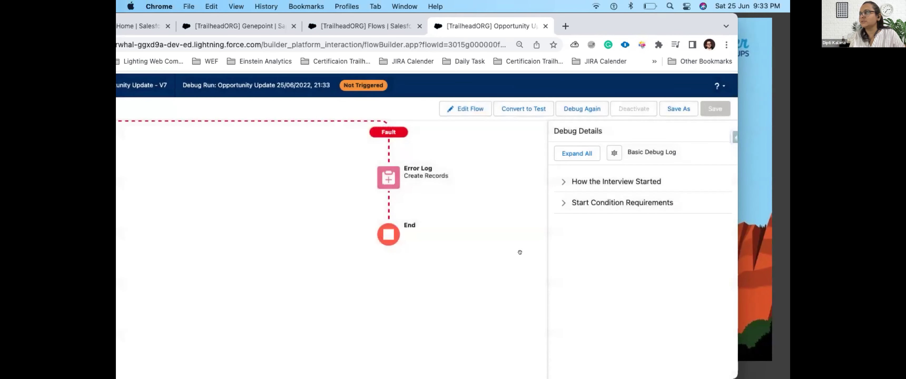
click(563, 203)
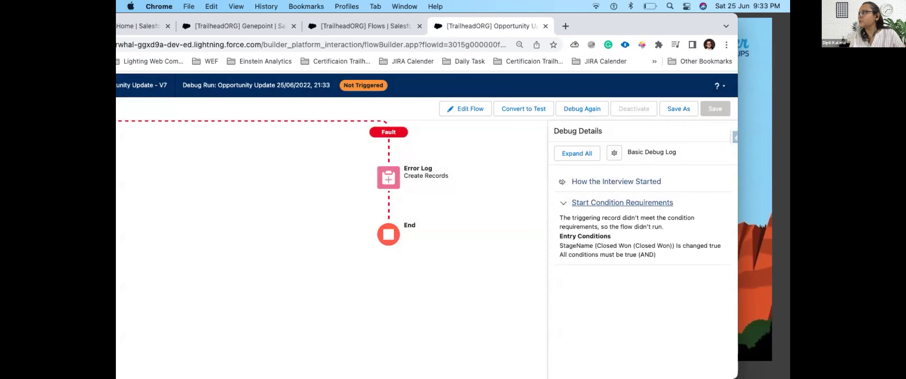
click(563, 182)
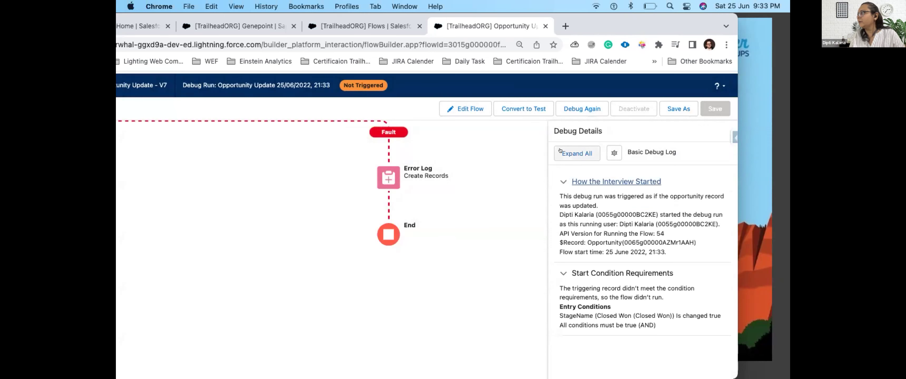
Step: Convert the debug run into a flow test labelled 'Test Opp', triggered on record creation, and save
click(525, 107)
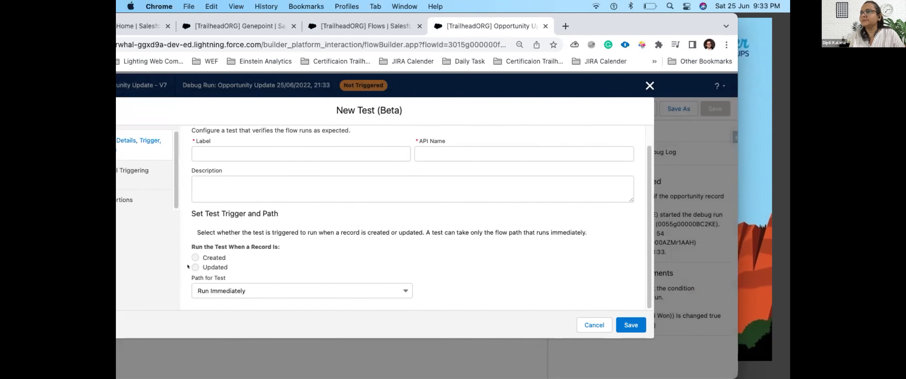
scroll(204, 228, up, 1)
click(220, 169)
text(TEEST)
key(BackSpace)
key(BackSpace)
key(BackSpace)
text(est Opp)
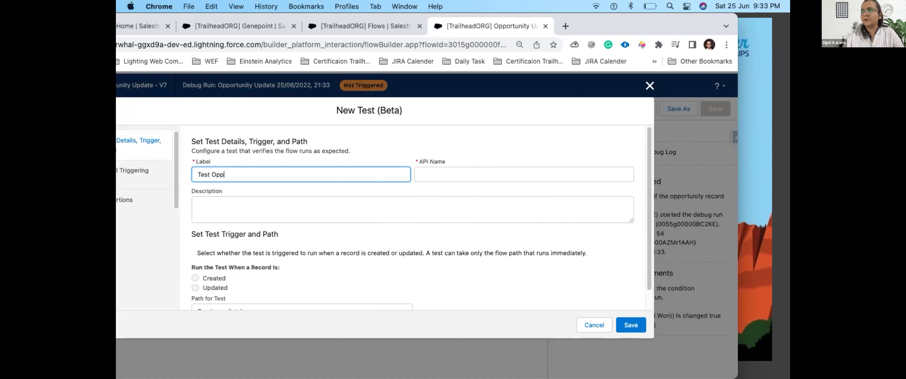
key(Tab)
scroll(204, 246, down, 2)
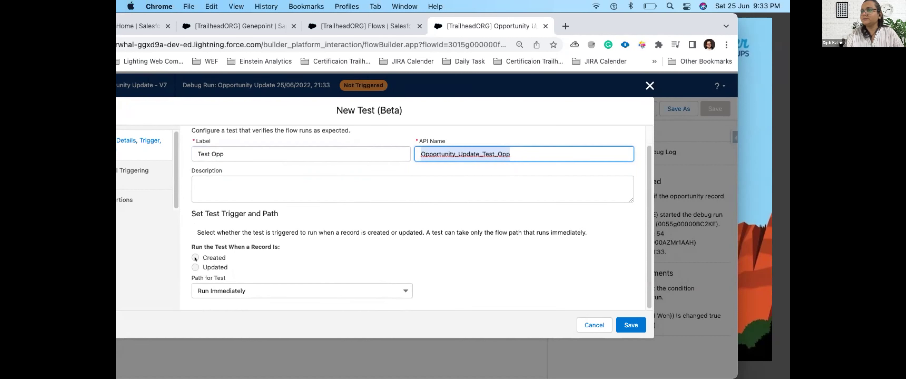
click(188, 266)
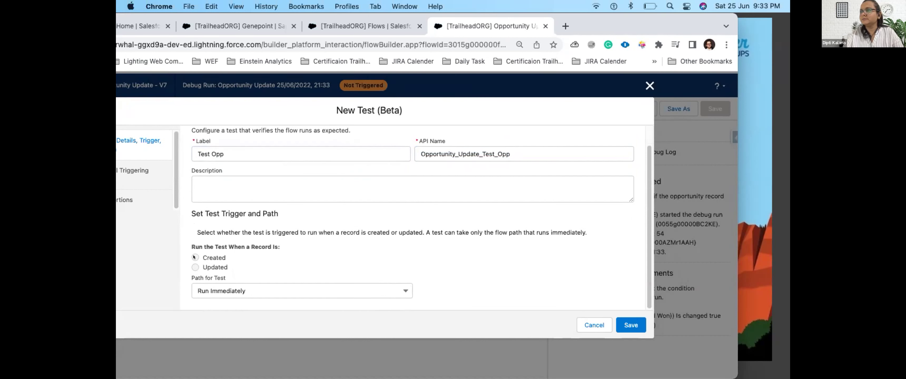
click(634, 326)
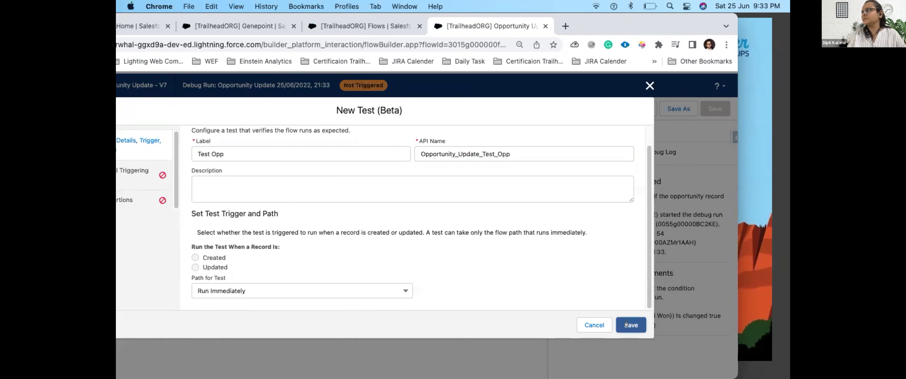
drag(615, 17, 676, 17)
Step: Give the initial triggering record account 'test' and close date Jun 30, 2022
click(179, 174)
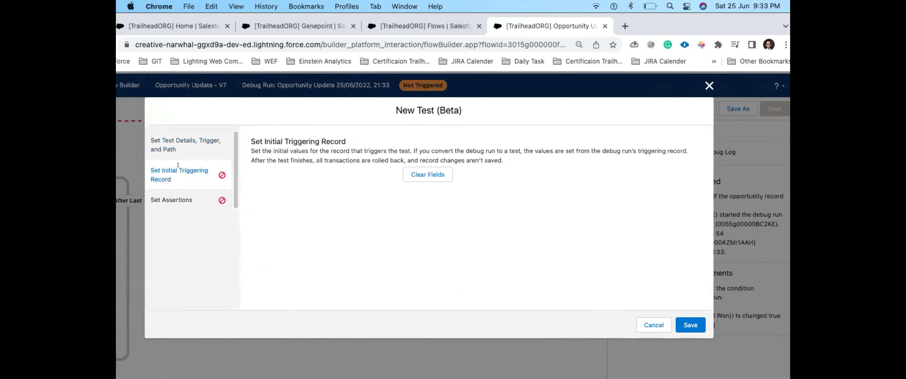
click(339, 214)
text(test)
click(350, 240)
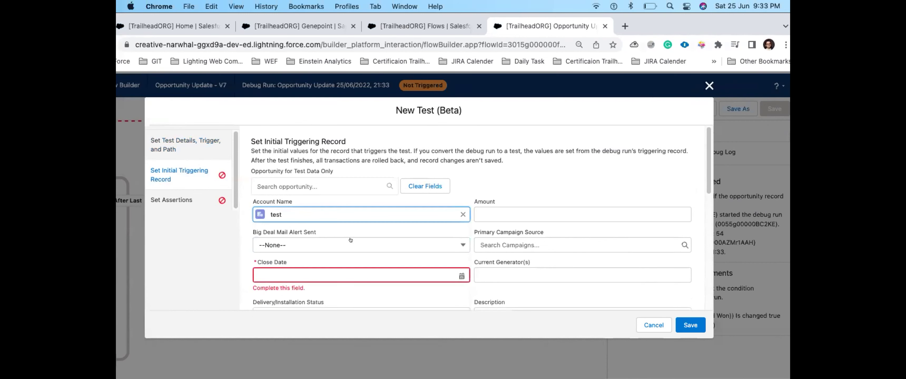
click(353, 273)
click(422, 225)
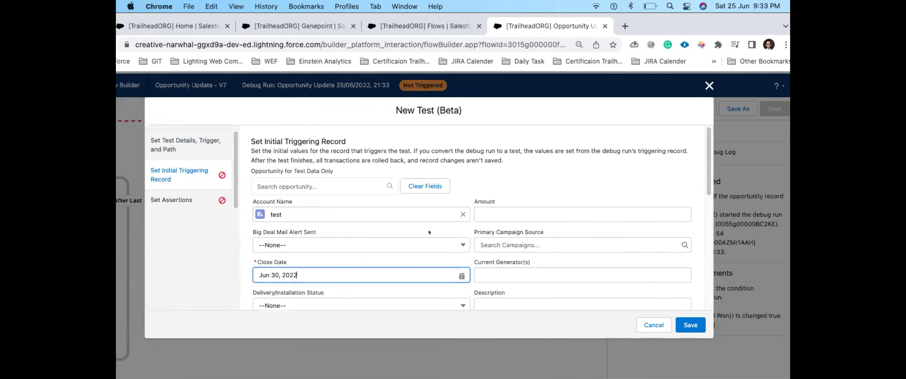
scroll(454, 273, down, 5)
Step: Enter opportunity name 'test' and a sales team email, set Stage to Closed Won, and save
click(338, 197)
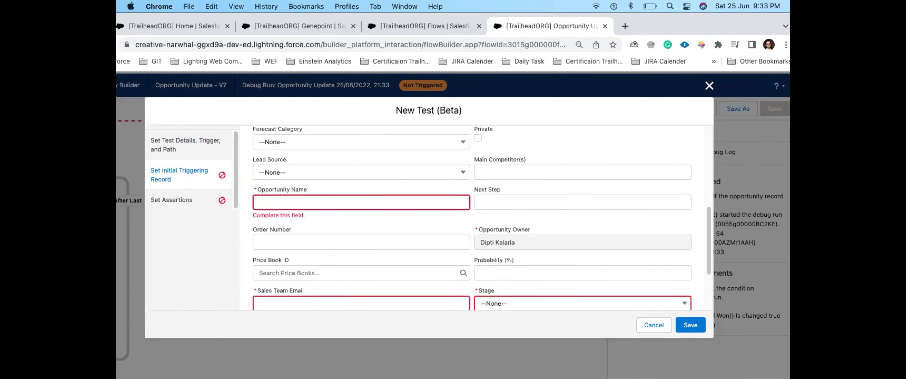
text(test)
click(280, 290)
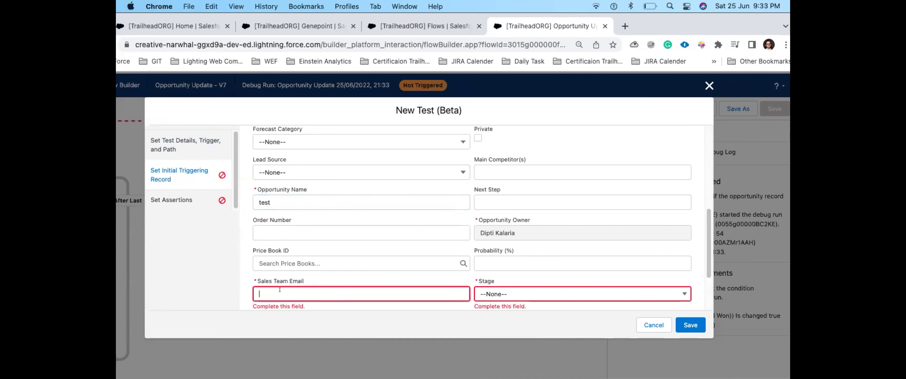
text(test@g)
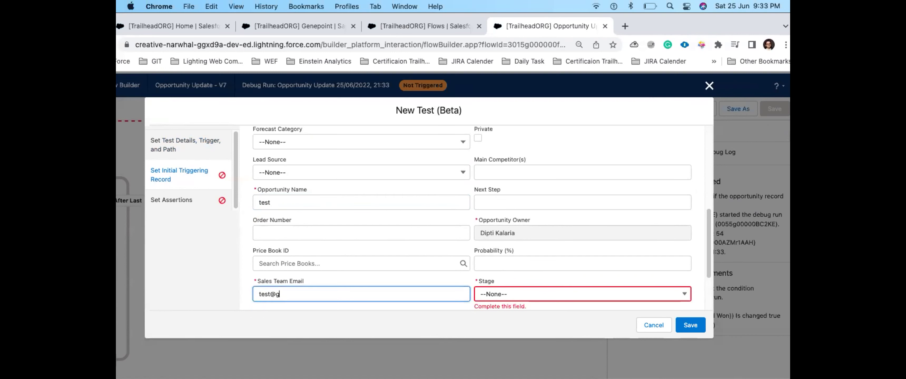
text(amil.com)
click(581, 294)
scroll(563, 218, down, 3)
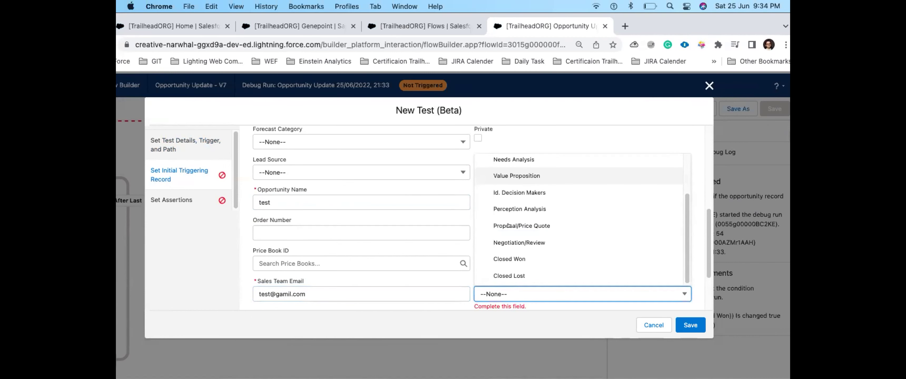
click(516, 258)
scroll(511, 277, down, 3)
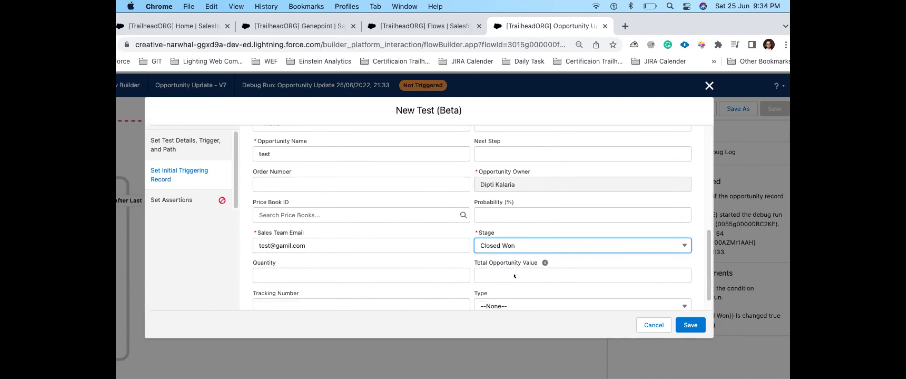
click(688, 318)
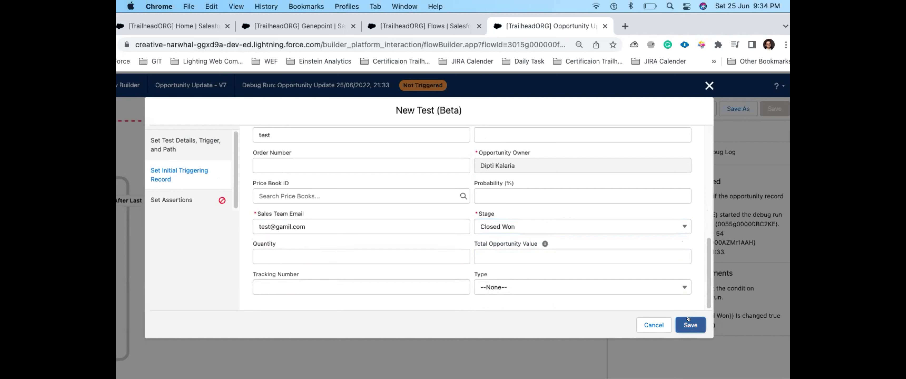
Step: In Set Assertions, pick the All_Closed_Won_Opportunity_is_upto_date resource, then clear it
click(176, 200)
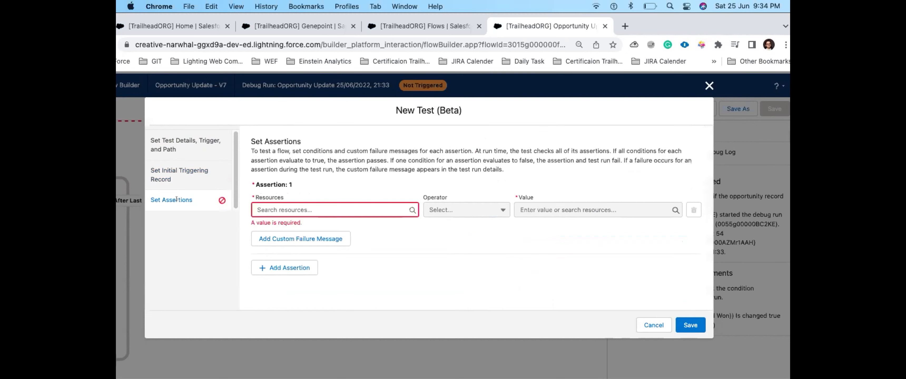
click(295, 208)
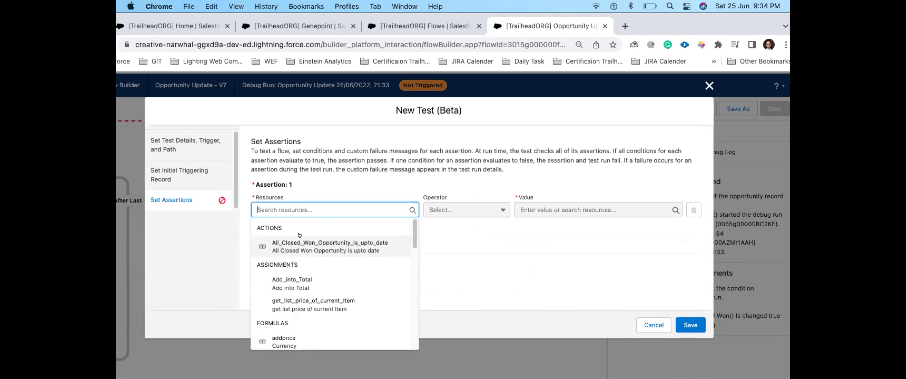
click(301, 244)
click(375, 214)
drag(388, 206, 258, 210)
key(BackSpace)
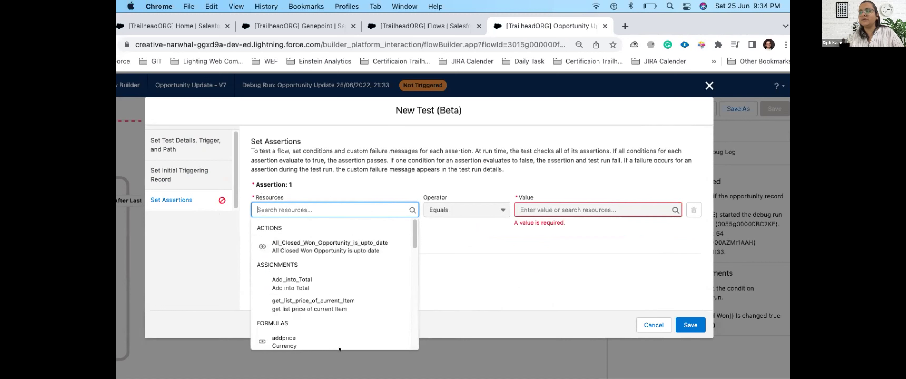
scroll(313, 317, down, 2)
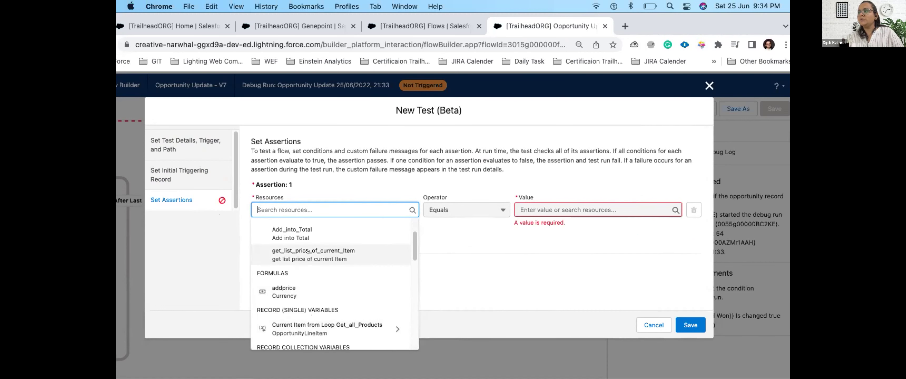
scroll(327, 267, down, 5)
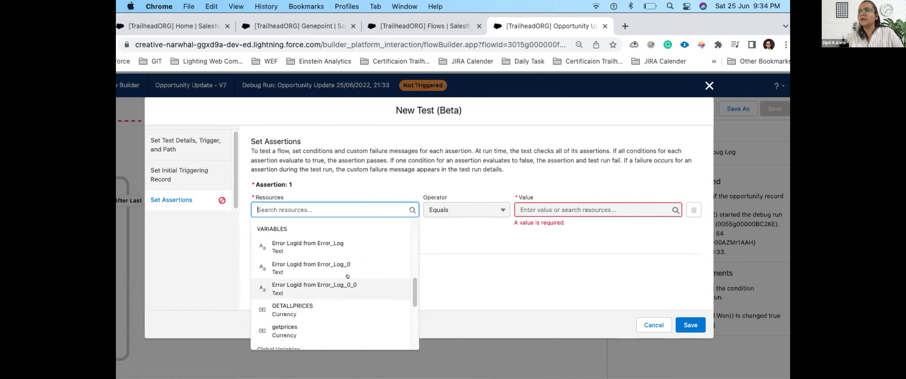
scroll(337, 276, up, 2)
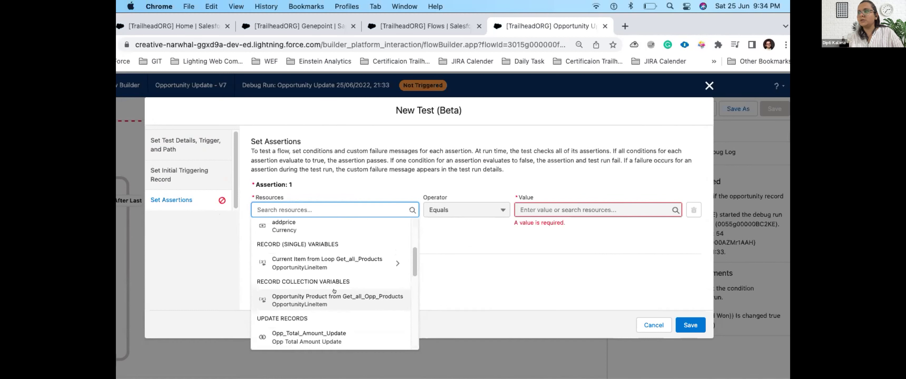
Step: Set the assertion resource to the current loop item of Get_all_Products
click(334, 265)
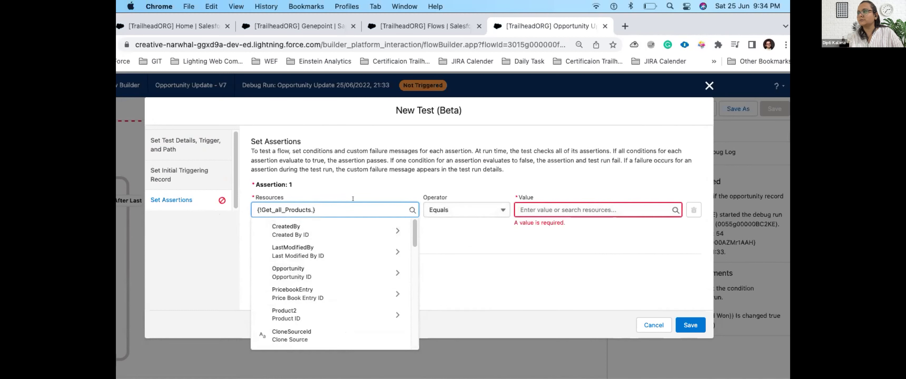
key(super+a)
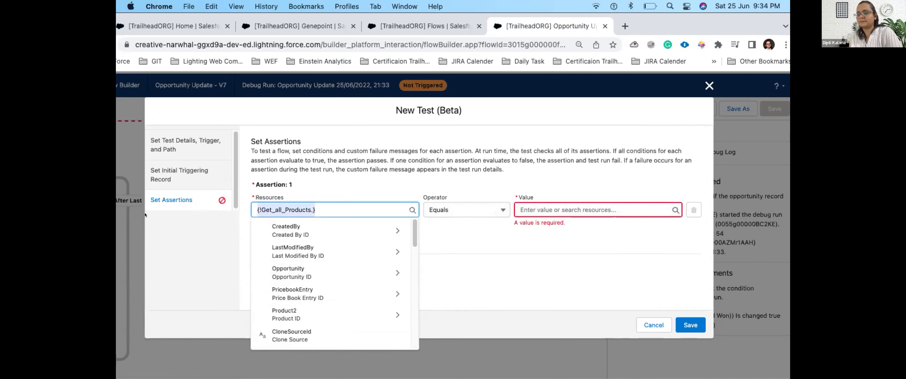
key(BackSpace)
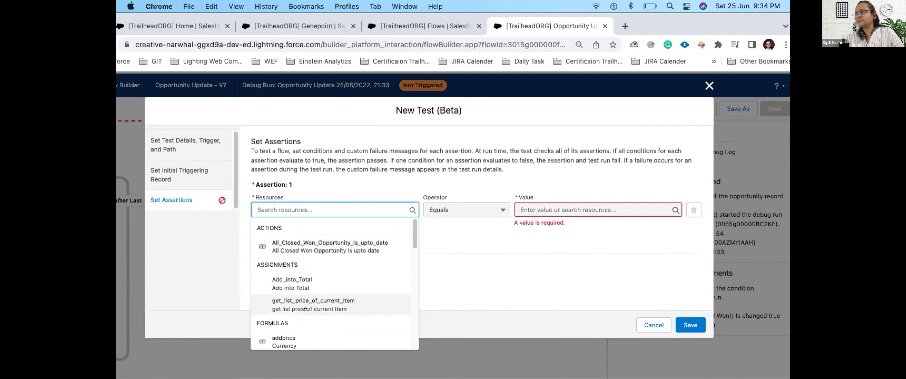
scroll(314, 310, down, 4)
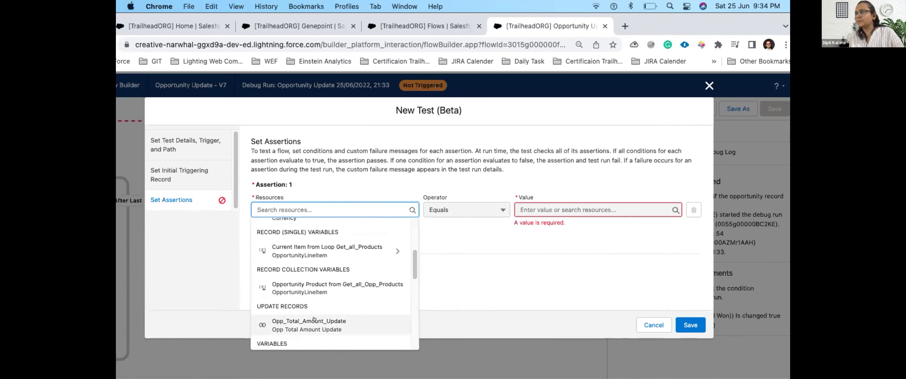
click(300, 246)
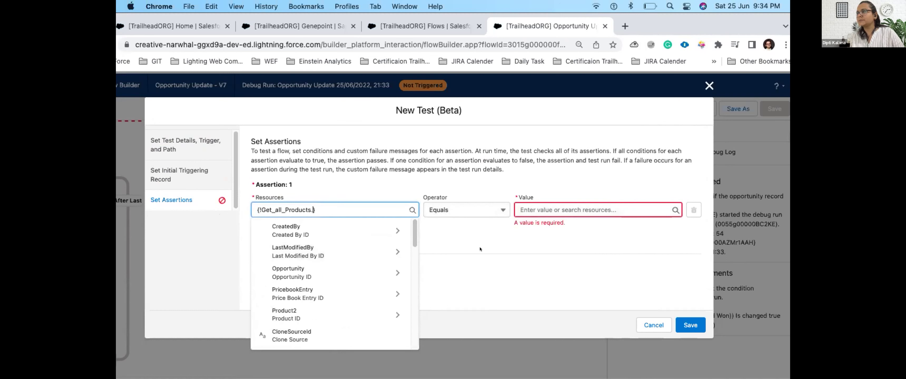
key(BackSpace)
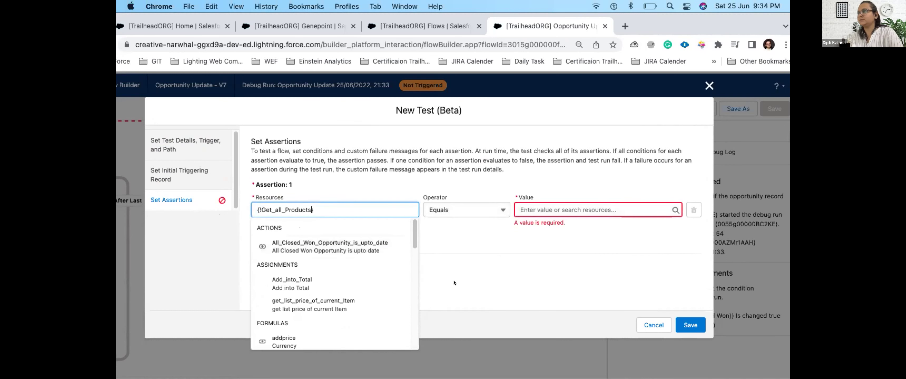
click(541, 210)
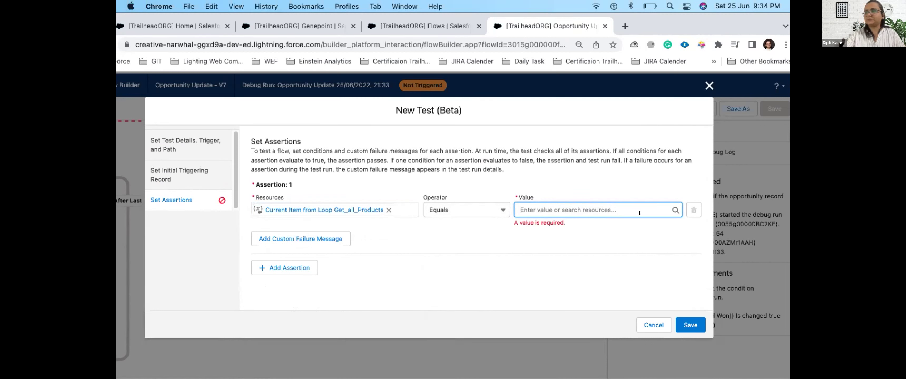
Step: Add a custom failure message and a second assertion to the test
click(311, 239)
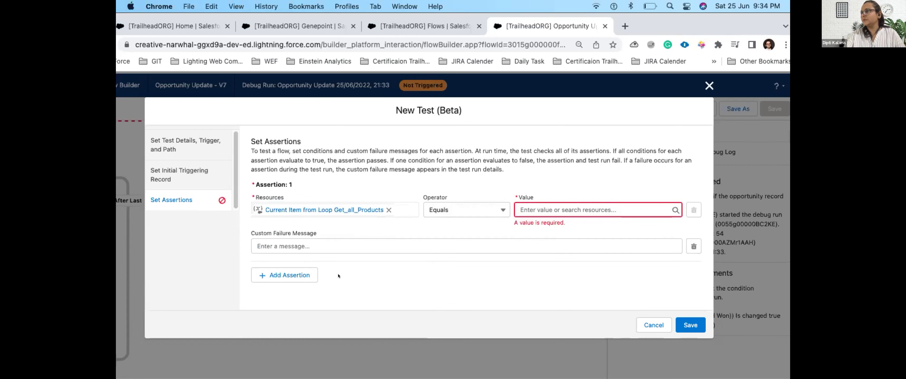
click(296, 275)
scroll(354, 266, down, 3)
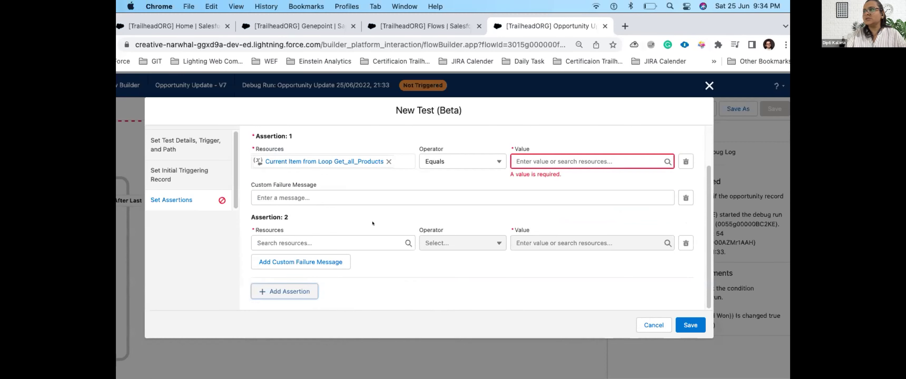
scroll(380, 267, up, 2)
scroll(381, 266, up, 3)
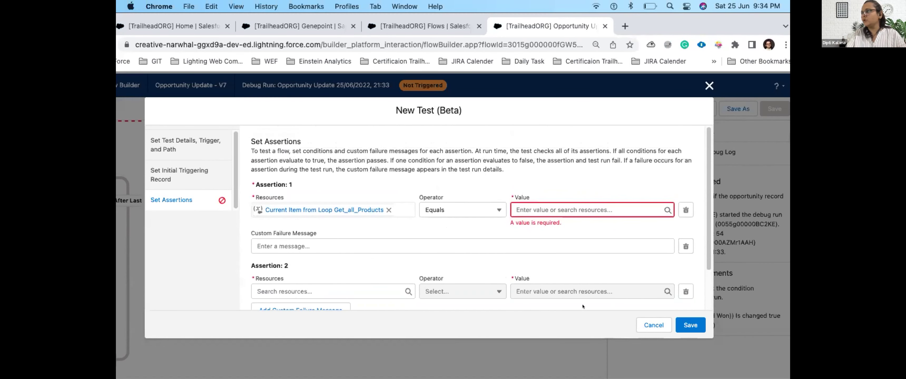
Step: Discard the unsaved flow test, then open and cancel a fresh Debug run setup
click(637, 325)
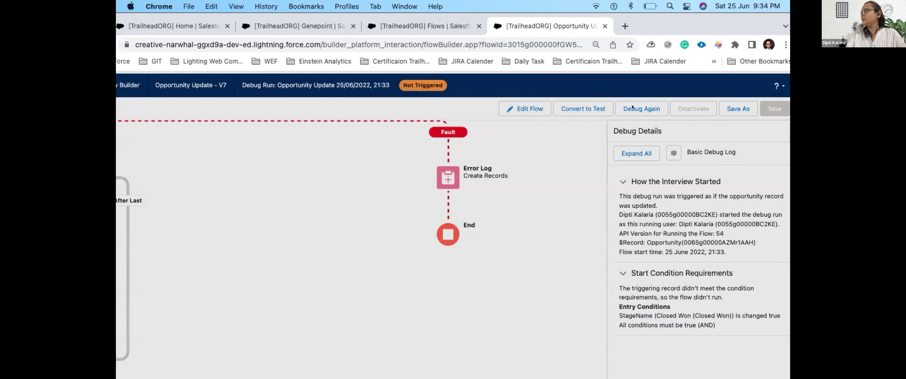
click(629, 108)
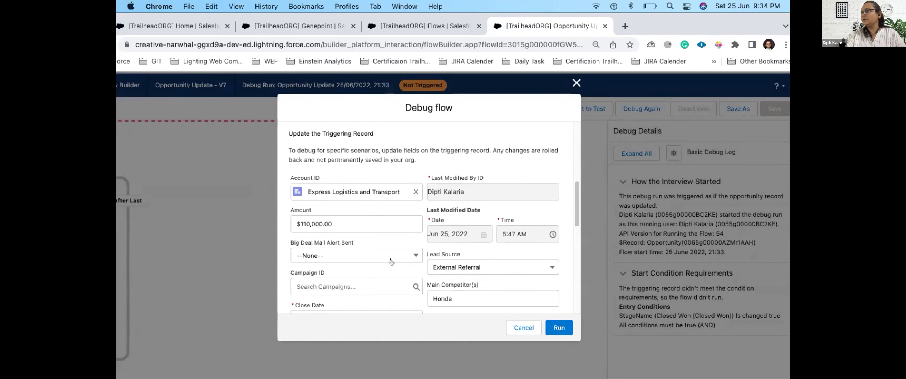
click(527, 331)
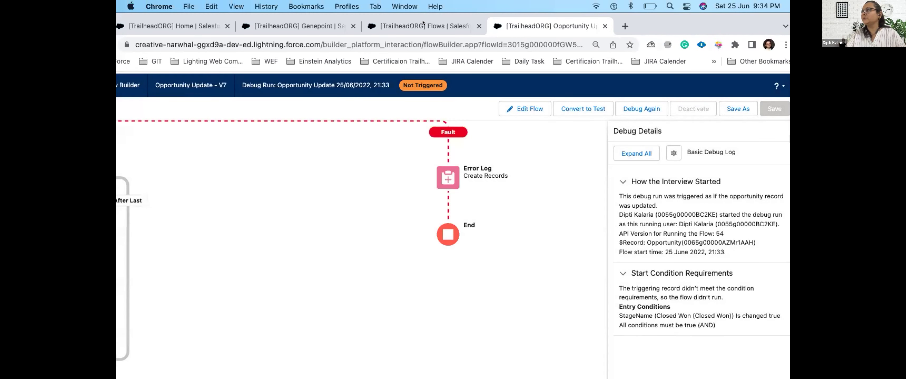
click(422, 26)
Step: Start a new opportunity from the Opportunities list and name it 'Test DEmo 2'
click(297, 28)
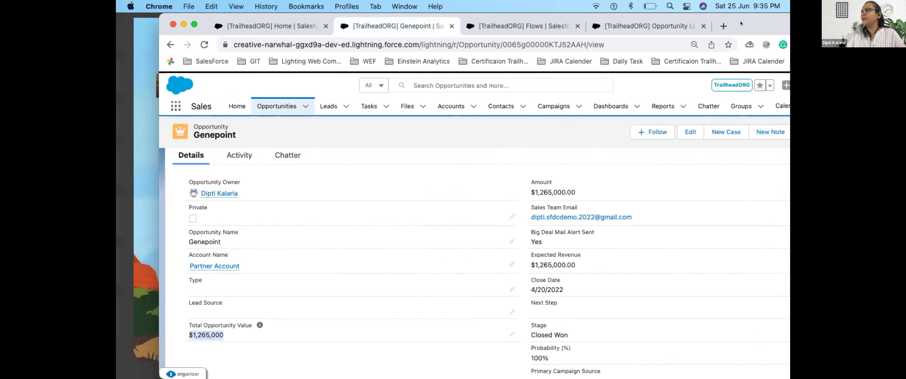
click(280, 107)
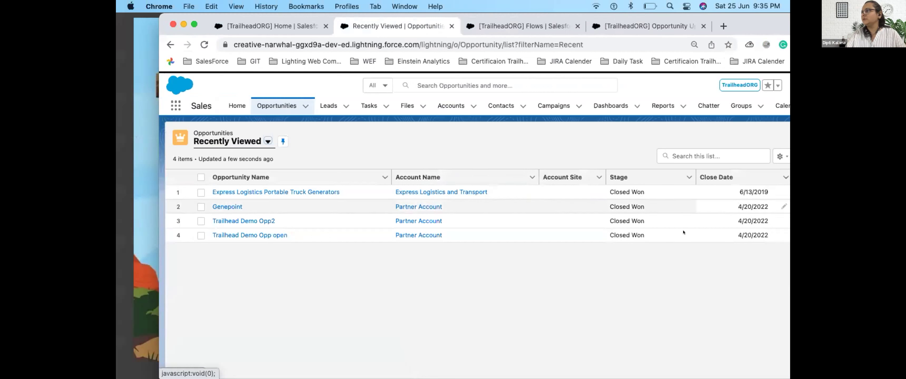
drag(737, 28, 604, 28)
click(733, 138)
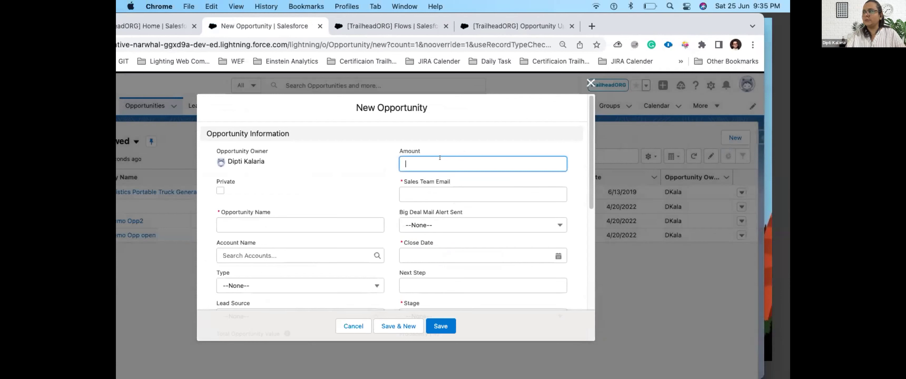
click(265, 222)
text(Test )
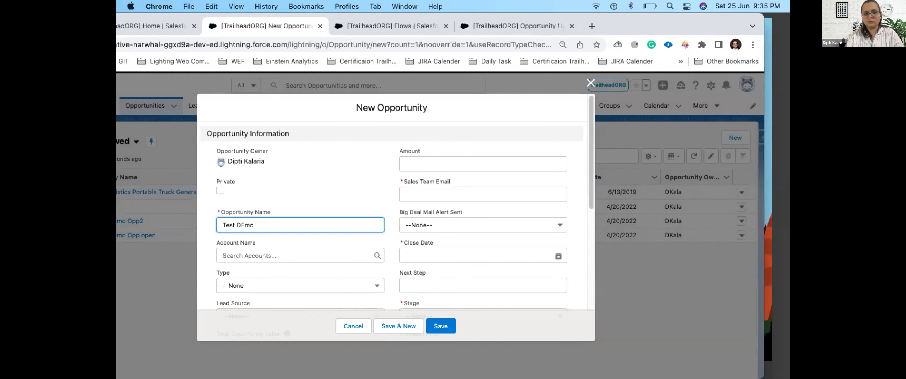
text(DEmo 2)
Step: Fill in the required Sales Team Email and set Close Date to 7/9/2022
scroll(289, 265, down, 10)
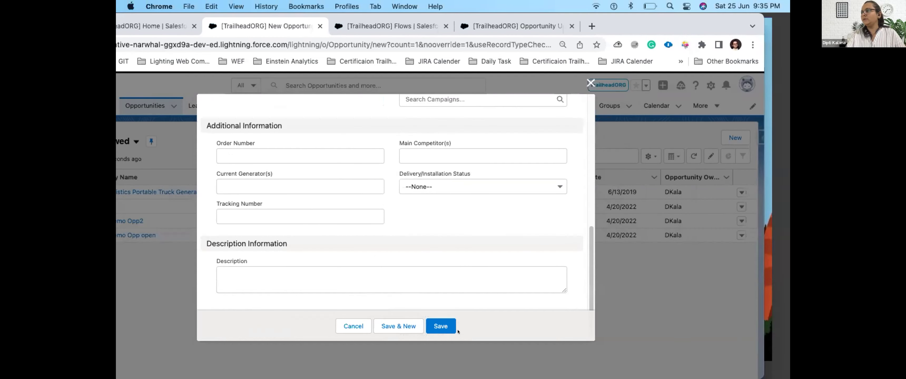
click(454, 330)
click(335, 284)
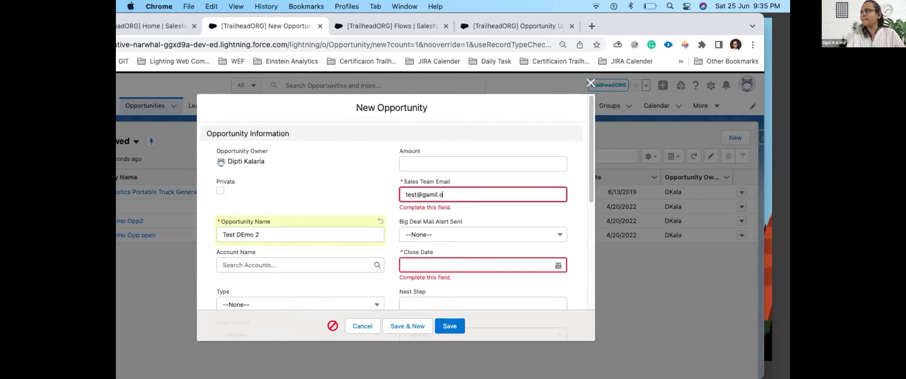
text(test@gmail.com)
click(514, 259)
click(551, 224)
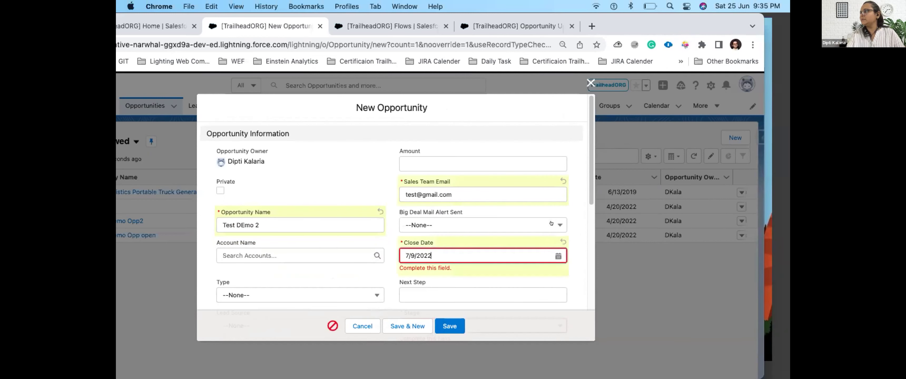
Step: Set the Stage to Prospecting and save the new opportunity
click(441, 325)
click(295, 302)
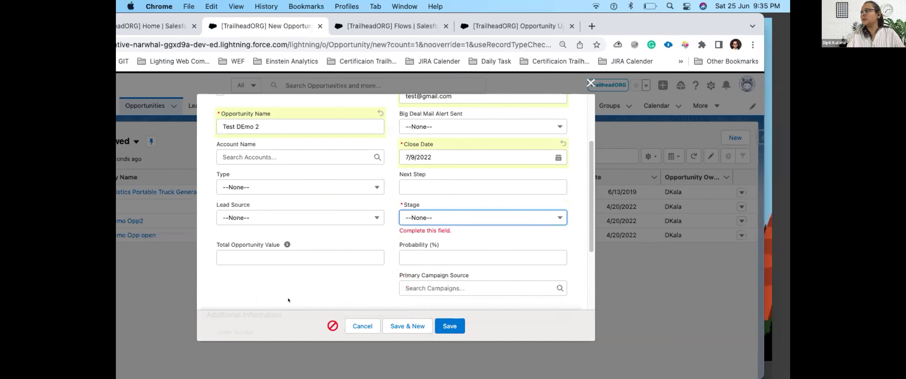
click(486, 211)
click(449, 247)
click(446, 321)
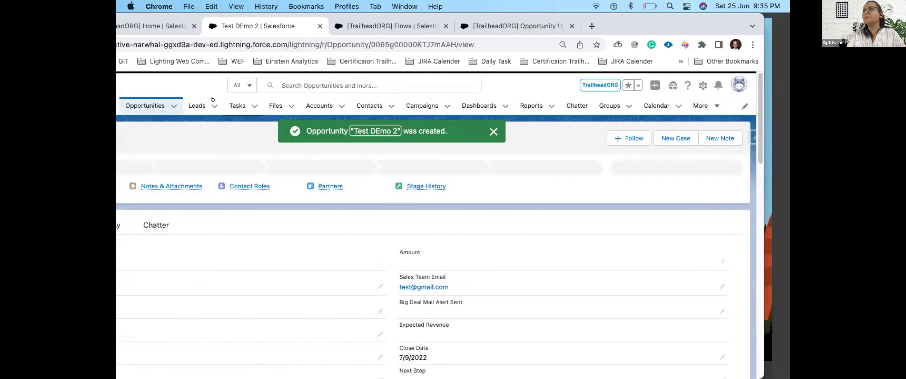
Step: Select GenWatt Diesel 1000kW, 10kW and 200kW in the opportunity's Add Products picker
double_click(630, 28)
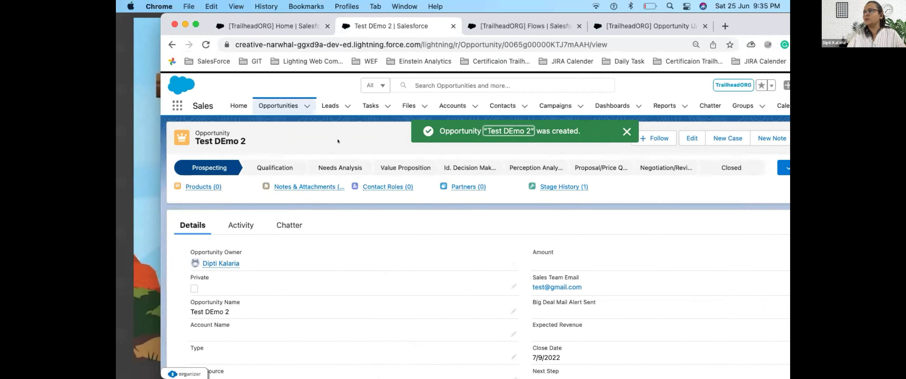
click(203, 183)
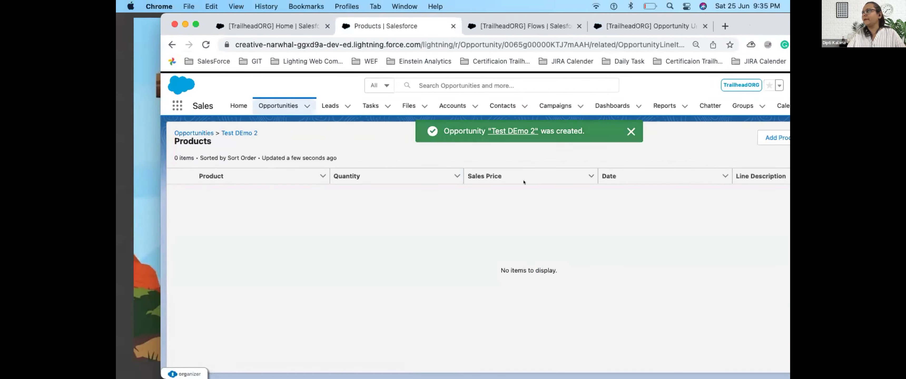
click(786, 138)
click(216, 182)
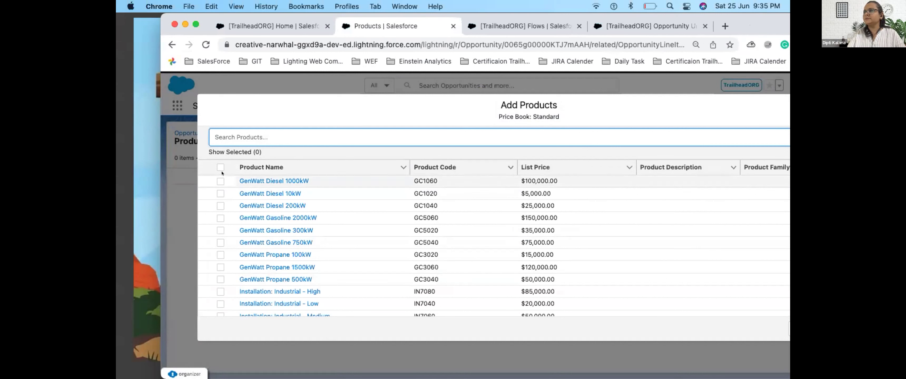
click(217, 194)
click(217, 206)
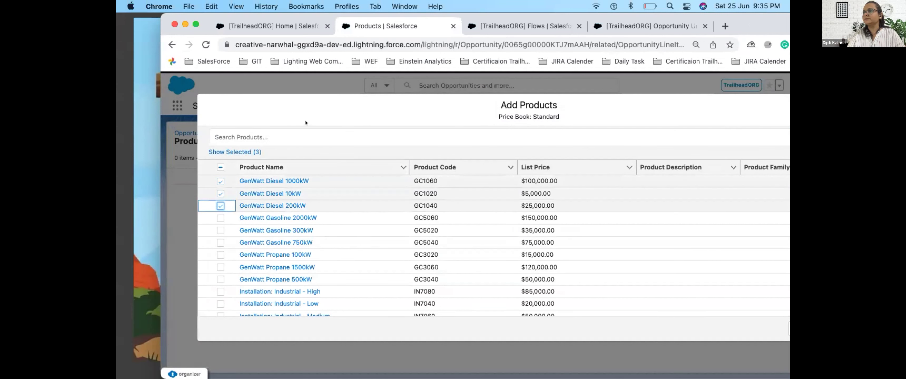
drag(289, 107, 623, 131)
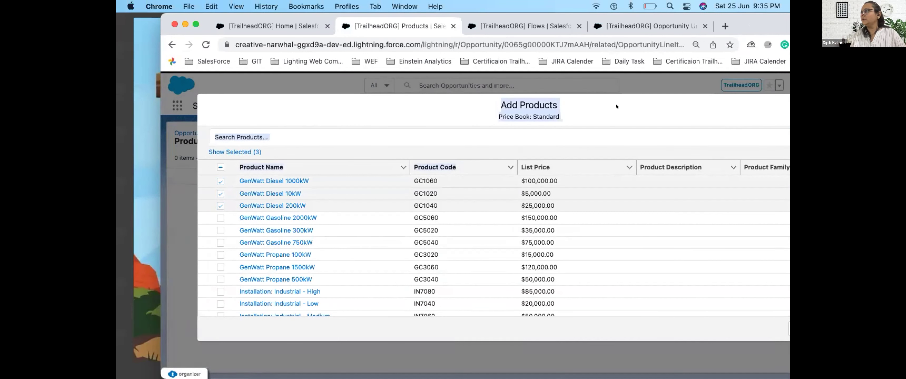
drag(616, 106, 348, 99)
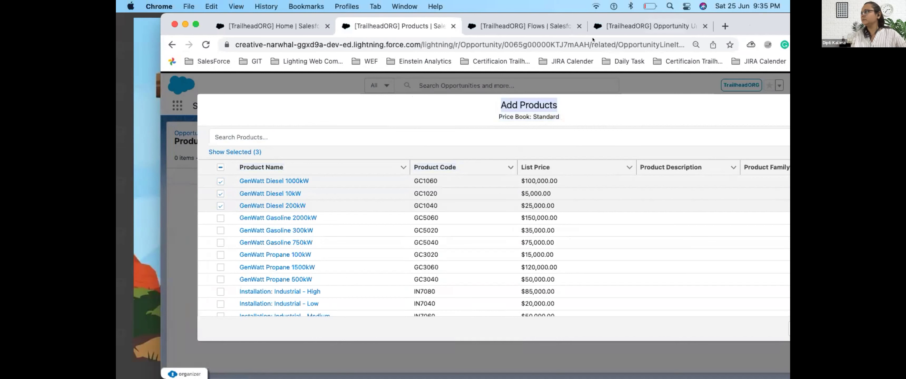
drag(593, 39, 460, 39)
Step: Give the three GenWatt Diesel products quantities 1, 2 and 1 and save
click(711, 328)
click(713, 295)
click(312, 165)
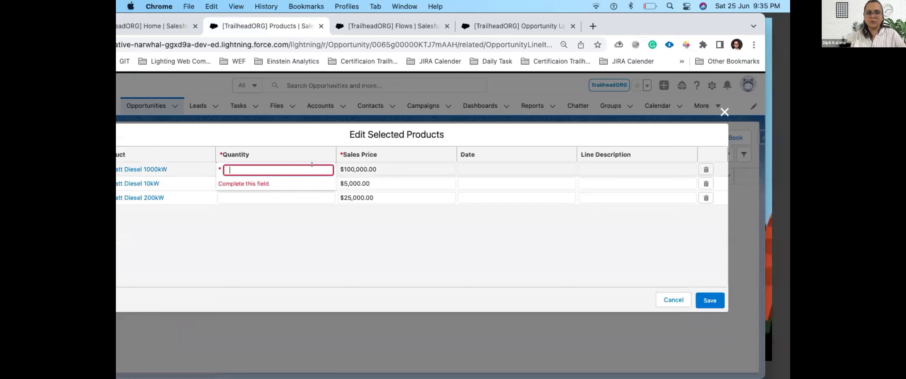
text(1)
click(297, 182)
text(2)
key(Return)
click(305, 196)
text(1)
key(Return)
click(708, 296)
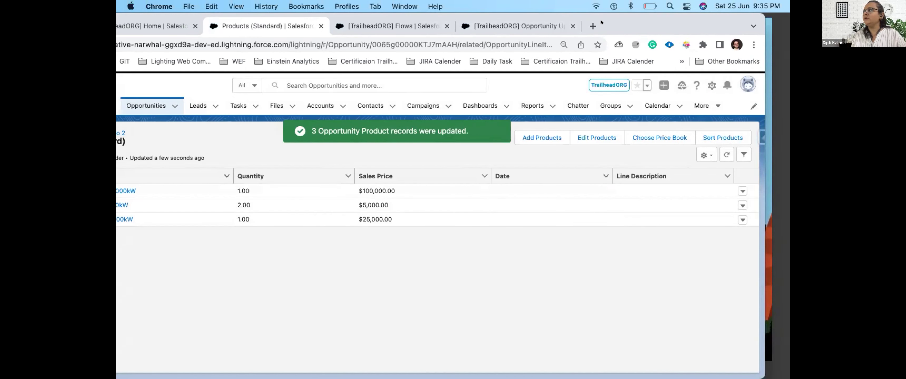
Step: Back on Test DEmo 2, choose Closed Won in the close prompt but cancel it
drag(601, 22, 708, 20)
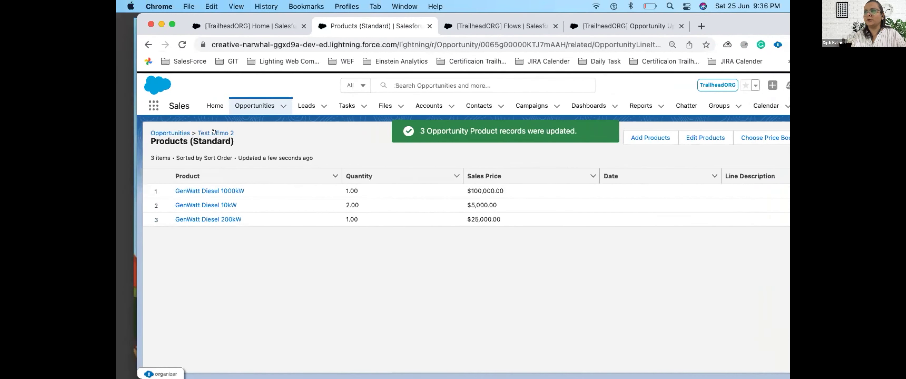
click(214, 133)
click(708, 168)
click(778, 165)
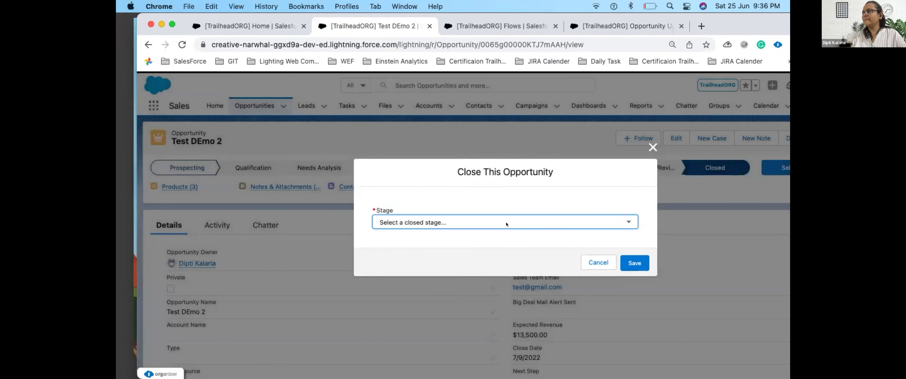
click(506, 224)
click(473, 230)
click(593, 264)
Step: Close Test DEmo 2 by selecting Closed Won as the closed stage and saving
scroll(504, 262, down, 2)
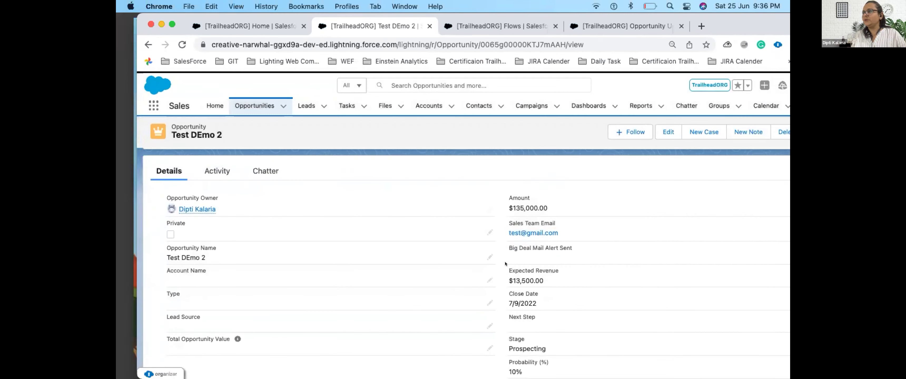
scroll(447, 347, down, 5)
scroll(230, 331, up, 7)
scroll(354, 279, down, 5)
scroll(516, 265, up, 6)
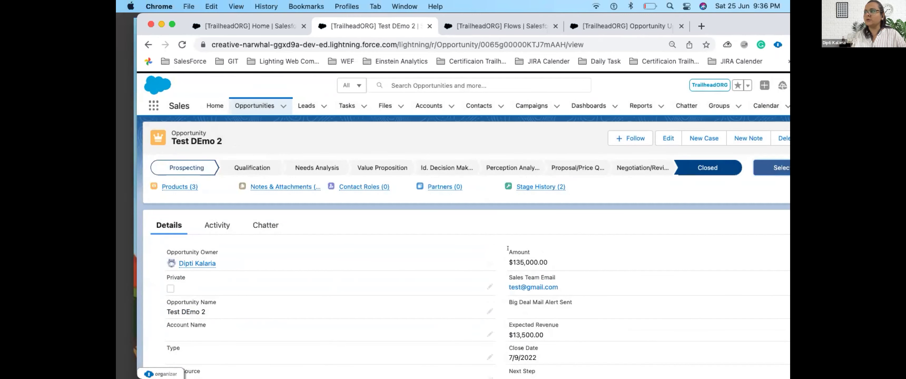
scroll(404, 306, down, 5)
scroll(404, 306, up, 2)
scroll(388, 340, down, 2)
scroll(186, 224, up, 4)
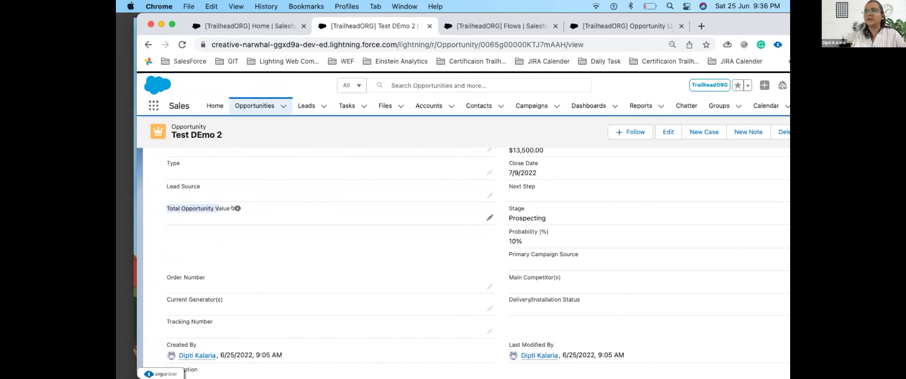
mouse_move(233, 208)
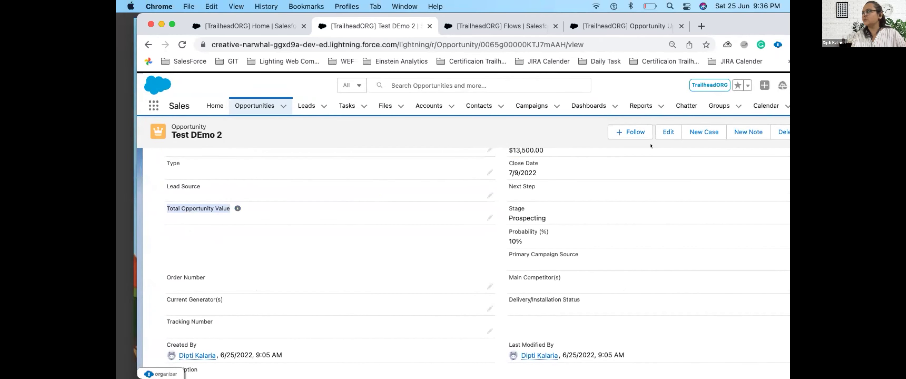
scroll(584, 199, up, 5)
click(708, 168)
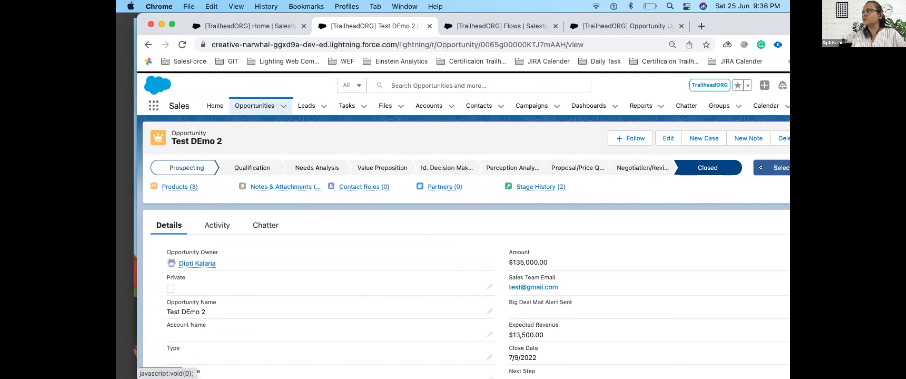
click(776, 168)
click(533, 221)
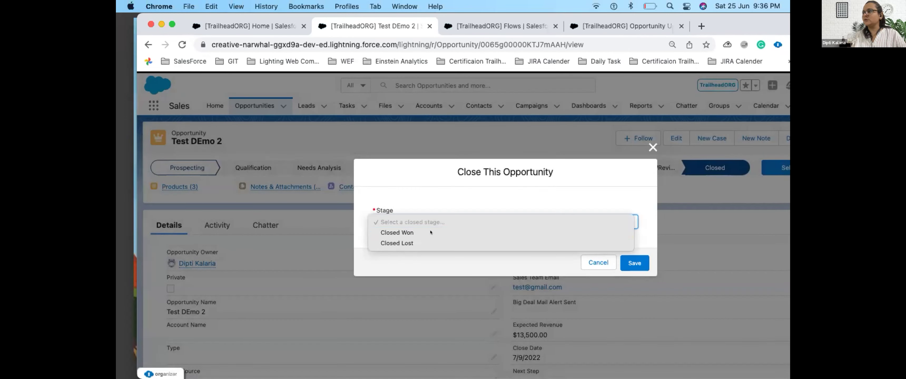
click(432, 233)
click(635, 264)
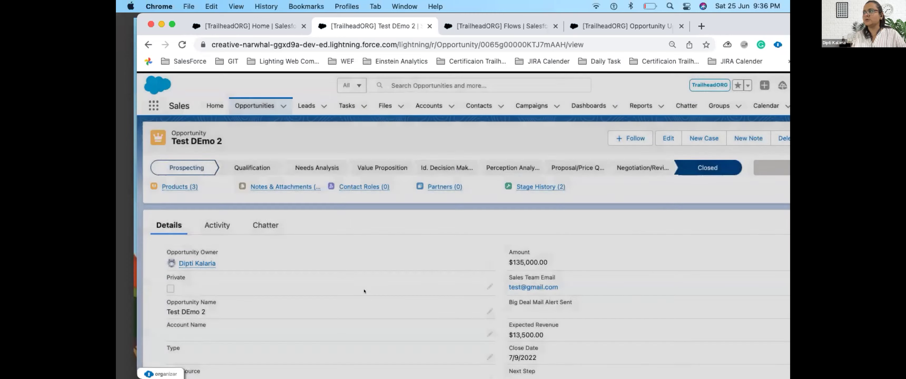
Step: Check the $135,000 Total Opportunity Value and dismiss the stage change confirmation
scroll(281, 303, down, 3)
triple_click(187, 325)
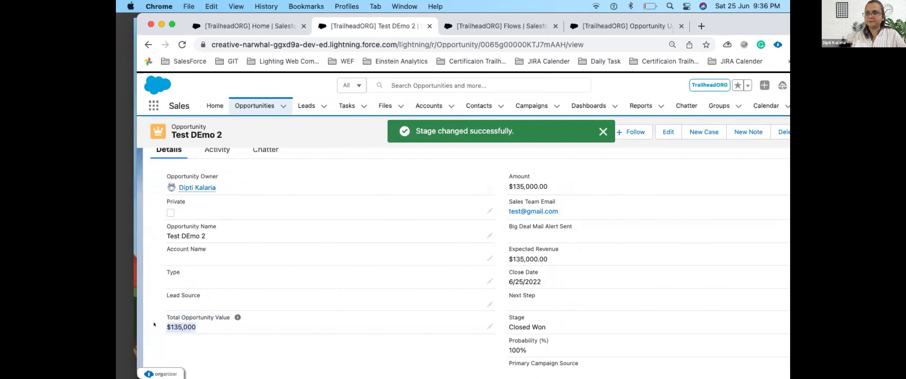
click(603, 132)
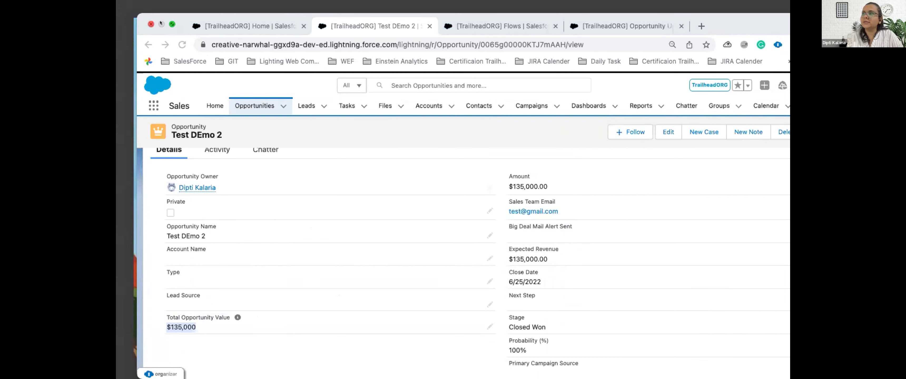
Step: Close the record tab, stay on Flow Builder, minimize Chrome and start the slideshow
click(150, 23)
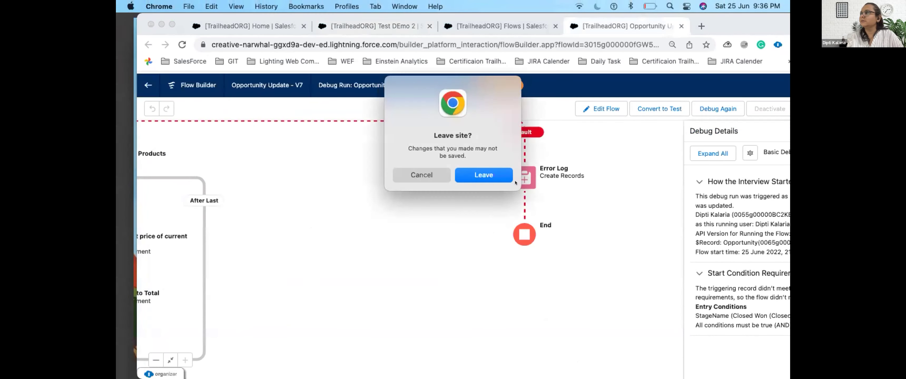
click(431, 173)
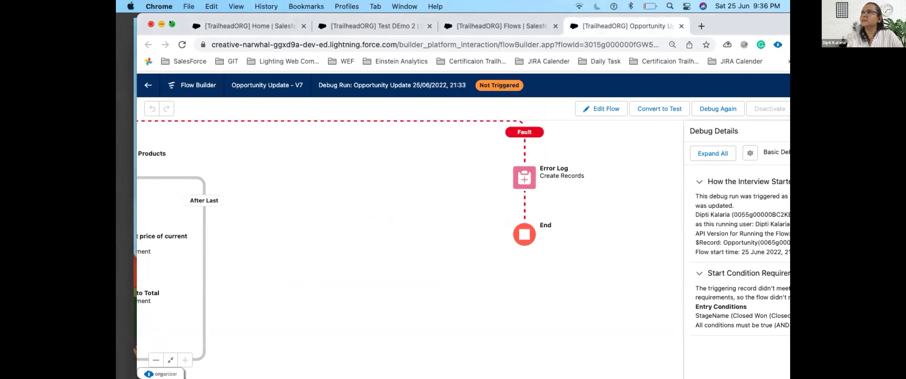
click(161, 24)
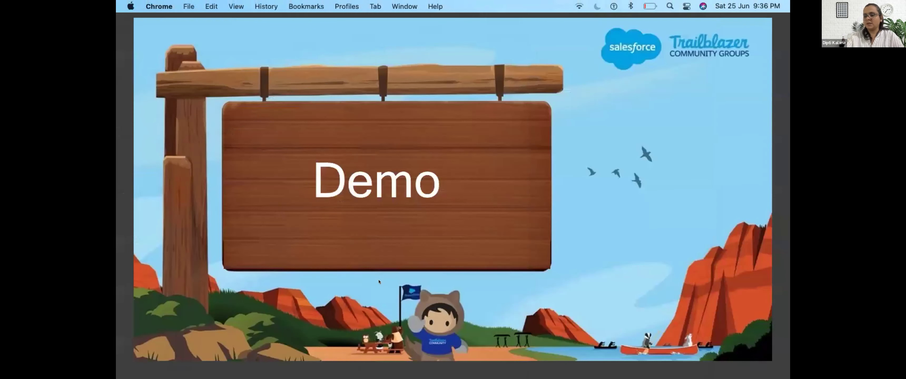
click(488, 280)
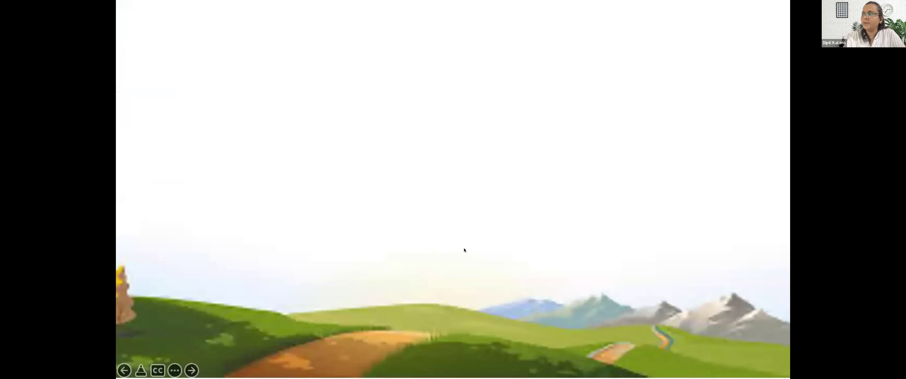
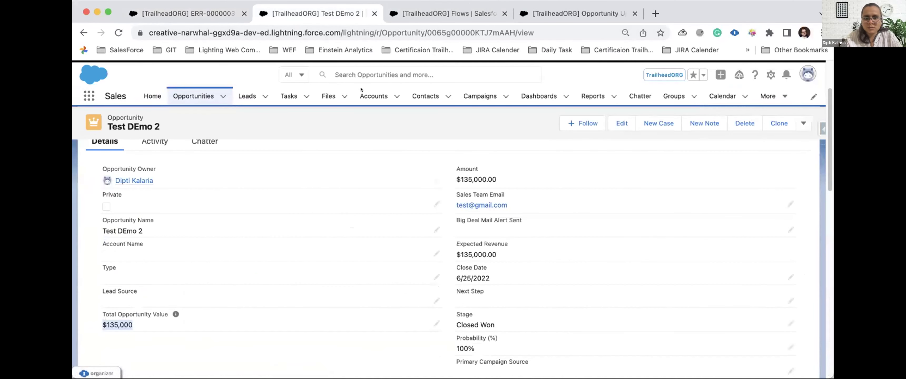
Step: Open the Accounts tab to show the Recently Viewed accounts list
click(363, 92)
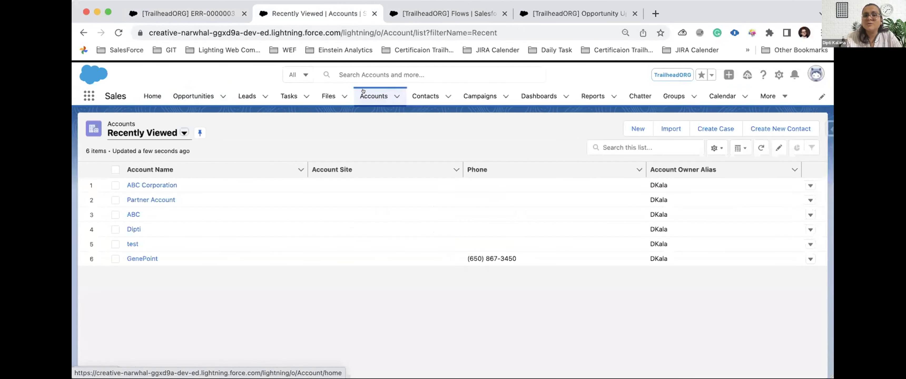
Step: Start a new account record, keeping the Partner Account record type selected
click(639, 130)
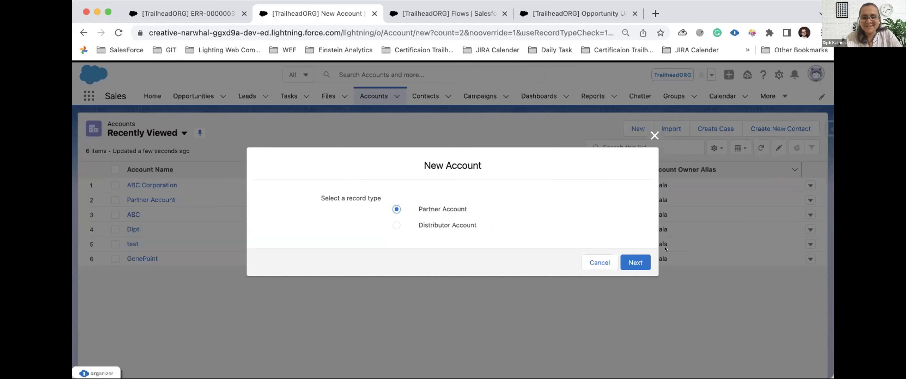
Step: Enter Account Name 'Kindcause', set Active to Yes, and attempt to save the partner account
click(632, 264)
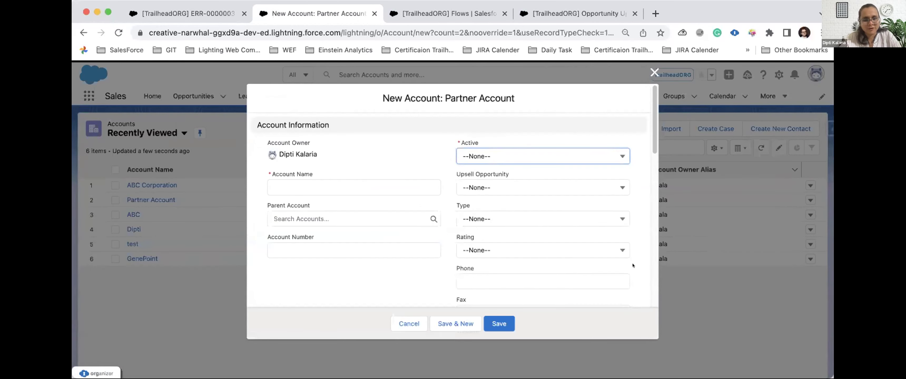
click(388, 179)
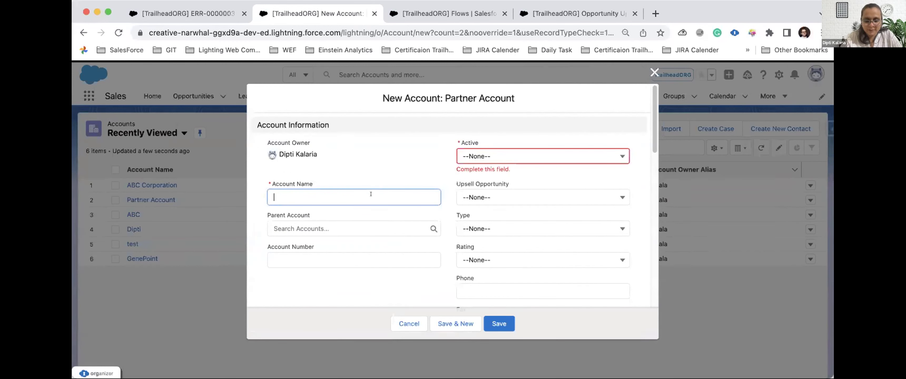
text(Kindcause)
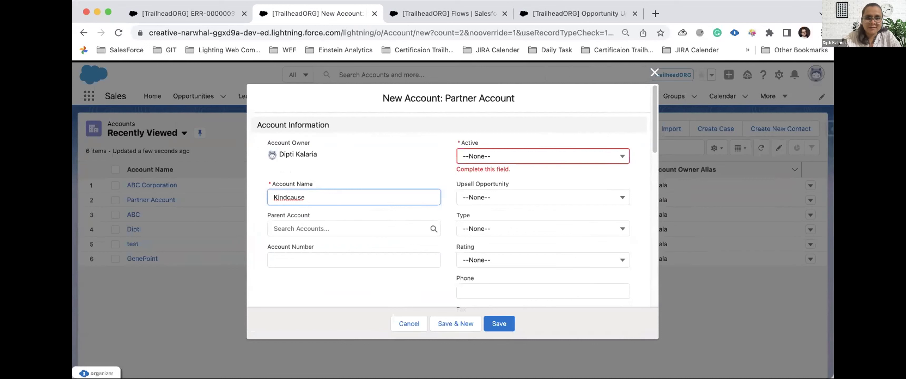
click(475, 156)
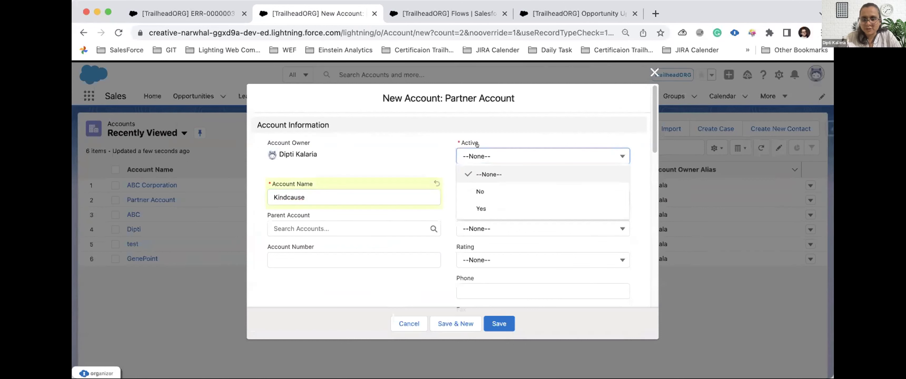
click(470, 200)
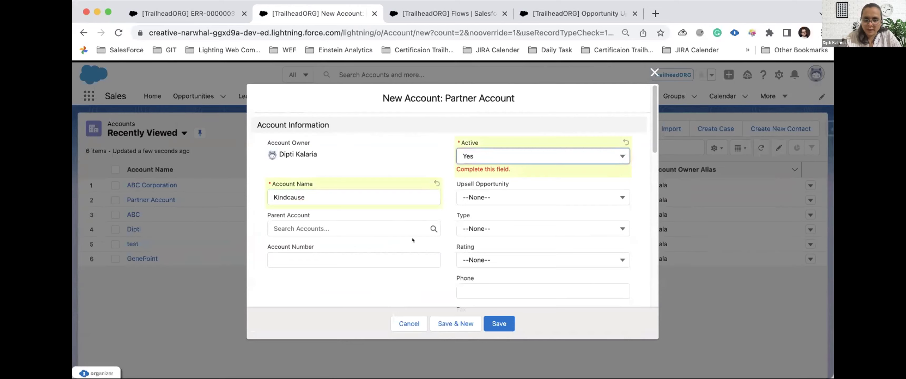
scroll(412, 238, down, 5)
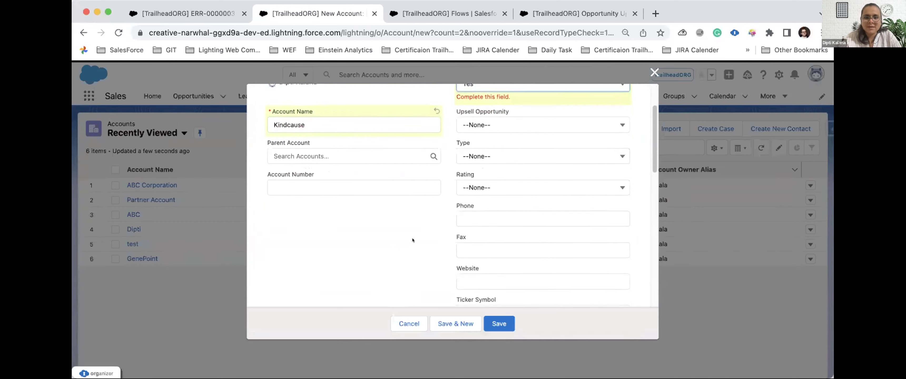
click(495, 314)
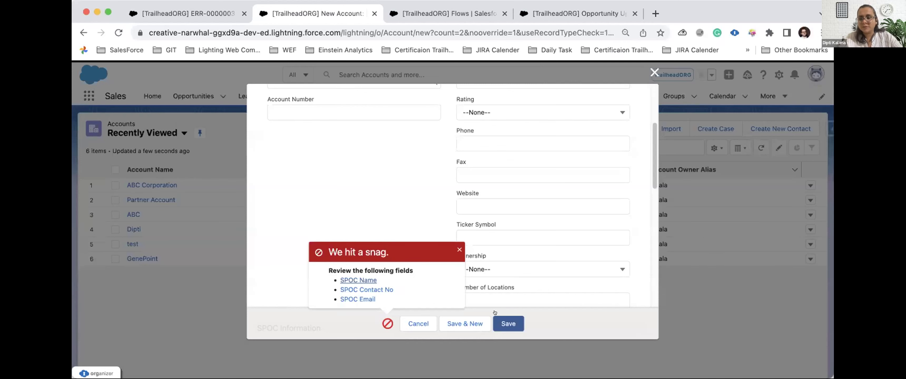
Step: Jump to the required SPOC fields and enter the SPOC's name
click(359, 280)
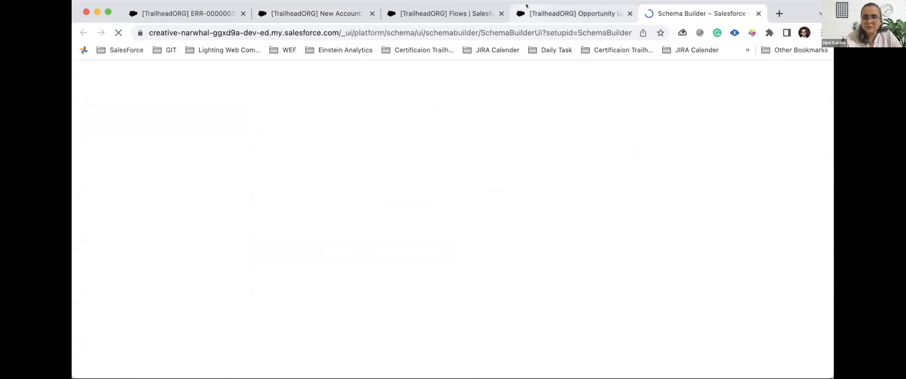
click(535, 13)
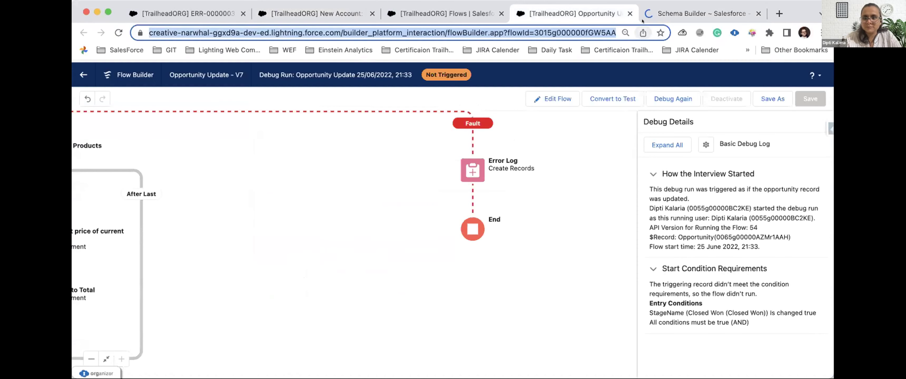
click(700, 14)
click(344, 6)
click(291, 211)
text(Sheena)
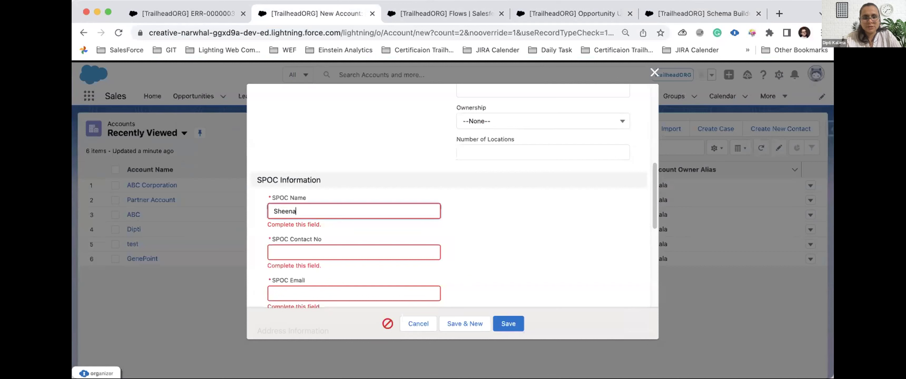
key(BackSpace)
key(BackSpace)
text(ba T)
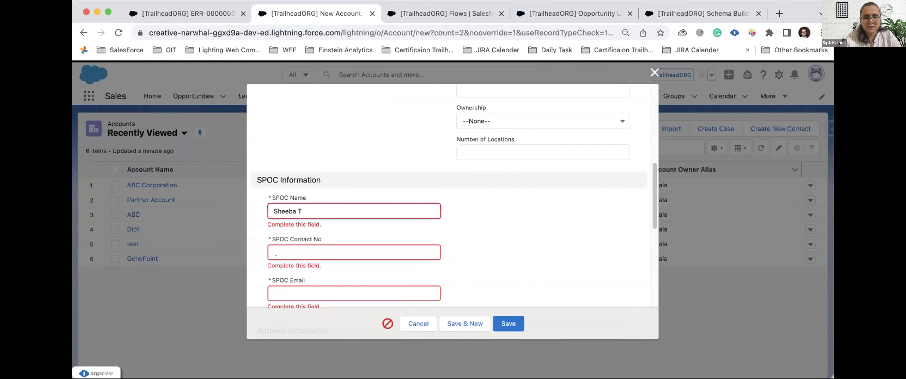
Step: Fill in the SPOC's contact number and email address
click(276, 258)
click(271, 284)
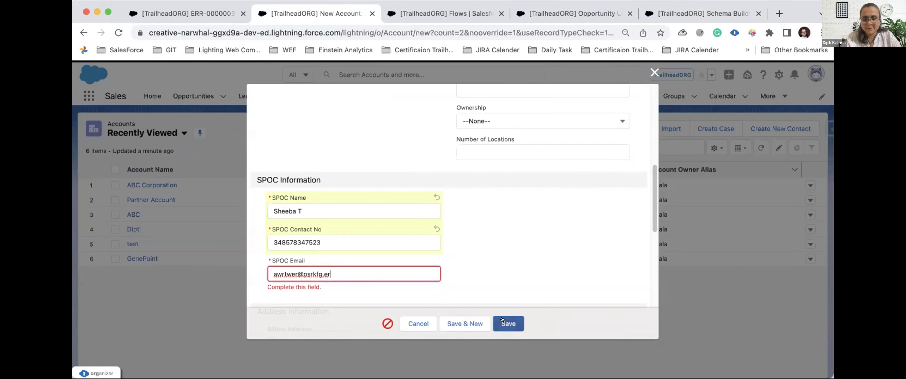
Step: Save, correct the email to end in .com, and save the Kindcause account again
click(503, 321)
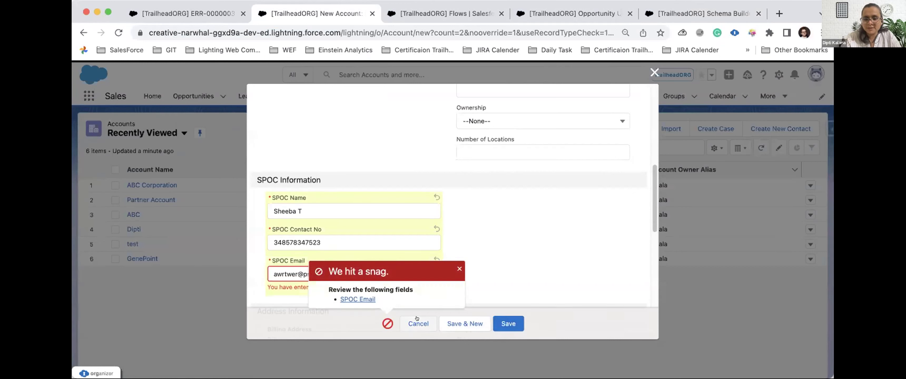
click(363, 300)
key(BackSpace)
key(BackSpace)
key(BackSpace)
text(.com)
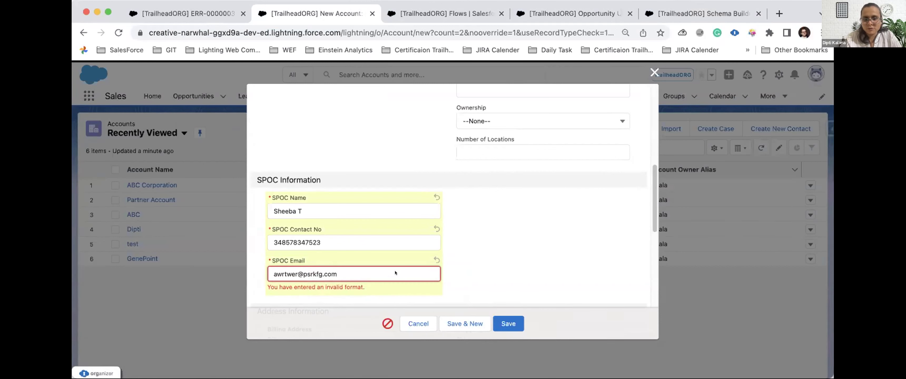
click(494, 316)
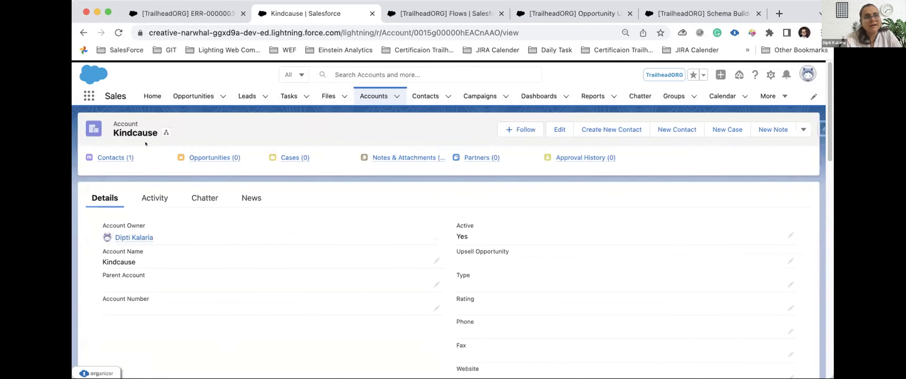
Step: Check Kindcause's Contacts (1) list holds the SPOC contact, reopen the account, then switch to Flows
click(116, 157)
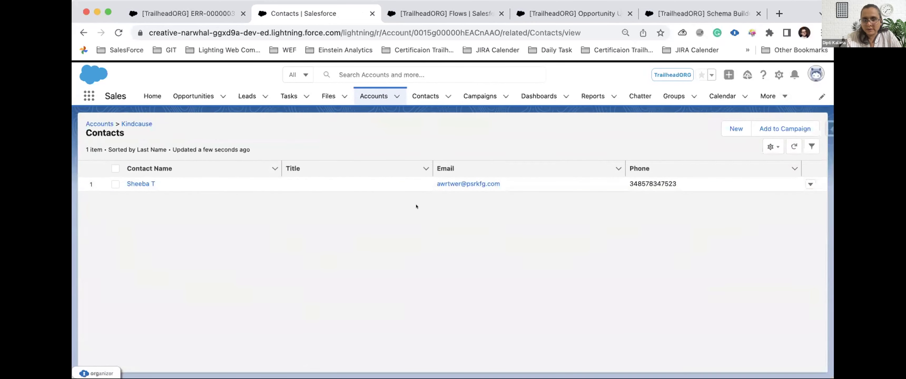
click(100, 124)
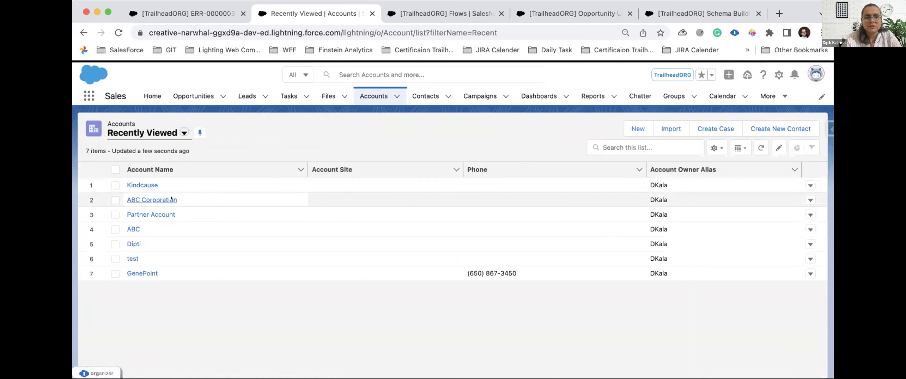
click(144, 185)
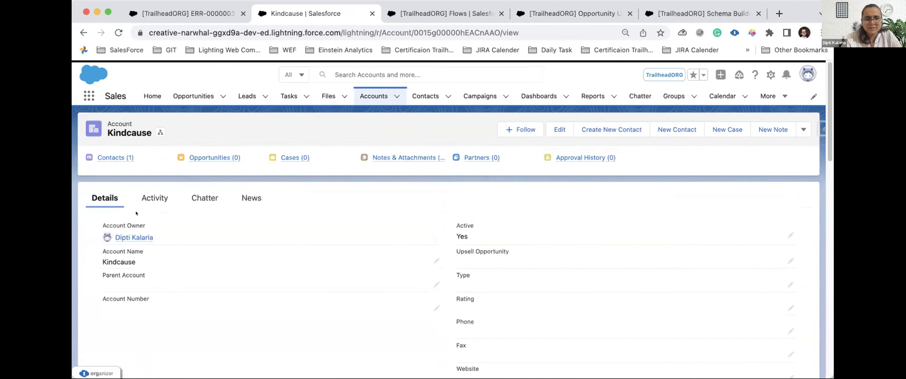
mouse_move(121, 155)
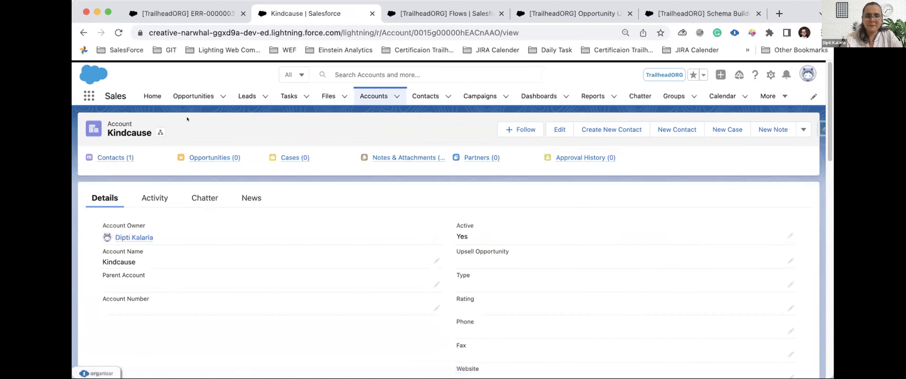
click(413, 7)
Step: Search Setup for 'Class' and open the AccountprocessfromFLOW Apex class
key(super+a)
key(BackSpace)
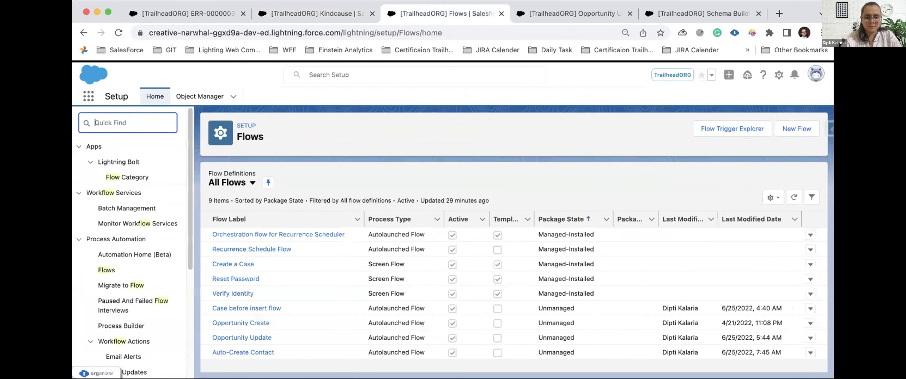
text(Class)
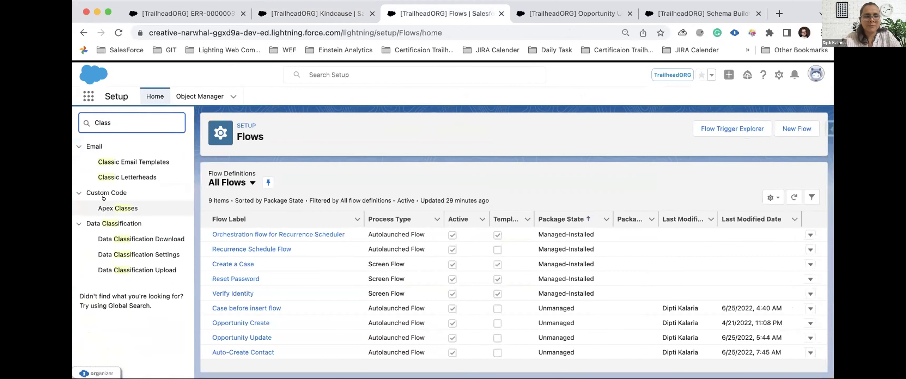
click(118, 208)
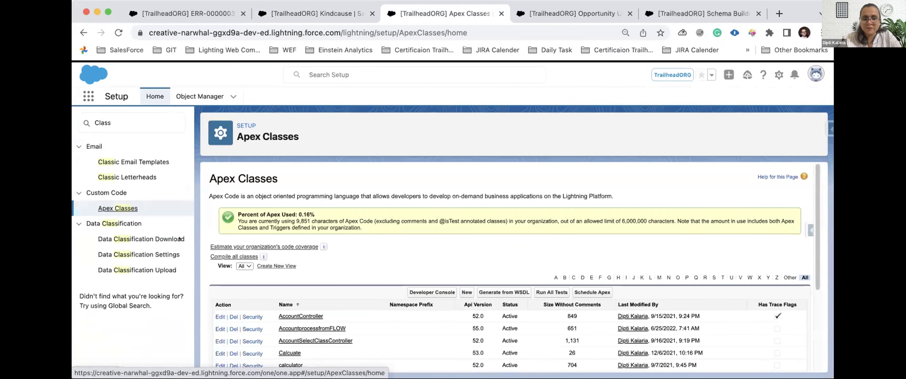
scroll(268, 288, down, 1)
click(284, 300)
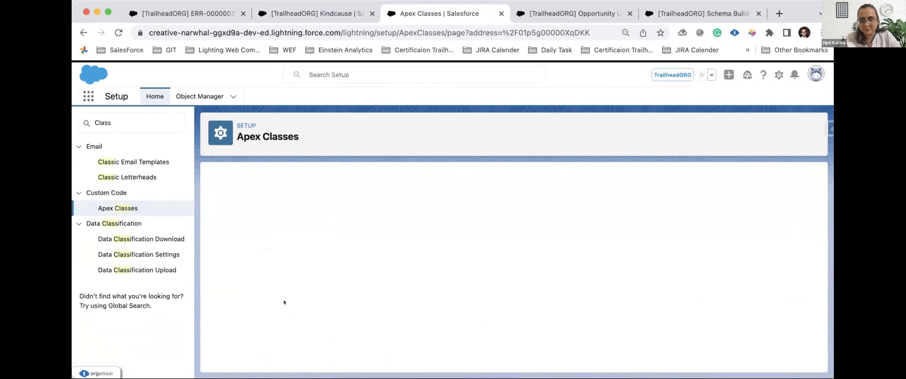
scroll(344, 308, down, 5)
scroll(344, 309, up, 2)
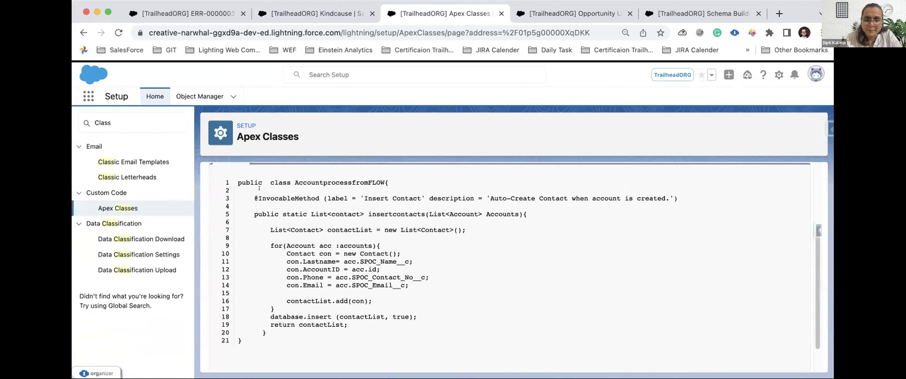
drag(254, 198, 683, 195)
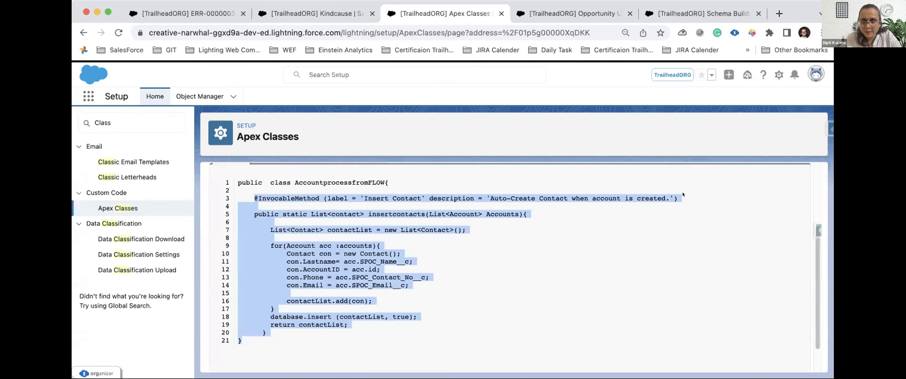
click(468, 189)
double_click(328, 180)
mouse_move(248, 196)
mouse_down()
mouse_move(246, 208)
mouse_move(242, 198)
mouse_up()
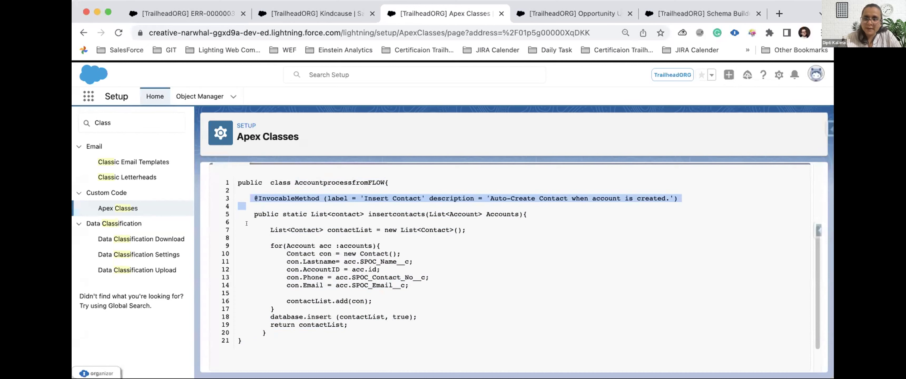
drag(254, 222, 241, 230)
click(258, 229)
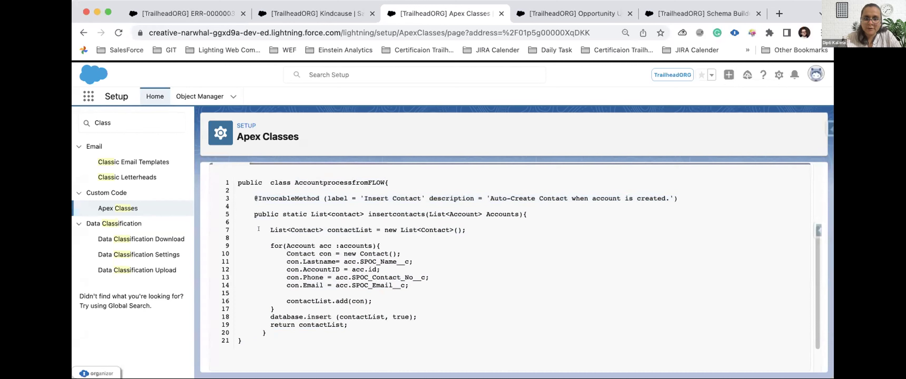
double_click(358, 270)
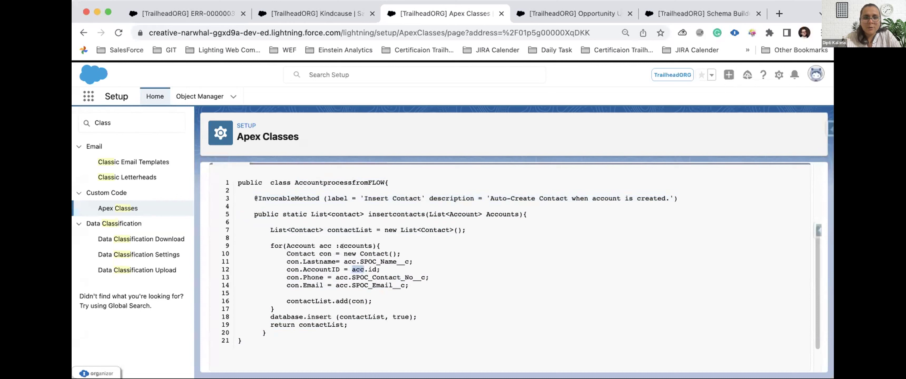
double_click(346, 230)
click(346, 239)
Step: Highlight the SPOC field mappings onto each contact and the insert of contactList
drag(343, 262, 399, 292)
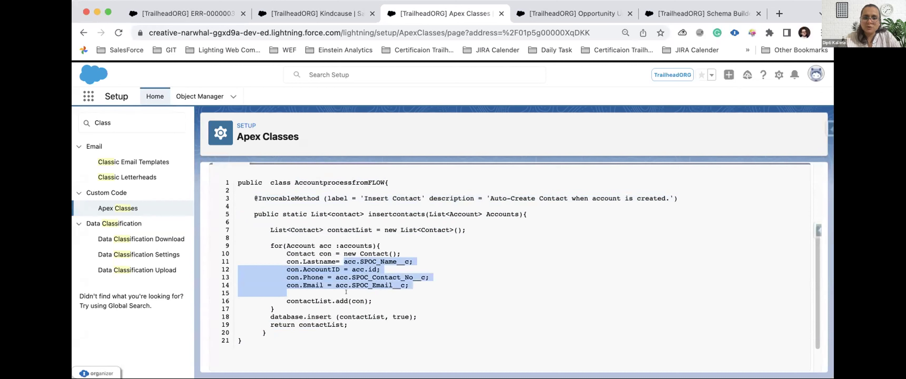
double_click(317, 301)
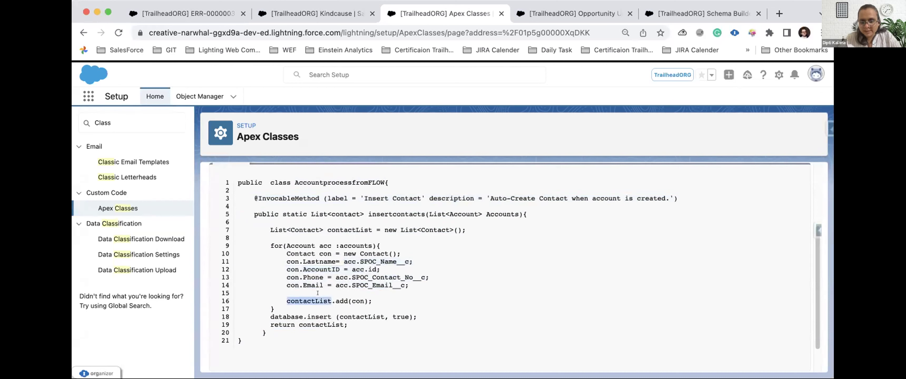
double_click(310, 312)
click(308, 317)
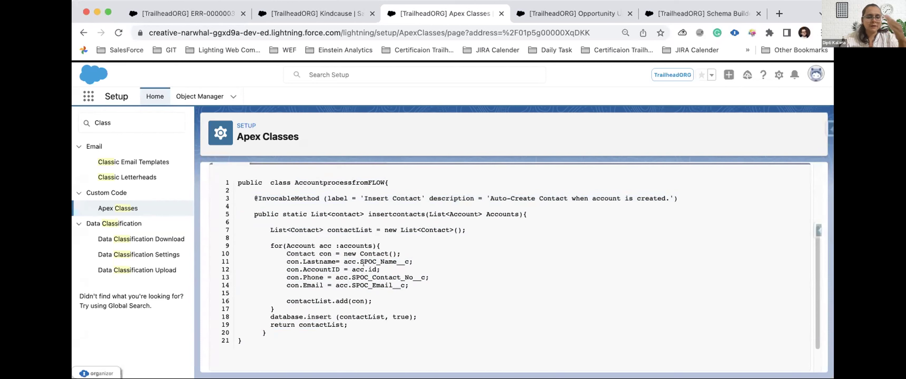
double_click(319, 314)
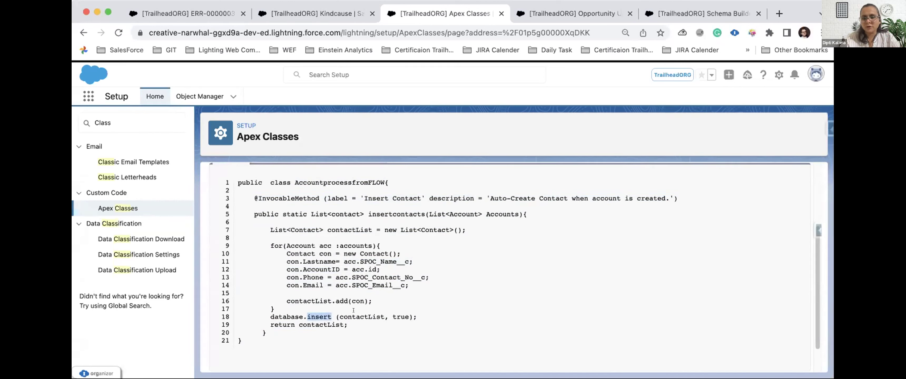
double_click(354, 313)
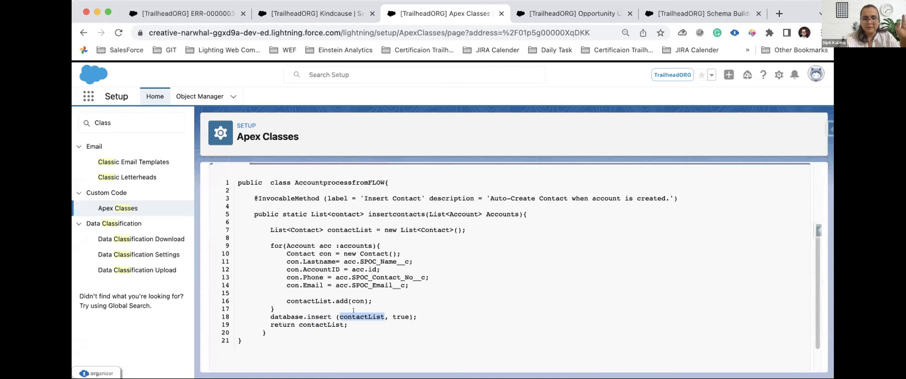
scroll(316, 282, up, 1)
Step: Search Setup Quick Find for 'FLow' and open the Flows list
click(113, 123)
key(BackSpace)
key(BackSpace)
key(BackSpace)
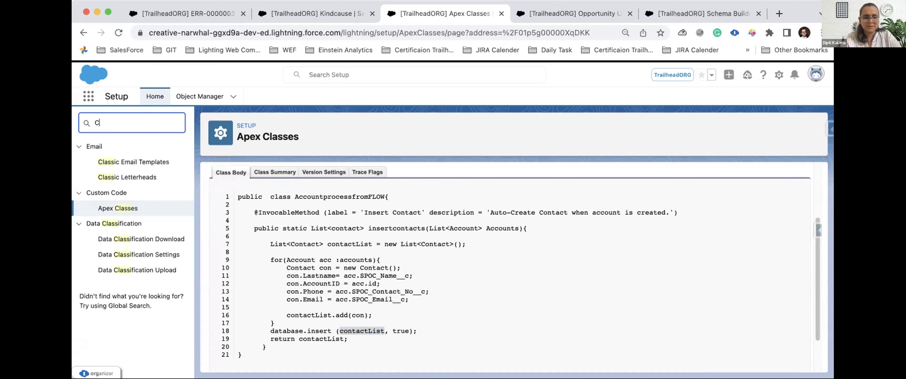
key(BackSpace)
text(FLow)
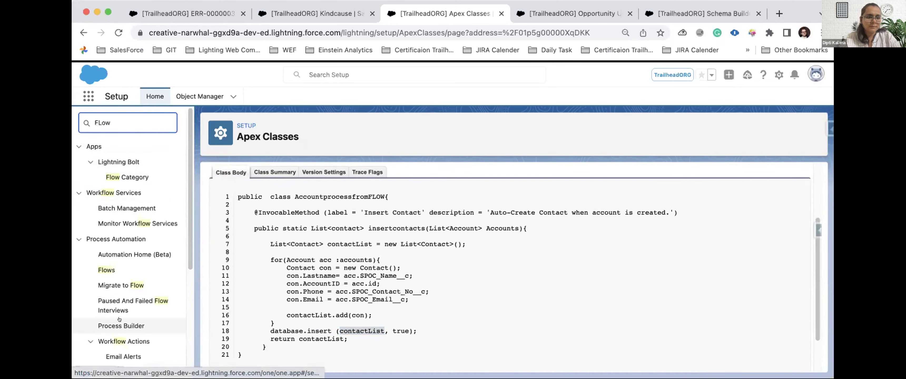
click(106, 270)
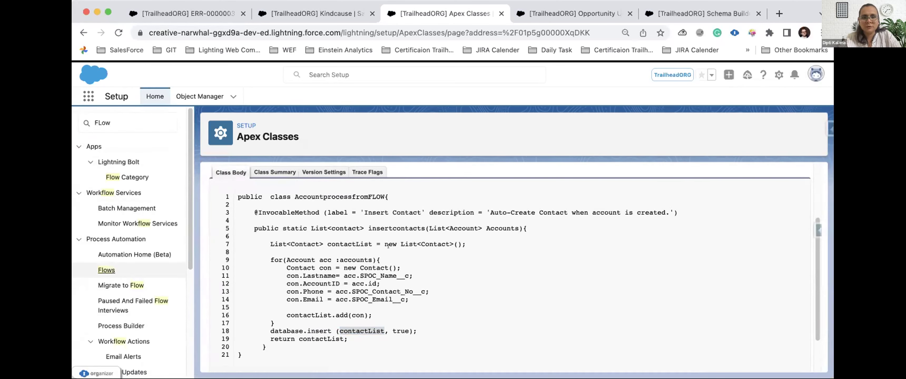
click(107, 270)
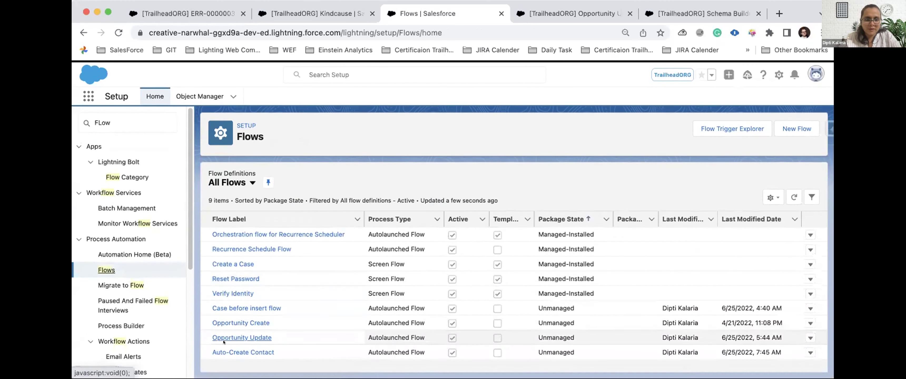
Step: Open the Auto-Create Contact flow and review its Start element settings without changes
click(226, 346)
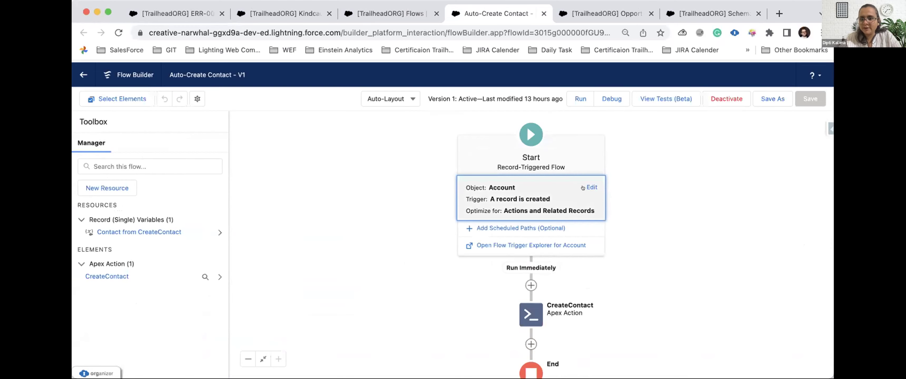
click(592, 187)
scroll(268, 194, down, 5)
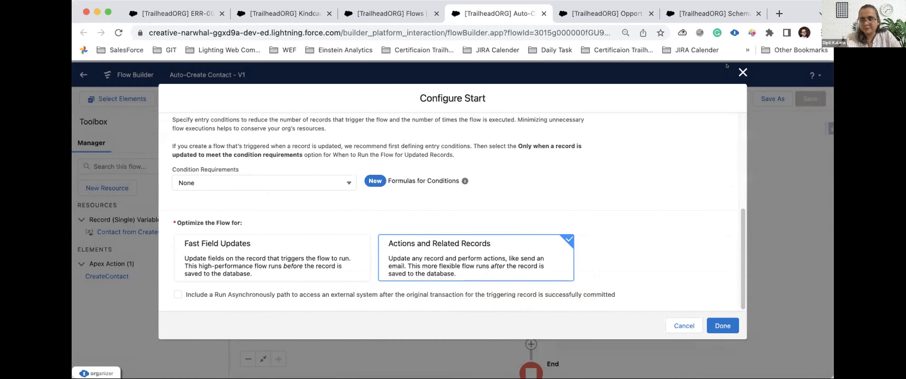
click(743, 72)
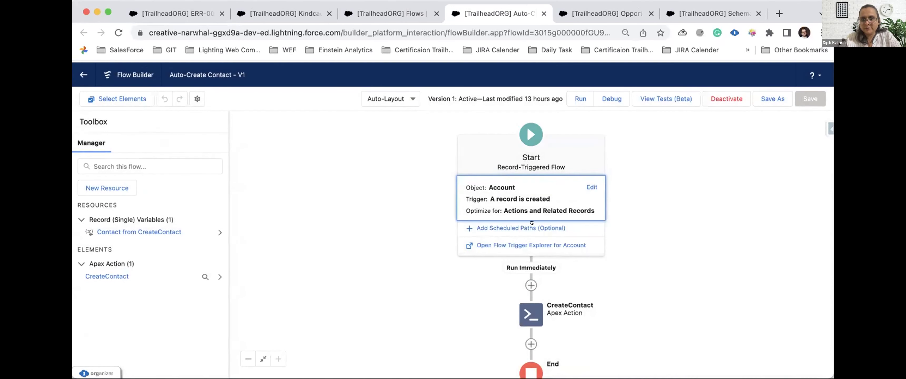
Step: Inspect the CreateContact Apex action, confirming {!$Record} is passed as its Accounts input
click(532, 314)
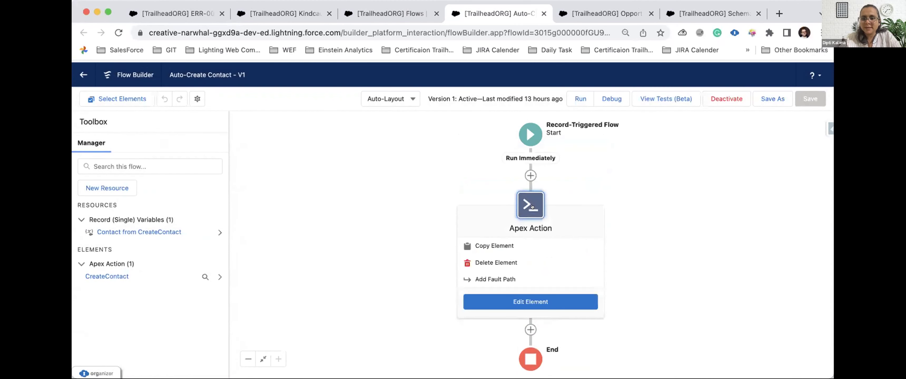
click(520, 302)
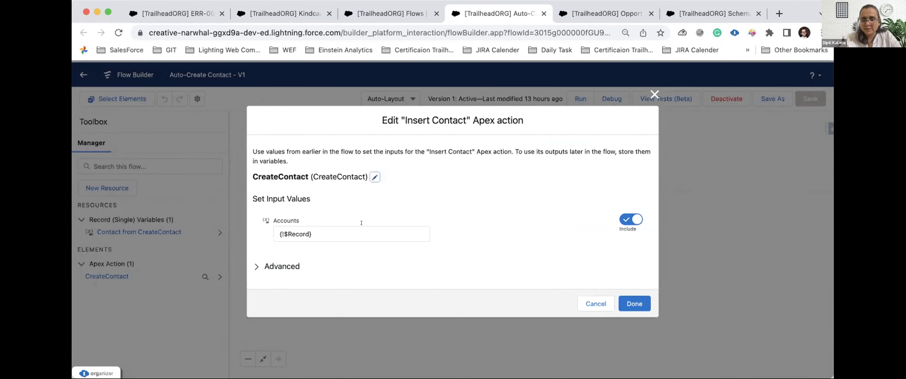
drag(322, 177, 351, 171)
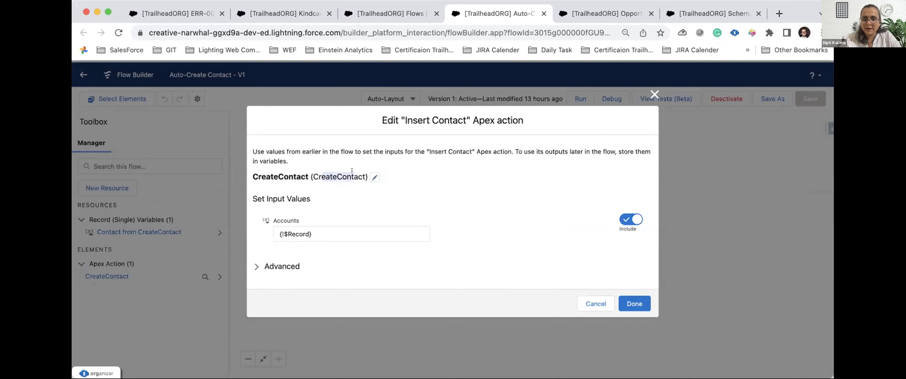
drag(311, 232, 266, 231)
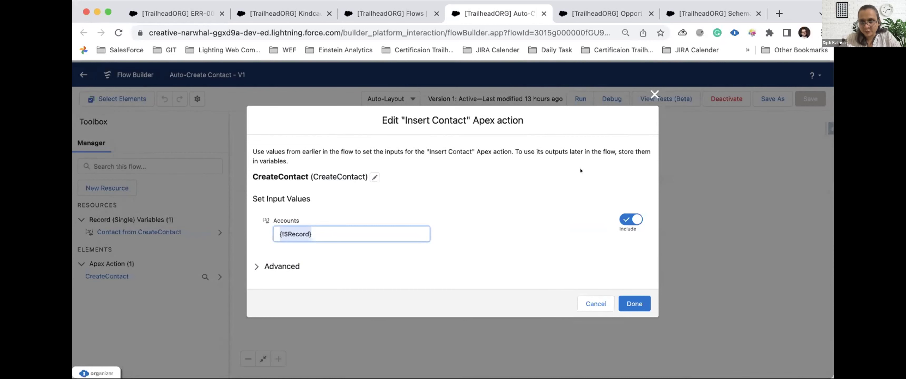
click(653, 94)
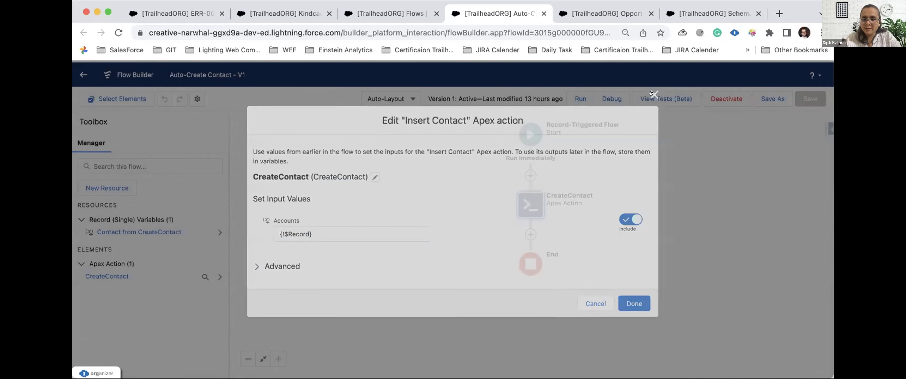
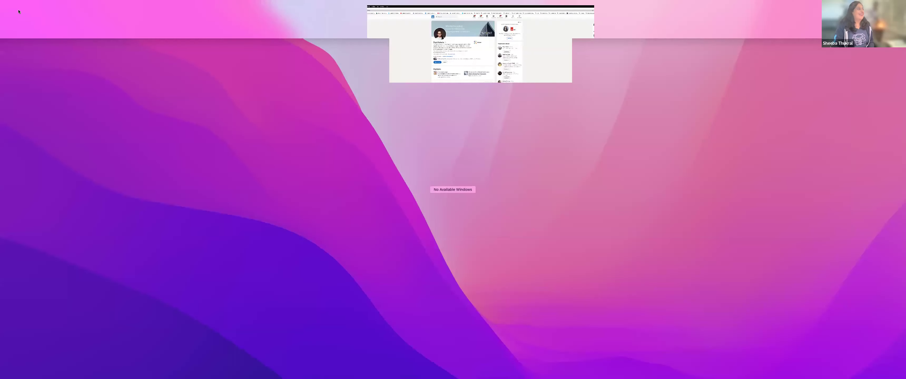
Step: Return to the full-size browser and switch to the San Ramon Community Group slide deck
click(19, 11)
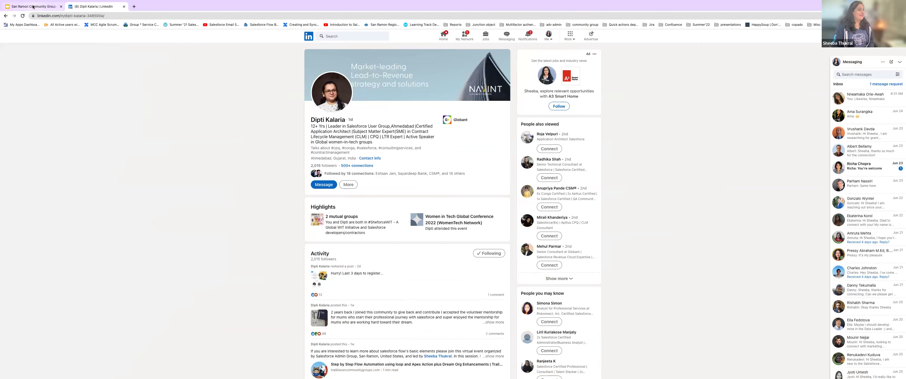
click(33, 7)
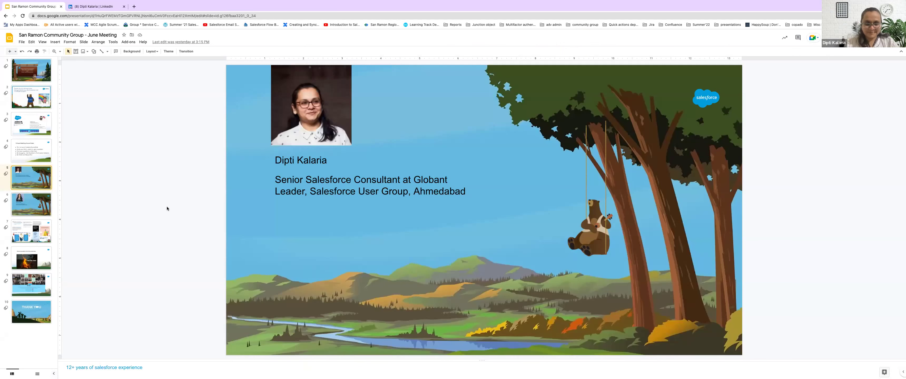
Step: Page through the speaker slides, go back to slide 6, then bring up the Dream Org Improvements window
key(Down)
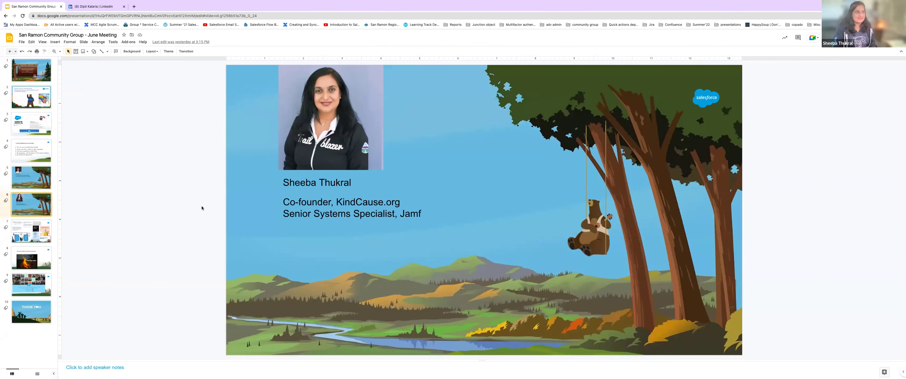
key(Down)
key(Down)
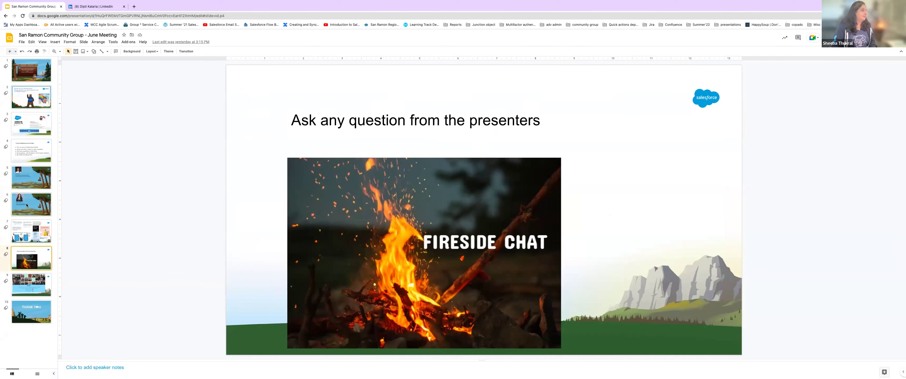
click(26, 205)
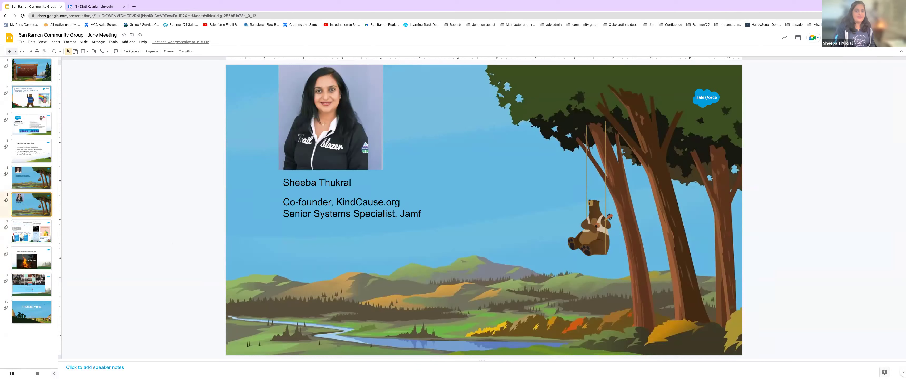
drag(493, 42, 227, 25)
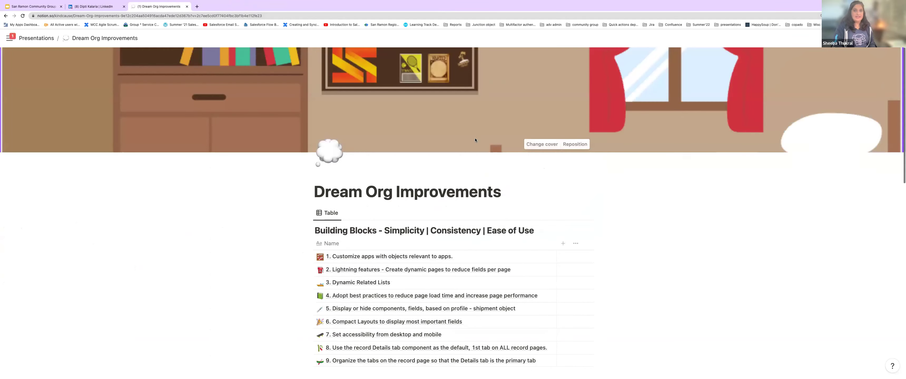
Step: Tile the Dream Org Improvements Chrome window into the first Screen Split half-screen layout
mouse_move(710, 2)
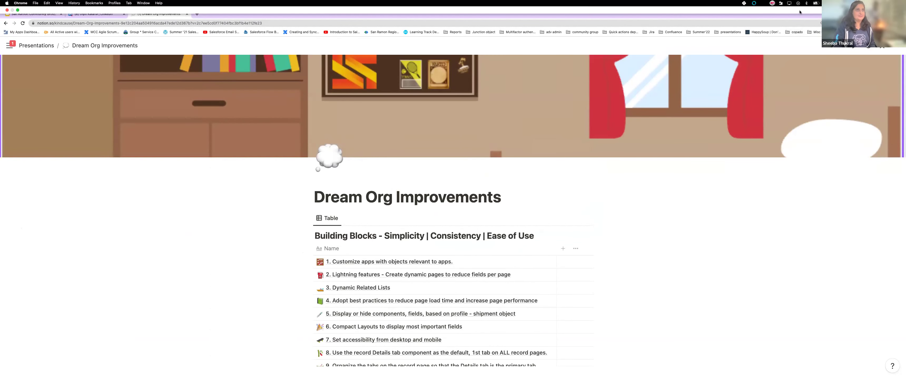
click(772, 3)
mouse_move(788, 26)
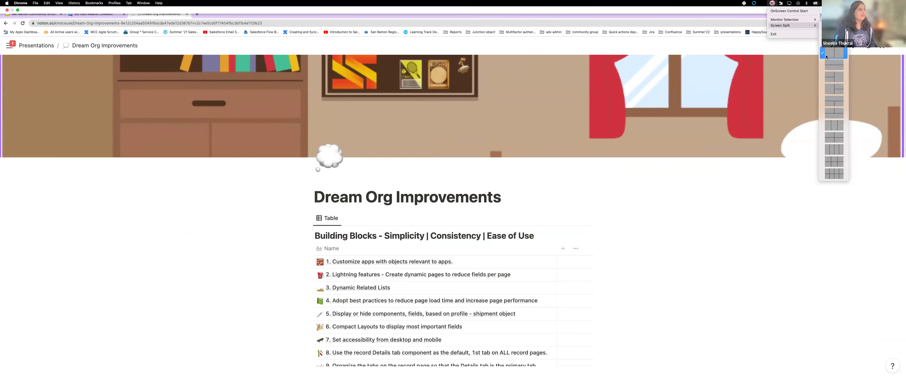
click(837, 56)
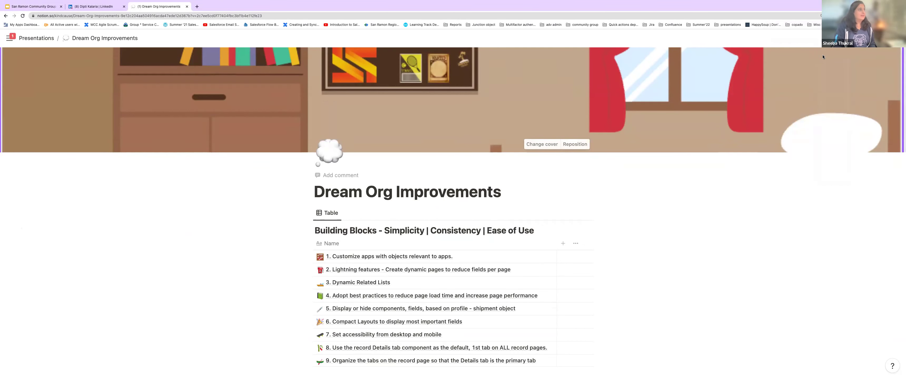
mouse_move(830, 1)
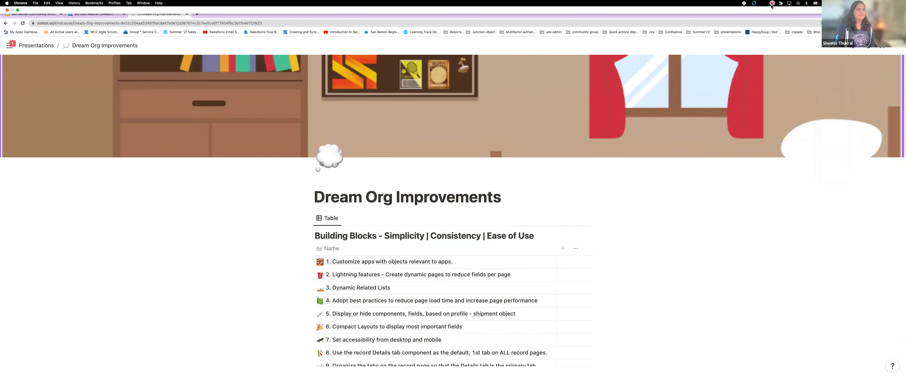
click(772, 3)
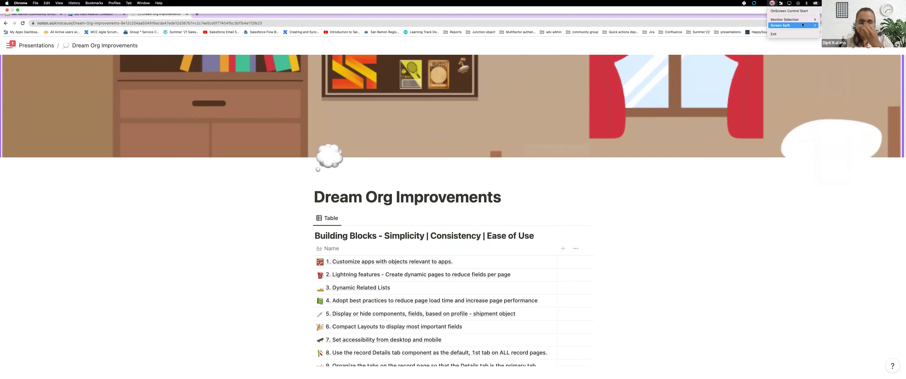
mouse_move(795, 26)
click(829, 57)
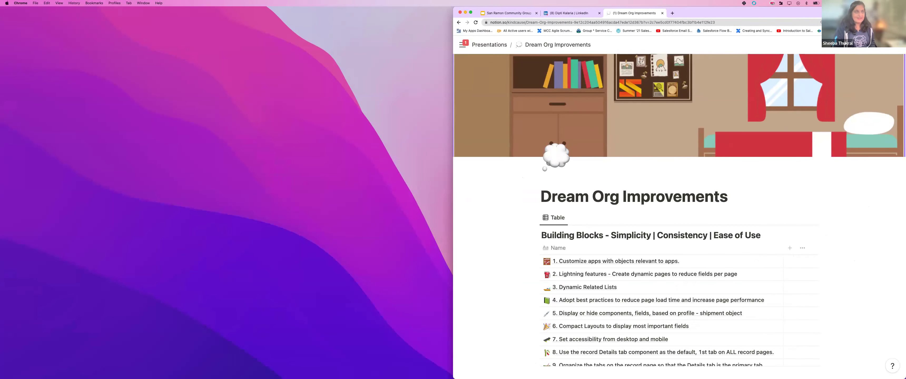
Step: Fit the Salesforce Acme - 1,200 Widgets opportunity window into the left half of the screen
drag(510, 90, 307, 36)
double_click(309, 36)
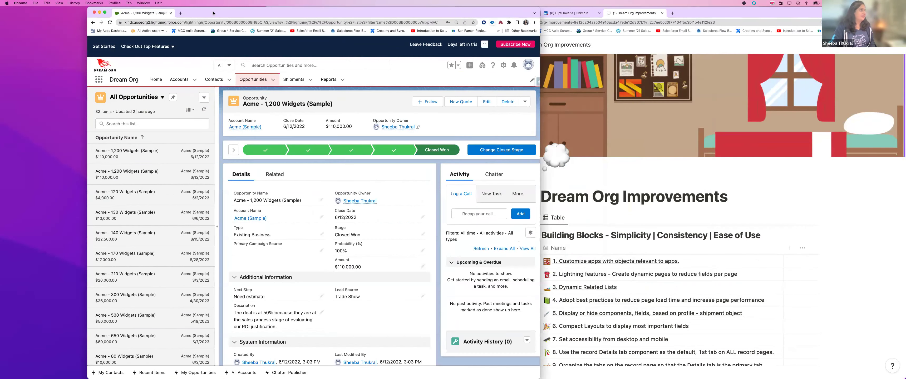
double_click(213, 13)
drag(132, 15, 54, 16)
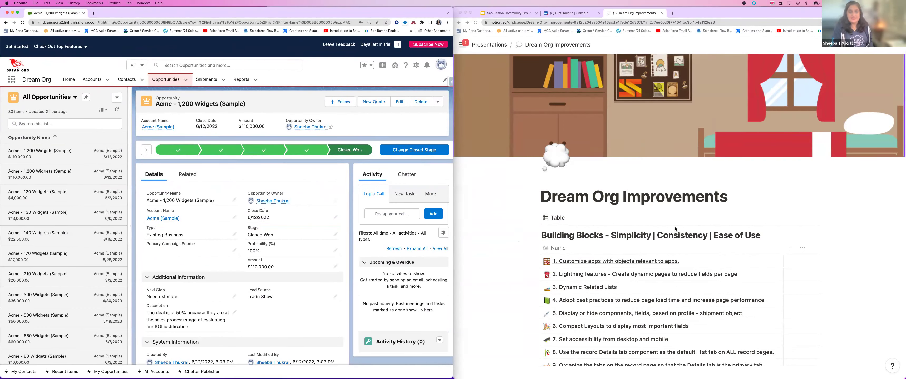
Step: Scroll the Notion improvements table and select its first row
scroll(676, 230, down, 3)
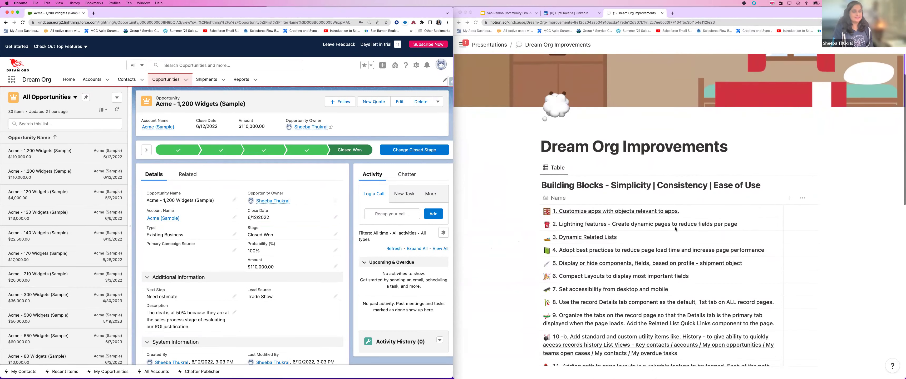
scroll(676, 229, down, 1)
scroll(675, 229, down, 6)
scroll(675, 230, up, 3)
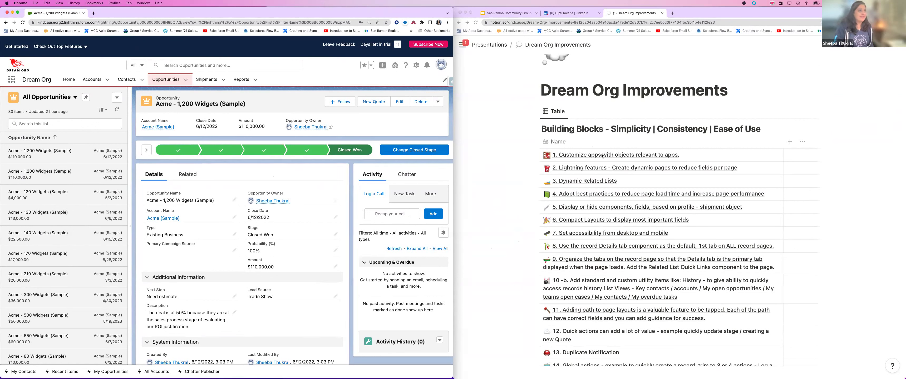
click(610, 157)
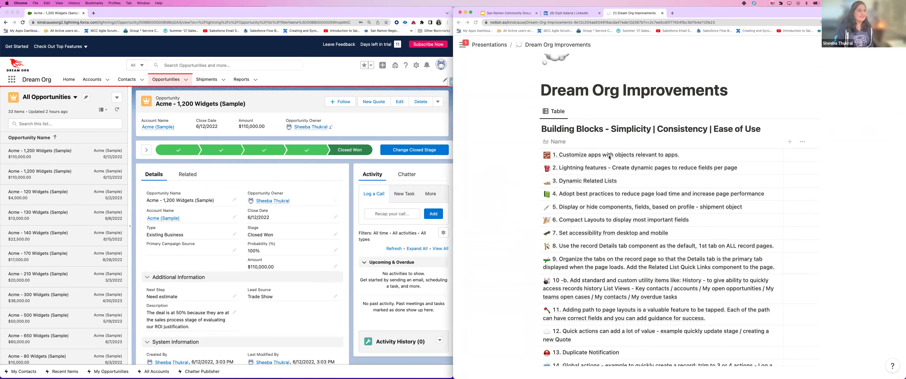
click(765, 158)
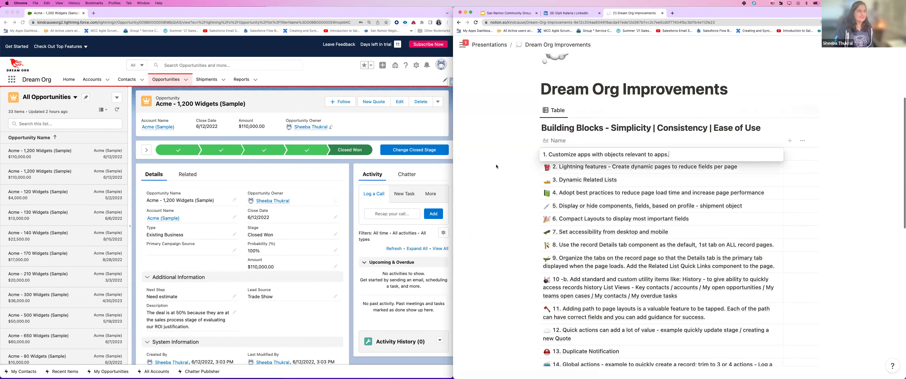
key(Escape)
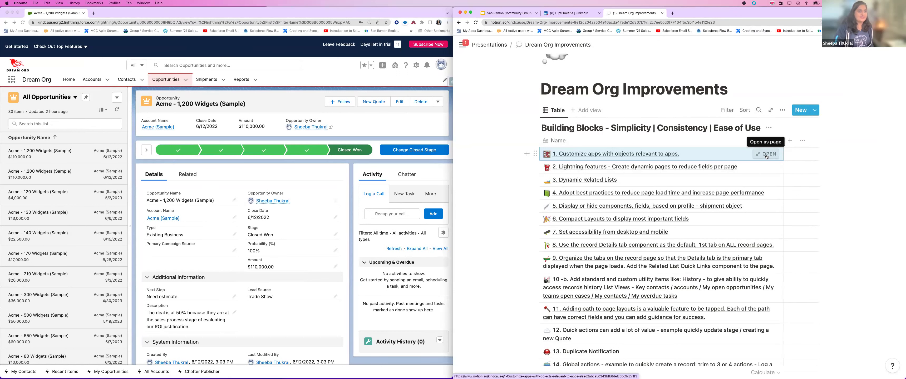
Step: Open item 1's page and enlarge its embedded Salesforce screenshot
click(766, 154)
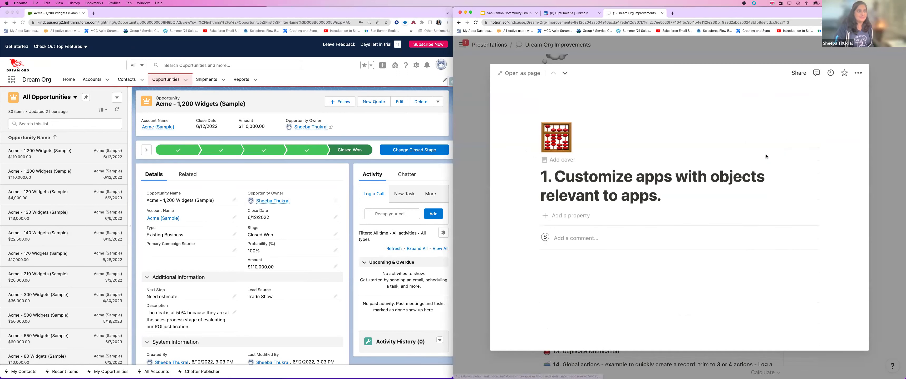
scroll(681, 167, down, 5)
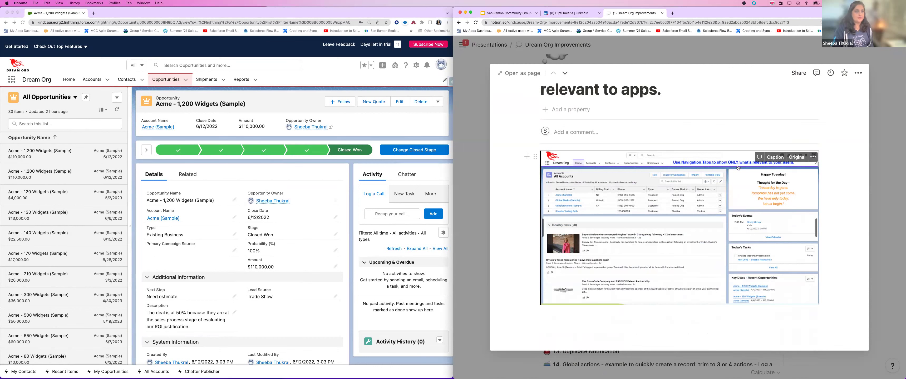
click(733, 188)
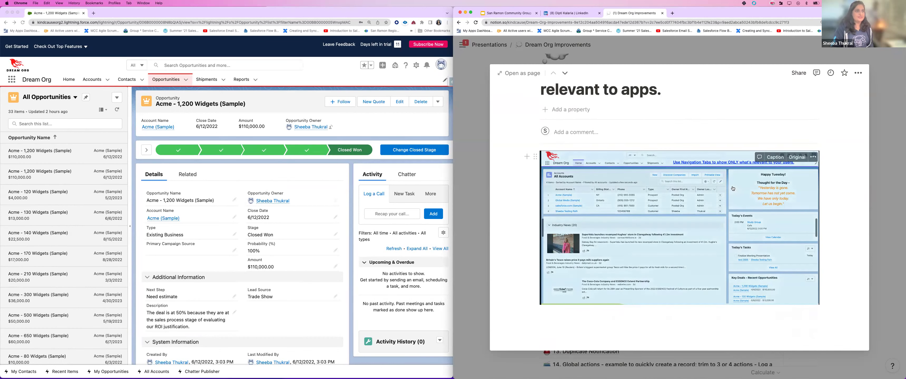
click(734, 187)
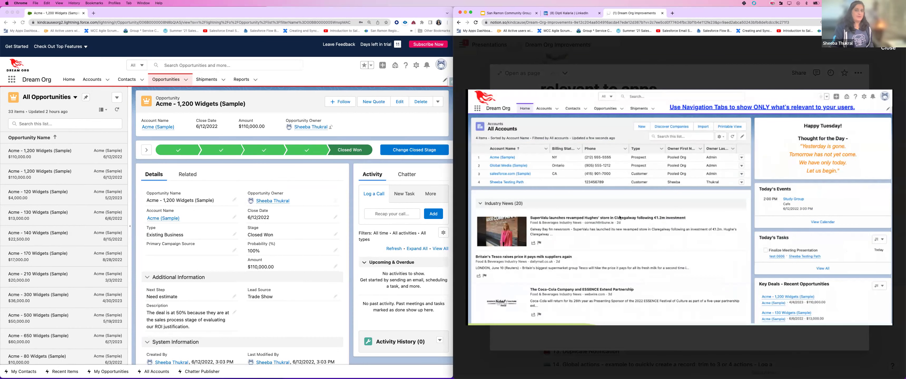
Step: Go to the Salesforce Home page, then close the enlarged screenshot and item 1's preview
click(67, 81)
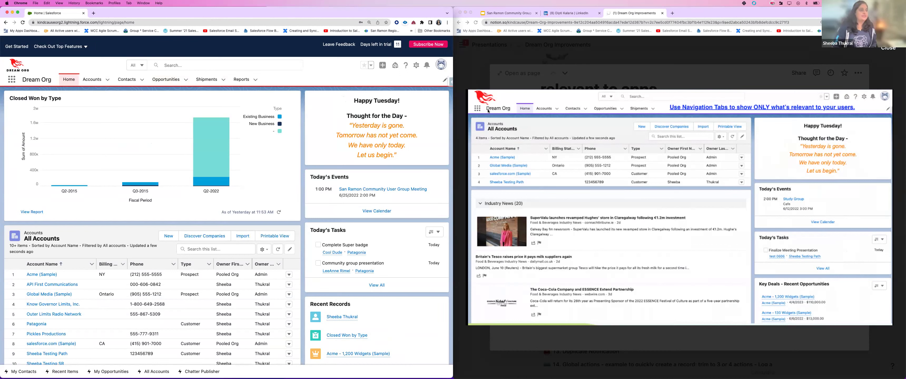
click(480, 68)
click(567, 358)
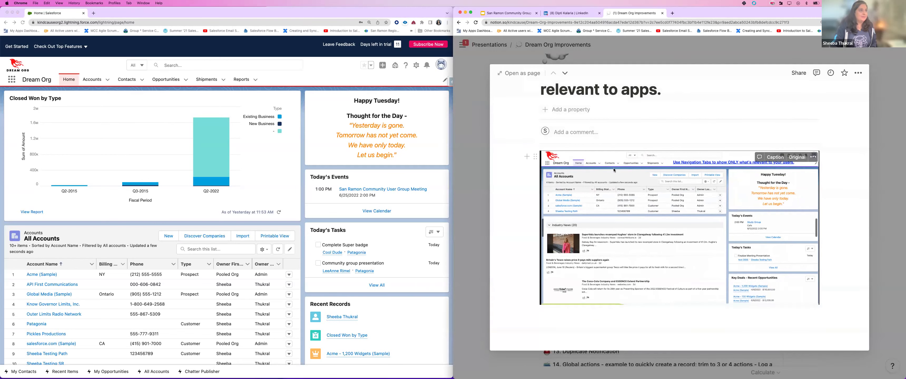
key(Escape)
Step: Open item 2, Lightning features, and scroll to its Dynamic Forms benefits and screenshot
click(765, 171)
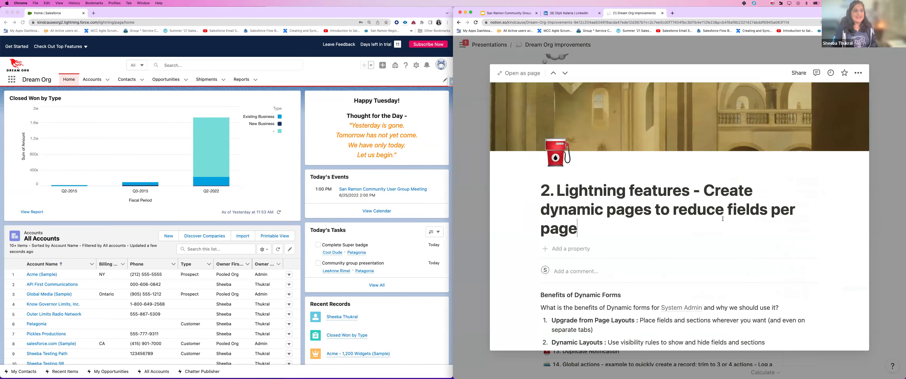
scroll(723, 219, down, 5)
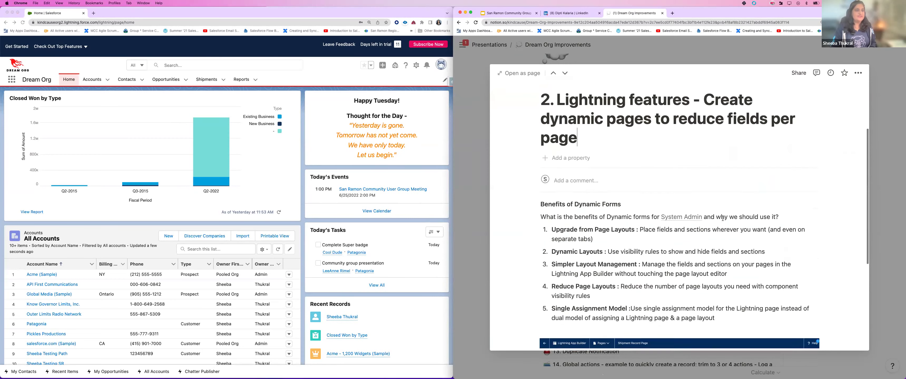
scroll(723, 219, down, 5)
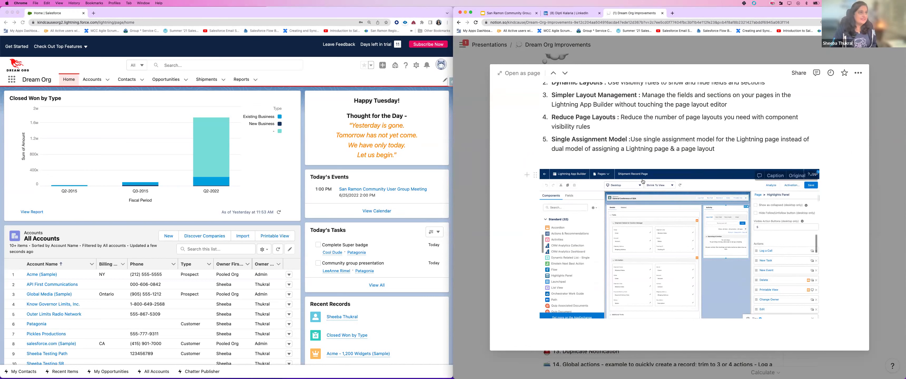
click(208, 82)
Step: Open the first shipment from the Shipments list and launch Edit Page in Lightning App Builder
click(208, 82)
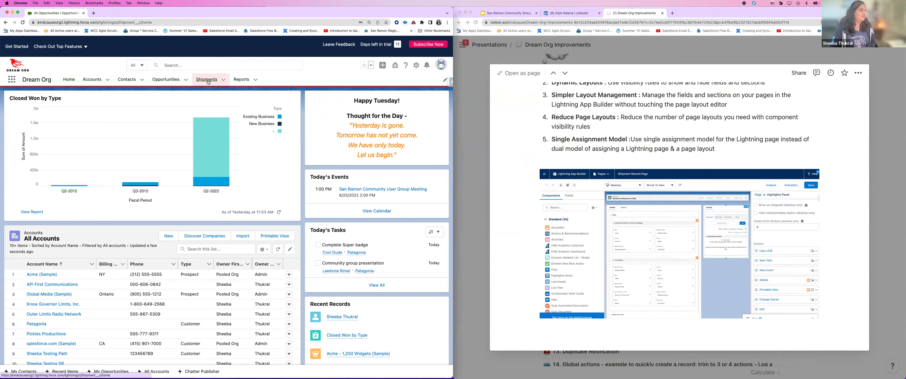
click(56, 142)
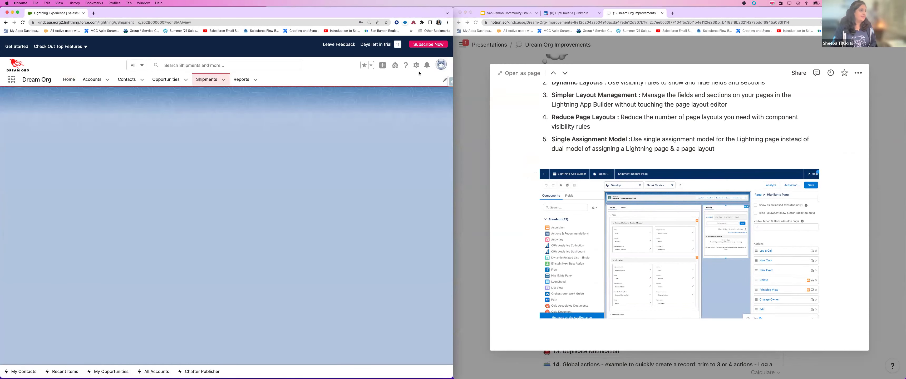
click(417, 68)
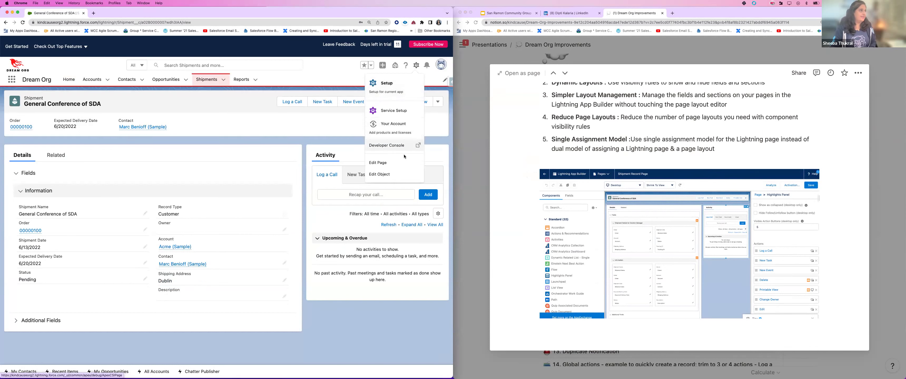
click(395, 164)
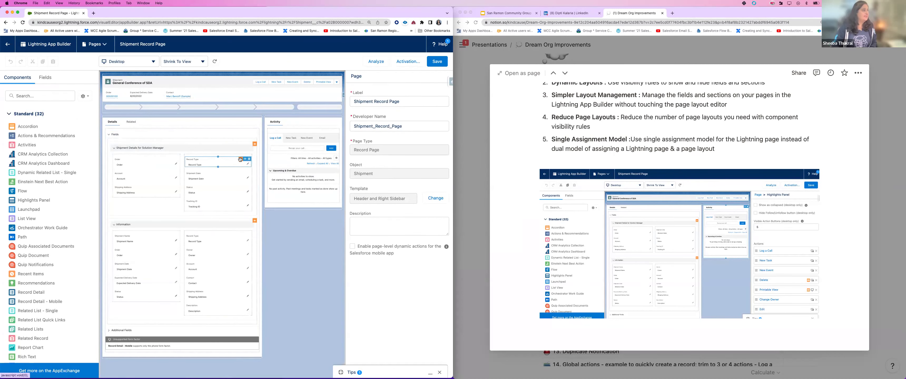
Step: Check Record Type, Solution Manager and Information visibility filters and Highlights Panel actions, then go back
click(240, 160)
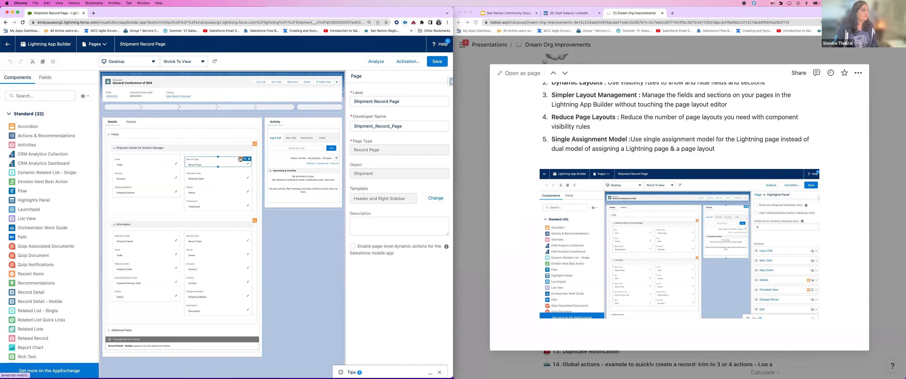
click(246, 146)
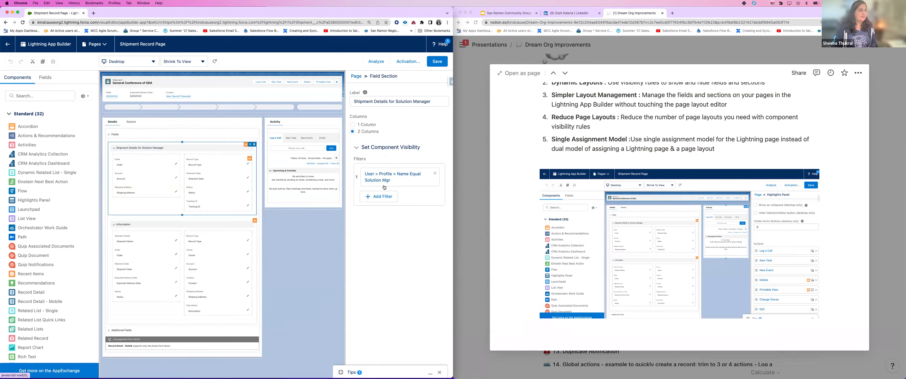
click(246, 222)
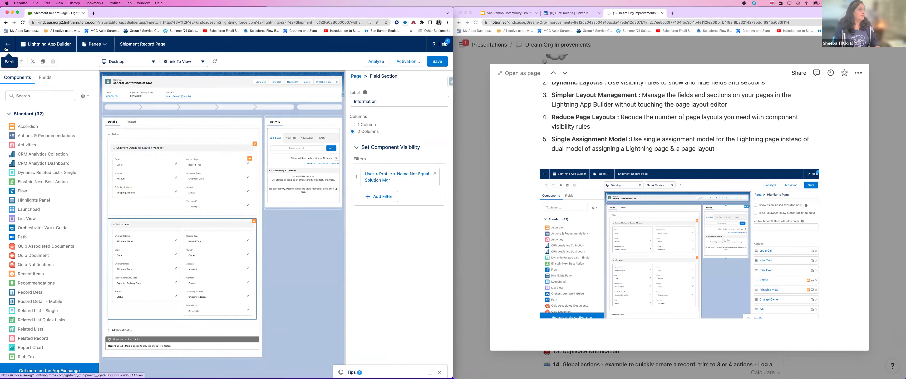
click(269, 85)
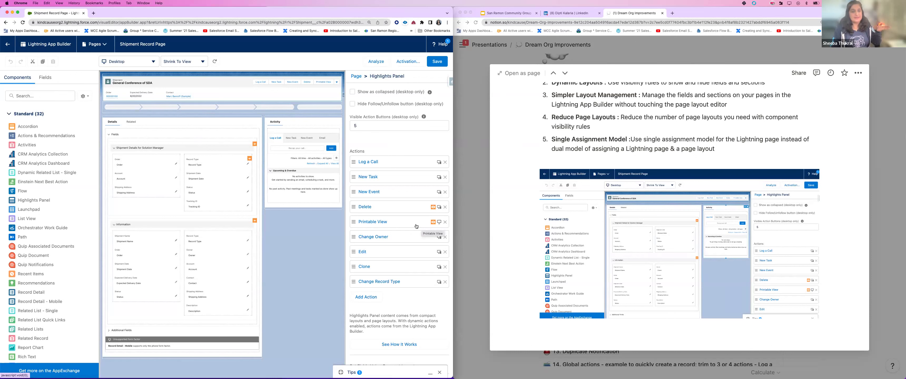
click(5, 42)
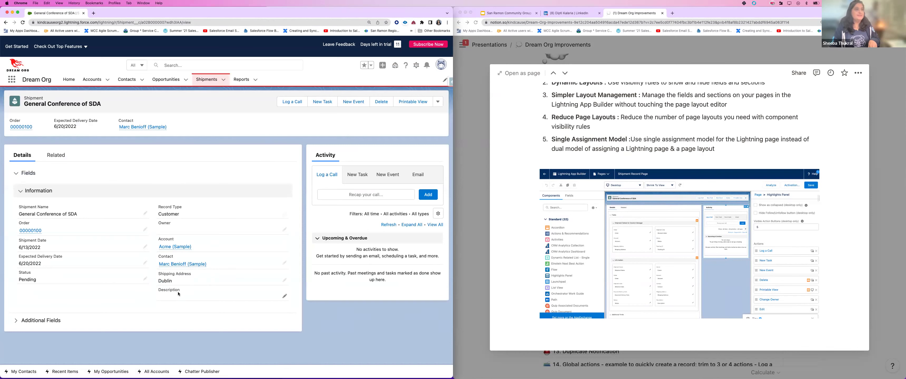
Step: Scroll through the shipment record, then open a new blank Chrome tab
scroll(702, 143, up, 4)
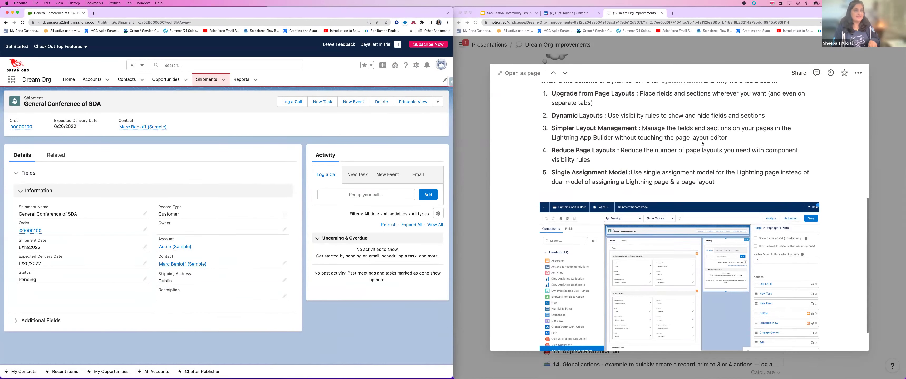
scroll(702, 143, down, 2)
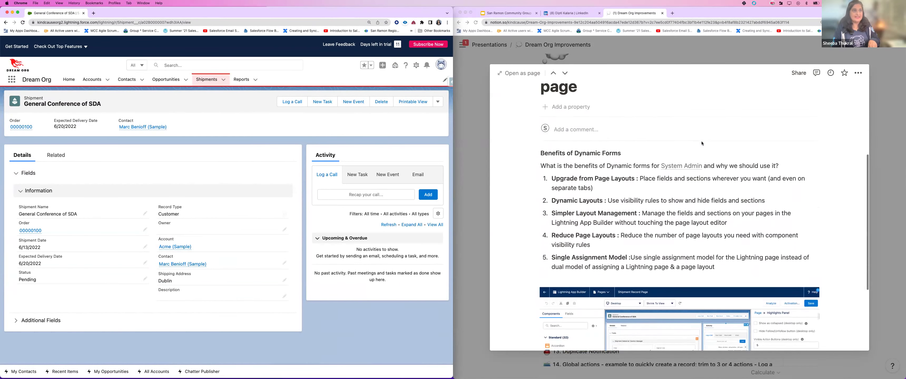
scroll(702, 143, down, 1)
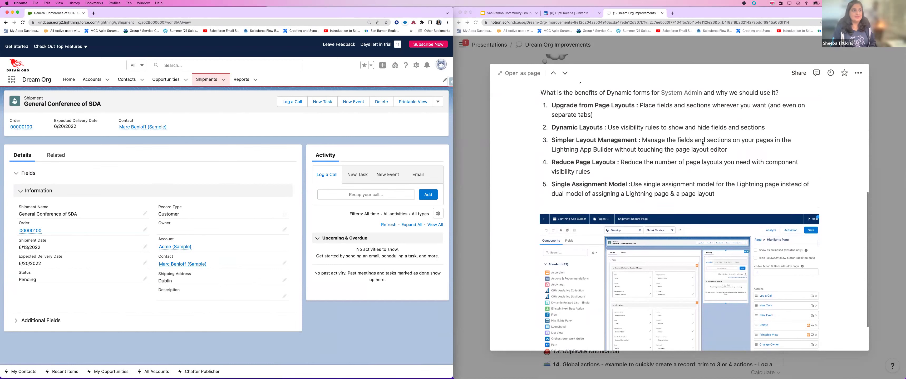
scroll(702, 143, up, 1)
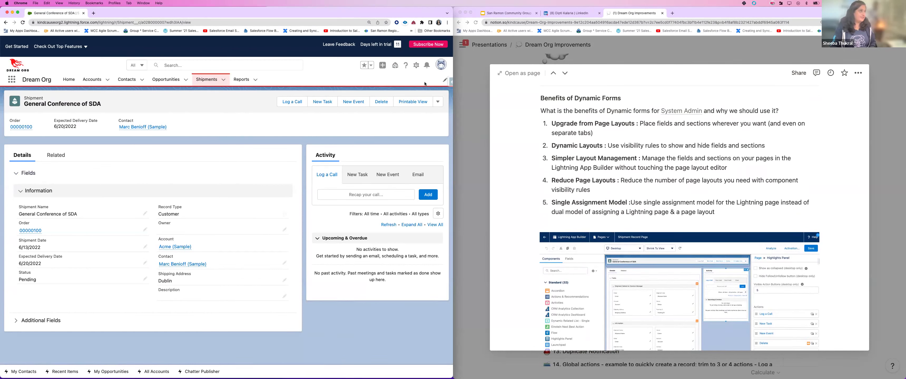
click(93, 13)
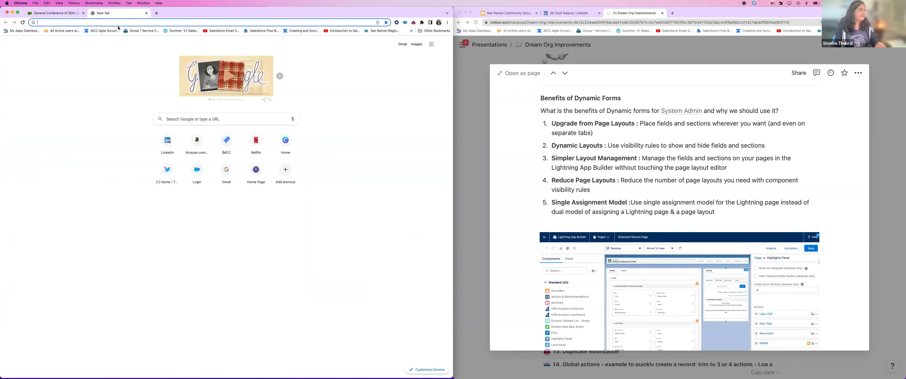
Step: Use Salesforce Inspector to log in as the 'test' user, view the shipment, then log out
click(74, 14)
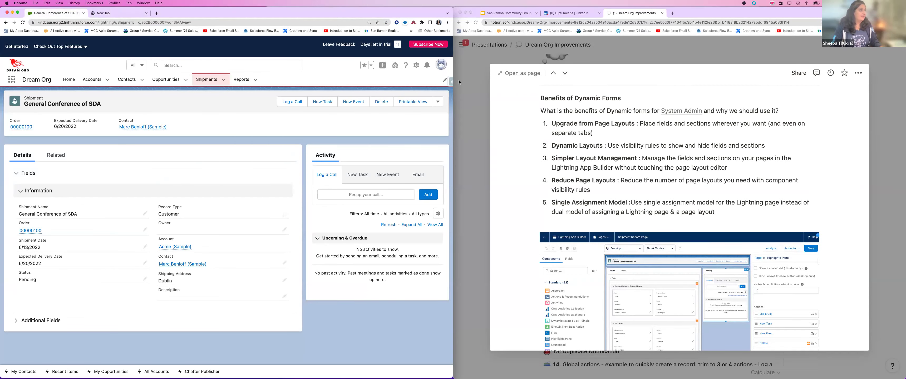
click(450, 82)
click(389, 106)
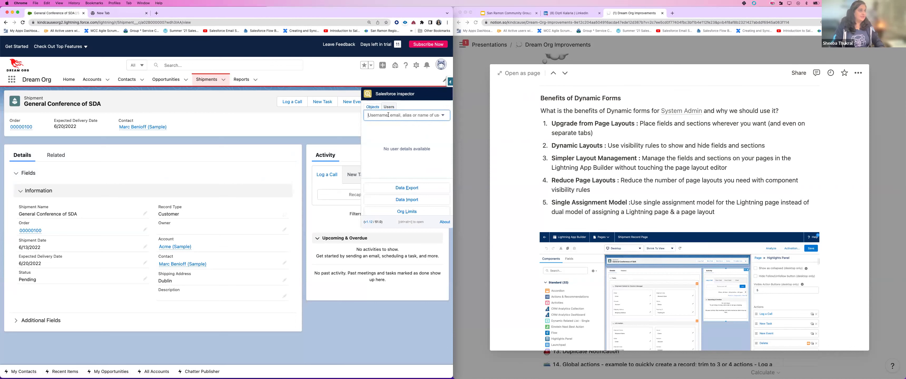
text(test)
click(392, 135)
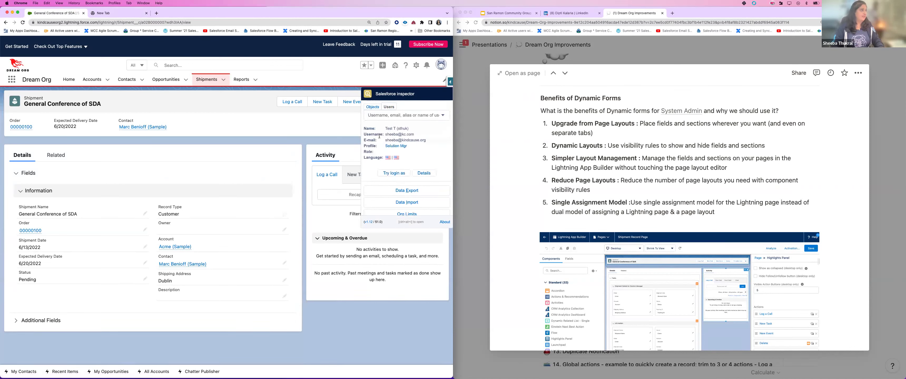
click(388, 173)
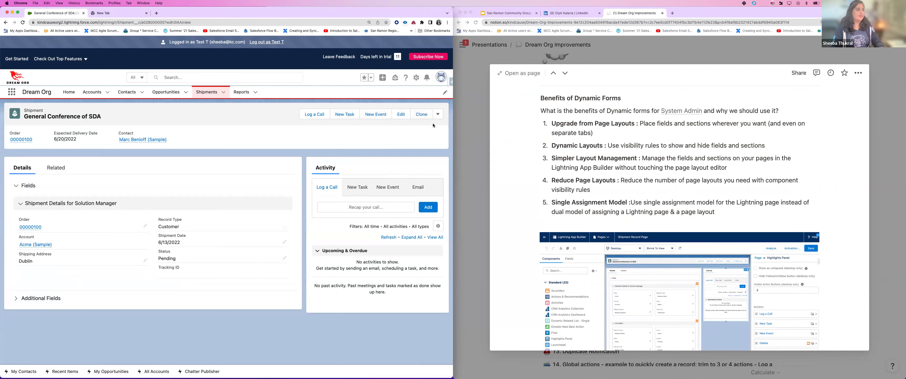
click(262, 42)
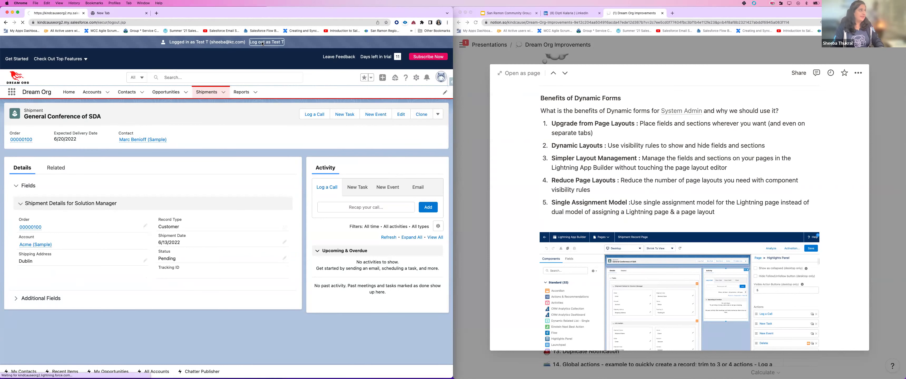
Step: Log in with the saved admin username and password, then reopen the General Conference of SDA shipment
click(126, 167)
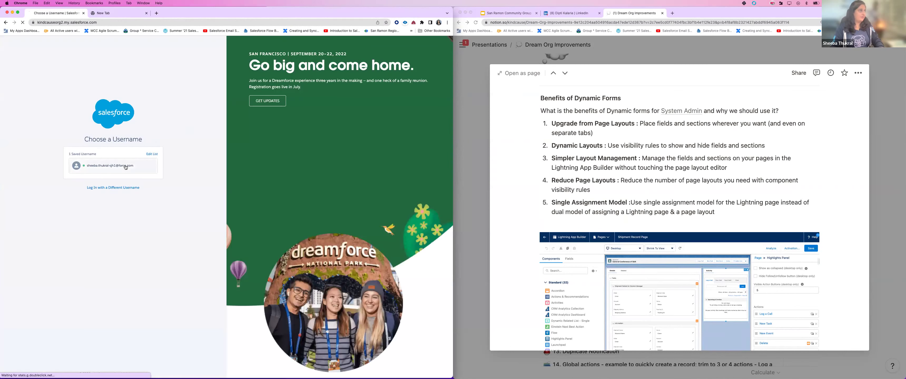
text(•••••••••)
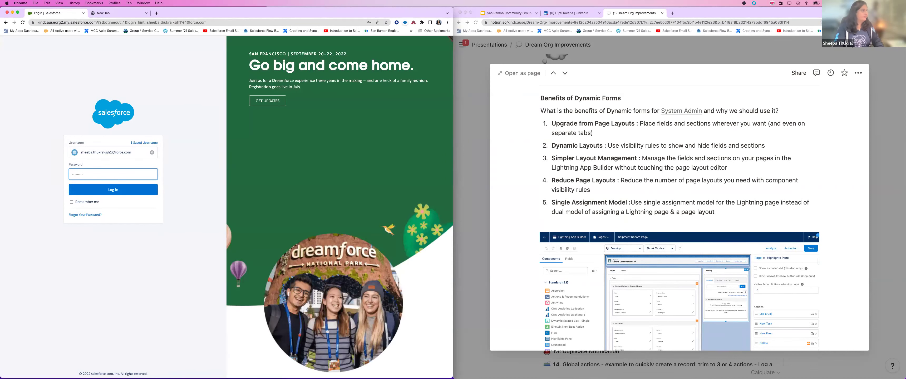
click(124, 189)
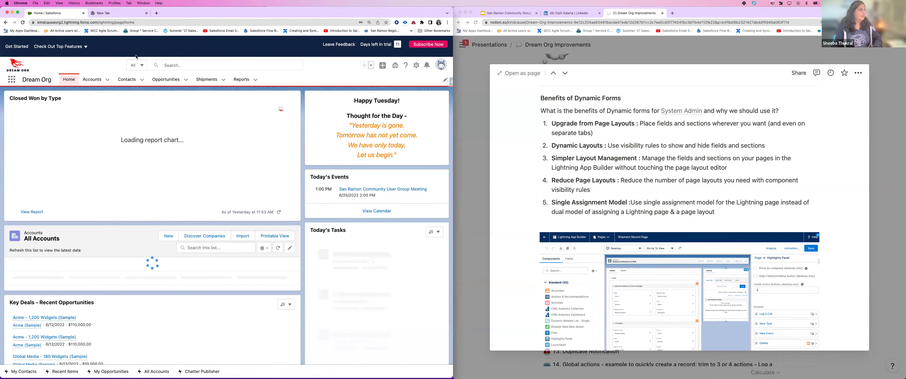
click(206, 80)
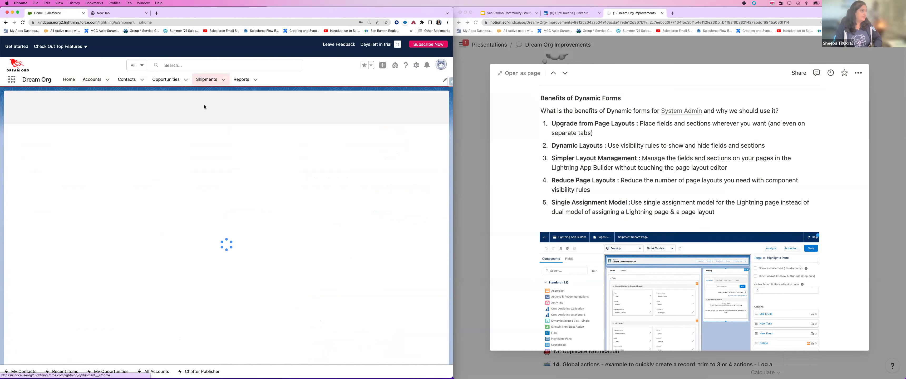
click(45, 141)
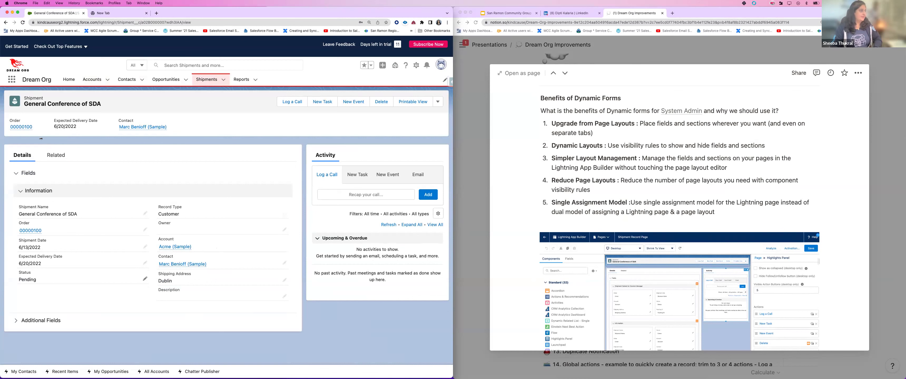
Step: Restore the windows to full size and switch back to the shipment record tab
mouse_move(164, 264)
key(ctrl+Up)
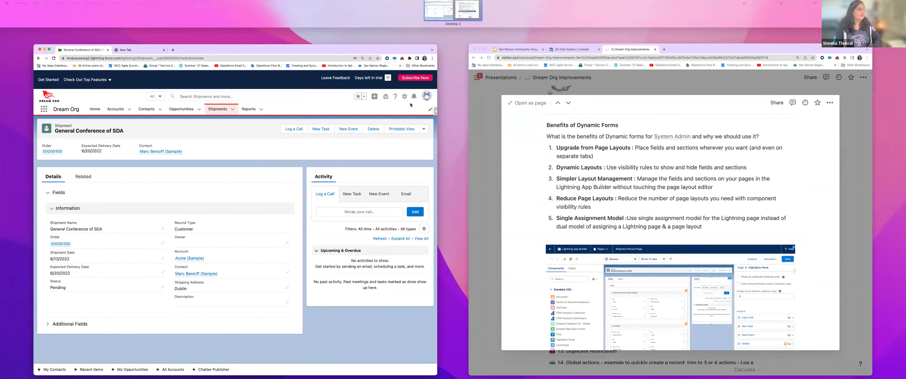
click(411, 105)
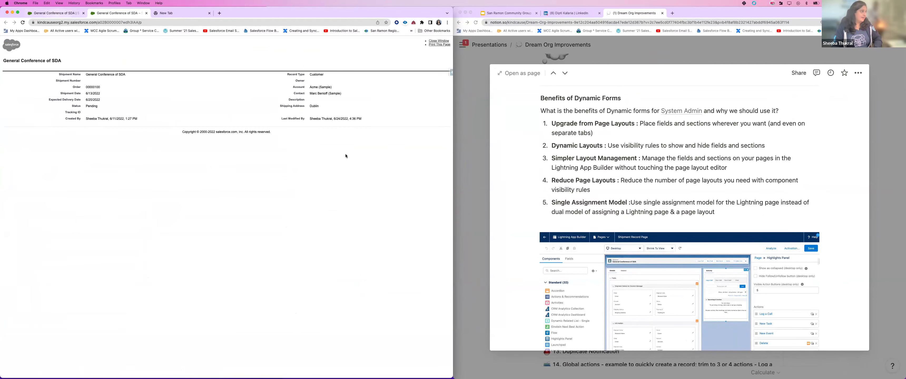
key(super+1)
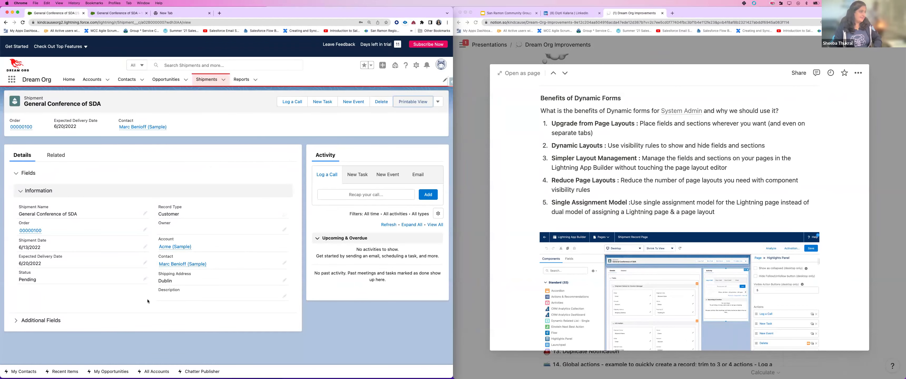
Step: Edit the shipment's Status field inline, pick Complete, and save
click(145, 279)
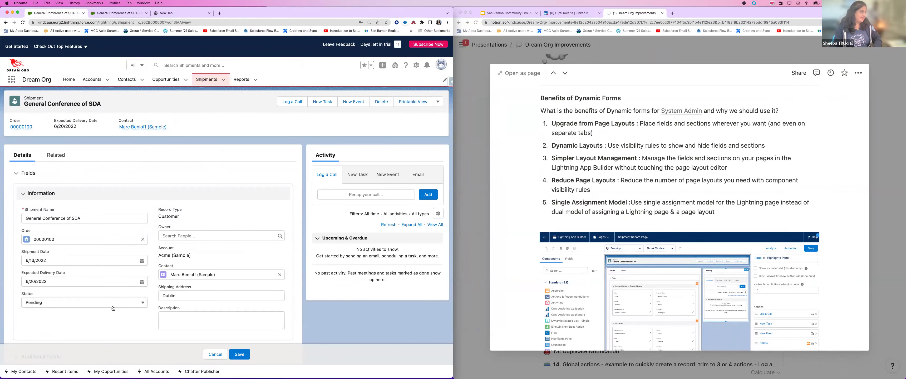
click(102, 303)
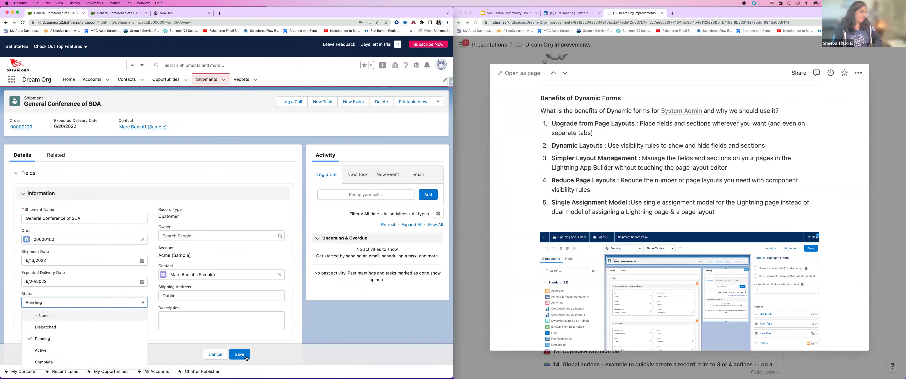
click(103, 363)
click(248, 359)
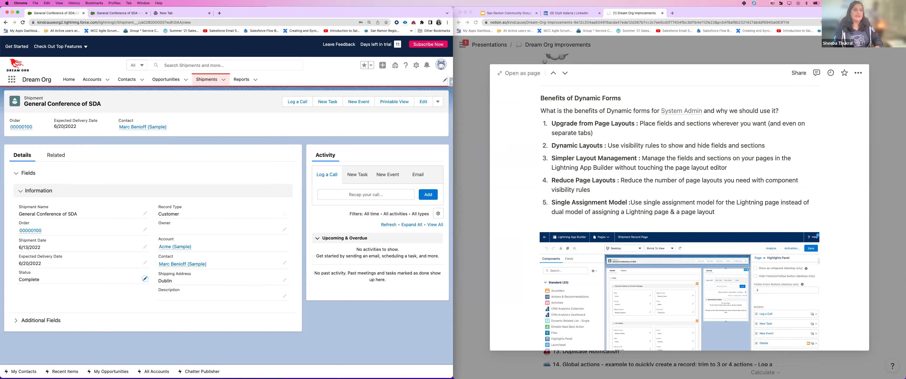
Step: Focus the Notion notes and close the page preview to show the Dream Org Improvements table
click(884, 262)
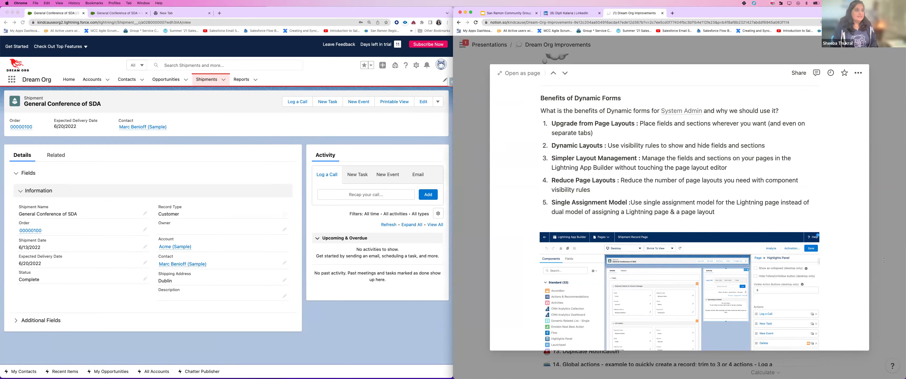
scroll(497, 188, down, 3)
key(Escape)
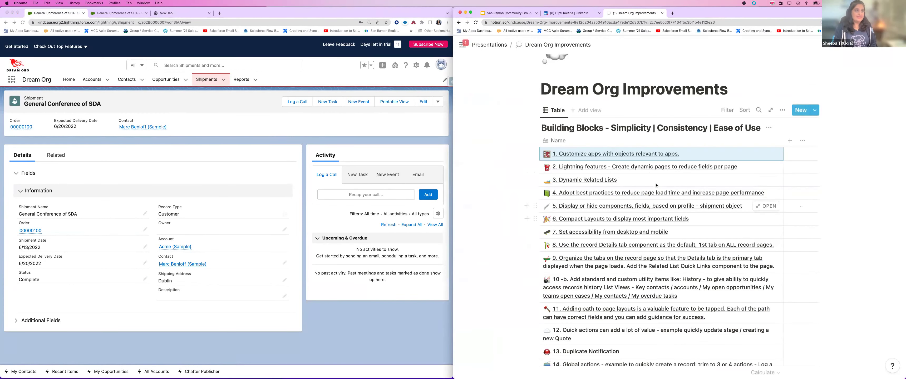
Step: Open and read the '3. Dynamic Related Lists' notes page, then go to Salesforce's Accounts list
click(766, 180)
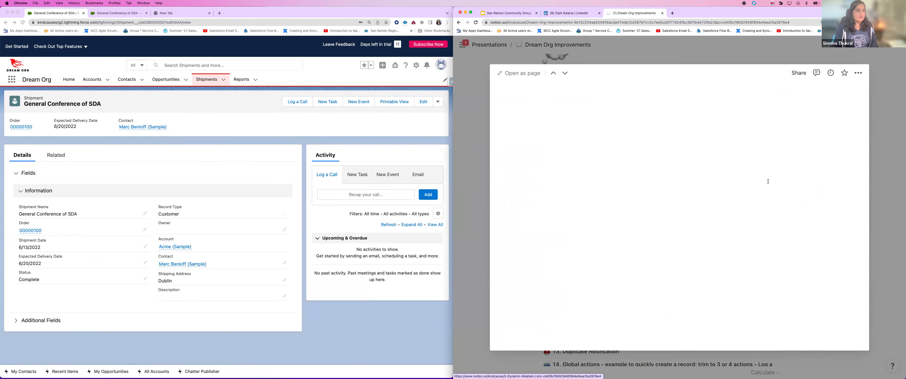
scroll(686, 200, down, 4)
scroll(686, 199, down, 3)
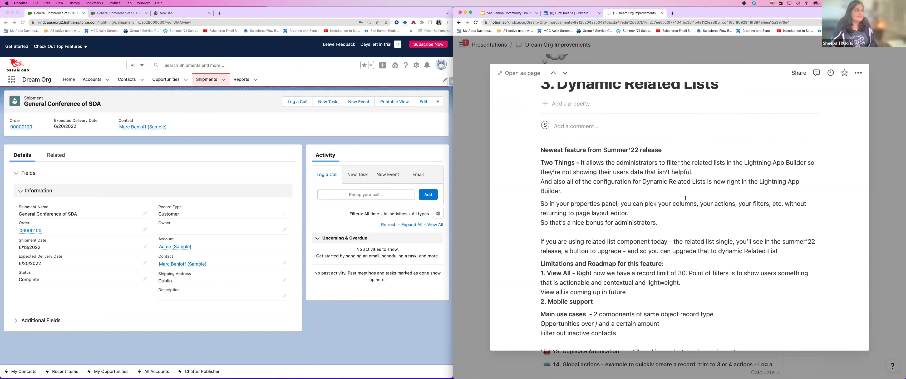
scroll(685, 199, down, 1)
scroll(674, 219, down, 2)
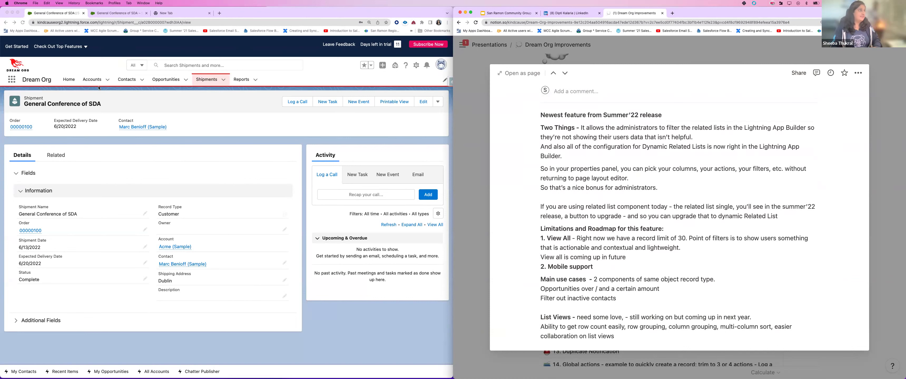
click(89, 80)
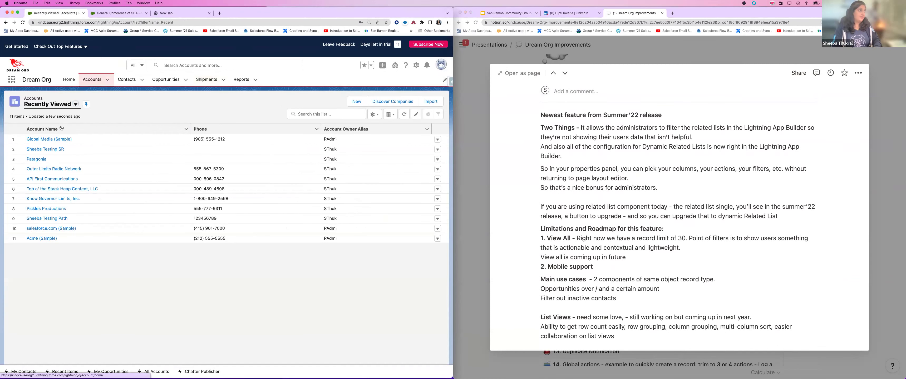
Step: Open Global Media (Sample) and browse its Related tab, including Opportunities OVER $10000 (7 records)
click(44, 140)
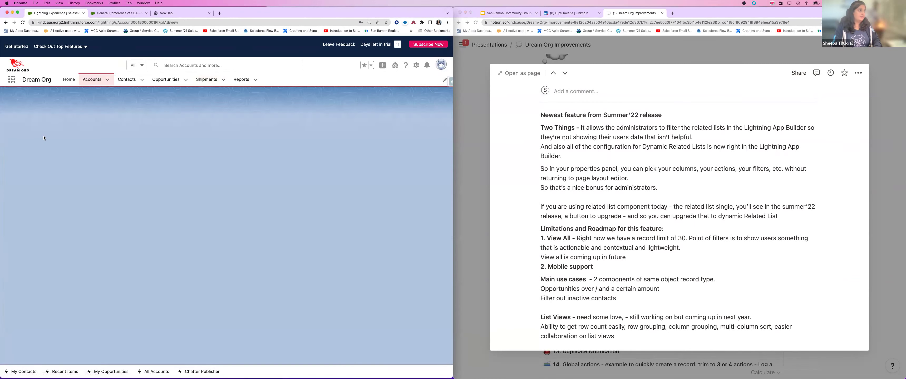
click(56, 233)
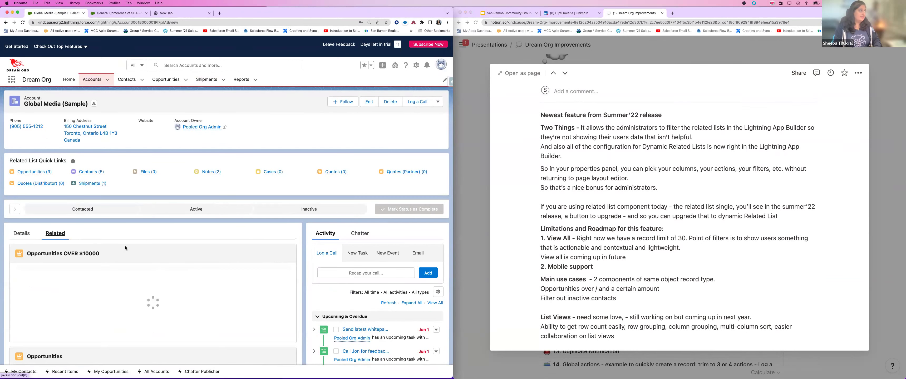
scroll(125, 246, down, 5)
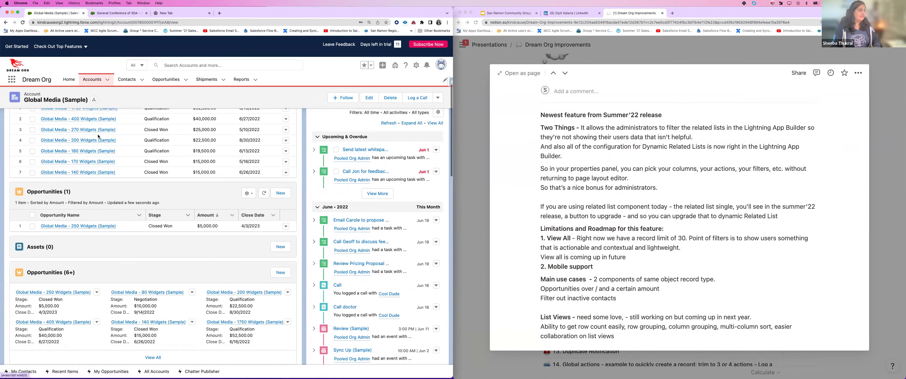
scroll(113, 136, up, 2)
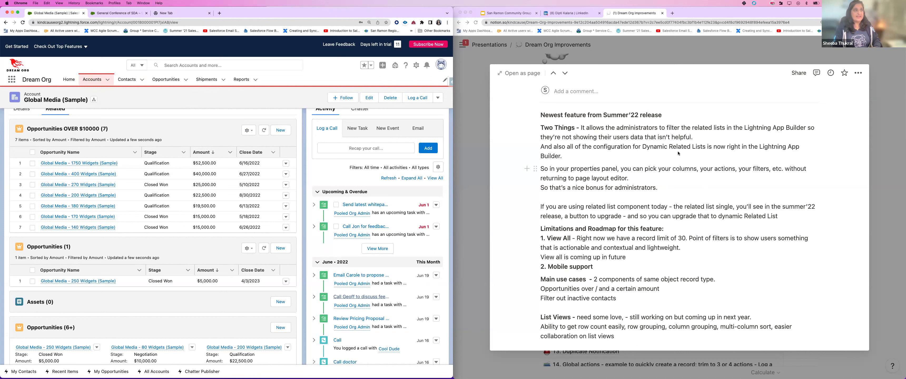
click(416, 65)
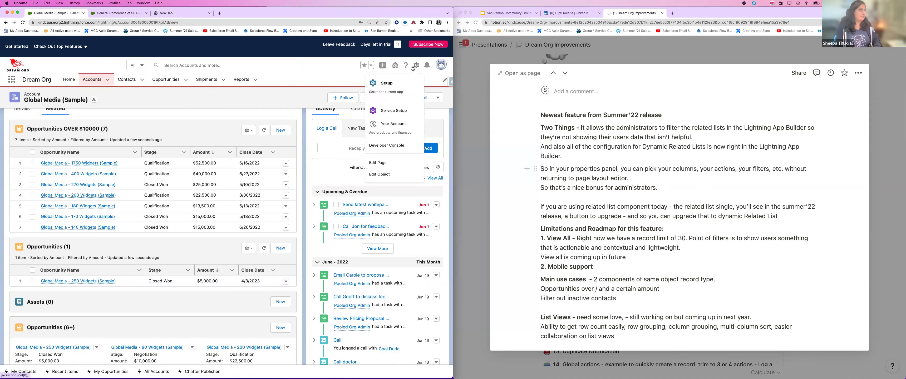
Step: Edit the Account Record Page in App Builder, dismiss Page Analysis and show the Related tab
click(379, 162)
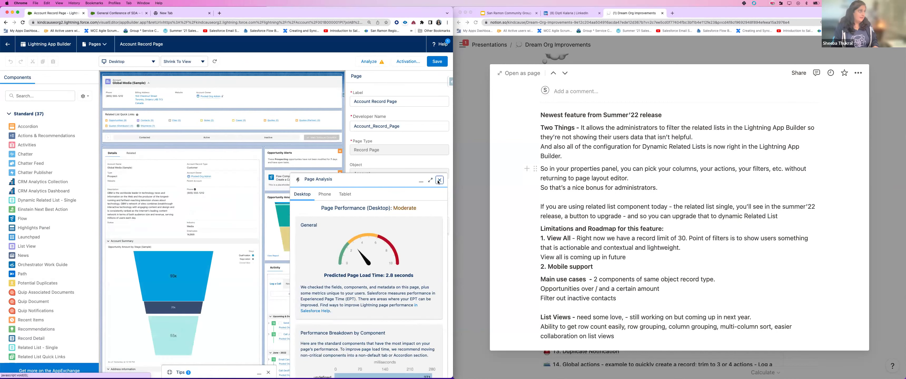
click(440, 180)
click(131, 153)
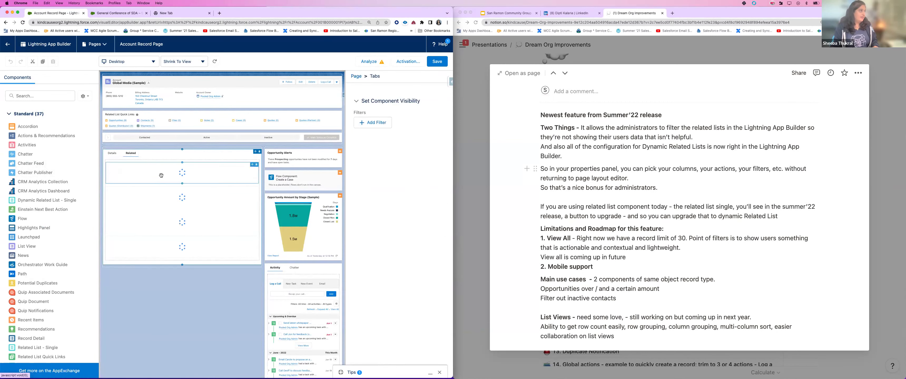
Step: Select the Opportunities OVER $10000 Dynamic Related List - Single component and inspect its label
click(156, 186)
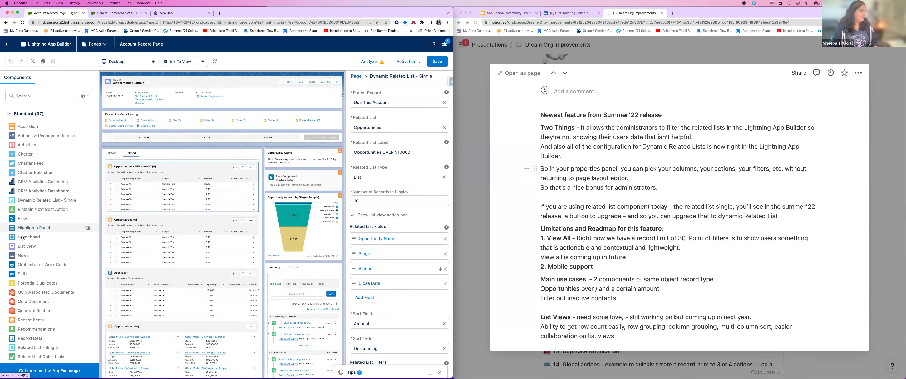
scroll(33, 292, down, 3)
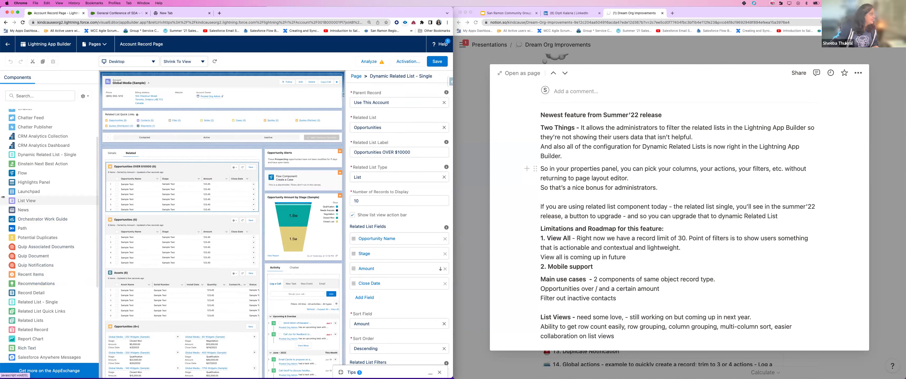
scroll(41, 192, up, 2)
scroll(41, 183, up, 1)
scroll(39, 182, down, 1)
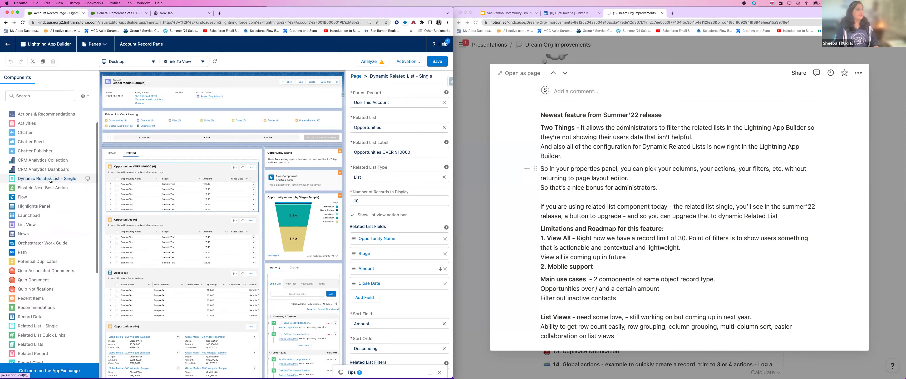
drag(82, 182, 179, 193)
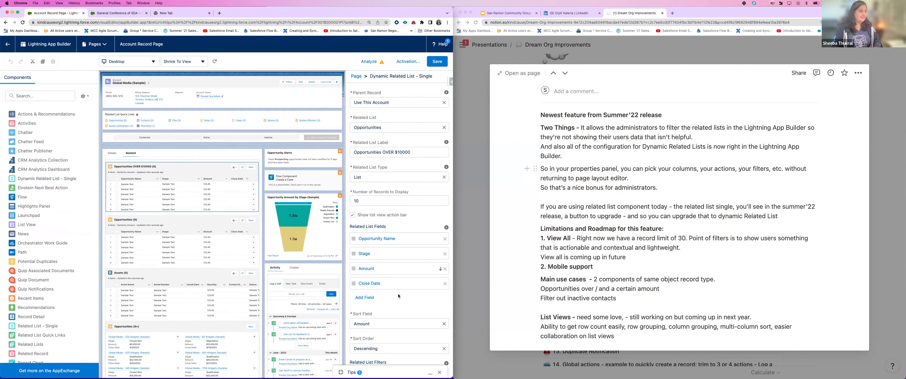
scroll(376, 119, down, 1)
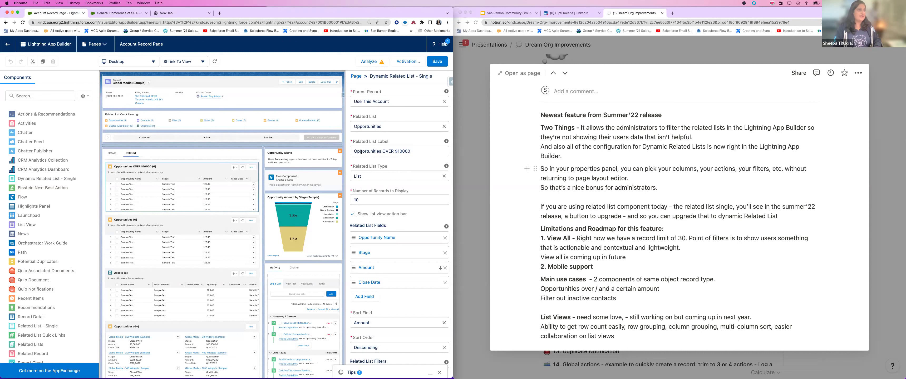
drag(414, 152, 354, 152)
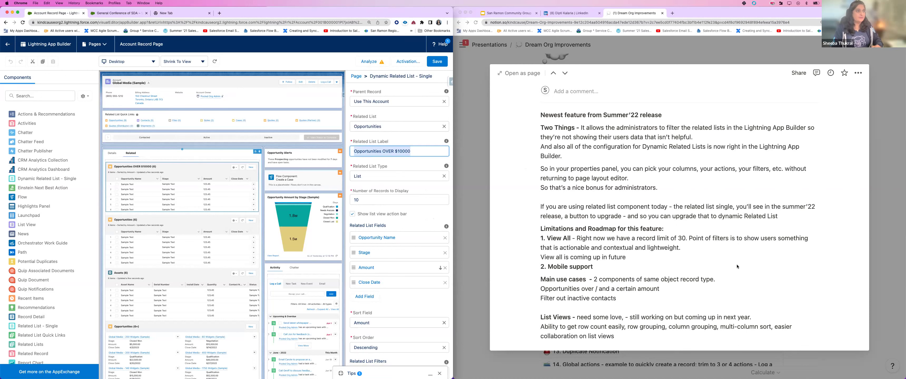
Step: Review the list's Amount greater than 10000 filter and New action, then close the Notion notes preview
scroll(442, 244, down, 3)
scroll(443, 244, down, 2)
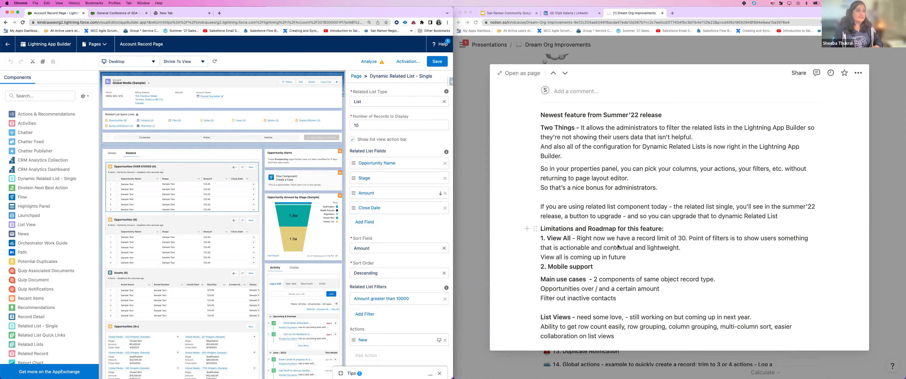
scroll(408, 269, down, 2)
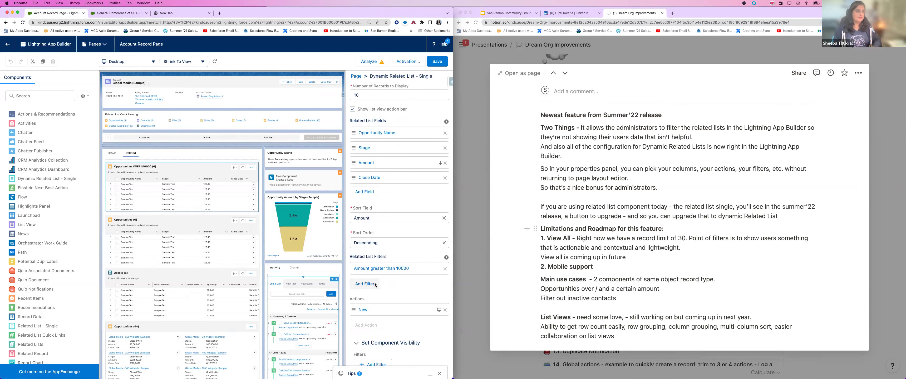
scroll(689, 219, down, 2)
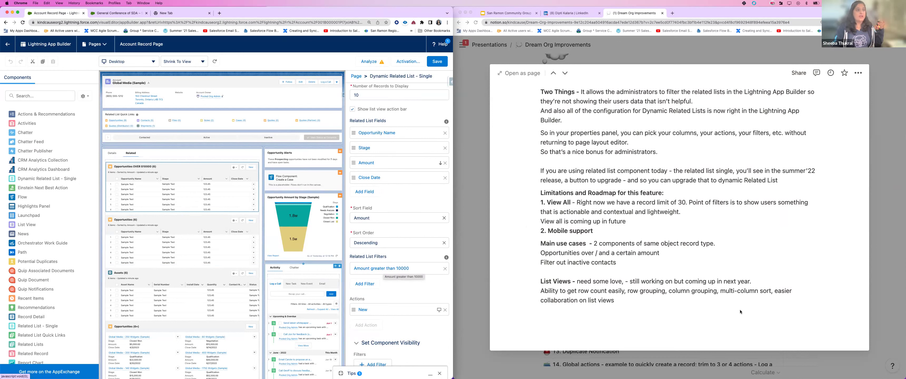
scroll(729, 278, up, 1)
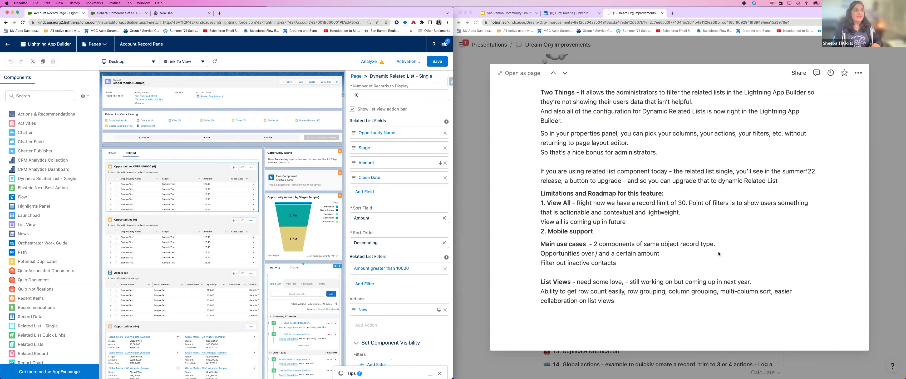
scroll(718, 254, down, 1)
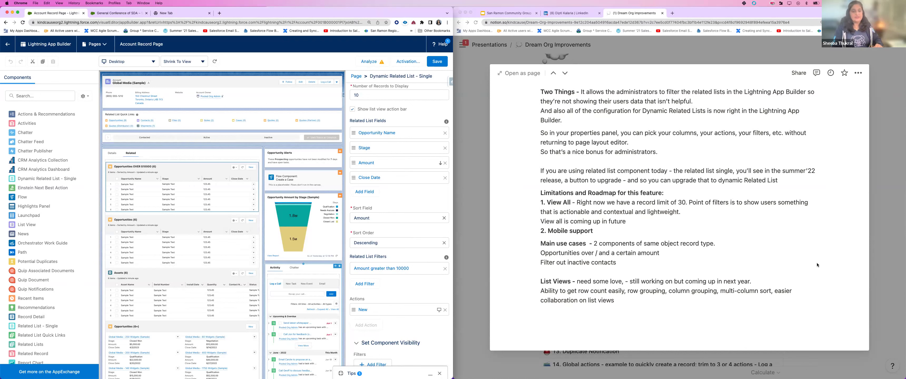
click(881, 257)
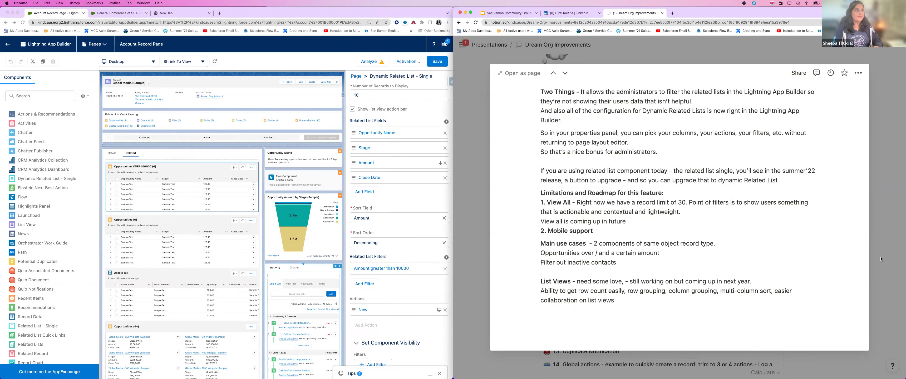
click(873, 243)
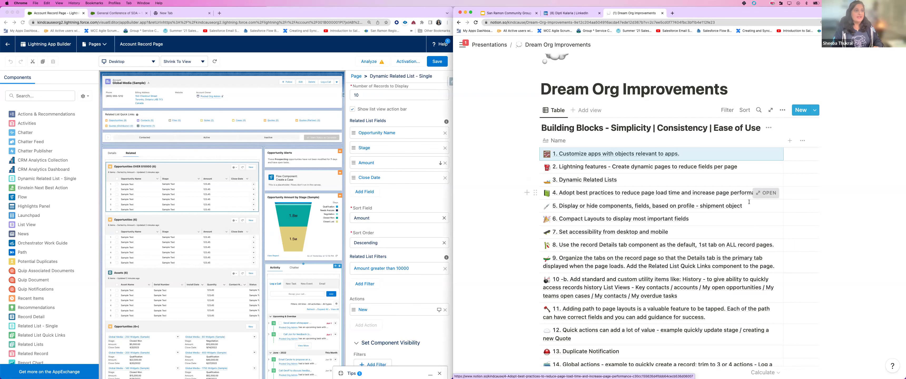
Step: Open Notion's item 4 page load performance notes, then exit App Builder back to Global Media (Sample)
click(757, 194)
scroll(573, 211, down, 3)
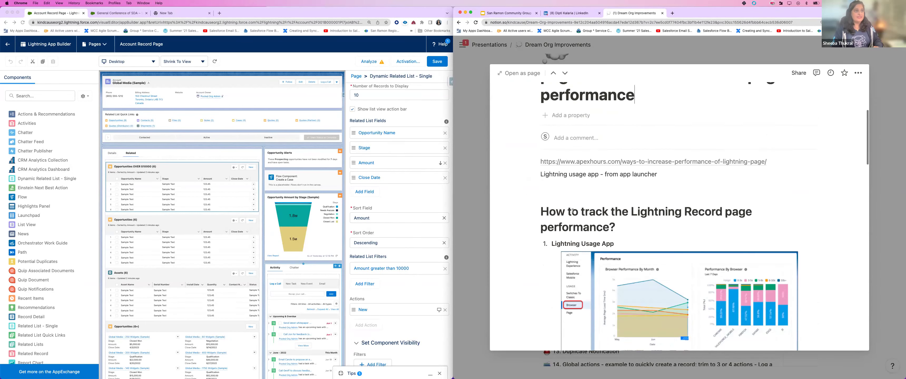
scroll(580, 212, down, 2)
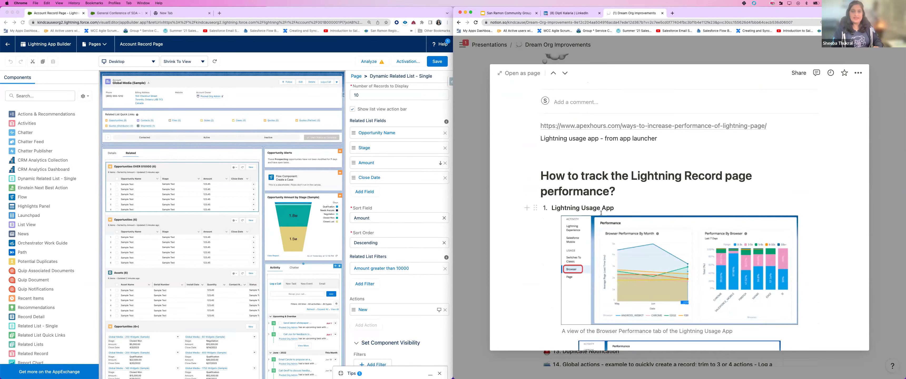
click(8, 47)
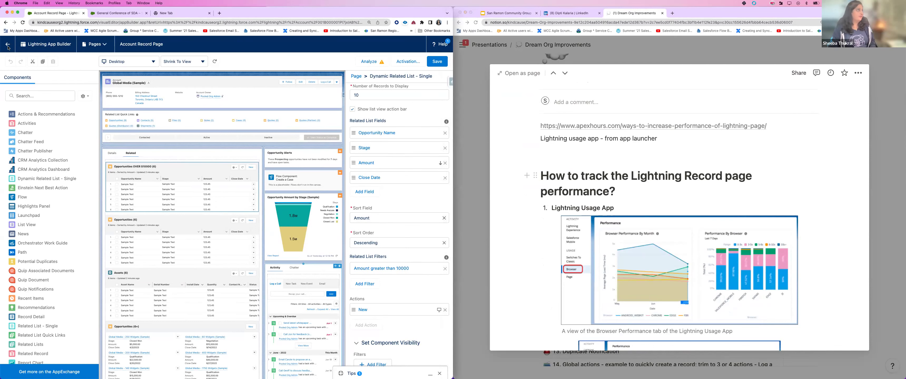
click(8, 47)
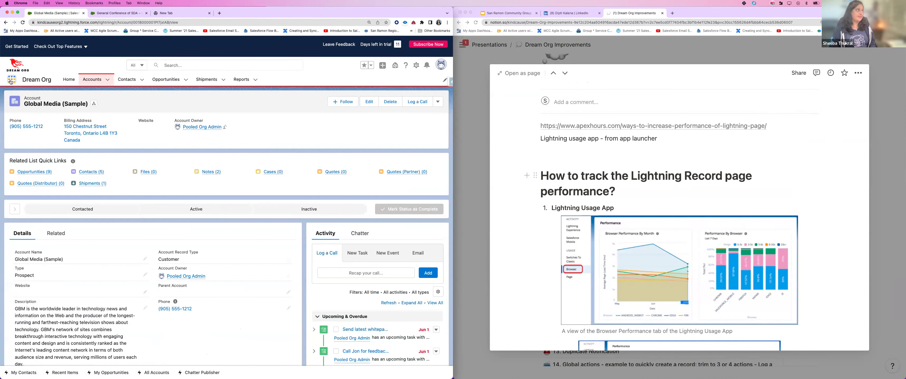
Step: Search 'light' in the App Launcher and open the Lightning Usage App
click(11, 80)
text(light)
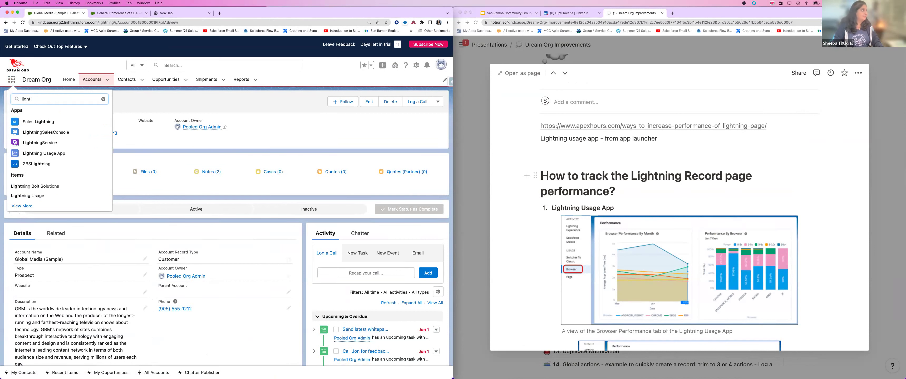
click(43, 155)
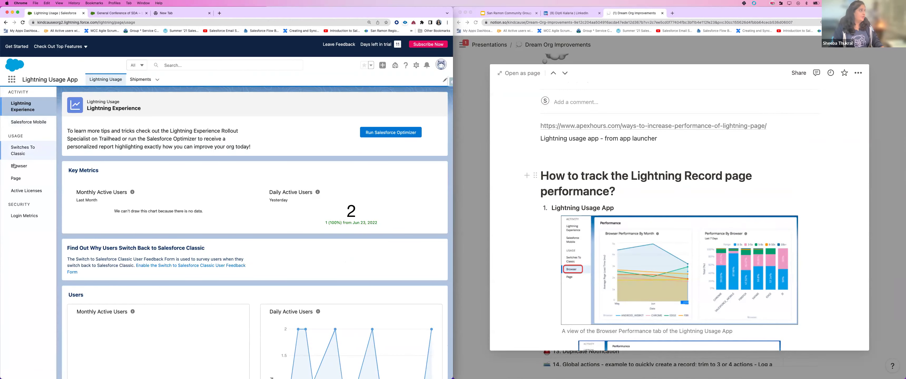
Step: Show Page usage and scroll to the Performance Of Most Viewed Pages load-time chart
click(13, 178)
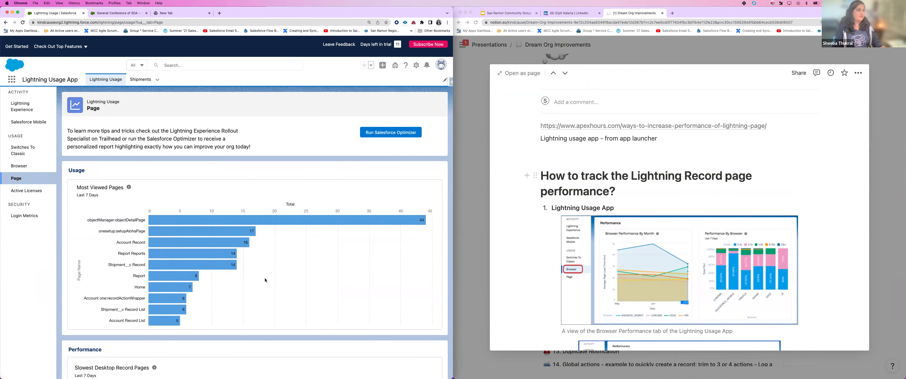
scroll(301, 287, down, 5)
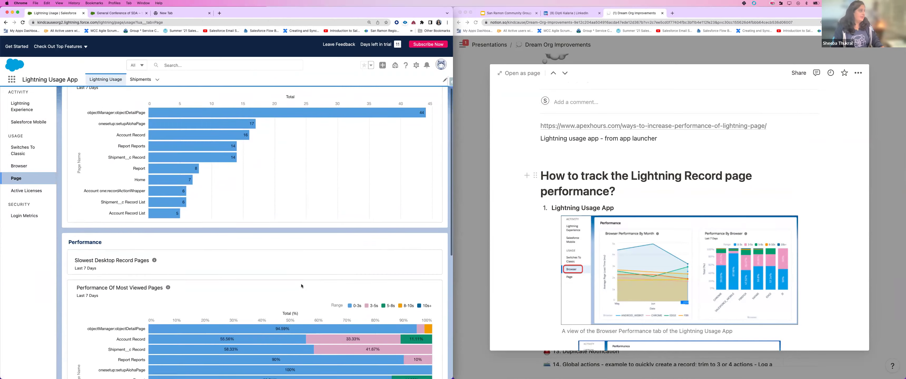
scroll(301, 286, down, 3)
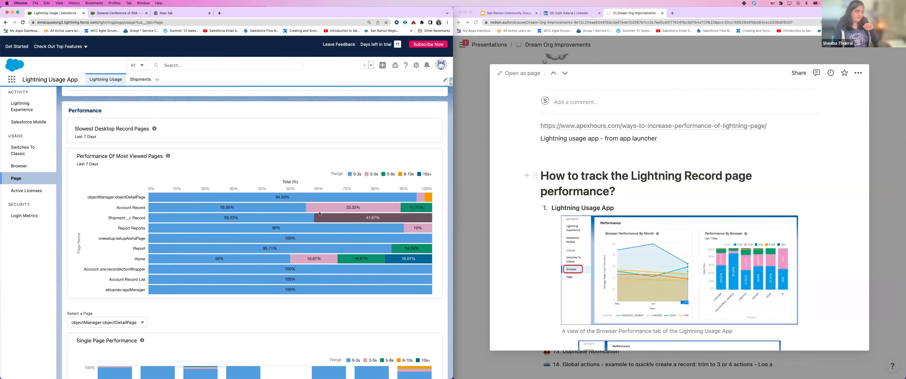
mouse_move(301, 213)
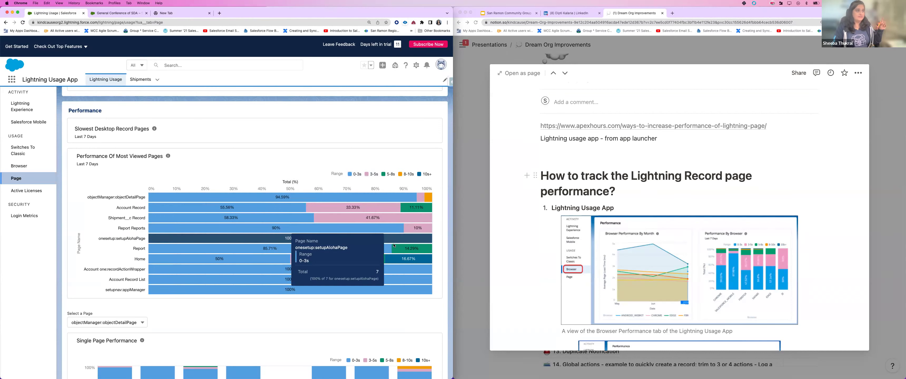
scroll(403, 257, down, 3)
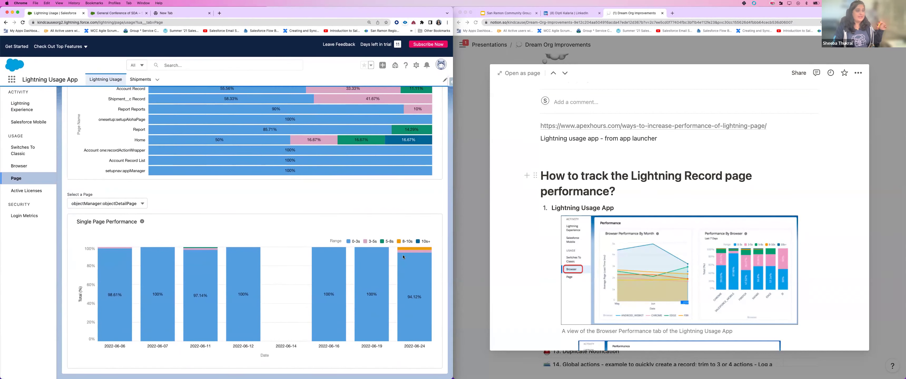
scroll(287, 221, up, 2)
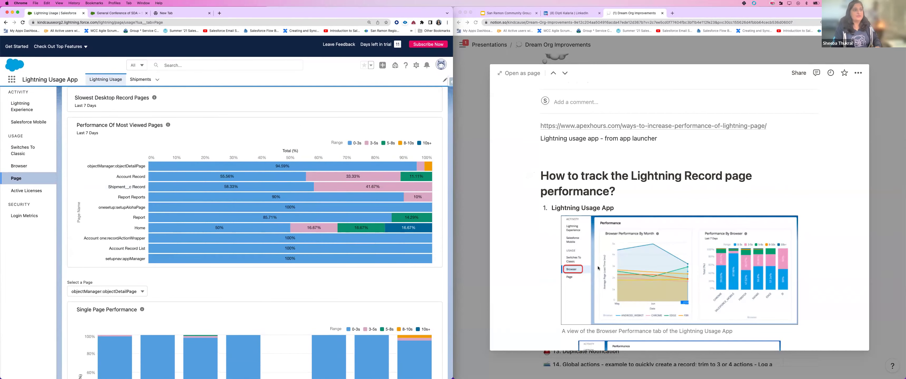
scroll(597, 266, down, 5)
Step: Read the item 4 notes through the Analyze button section, then close the peek to the improvements table
scroll(597, 267, down, 5)
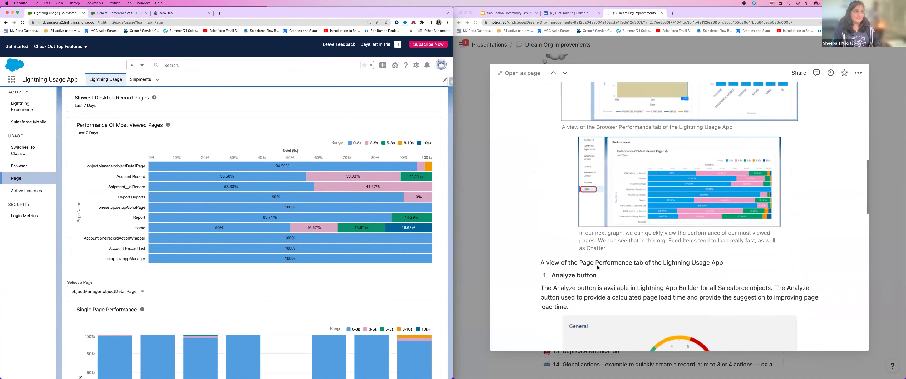
scroll(598, 268, up, 5)
scroll(598, 267, down, 6)
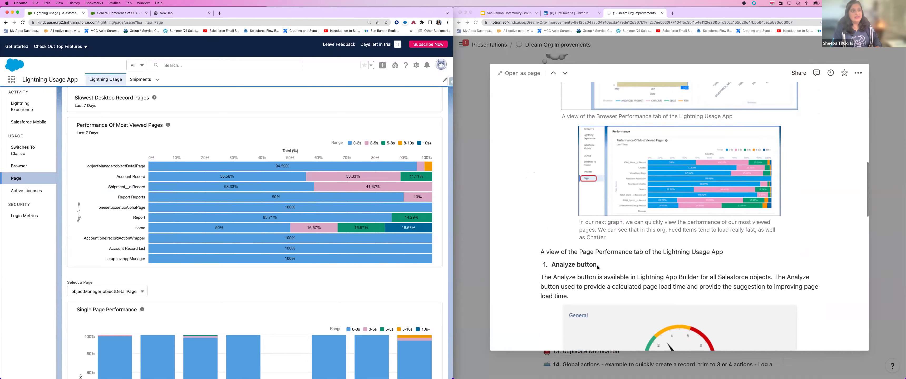
scroll(598, 266, down, 5)
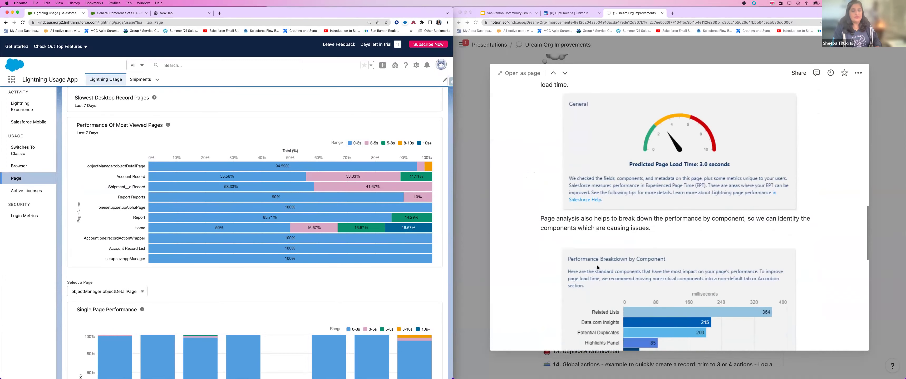
scroll(597, 266, up, 3)
scroll(598, 267, down, 2)
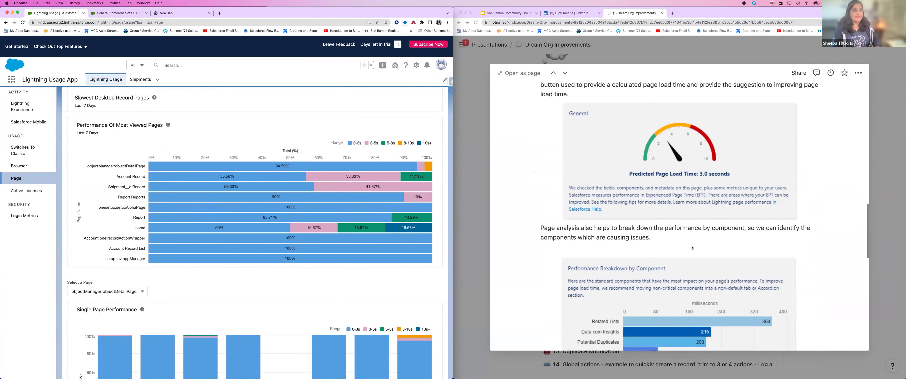
scroll(617, 220, down, 3)
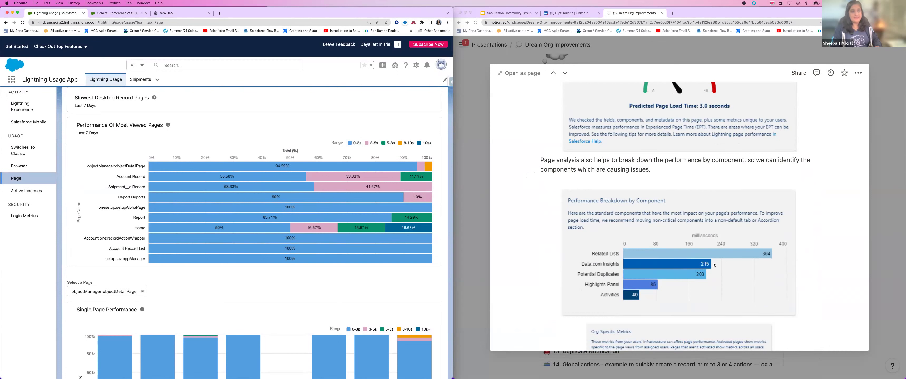
click(886, 252)
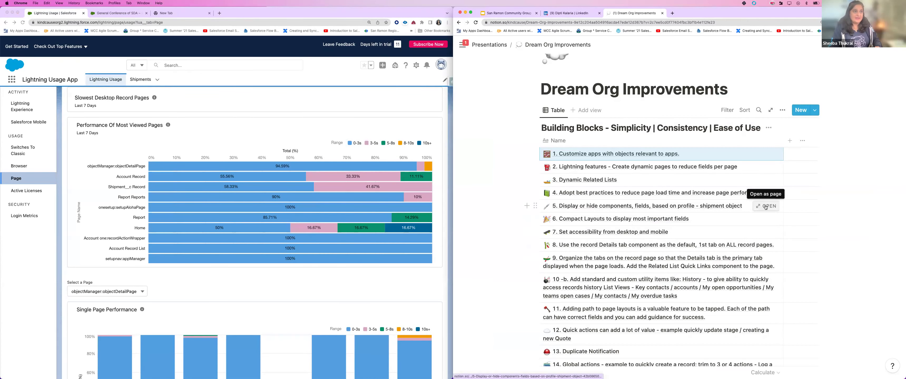
Step: Open Notion item 5 on displaying or hiding components by profile, checking the Lightning usage charts
click(769, 206)
scroll(769, 207, down, 5)
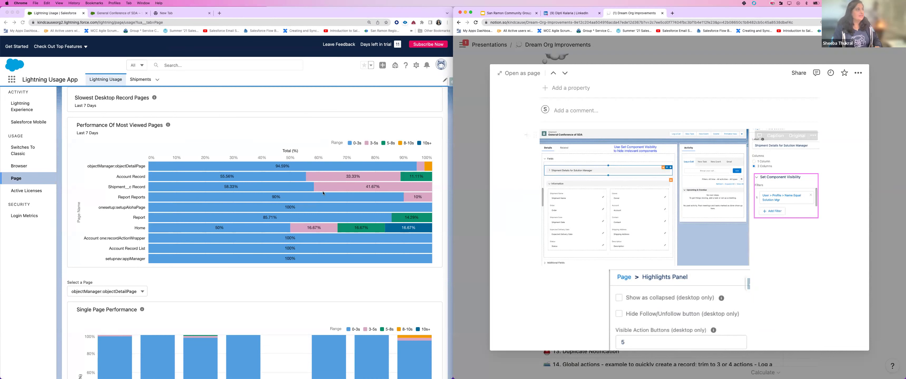
click(97, 14)
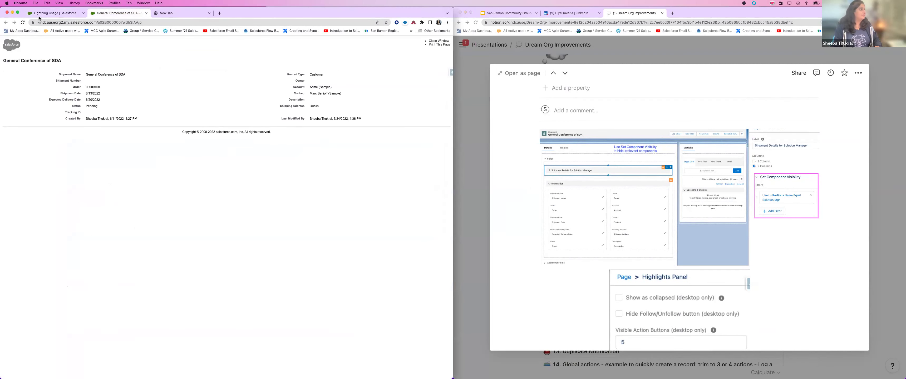
click(40, 14)
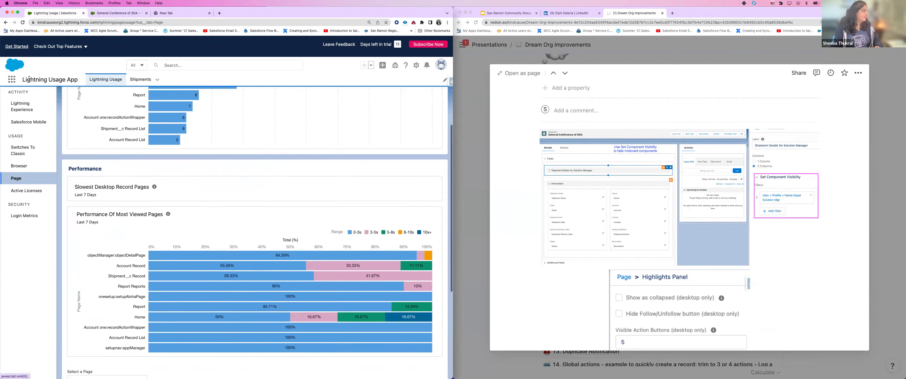
Step: Switch Salesforce to the Dream Org app and show its Opportunities list
click(11, 80)
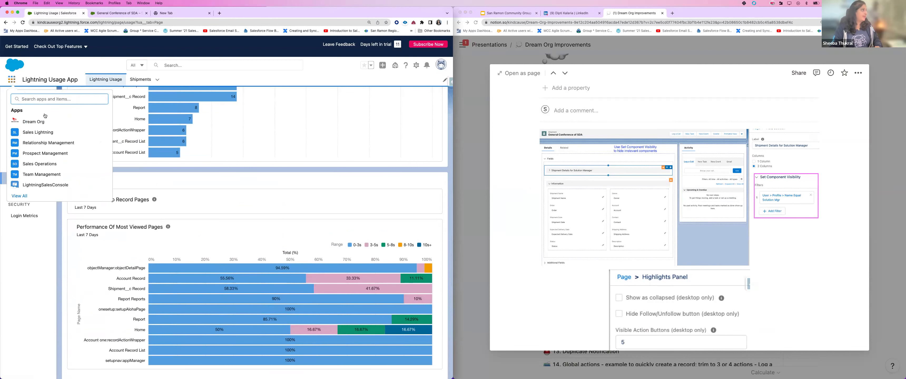
click(37, 120)
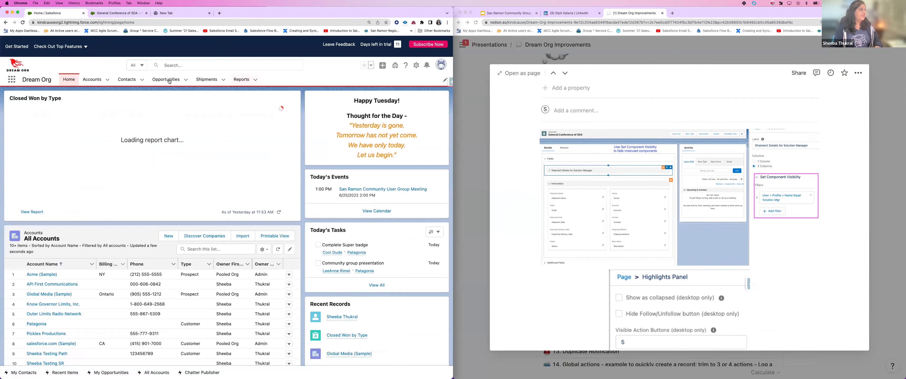
click(169, 80)
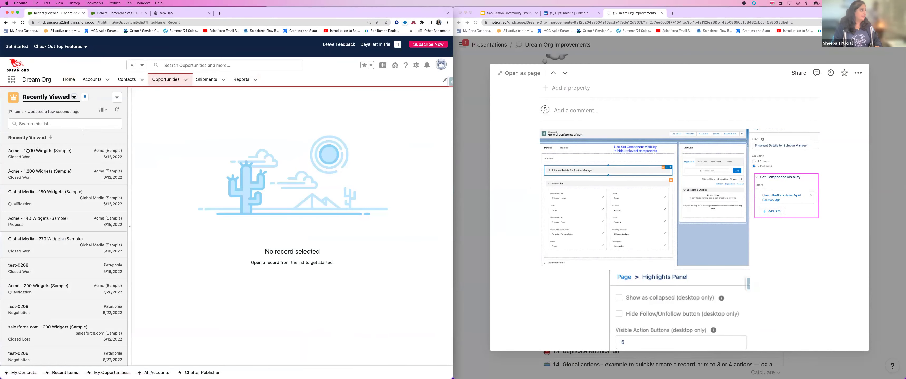
Step: Close the Global Media - 180 Widgets opportunity with the Closed Lost stage
click(29, 154)
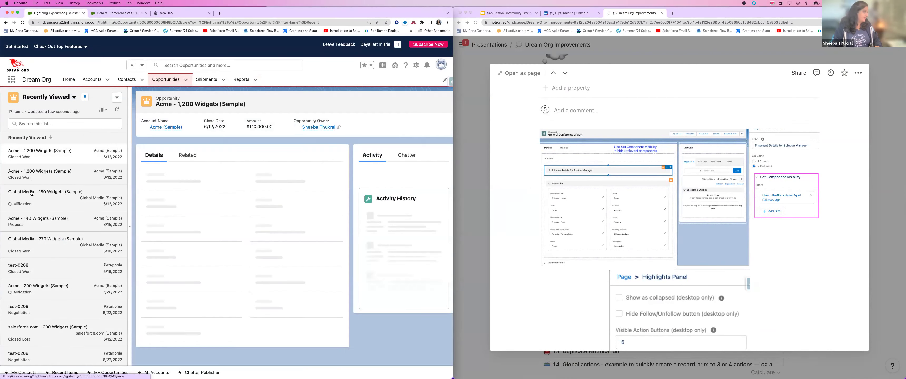
click(116, 201)
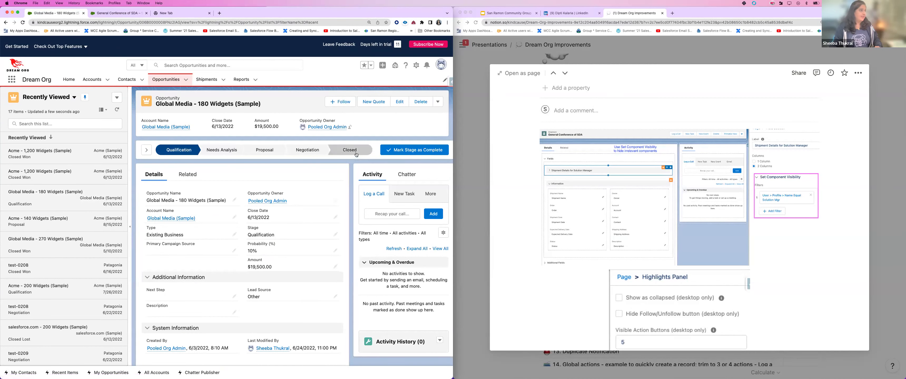
click(346, 151)
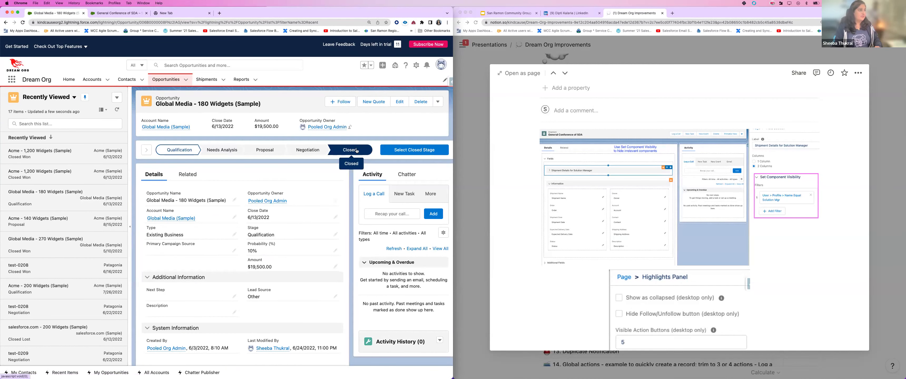
click(415, 150)
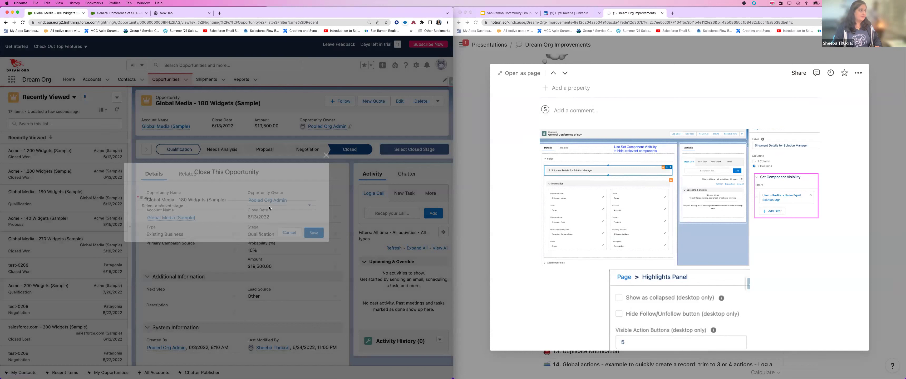
click(269, 206)
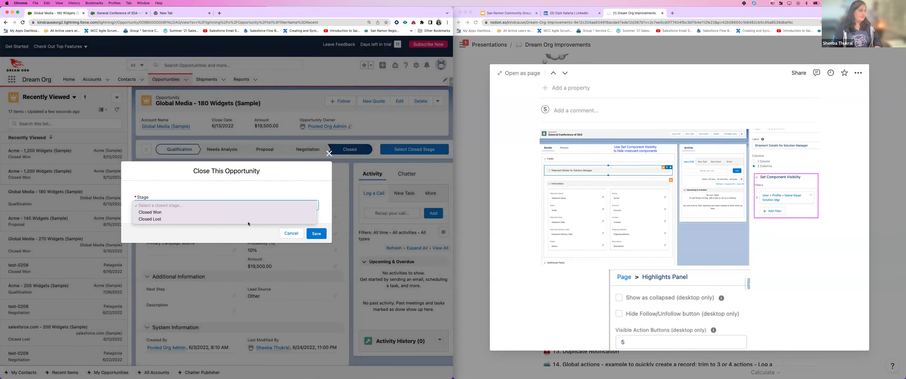
click(248, 222)
click(321, 239)
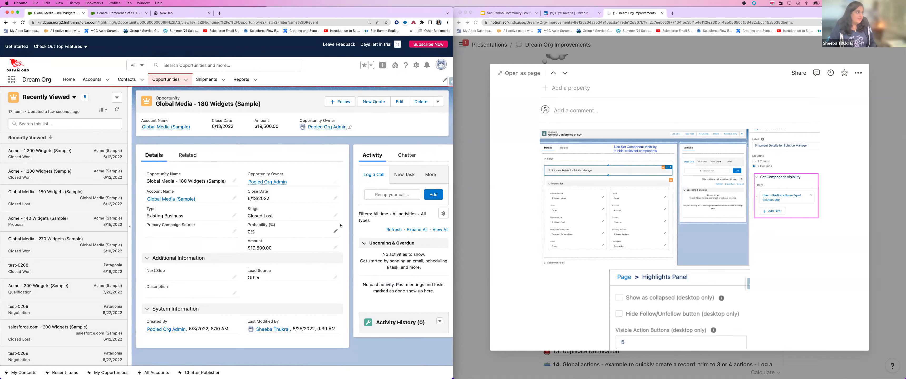
Step: Inline-edit the opportunity's Stage to Closed Won and save, then go to Contacts
click(335, 216)
click(317, 230)
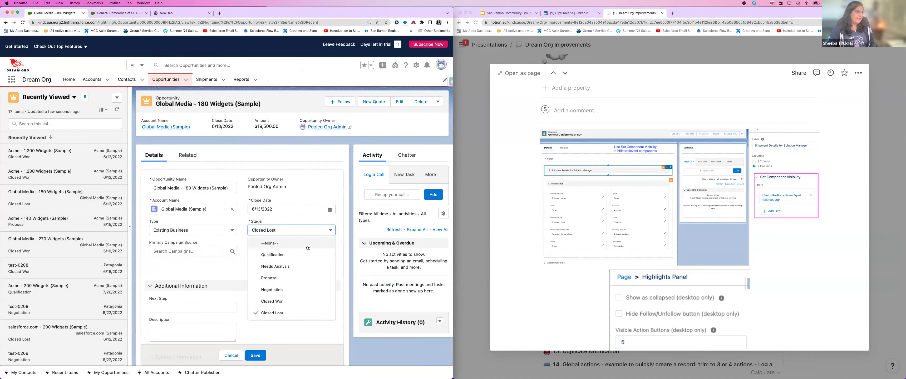
click(292, 303)
click(257, 356)
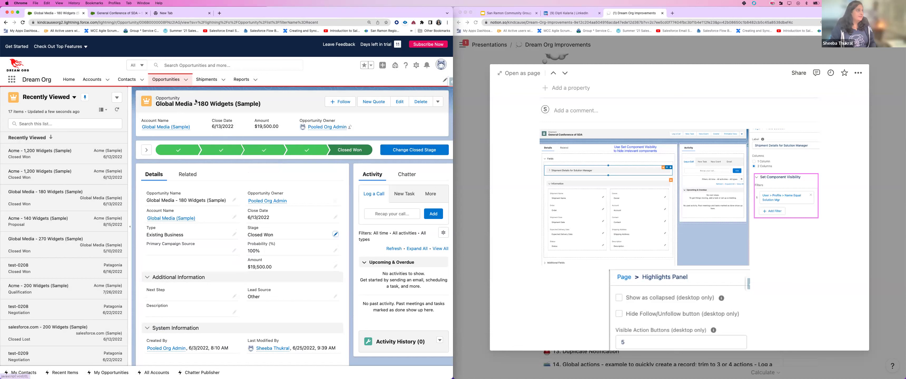
click(127, 80)
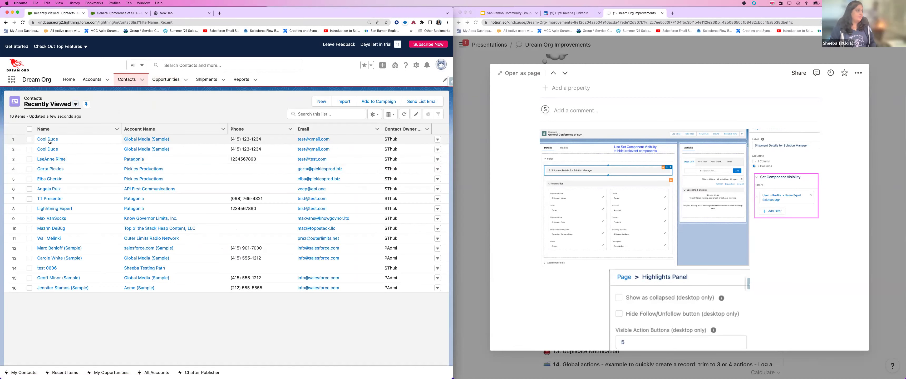
Step: Set the first Global Media contact's stage to Customer-Active as the current stage
click(49, 140)
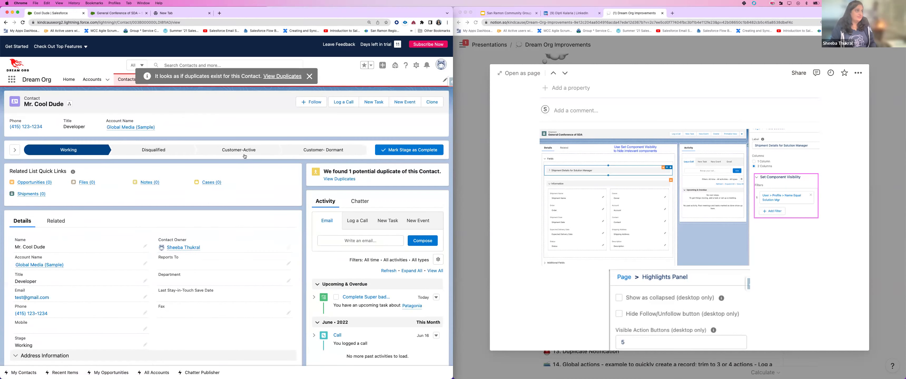
click(247, 151)
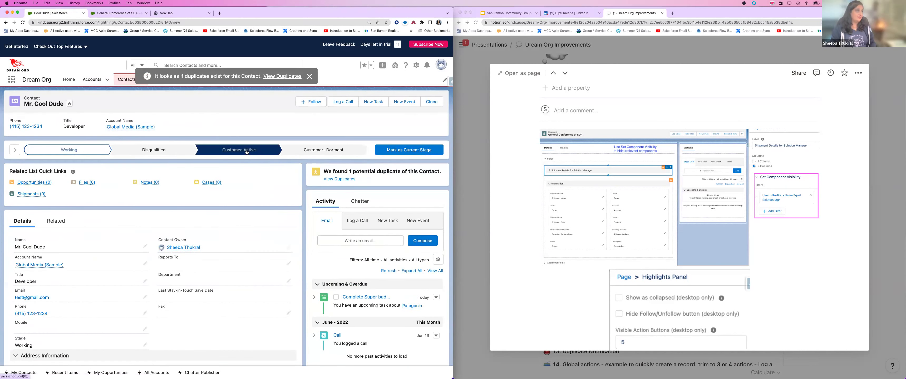
click(413, 158)
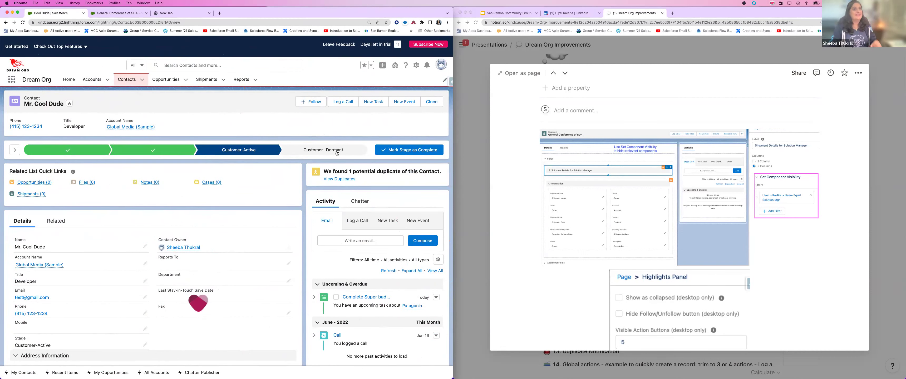
Step: Close the Notion page preview and open item 6, Compact Layouts, as a preview
click(890, 96)
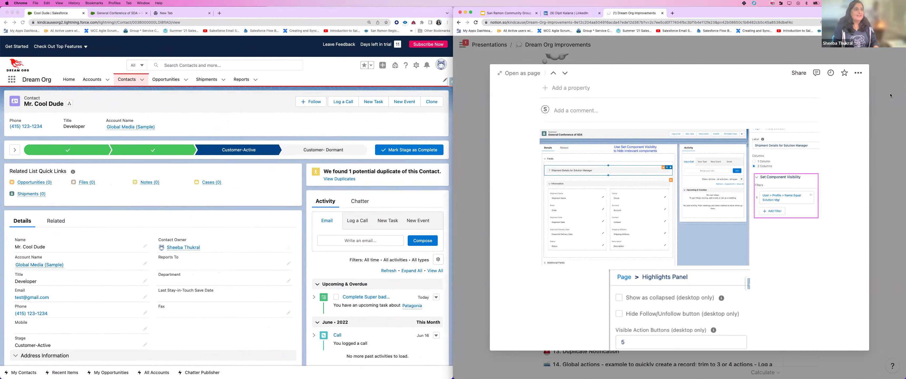
click(882, 99)
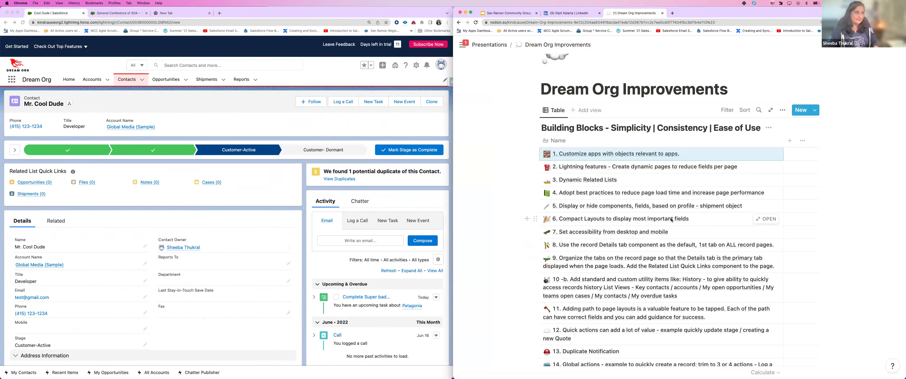
click(762, 220)
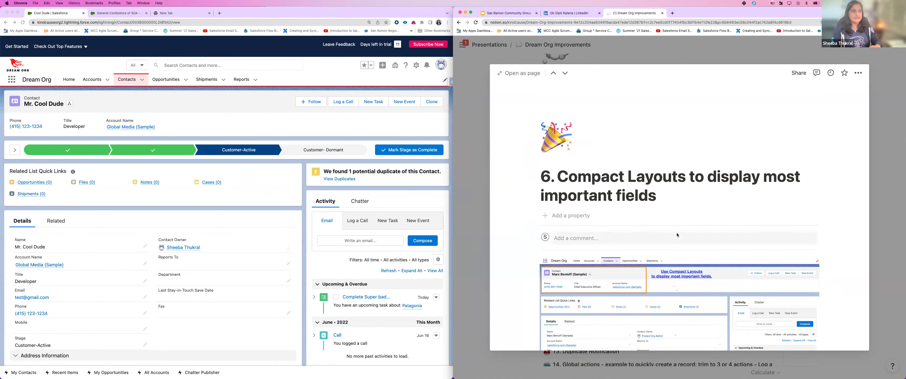
Step: Scroll Notion's Compact Layouts page to the Simplicity screenshot, then start a Salesforce global search
scroll(677, 235, down, 3)
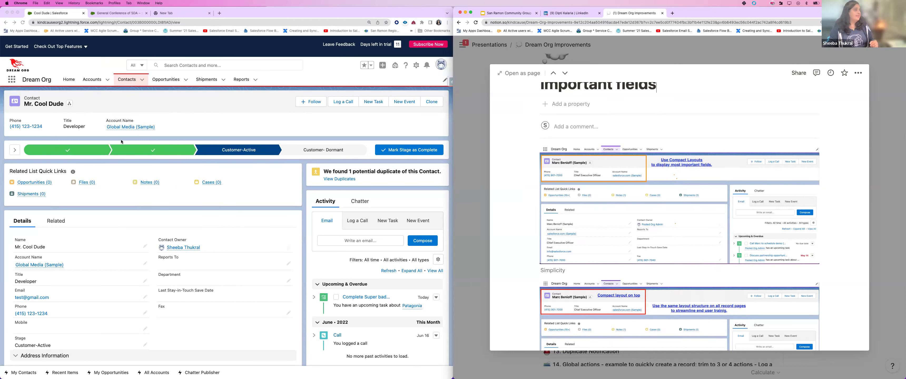
scroll(168, 66, up, 2)
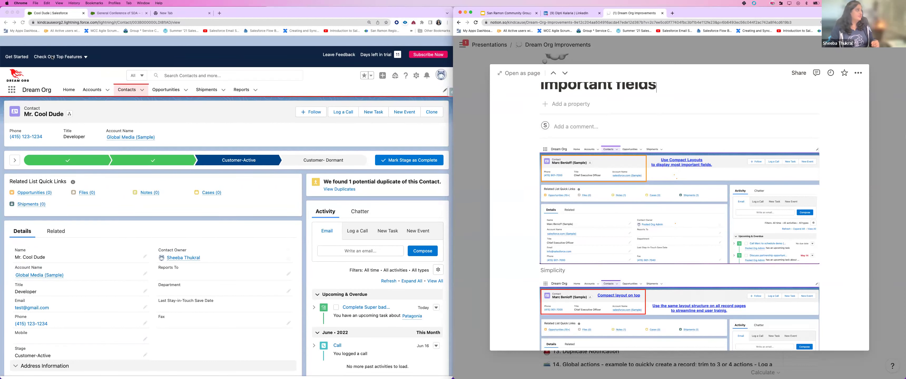
click(195, 66)
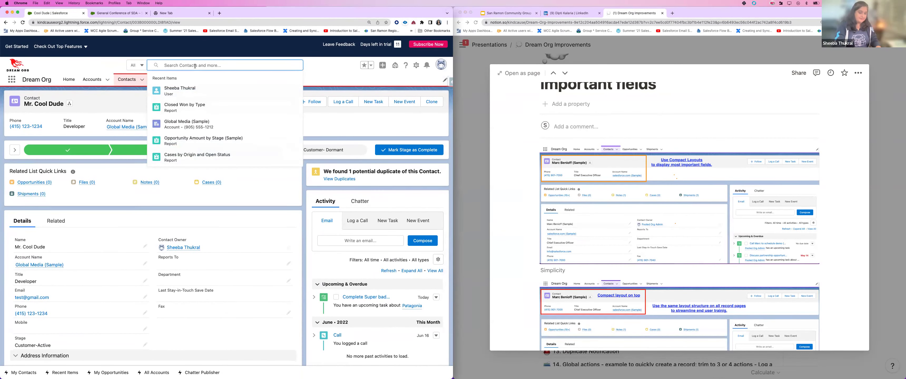
Step: Search 'l' to open the Patagonia Senior Director contact, then go to recently viewed opportunities
text(l)
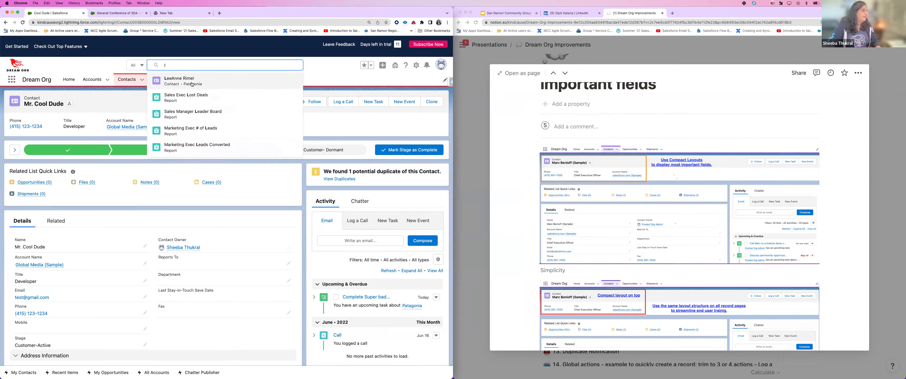
click(191, 82)
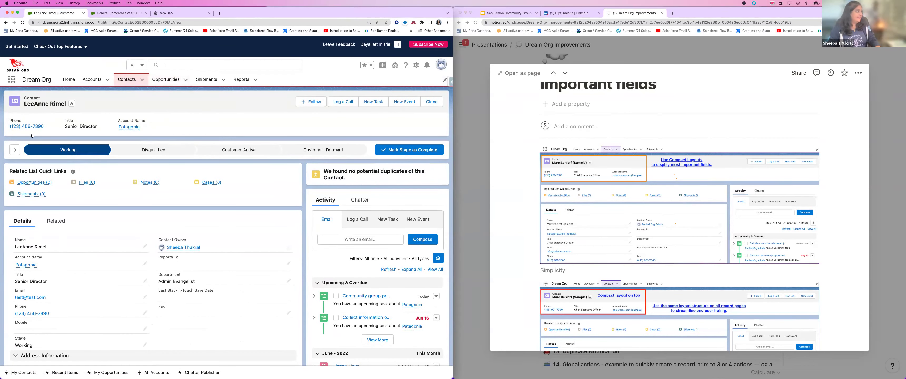
mouse_move(138, 127)
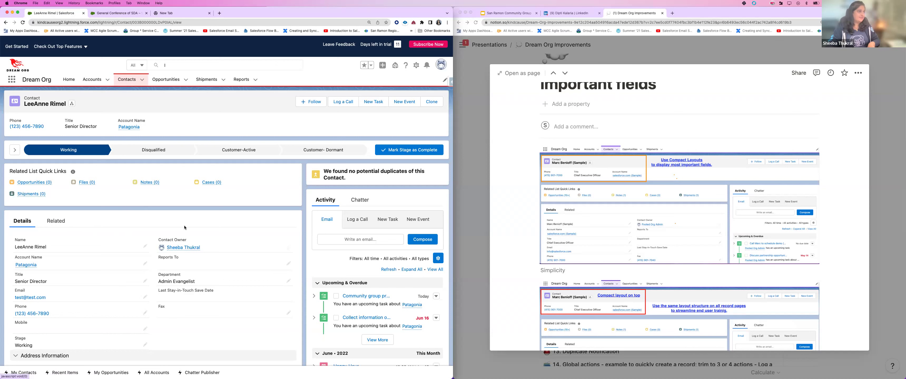
click(166, 79)
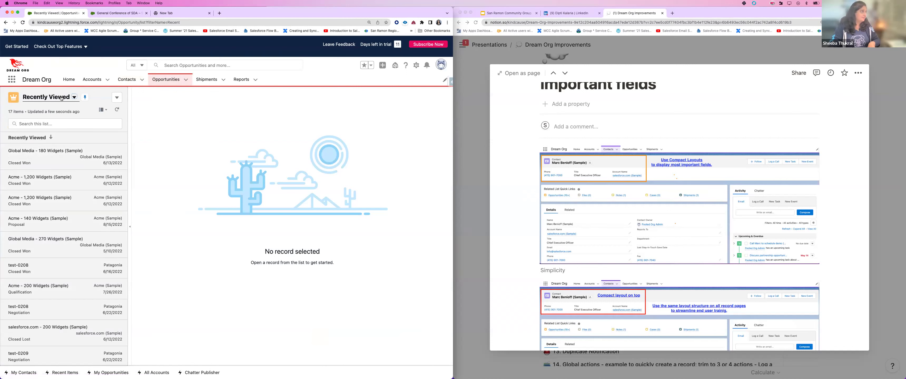
Step: Display opportunities as a Table, open Global Media - 180 Widgets (Sample), and close Notion's preview
click(101, 111)
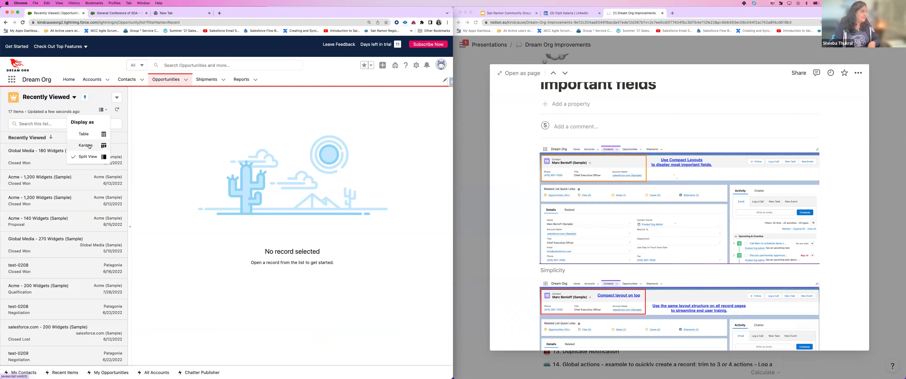
click(84, 134)
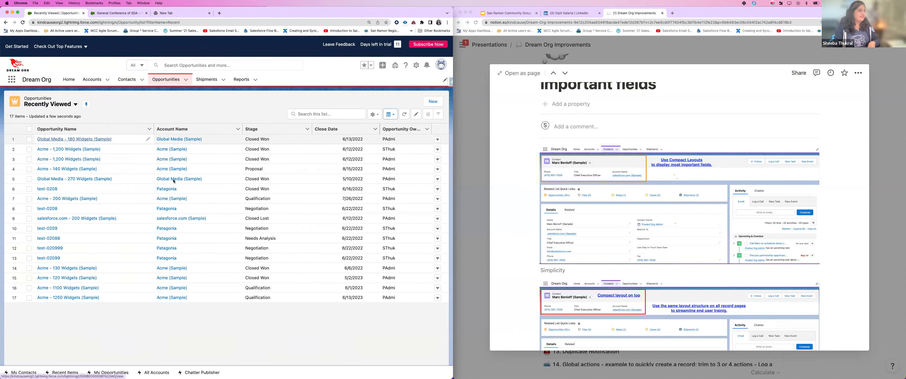
click(68, 142)
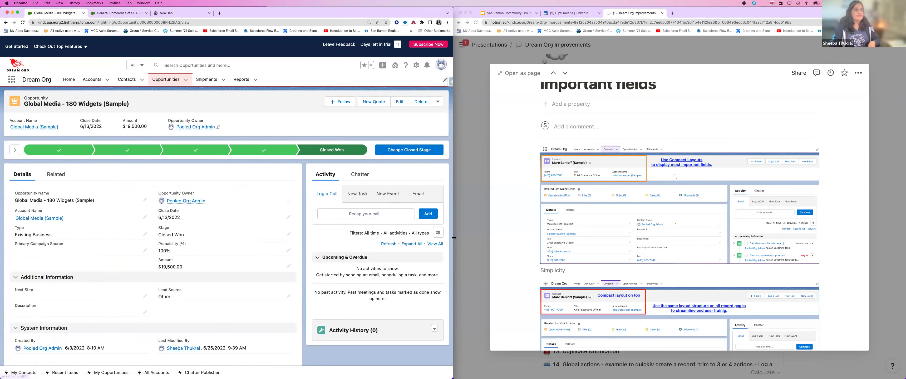
click(875, 204)
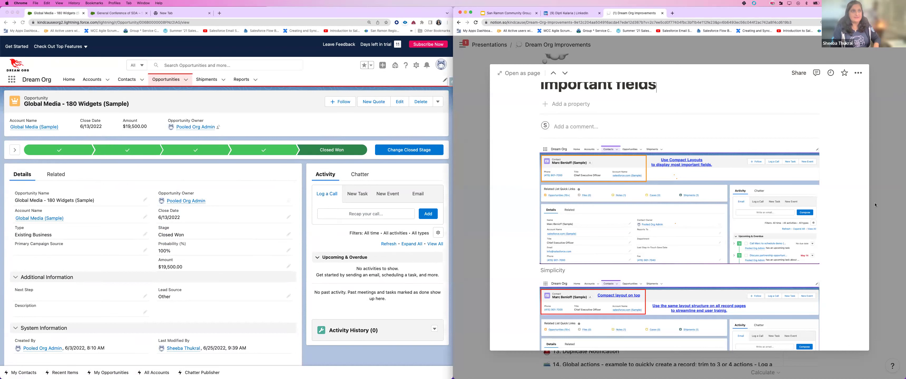
click(467, 222)
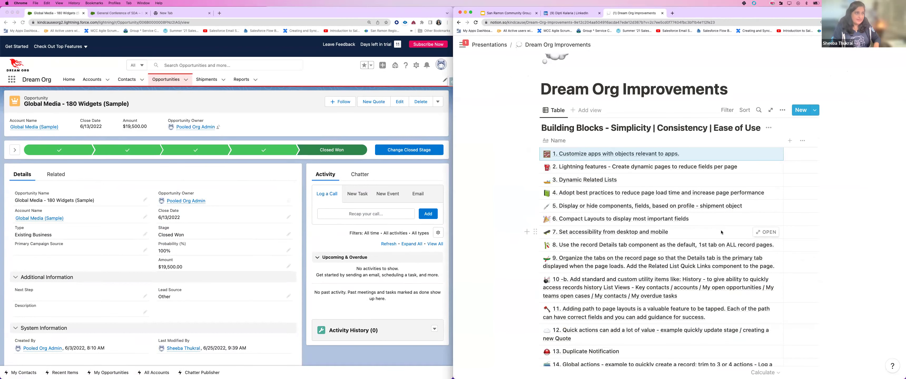
Step: Review Notion items 7 and 8, checking the opportunity's Related and Details tabs in Salesforce
click(766, 232)
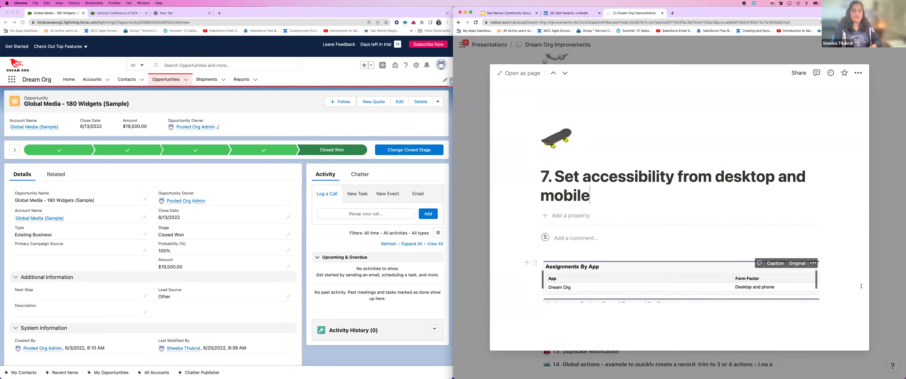
click(884, 280)
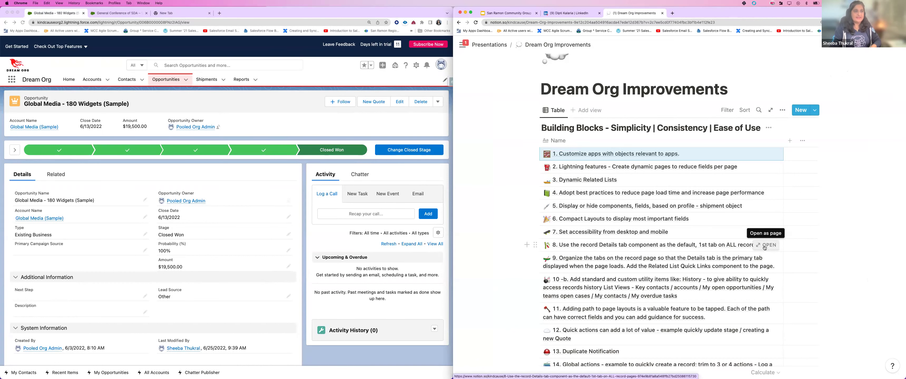
click(764, 248)
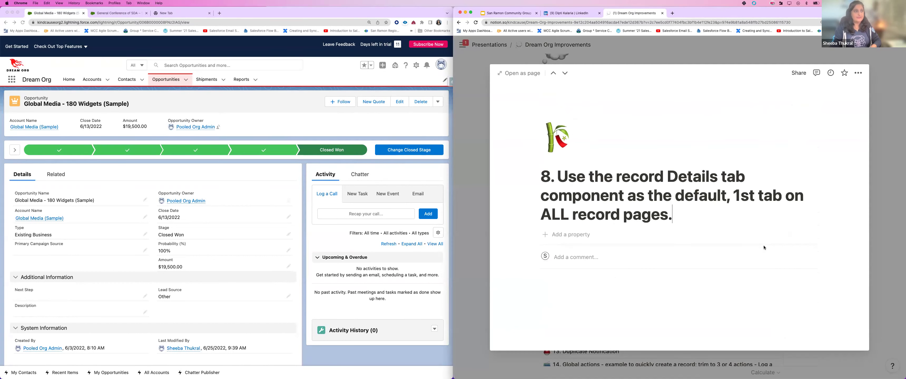
scroll(764, 247, down, 5)
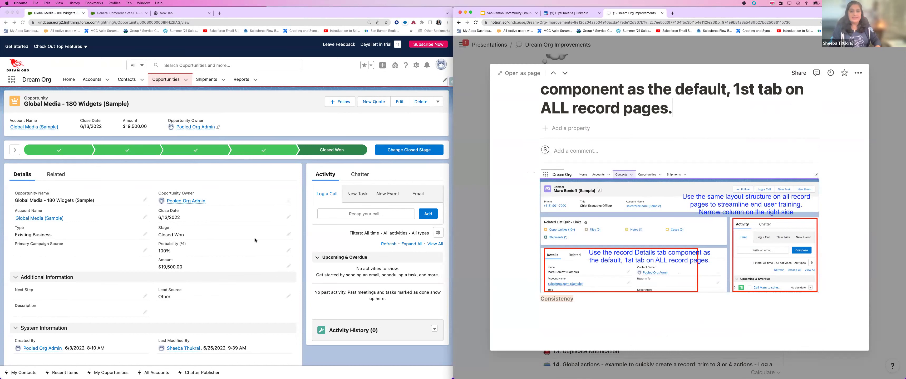
click(59, 177)
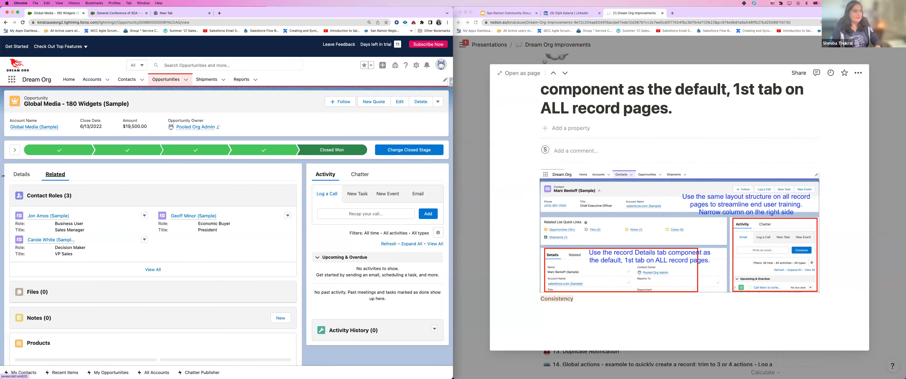
click(14, 175)
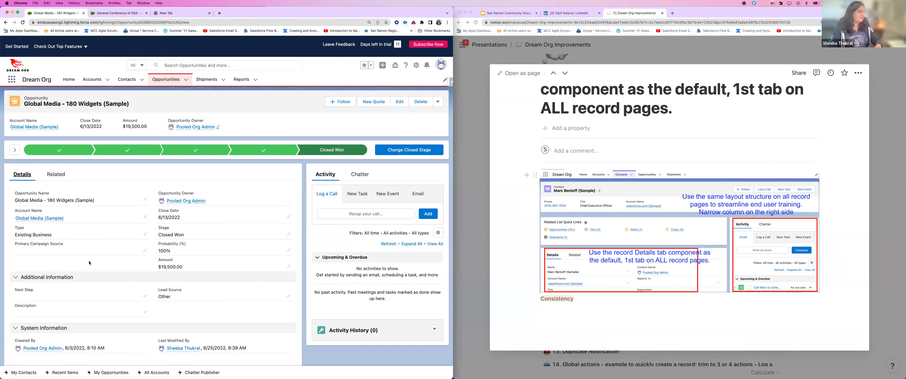
Step: Close item 8's preview, scroll the Dream Org Improvements table, and go to Salesforce Contacts
click(888, 238)
click(888, 238)
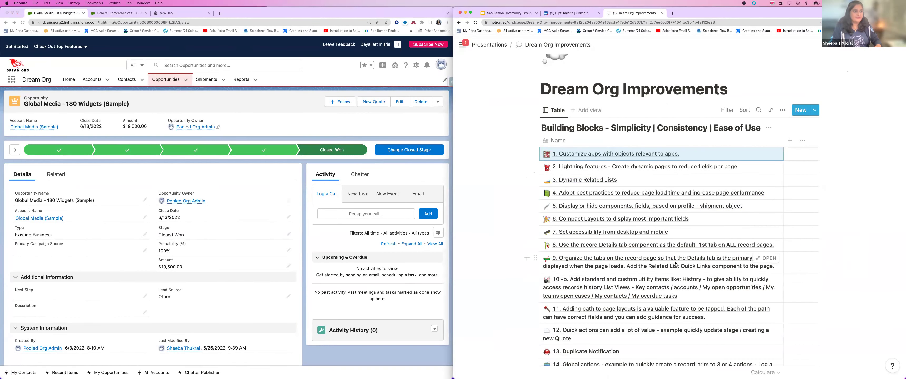
scroll(675, 263, down, 3)
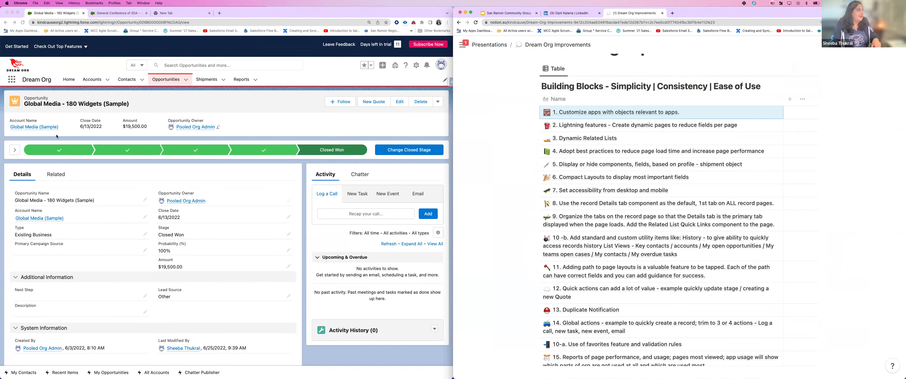
click(129, 83)
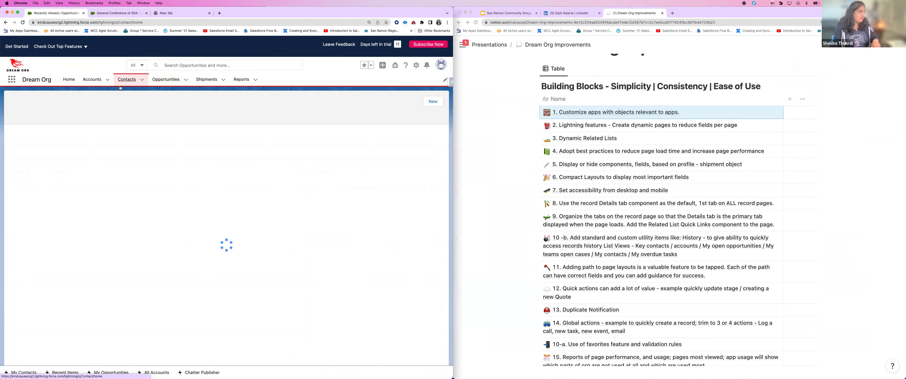
Step: Look at the Patagonia Senior Director contact and the Global Media developer contact with duplicates
click(94, 189)
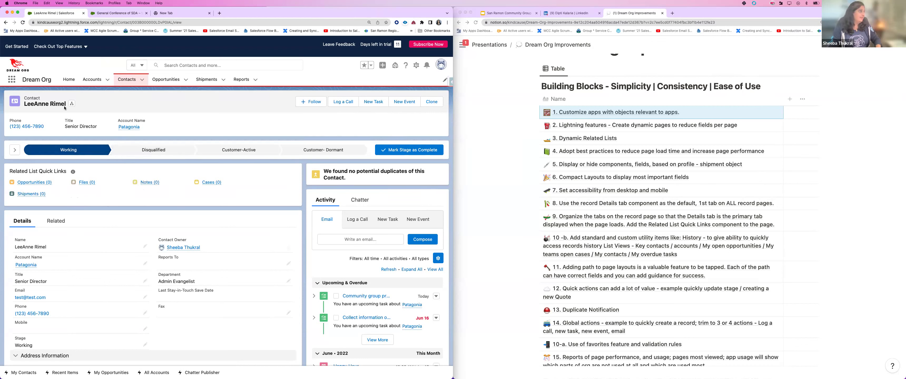
click(127, 80)
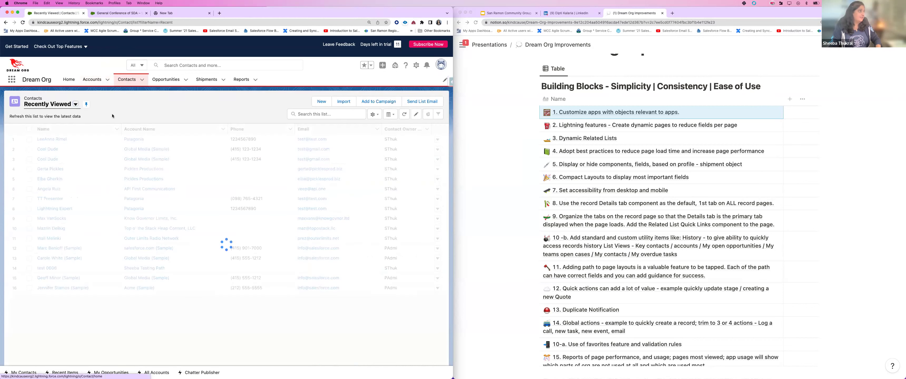
click(47, 149)
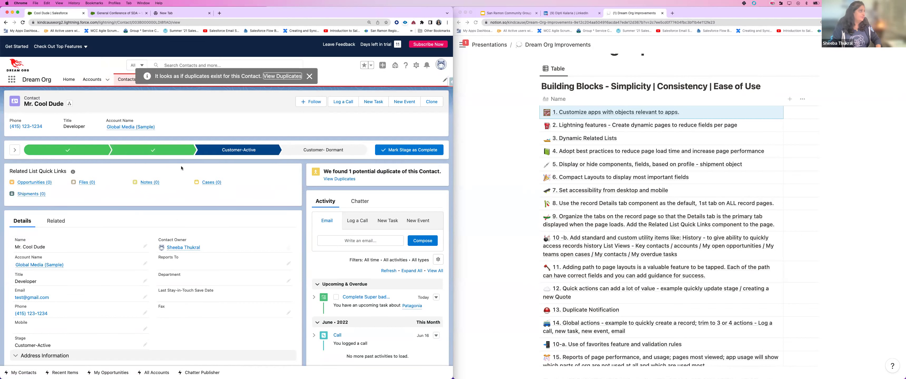
Step: Open the Global Media (Sample) account and choose Edit Page from the Setup gear
click(96, 80)
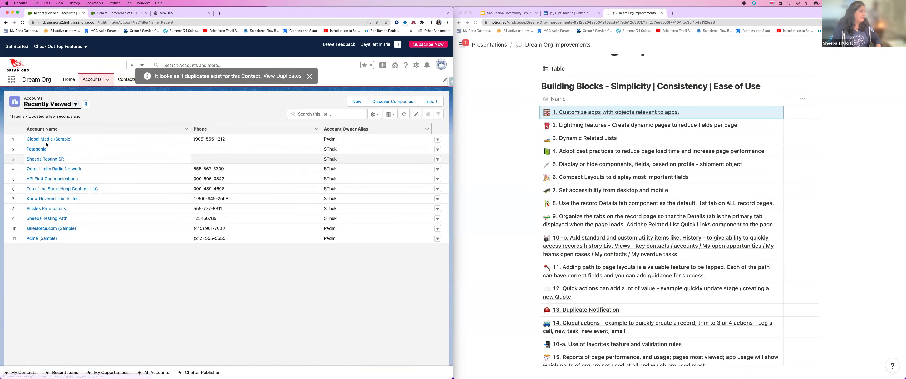
click(46, 141)
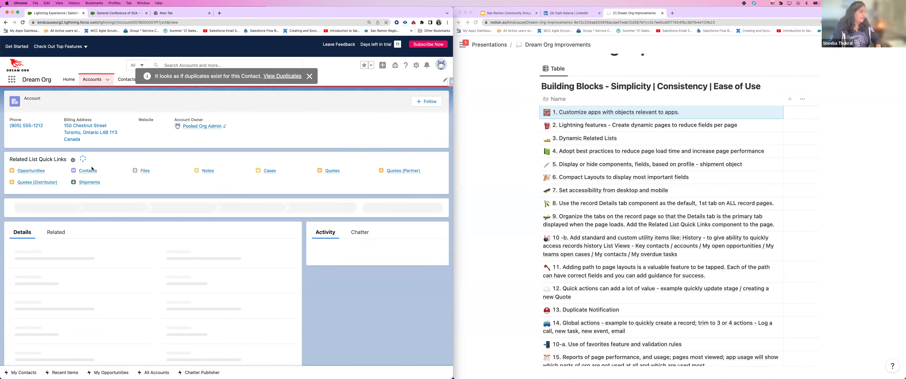
mouse_move(100, 174)
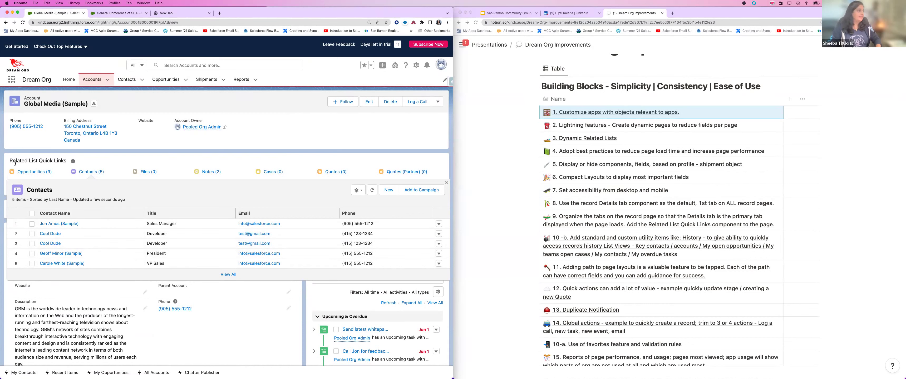
click(416, 65)
click(387, 163)
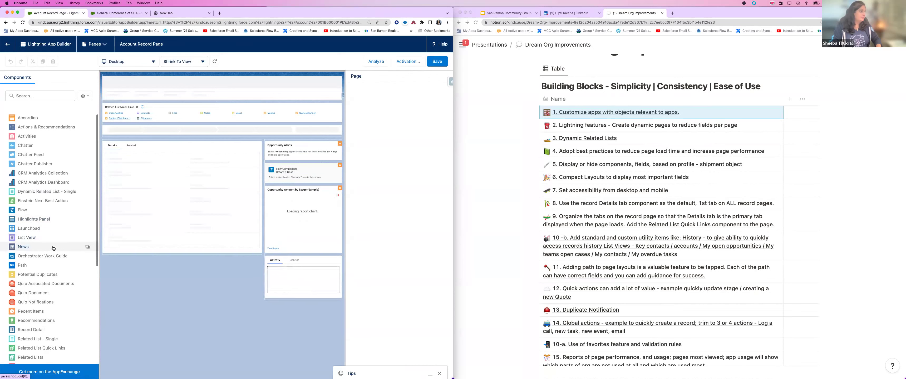
Step: Review the Moderate, 2.8-second page analysis, close it, and inspect the Account Record Page properties
scroll(46, 311, down, 3)
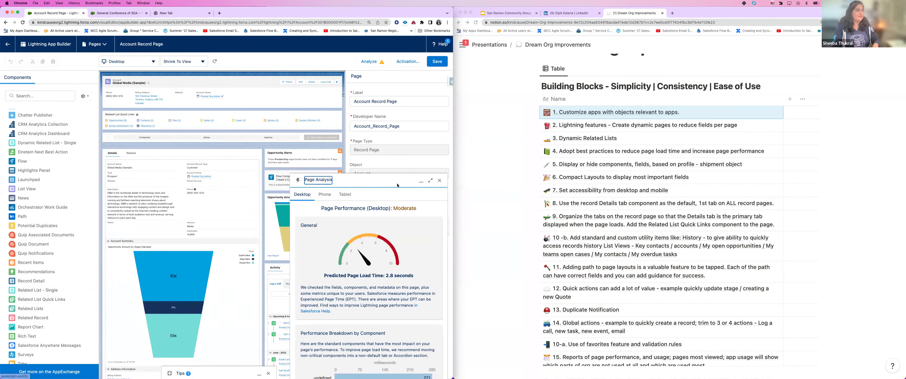
click(439, 180)
scroll(807, 213, up, 1)
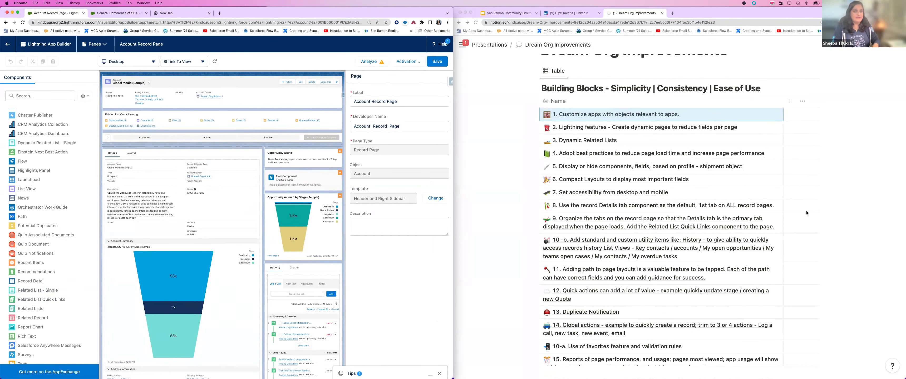
scroll(807, 213, down, 2)
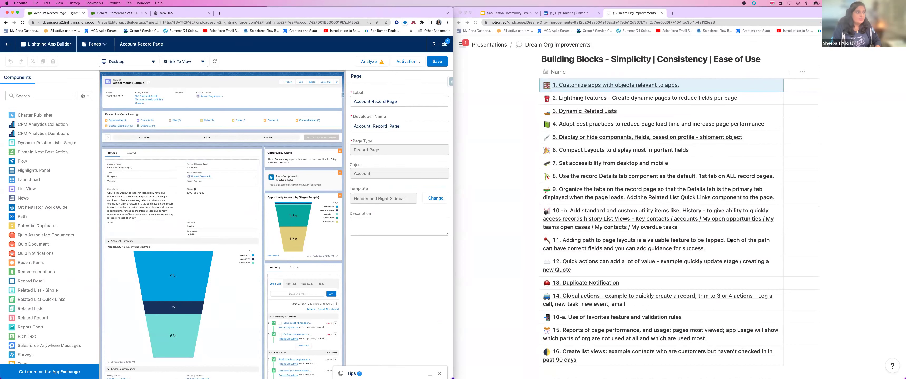
scroll(727, 234, up, 1)
click(724, 227)
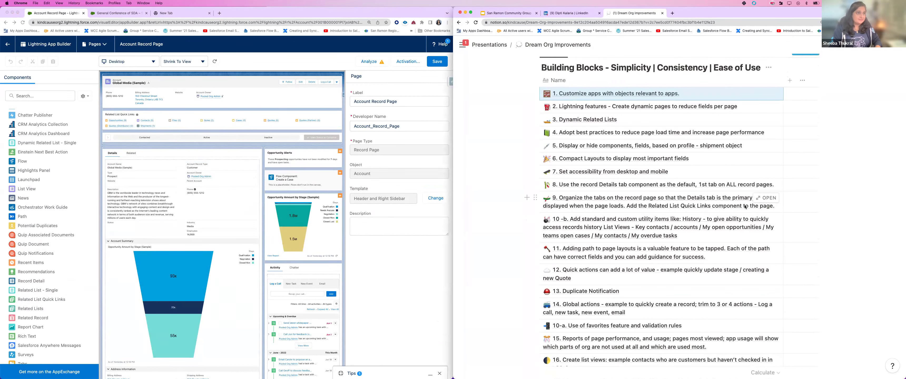
Step: Open Notion item 10-b and scroll through its List Views notes and utility bar screenshot
click(766, 219)
scroll(739, 232, down, 5)
scroll(740, 234, up, 5)
scroll(741, 235, down, 3)
scroll(741, 235, down, 1)
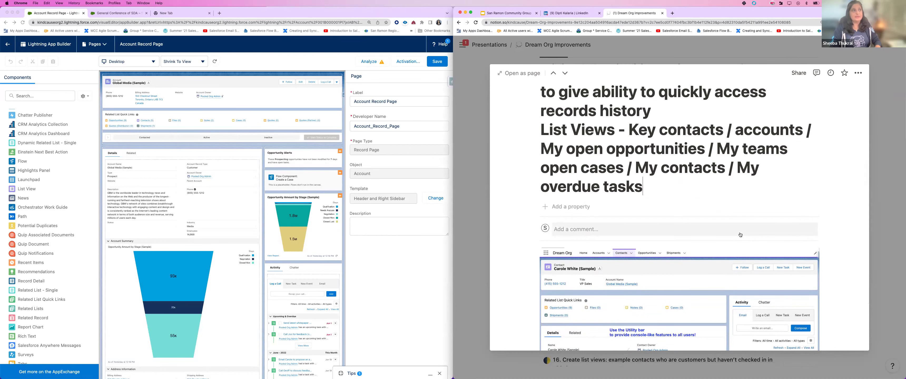
scroll(740, 235, down, 3)
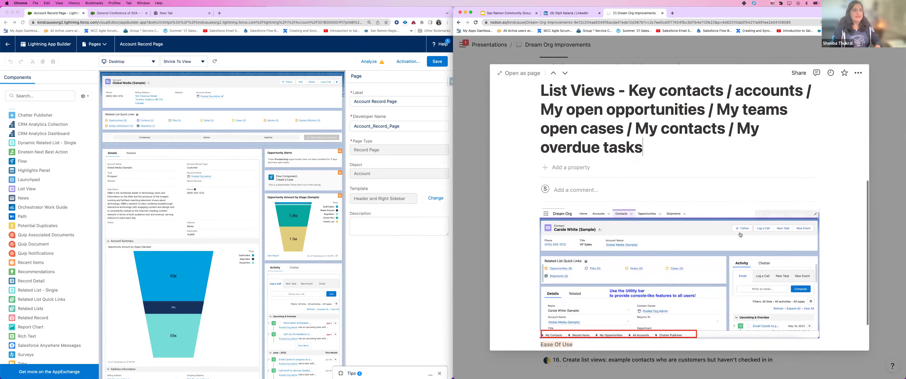
scroll(740, 235, down, 3)
scroll(740, 234, up, 1)
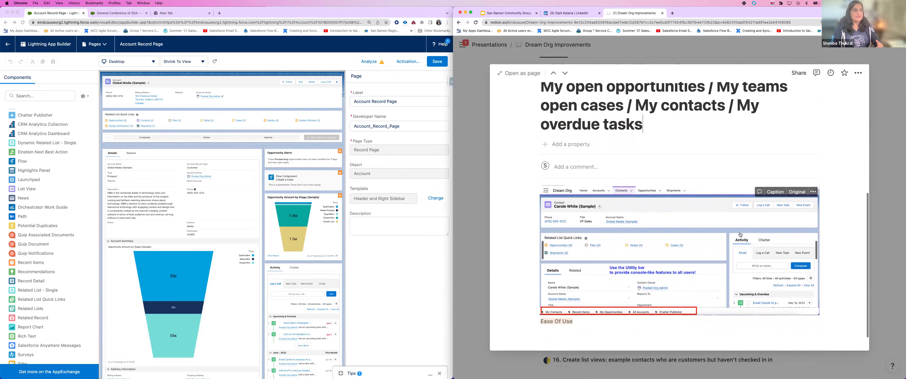
scroll(740, 235, down, 2)
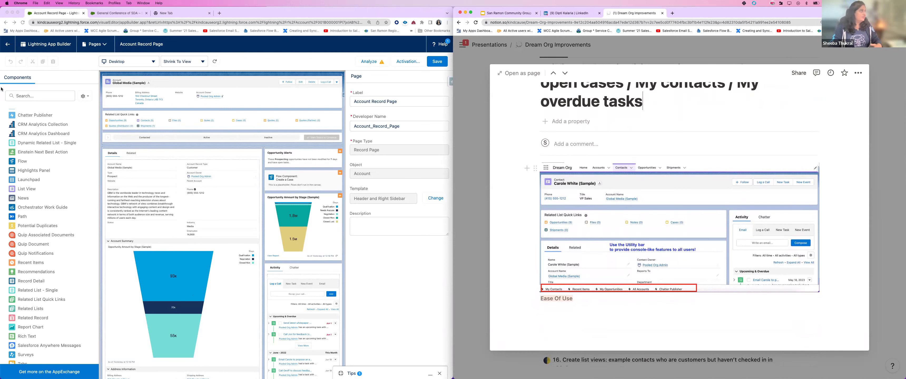
click(118, 13)
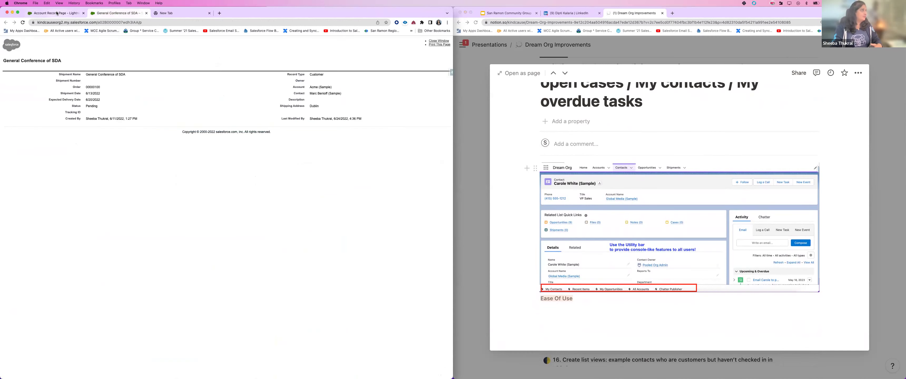
Step: Pop the My Contacts utility out into its own enlarged window
click(56, 13)
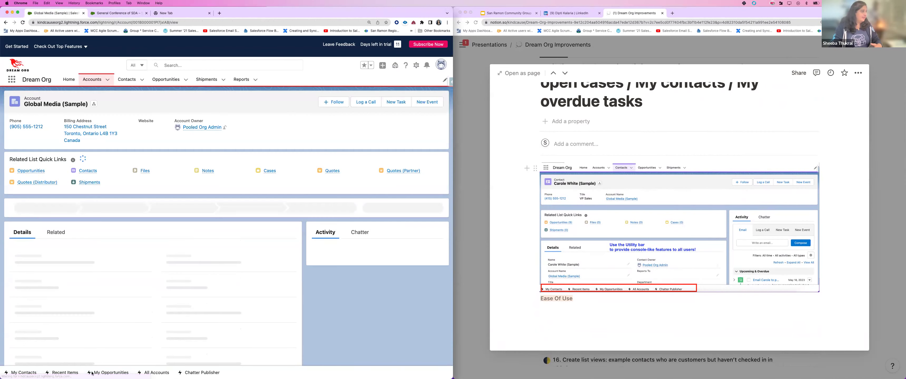
click(24, 374)
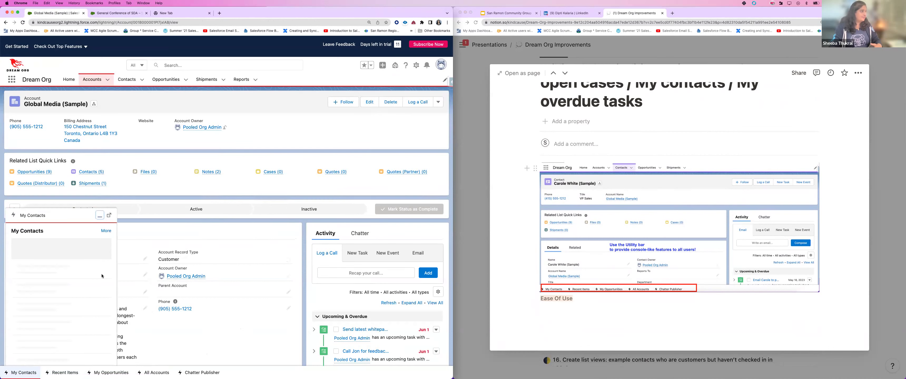
click(109, 217)
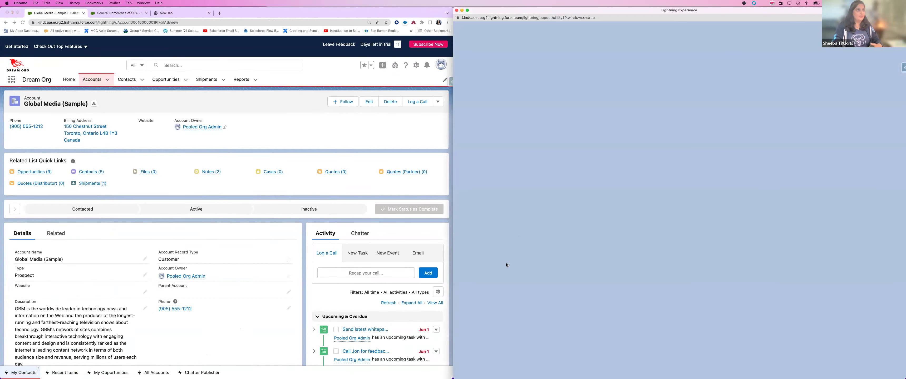
drag(633, 218, 905, 378)
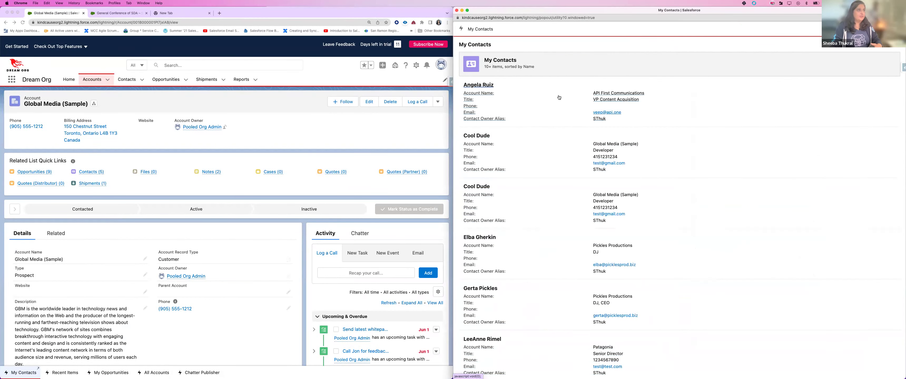
Step: Open six contacts from the popout, including both duplicate developer contacts and the Patagonia senior director, then close the window
click(477, 87)
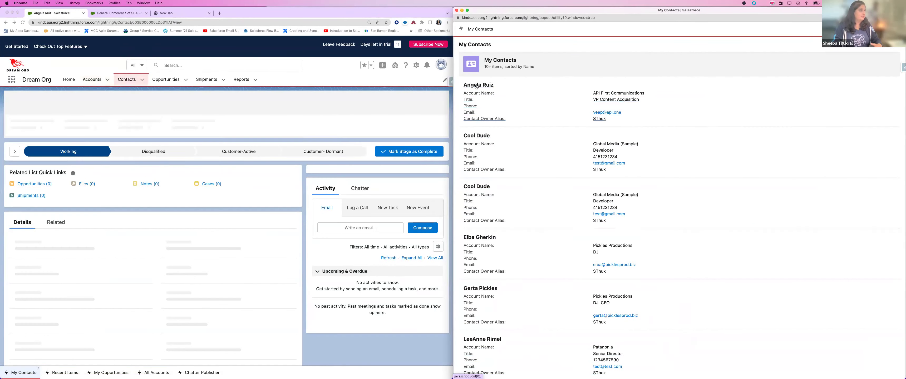
click(481, 136)
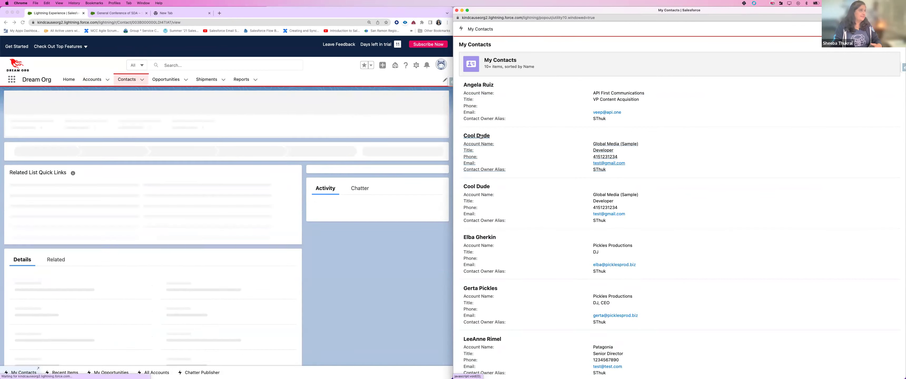
click(473, 189)
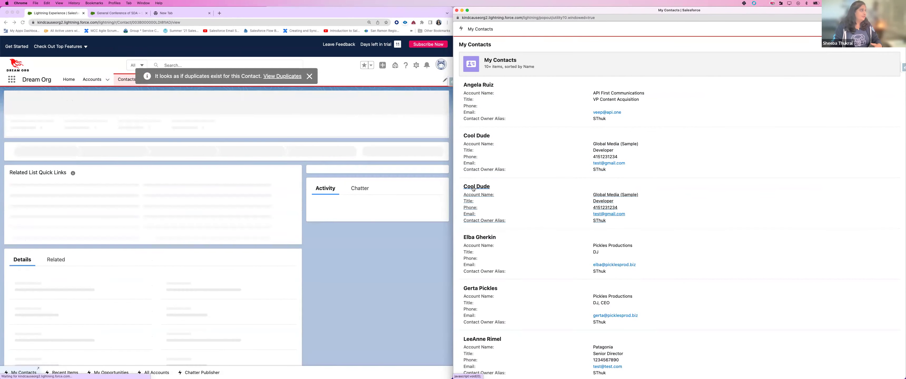
click(480, 237)
click(479, 297)
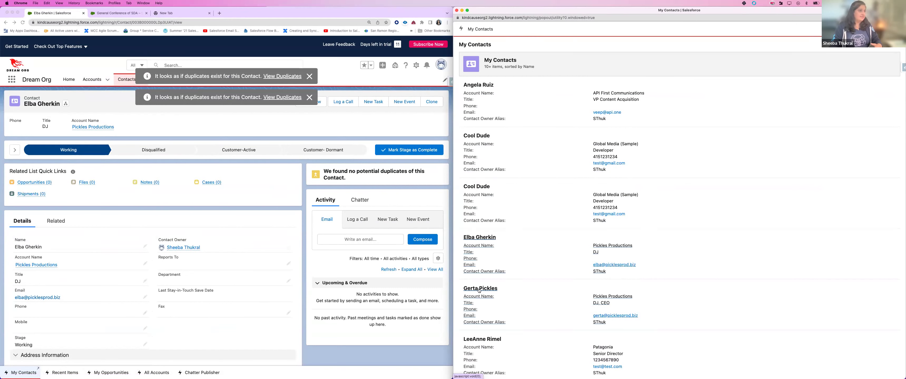
click(482, 339)
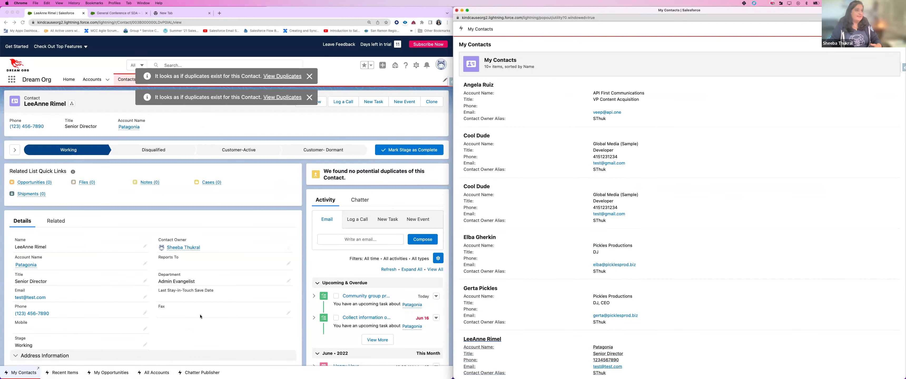
click(457, 11)
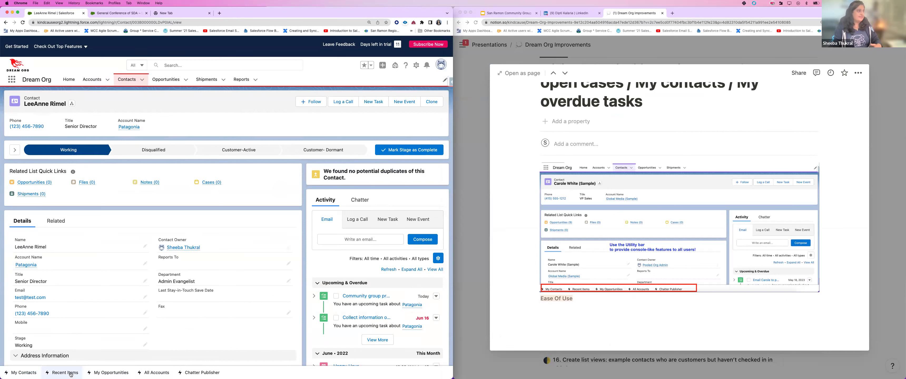
Step: Pop Recent Items out into its own window, snapped to the right half of the screen
click(70, 373)
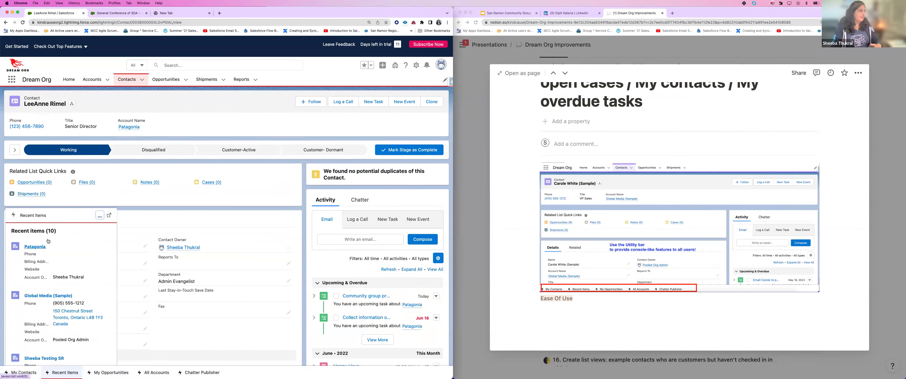
click(109, 216)
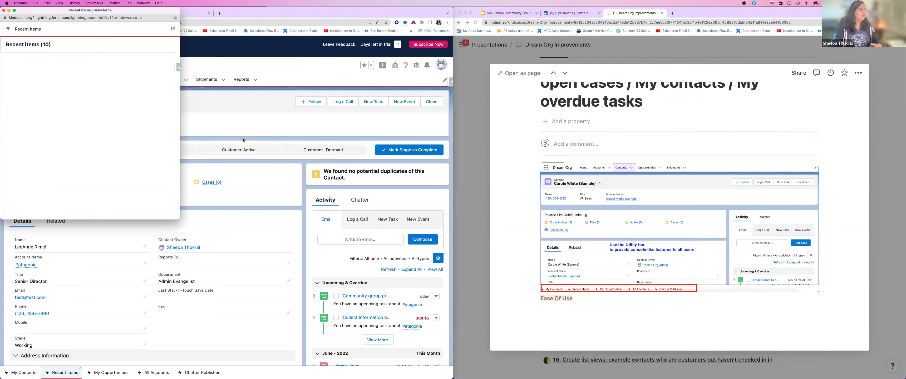
drag(140, 12, 589, 17)
key(ctrl+alt+Right)
Step: Open the Patagonia and Outer Limits Radio Network accounts, close the popout, and return to Notion's table
click(484, 61)
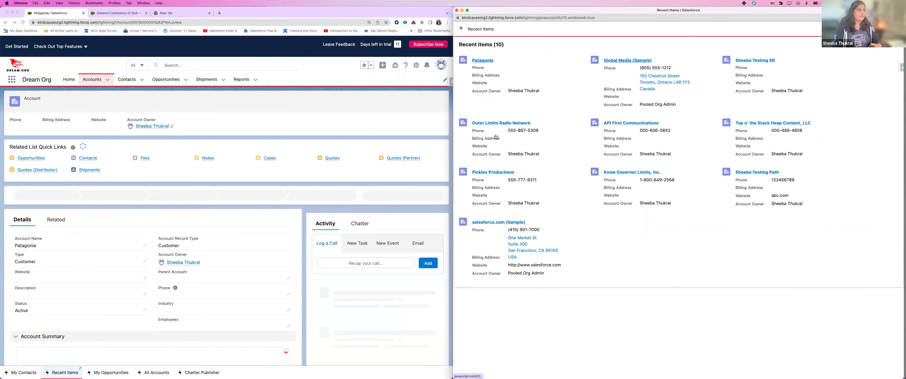
click(761, 60)
click(500, 128)
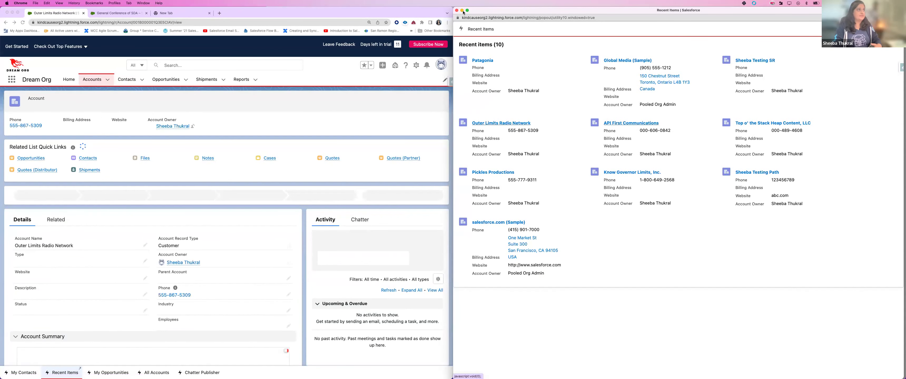
click(457, 11)
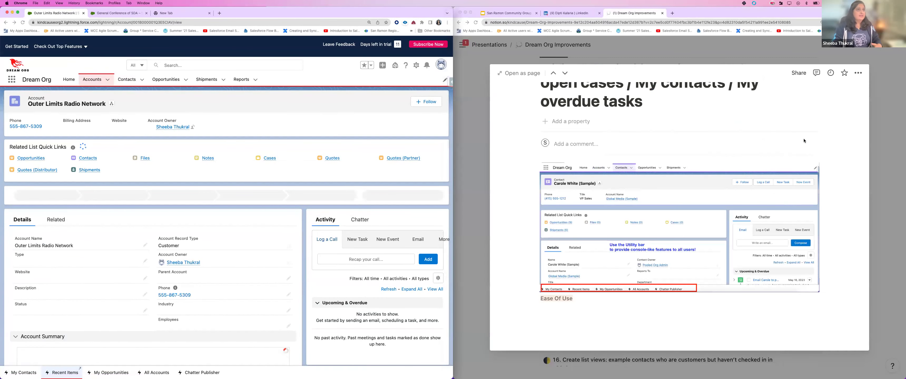
click(892, 178)
click(891, 178)
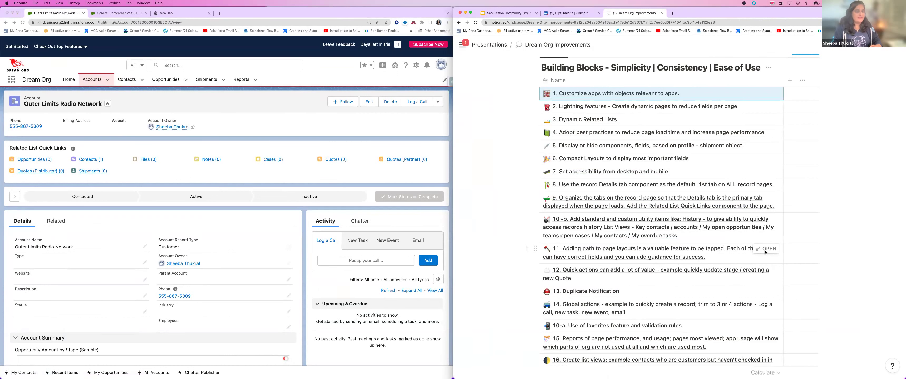
Step: Open item 11 on adding Path to layouts, review its screenshots, and select the Active path stage
click(686, 259)
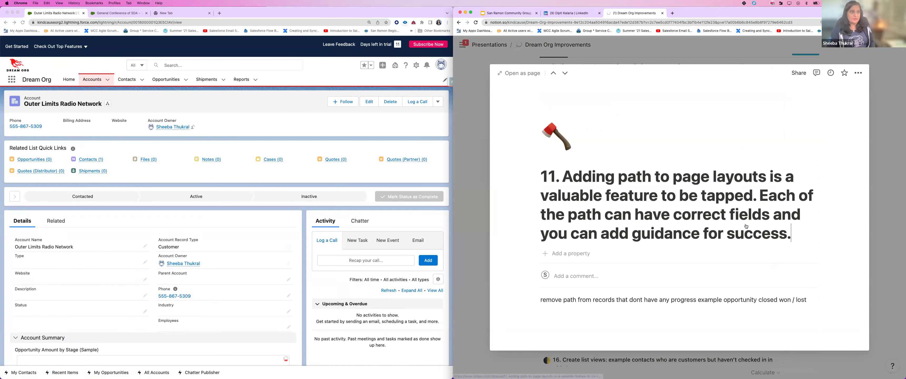
scroll(792, 223, down, 3)
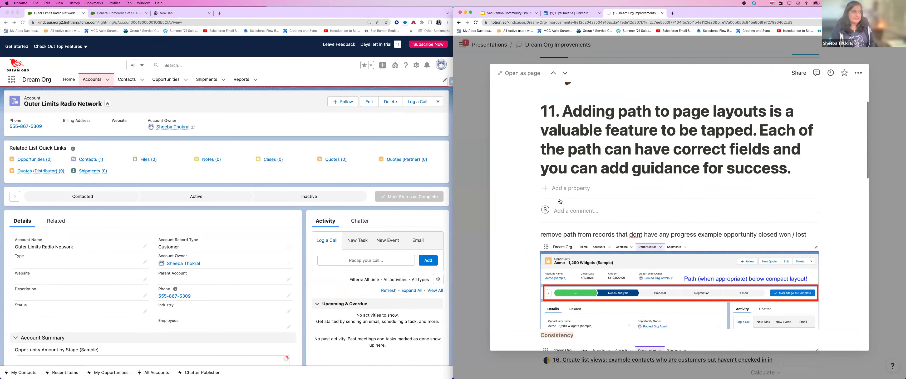
scroll(793, 223, down, 3)
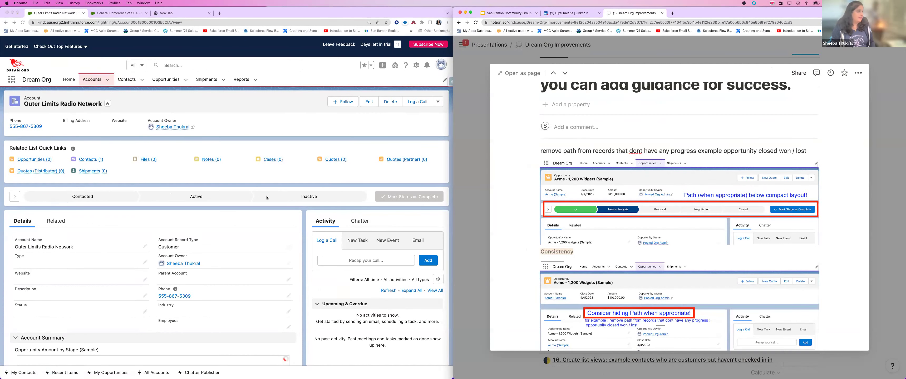
click(281, 275)
click(196, 196)
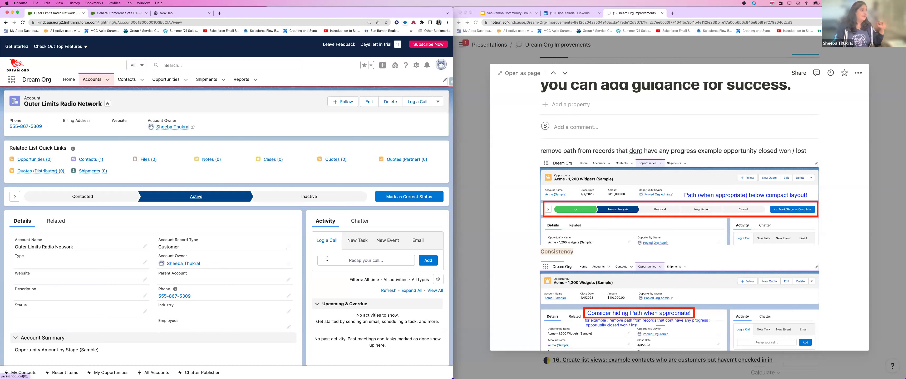
Step: Set Outer Limits Radio Network's status to Active, then browse a shipment and the test-0208 opportunity
click(402, 198)
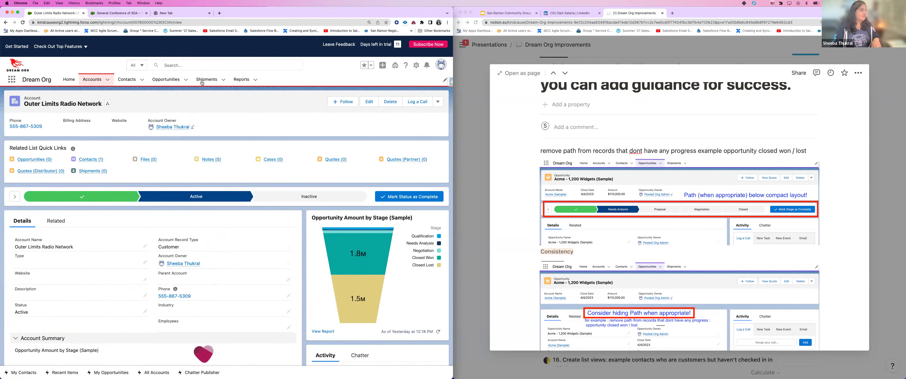
click(205, 80)
click(47, 140)
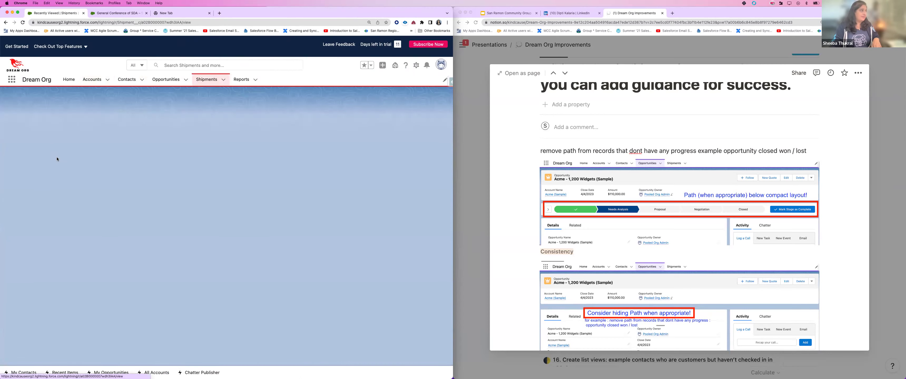
click(165, 79)
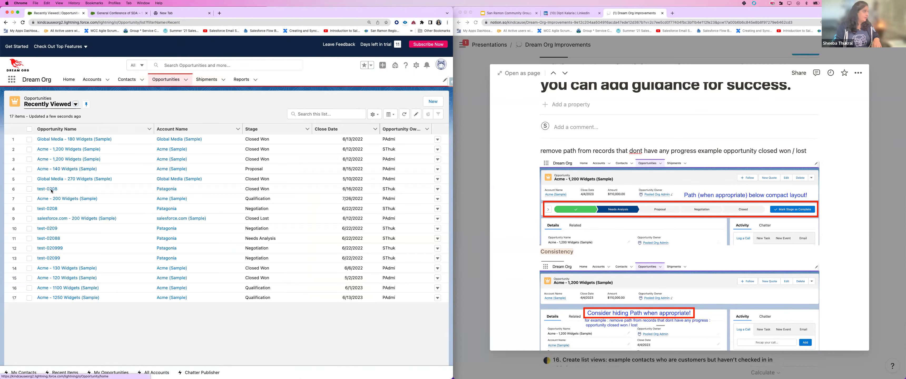
click(51, 191)
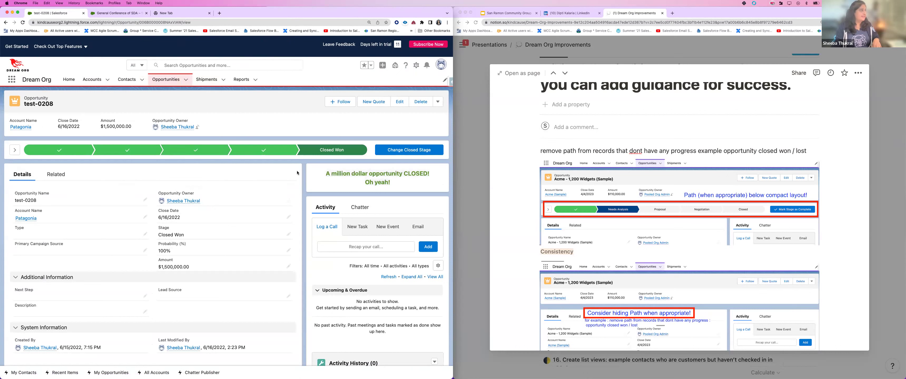
Step: Mark shipment test-0616's status as Complete
click(206, 80)
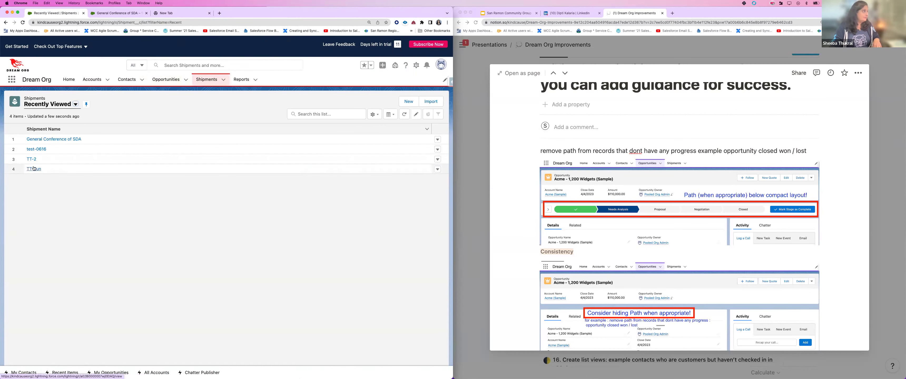
click(31, 150)
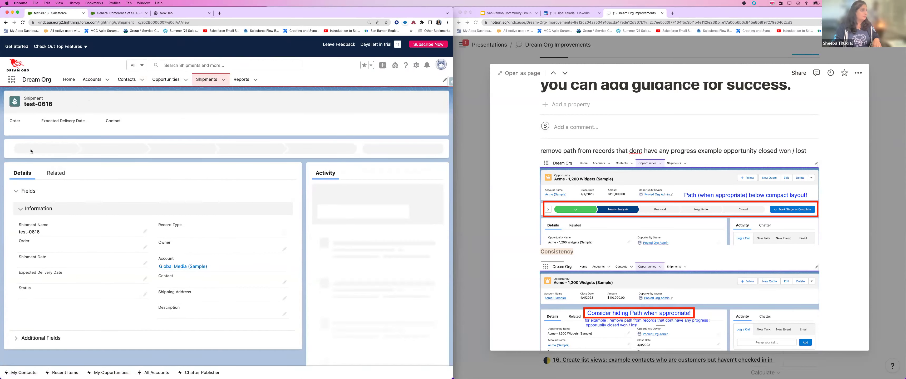
click(319, 149)
click(416, 152)
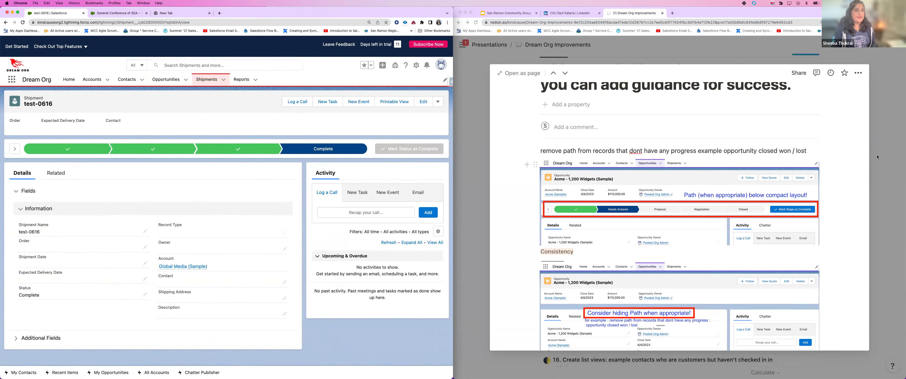
Step: Scroll through the Path notes, close them, and scroll the improvements table down to row 12
scroll(787, 165, down, 5)
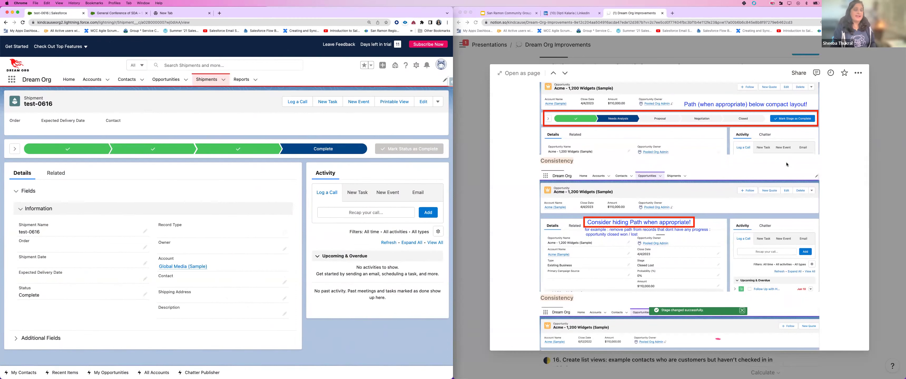
scroll(786, 164, down, 2)
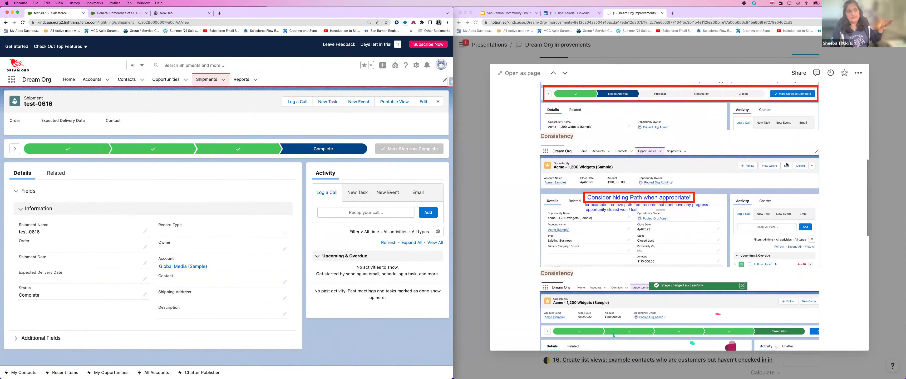
scroll(787, 165, down, 3)
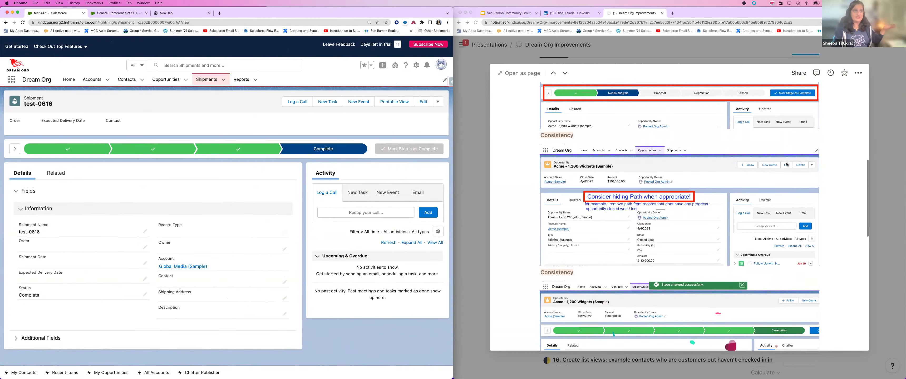
scroll(786, 164, down, 10)
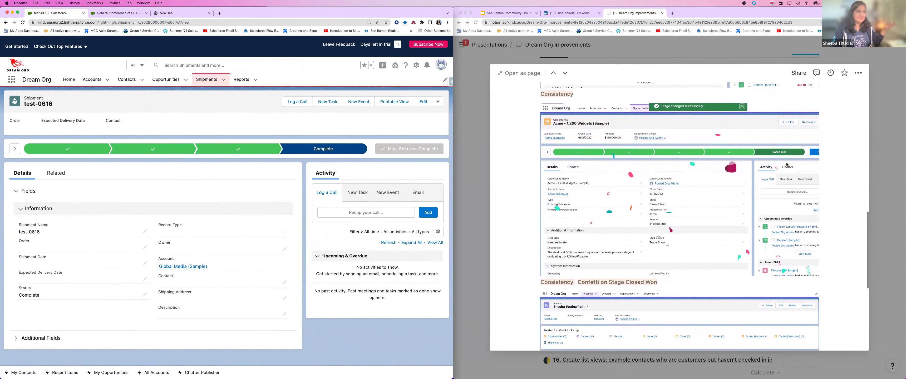
scroll(787, 164, down, 4)
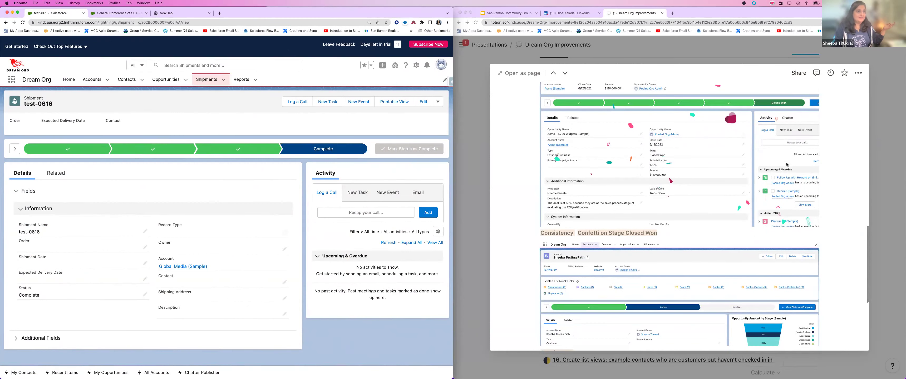
scroll(787, 165, down, 11)
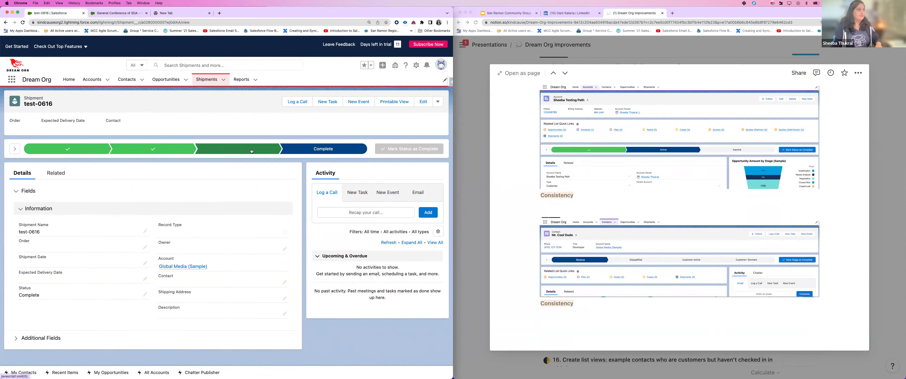
click(892, 200)
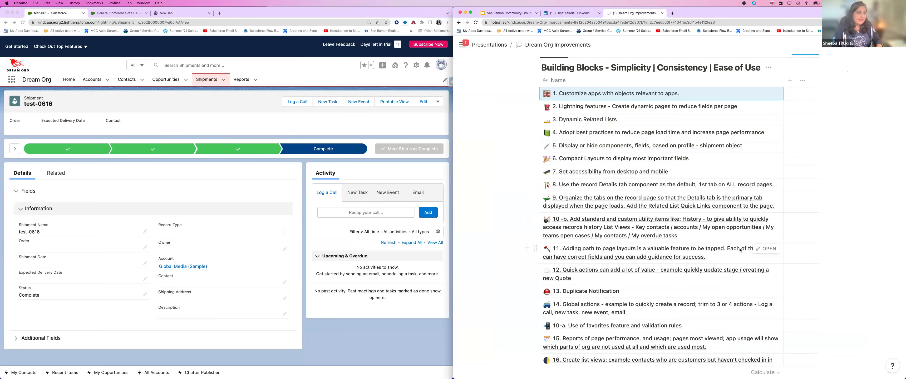
scroll(745, 243, down, 3)
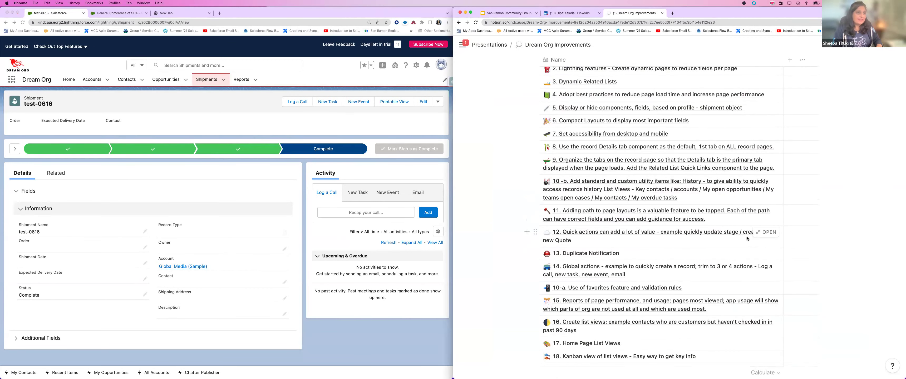
scroll(755, 239, down, 1)
Step: Open item 12 on quick actions, enlarge its New Quote screenshot, and show Salesforce's opportunities list
click(756, 238)
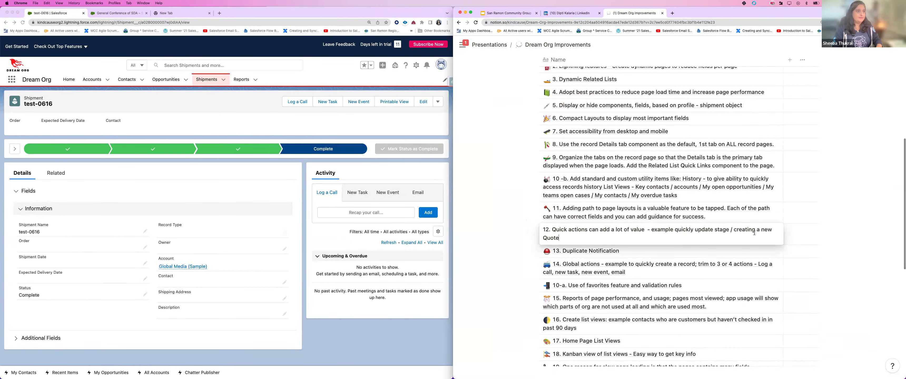
click(868, 235)
click(767, 231)
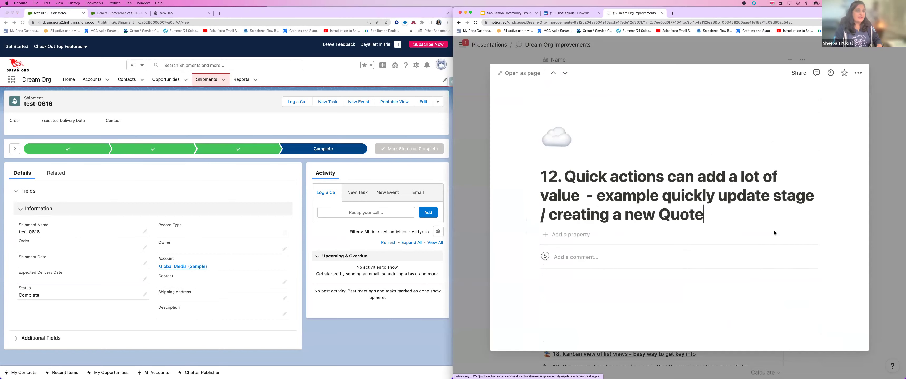
scroll(732, 243, down, 3)
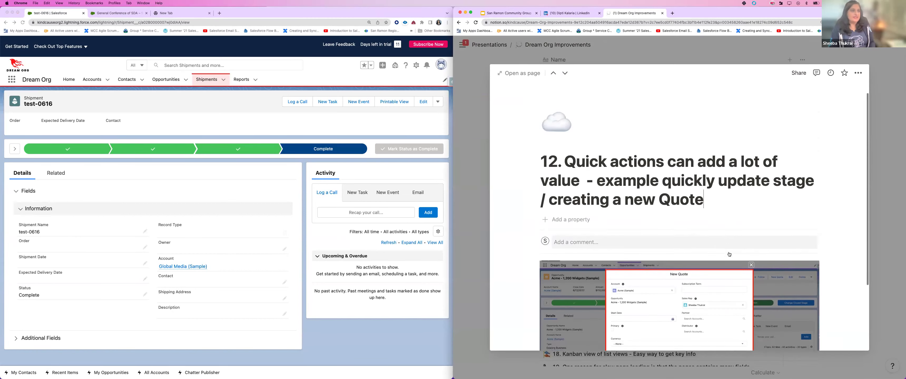
scroll(729, 254, down, 1)
scroll(729, 254, up, 2)
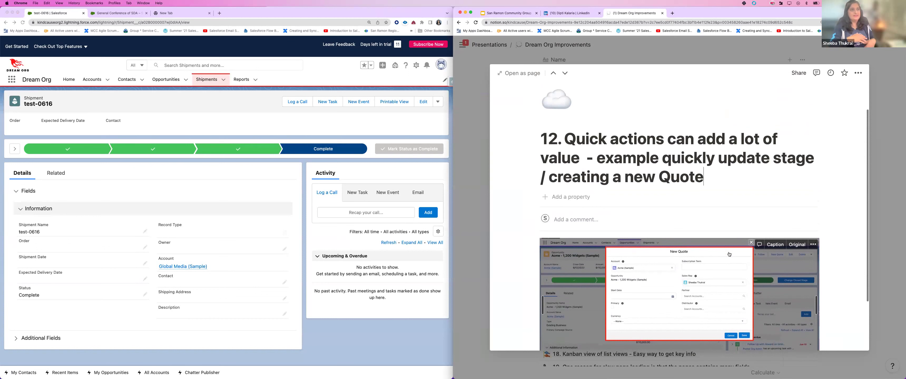
click(713, 269)
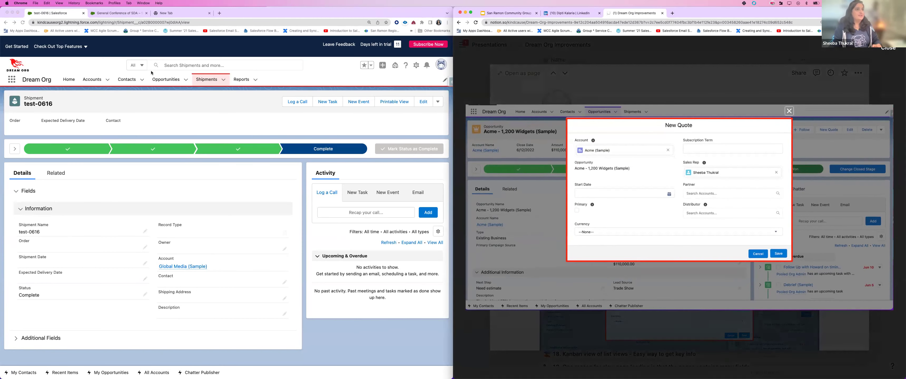
click(166, 79)
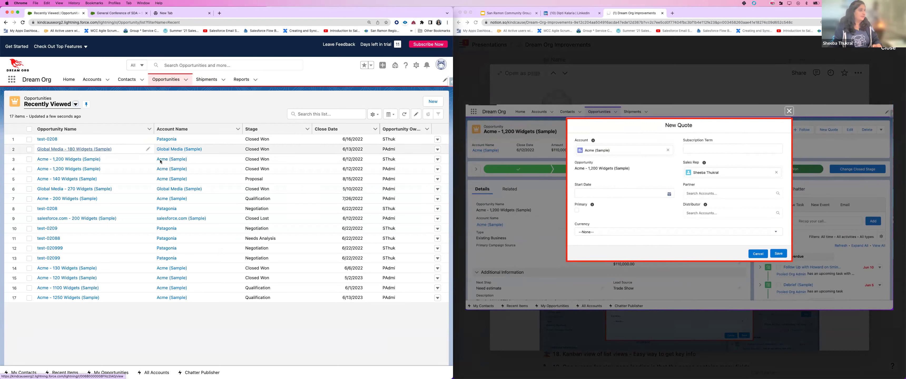
Step: Create and save a new quote on Global Media - 180 Widgets for account Outer Limits Radio Network
click(74, 150)
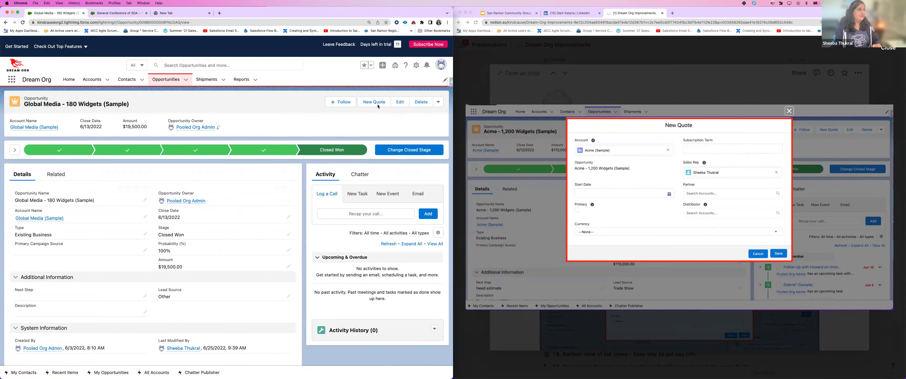
click(378, 105)
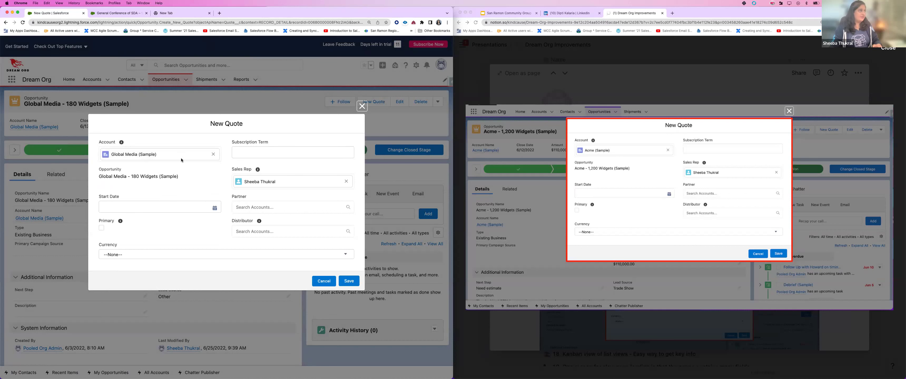
click(187, 155)
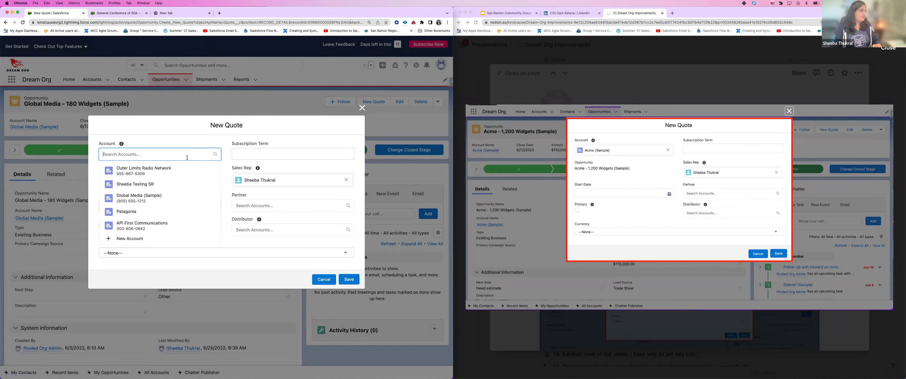
click(89, 187)
click(111, 154)
click(120, 173)
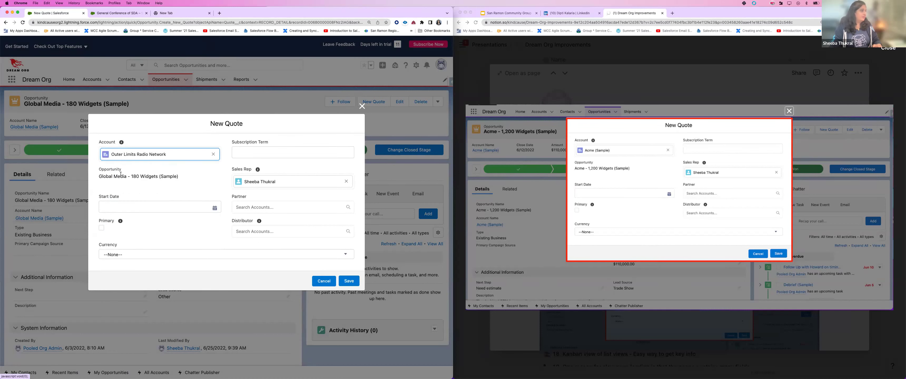
click(133, 209)
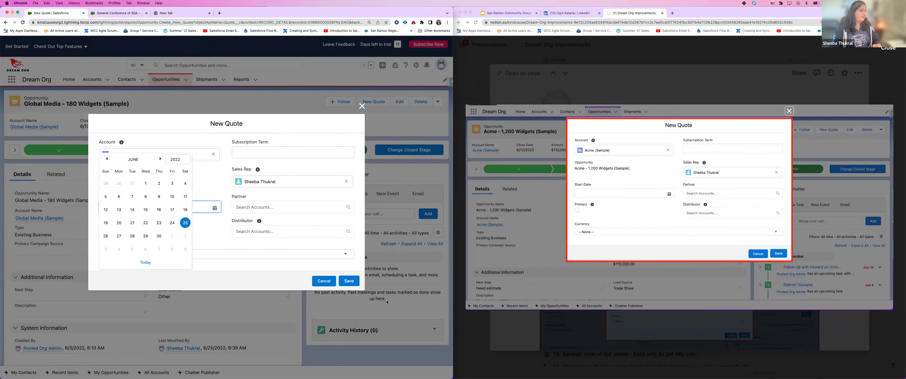
click(343, 285)
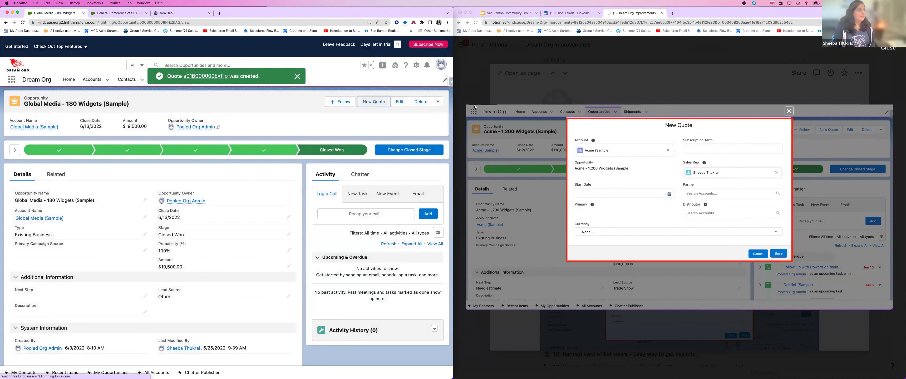
Step: Check the opportunity's related quote, then close Notion's New Quote screenshot and quick-actions page
click(56, 175)
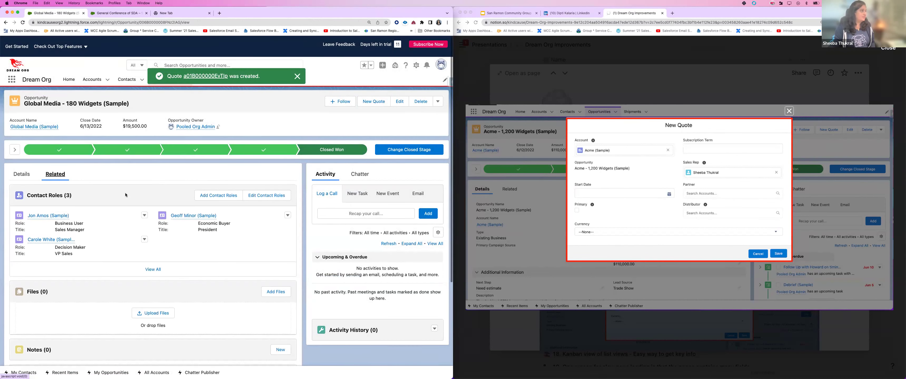
scroll(71, 264, down, 5)
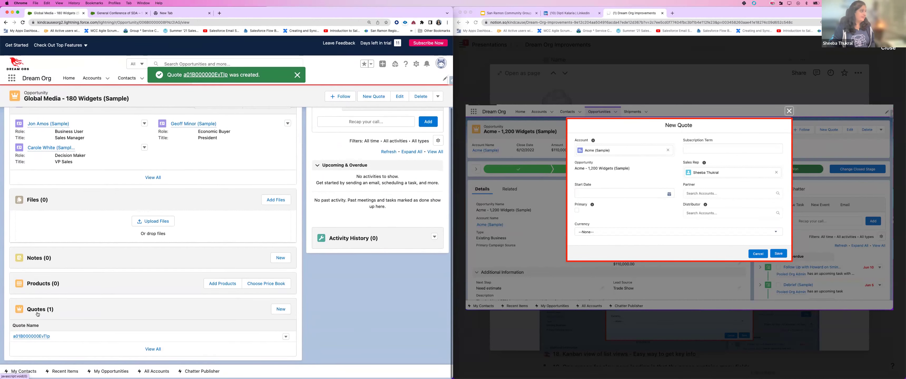
mouse_move(41, 340)
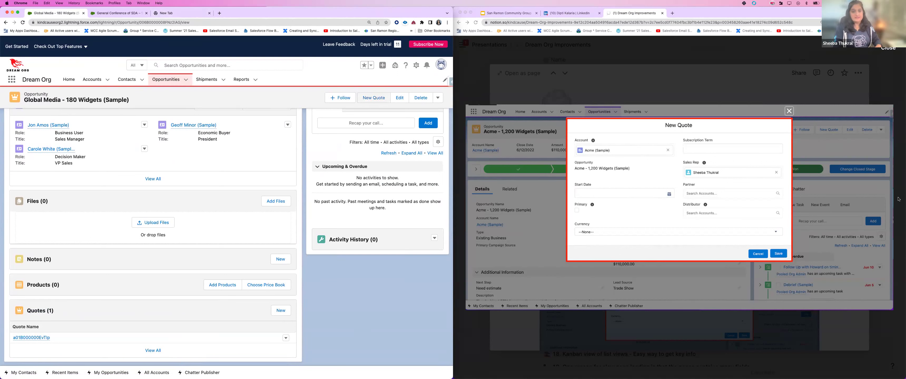
click(891, 51)
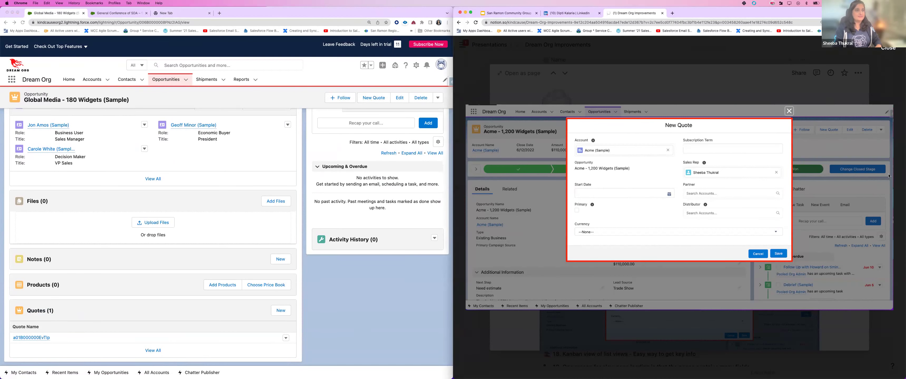
click(660, 227)
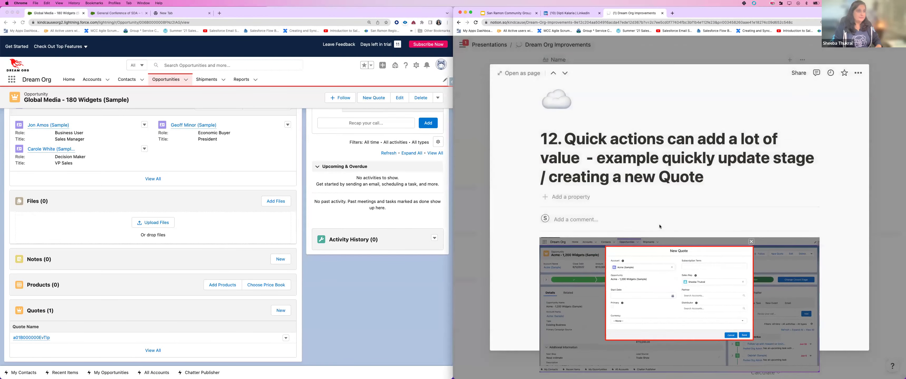
key(Escape)
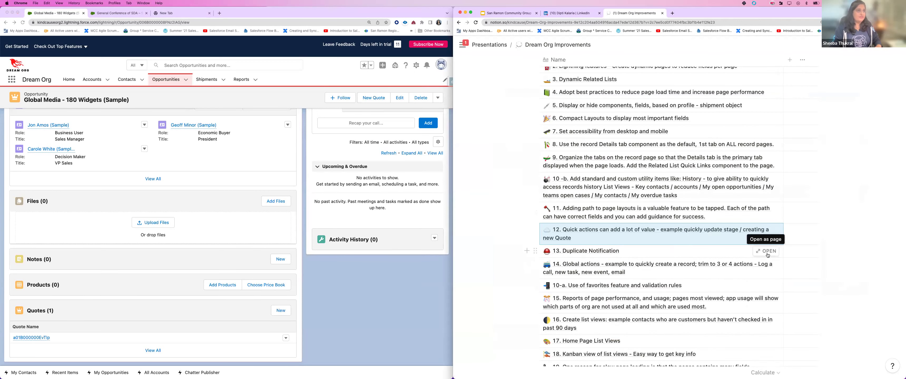
Step: Open Notion's item 13 Duplicate Notification page and skim it
click(768, 253)
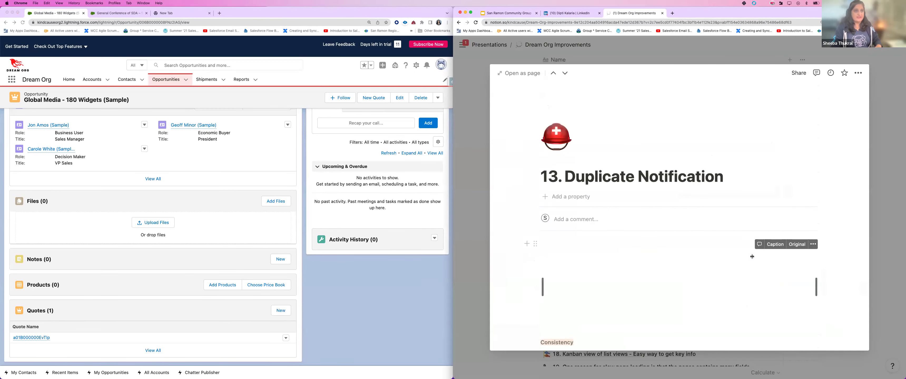
scroll(752, 256, down, 2)
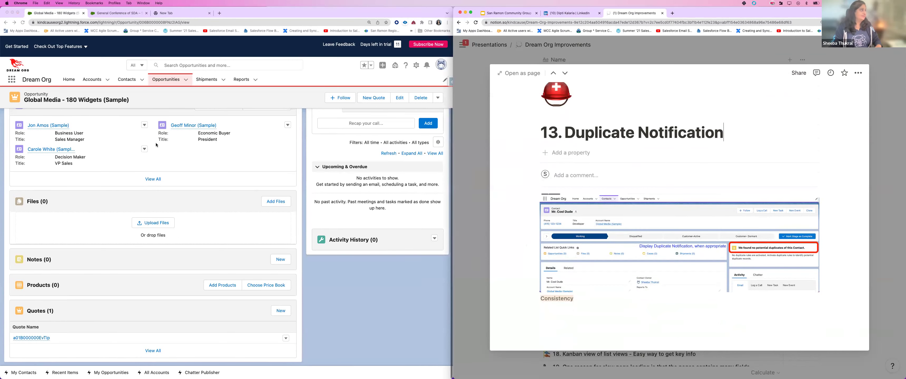
scroll(156, 144, up, 5)
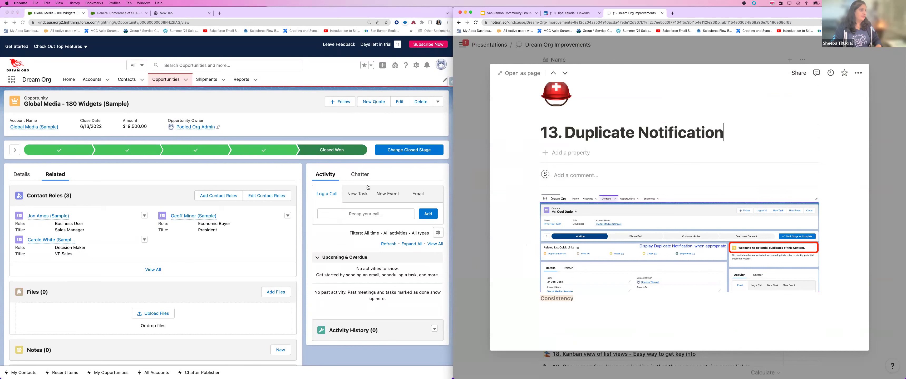
Step: From Recently Viewed contacts, open the Global Media developer contact flagged with one potential duplicate
click(82, 133)
click(21, 175)
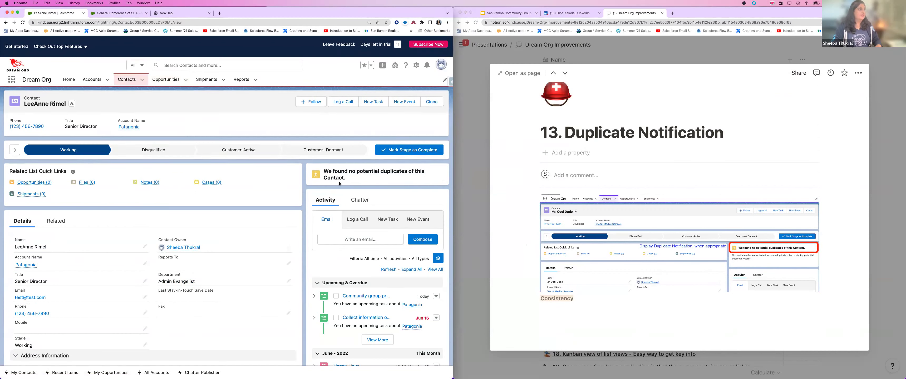
click(128, 80)
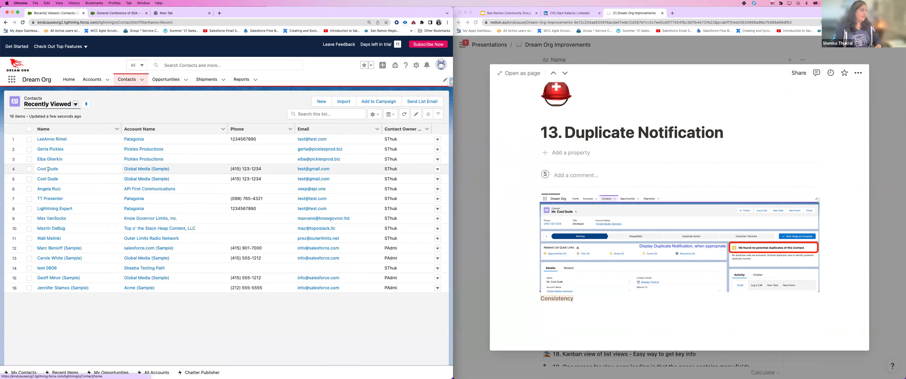
click(50, 180)
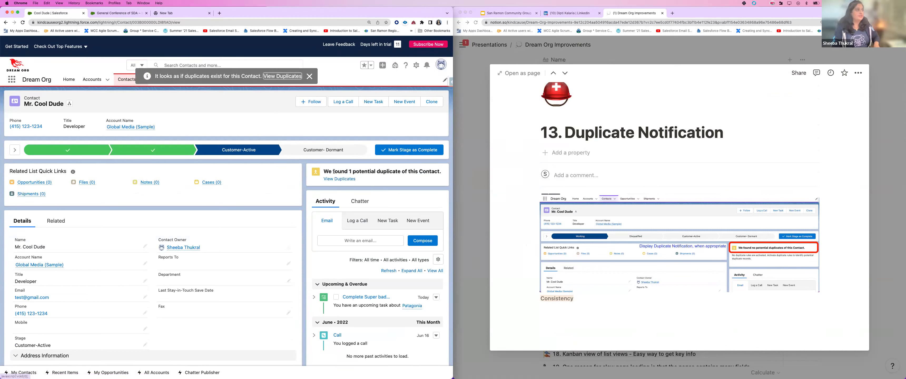
click(416, 65)
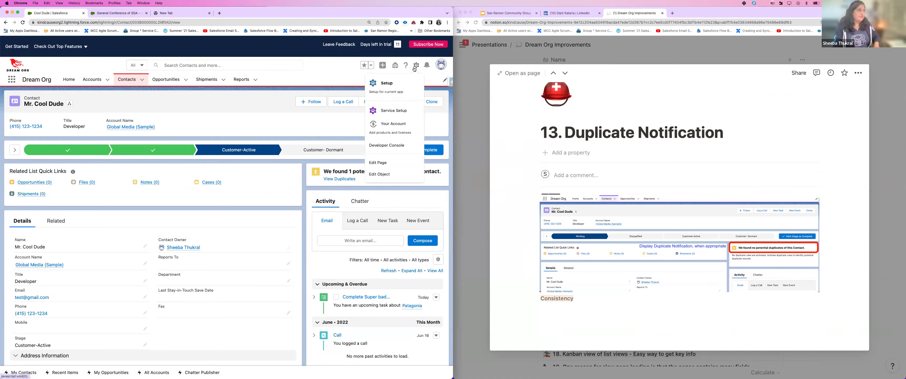
Step: Set the Contact Record Page's Potential Duplicates component to Show Card, save, and return to the contact
click(395, 164)
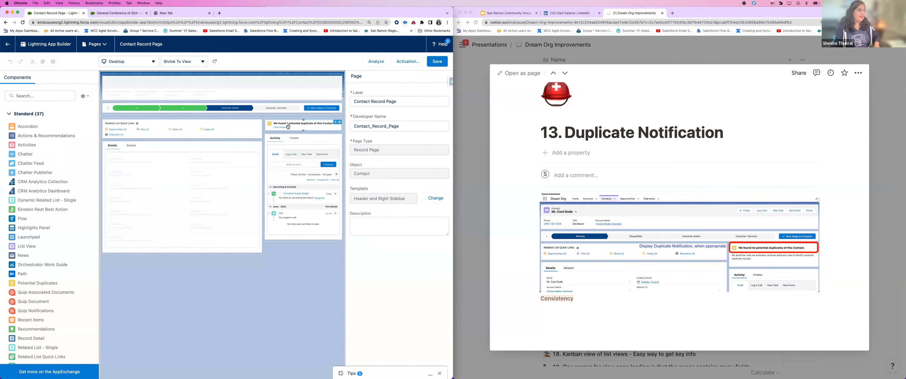
click(288, 126)
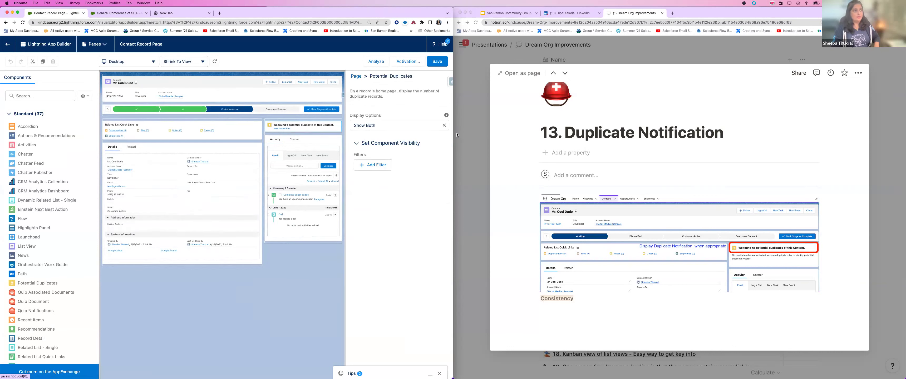
click(444, 126)
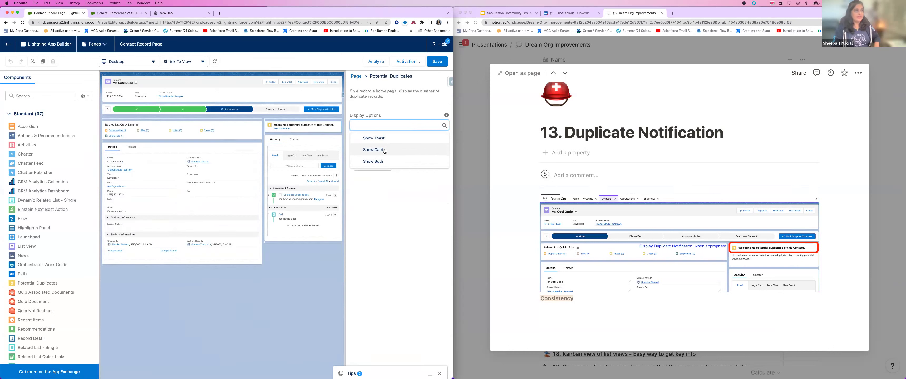
click(385, 151)
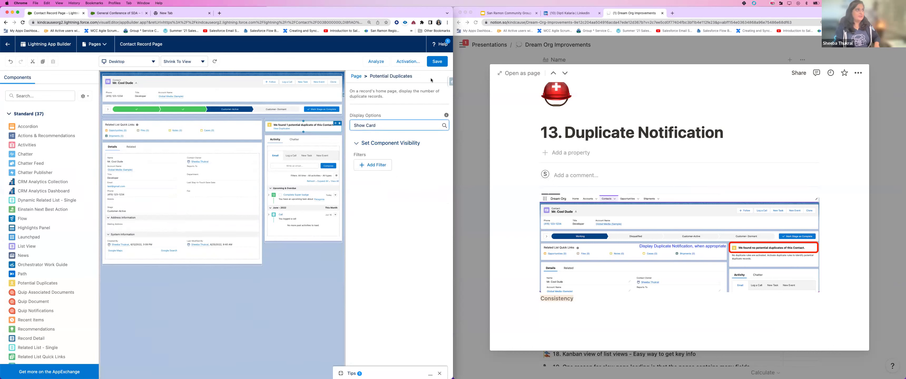
click(437, 61)
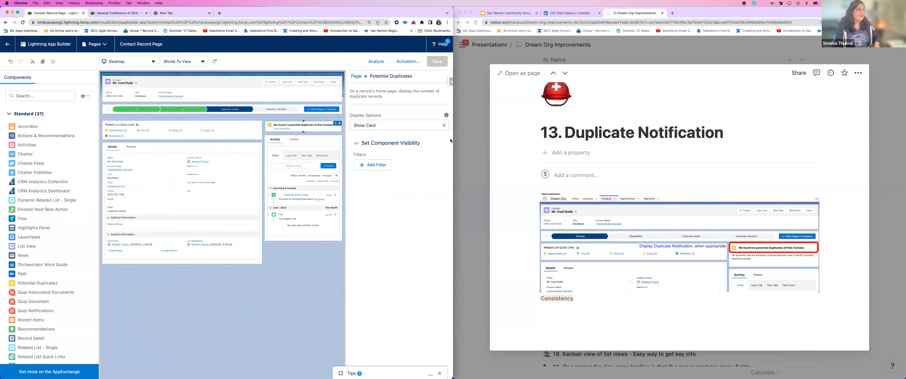
click(10, 61)
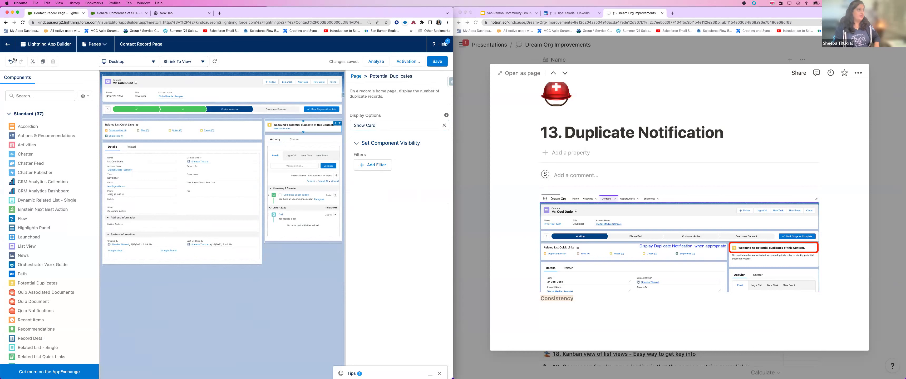
click(9, 48)
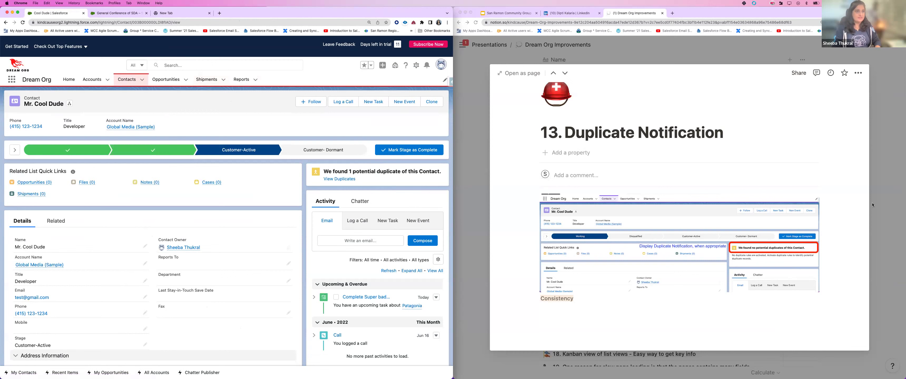
Step: Open Notion's item 14, Global actions improvement page
click(877, 191)
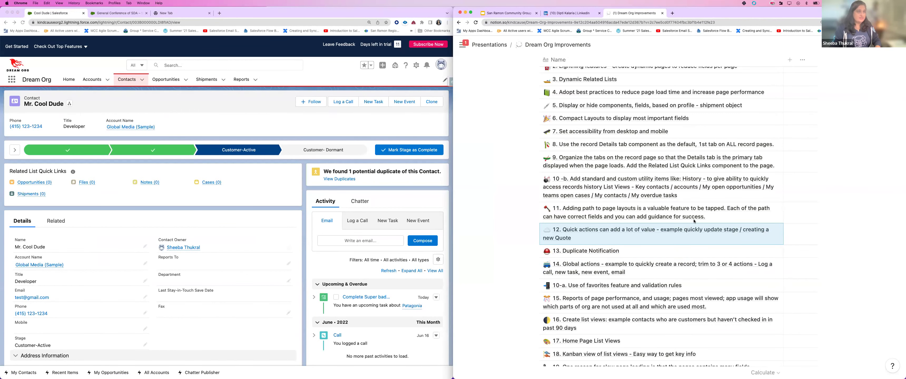
scroll(769, 171, down, 5)
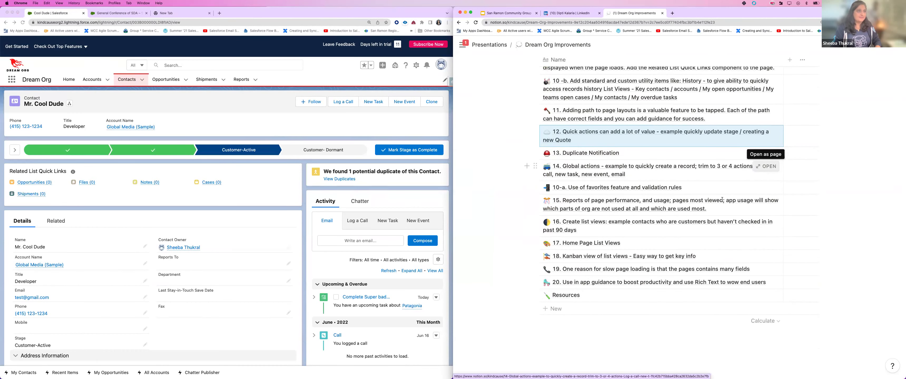
click(766, 167)
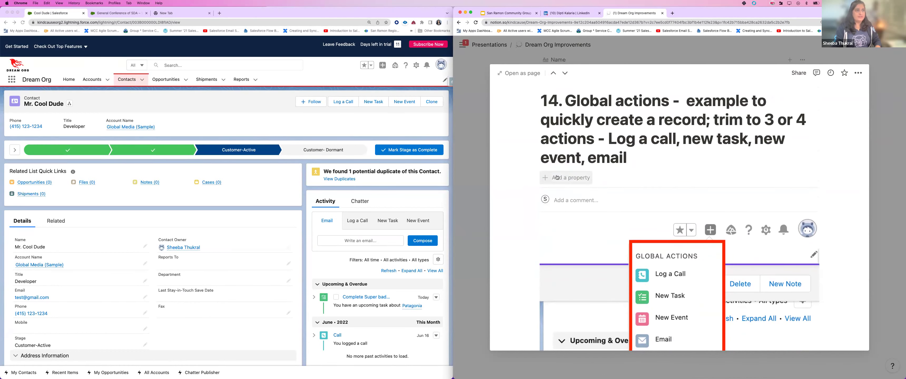
Step: Review the trimmed actions (Log a Call, New Task, New Event, Email), then start a New Task from Global Actions
scroll(690, 231, down, 2)
scroll(690, 231, down, 3)
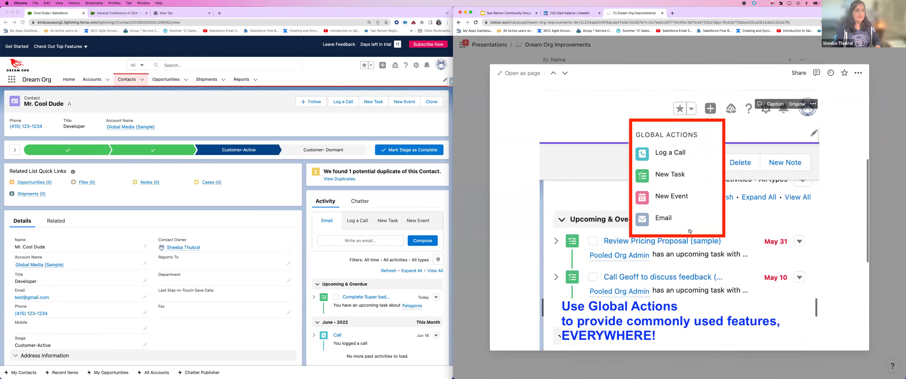
scroll(690, 231, down, 1)
scroll(690, 232, up, 4)
scroll(689, 232, down, 4)
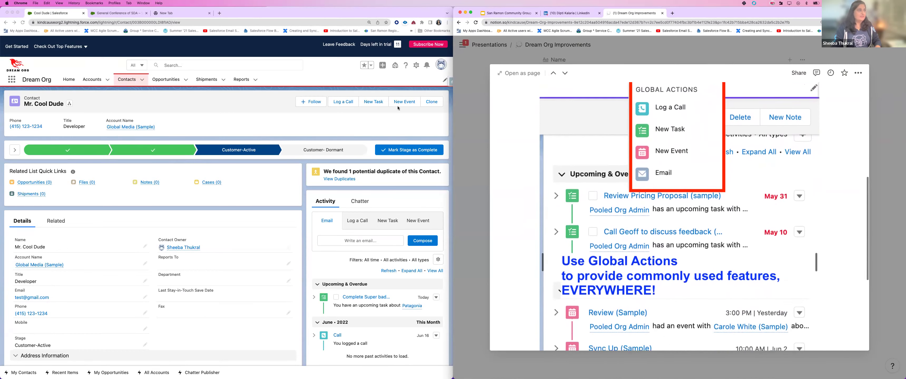
click(382, 66)
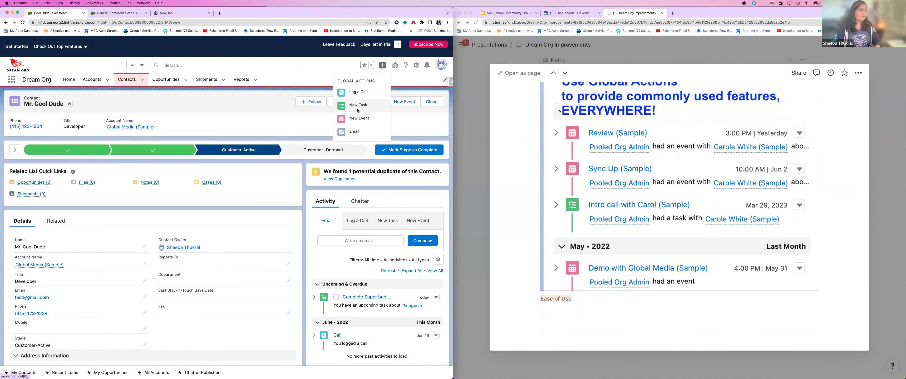
click(358, 105)
Step: Save a Presentation task due 6/25/2022, linked to Cool Dude and related to the Patagonia account
text(Presenta)
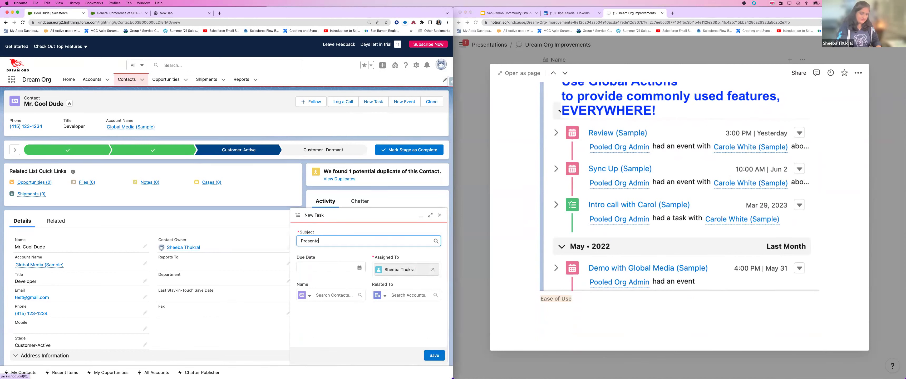
text(tio)
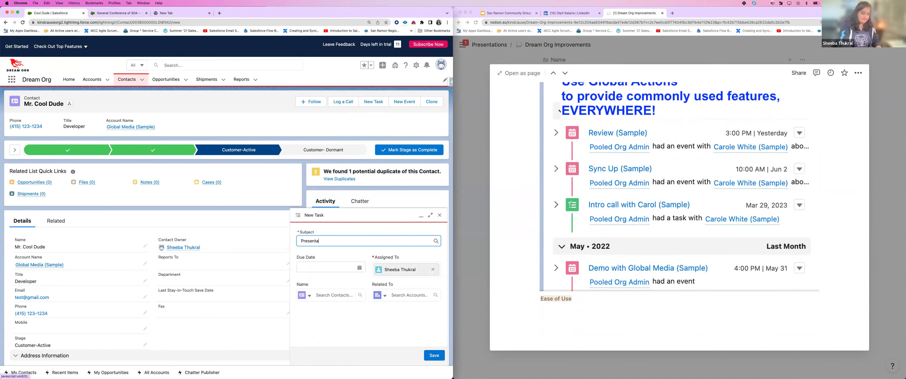
text(n)
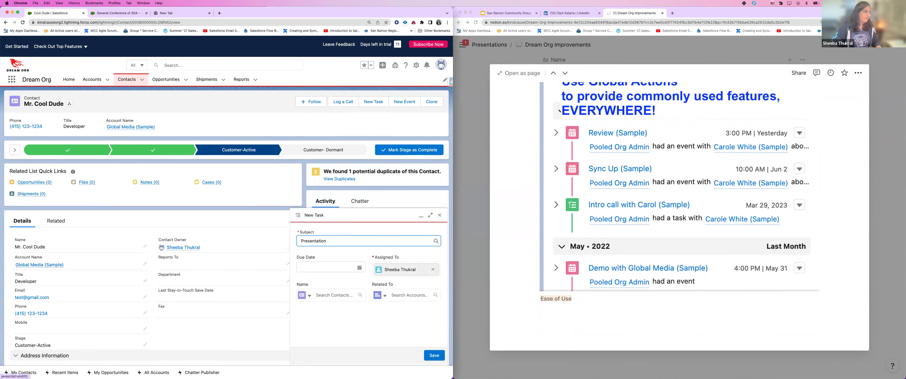
click(362, 268)
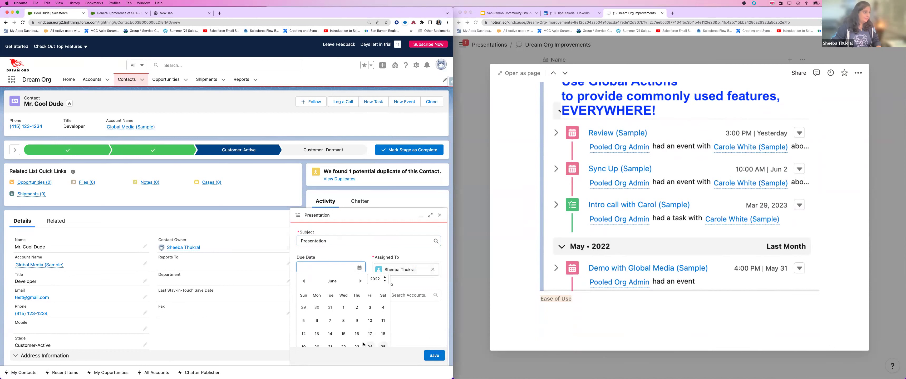
click(384, 346)
click(329, 295)
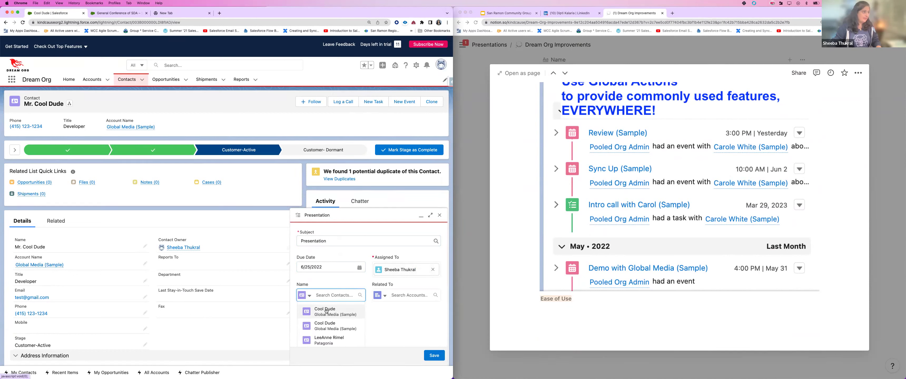
click(327, 311)
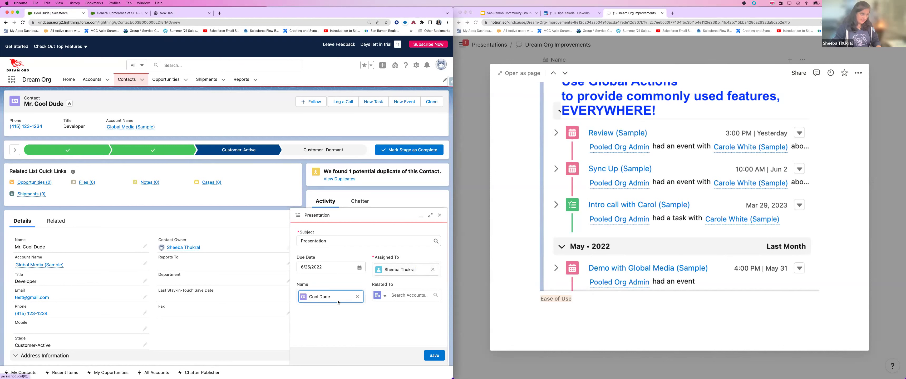
click(405, 295)
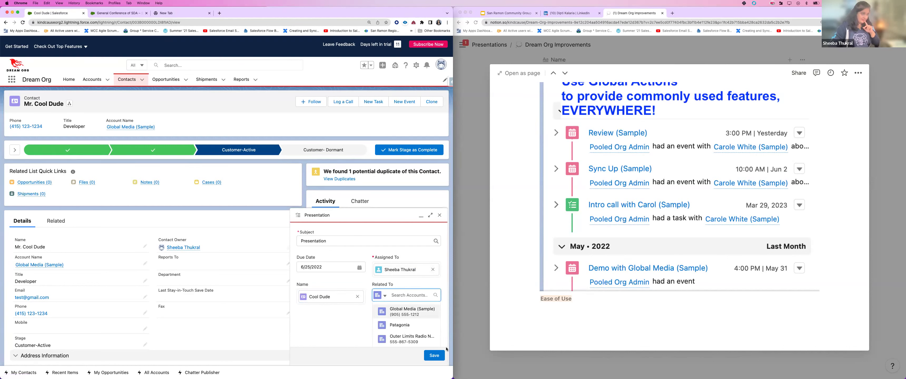
click(405, 327)
click(438, 355)
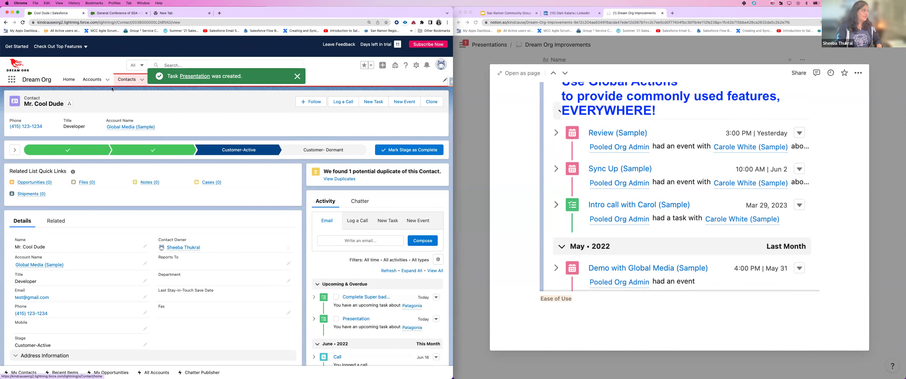
click(126, 80)
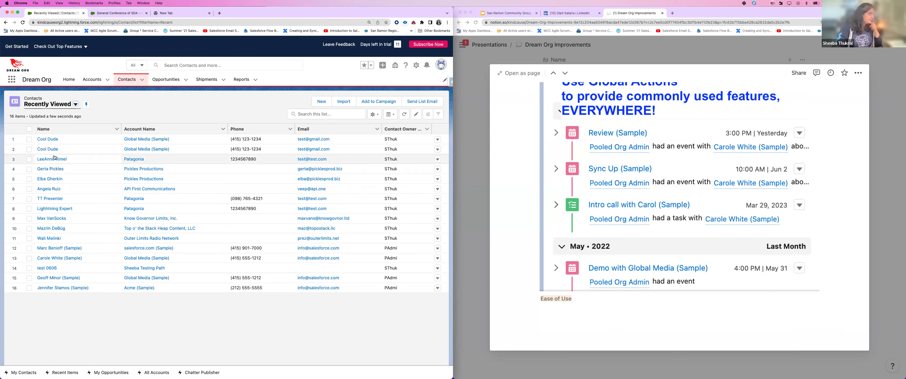
click(139, 161)
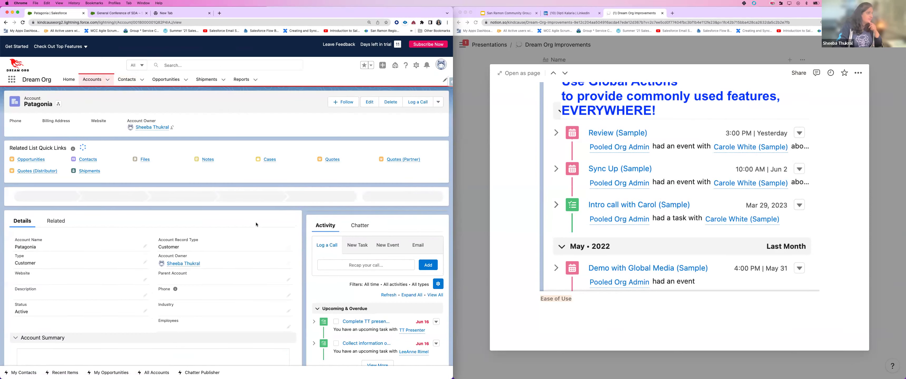
scroll(262, 223, down, 2)
scroll(262, 224, down, 7)
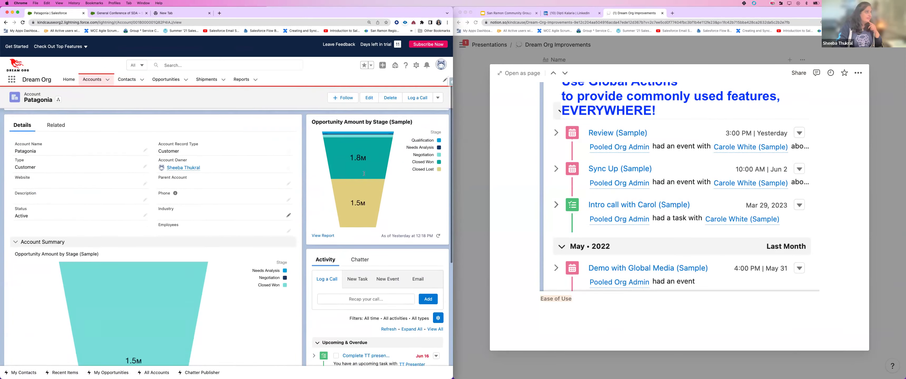
scroll(360, 246, down, 1)
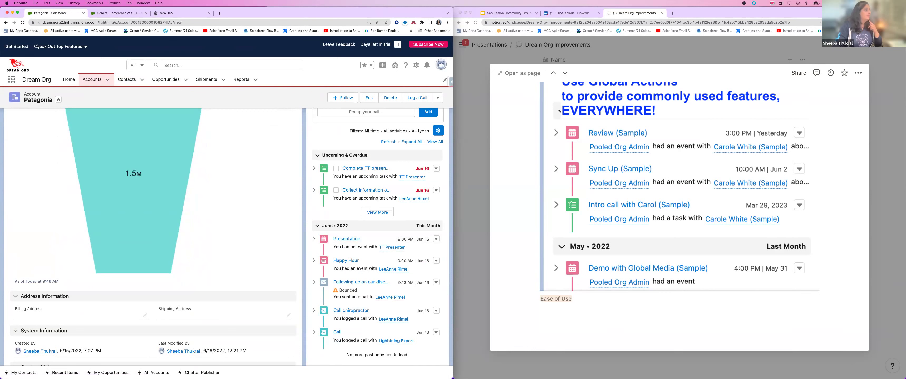
click(5, 23)
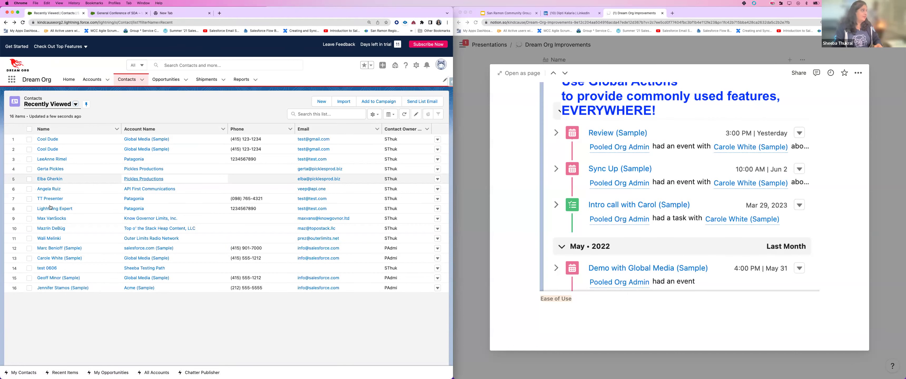
click(48, 140)
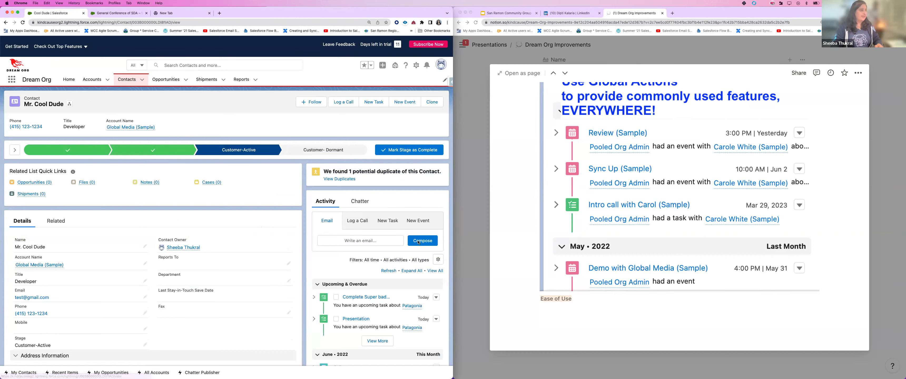
scroll(358, 236, down, 5)
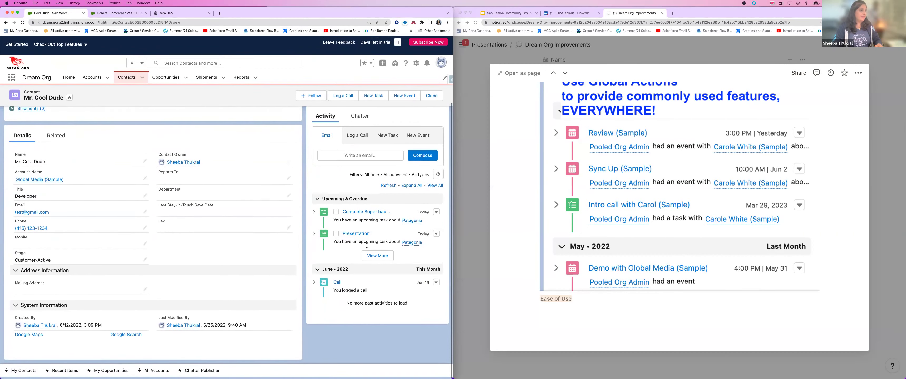
click(382, 65)
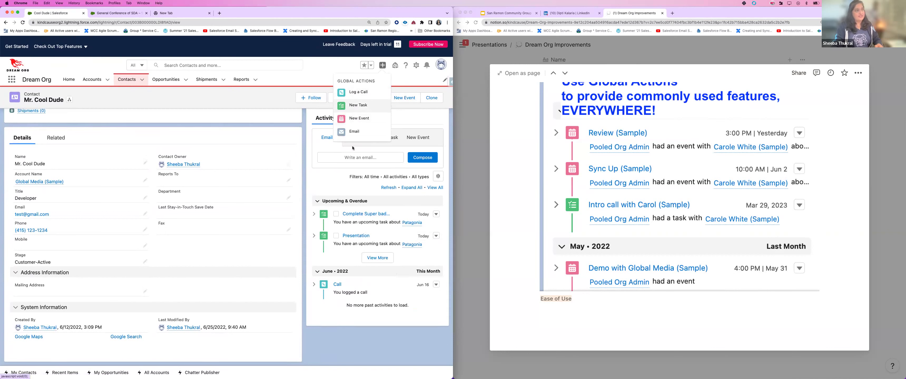
click(354, 132)
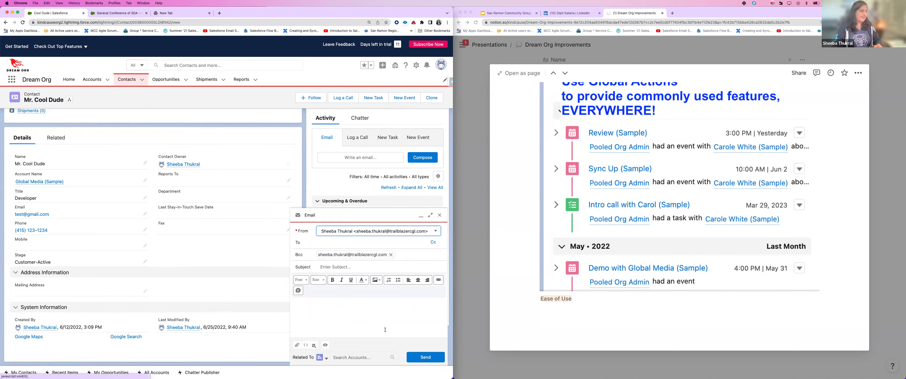
click(314, 347)
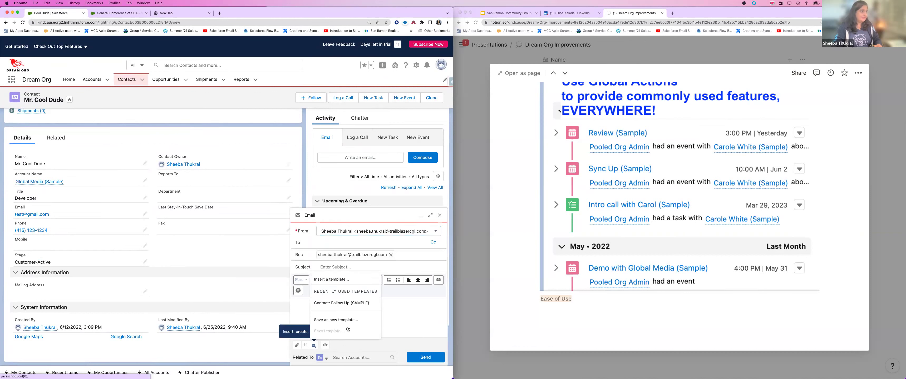
click(396, 319)
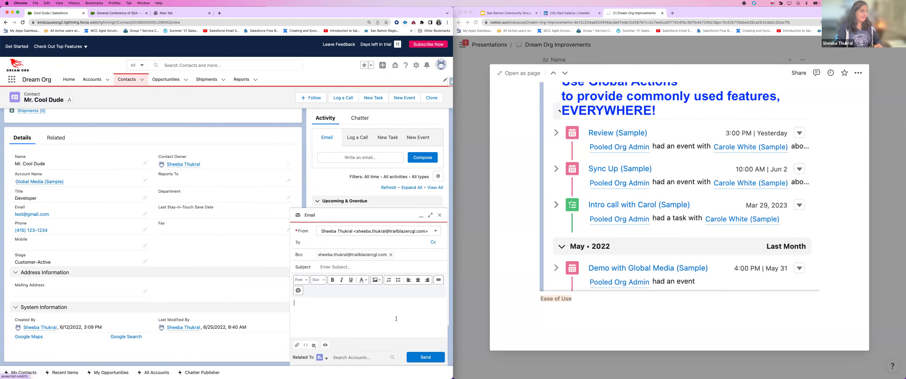
click(439, 215)
click(382, 66)
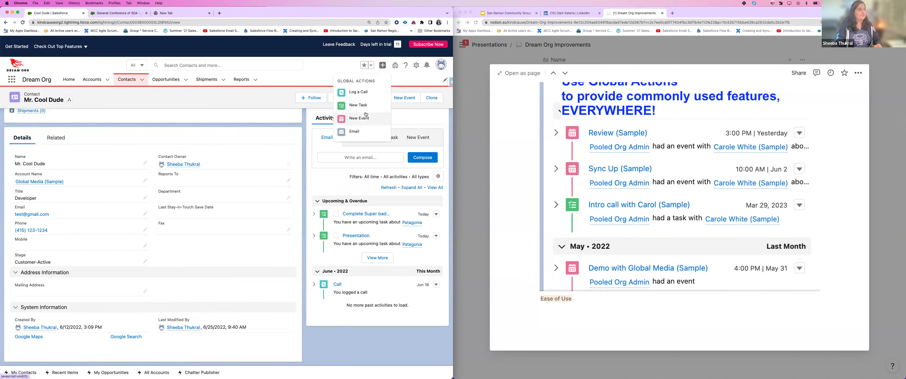
click(353, 119)
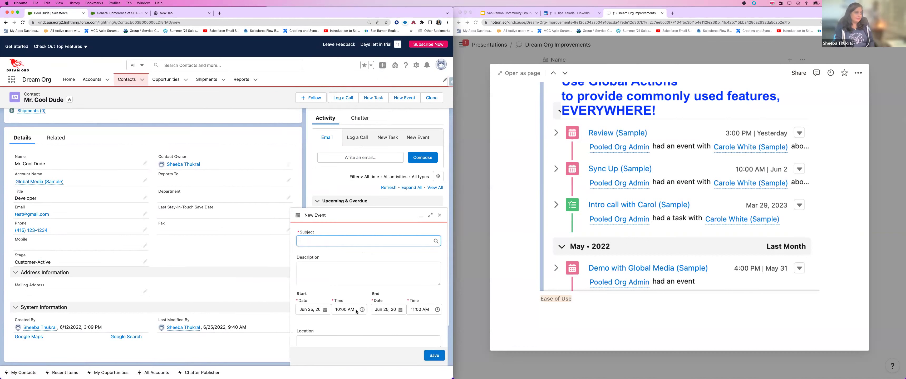
scroll(334, 307, down, 2)
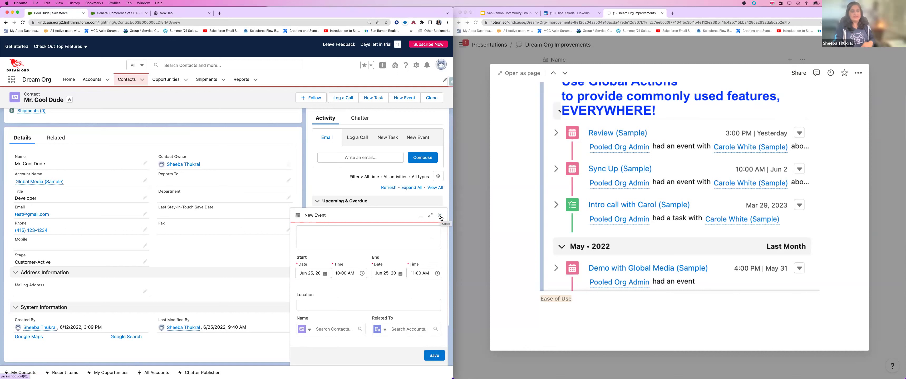
click(440, 216)
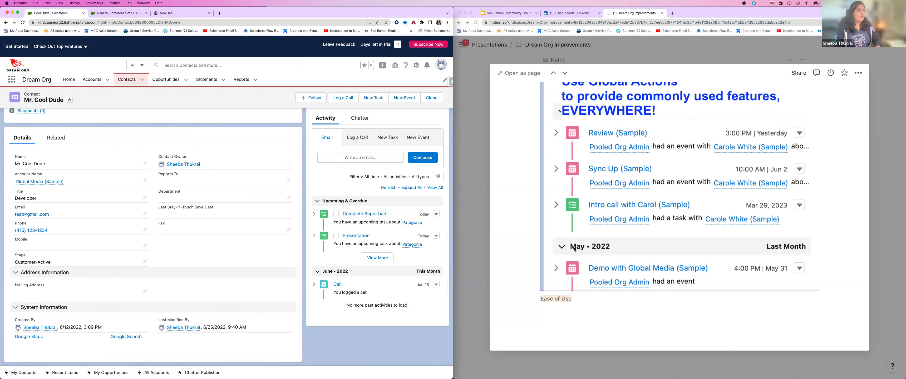
click(874, 215)
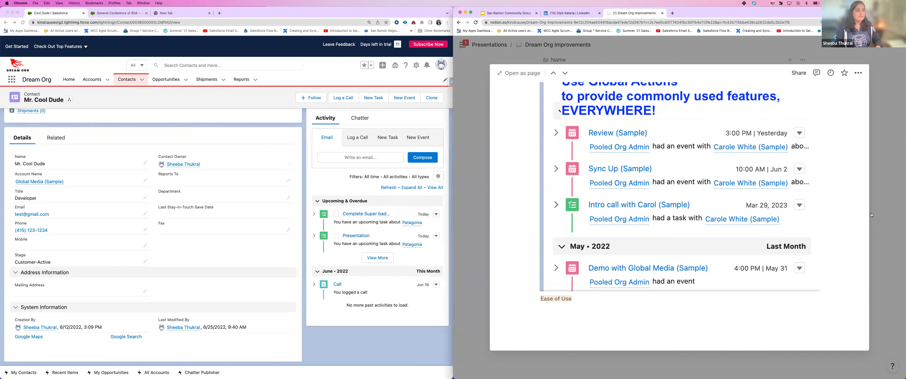
Step: Close the slide and bring up the favorites and validation rules notes page in Notion
key(Escape)
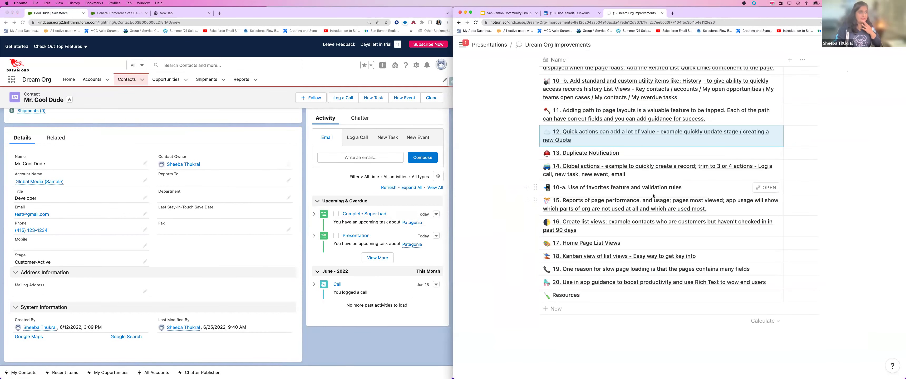
click(766, 187)
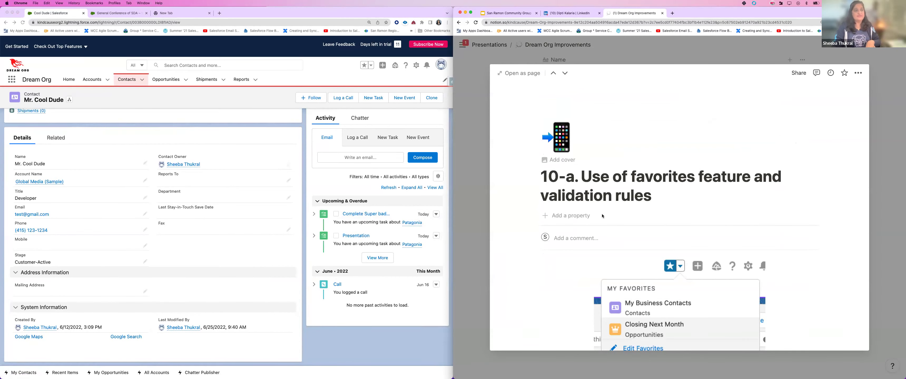
scroll(641, 222, down, 5)
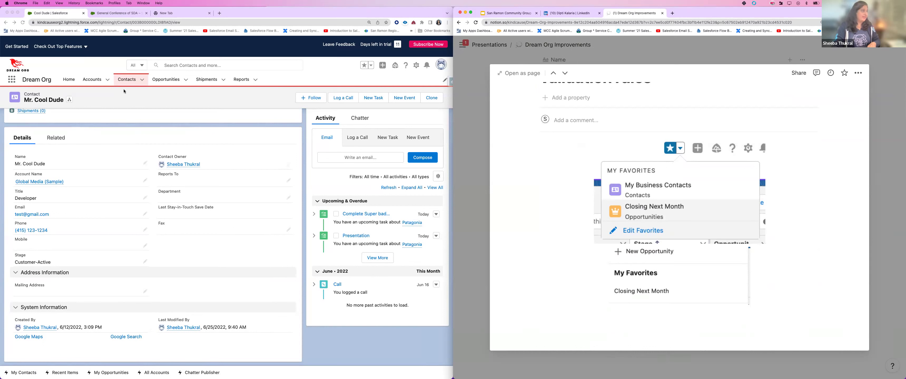
Step: Switch the Contacts list view to My Contacts and show the saved favorites
click(125, 80)
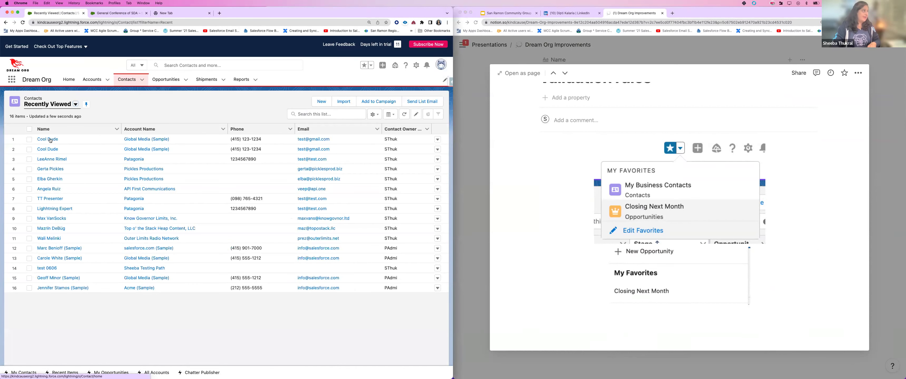
click(75, 106)
click(67, 162)
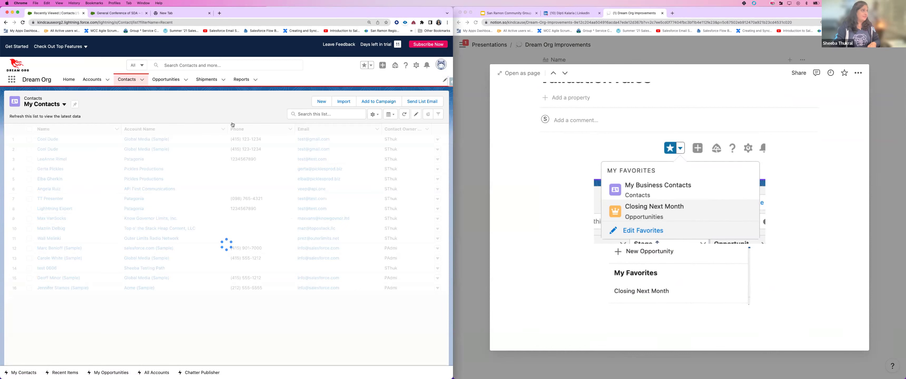
click(371, 65)
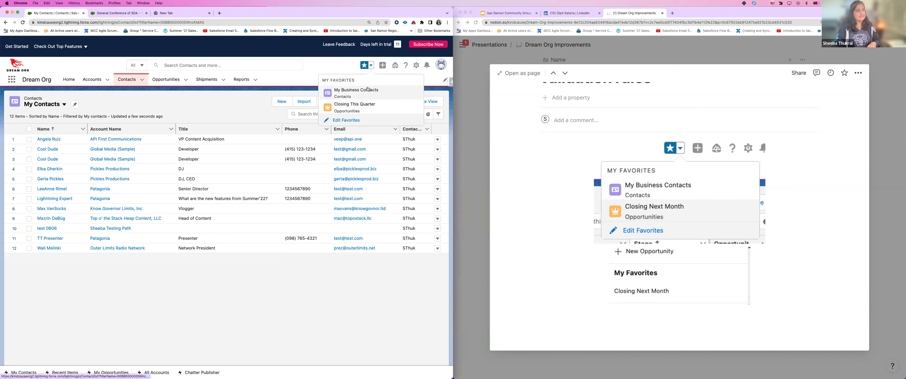
Step: Rename the My Business Contacts favorite to My Tennis Contacts
click(346, 121)
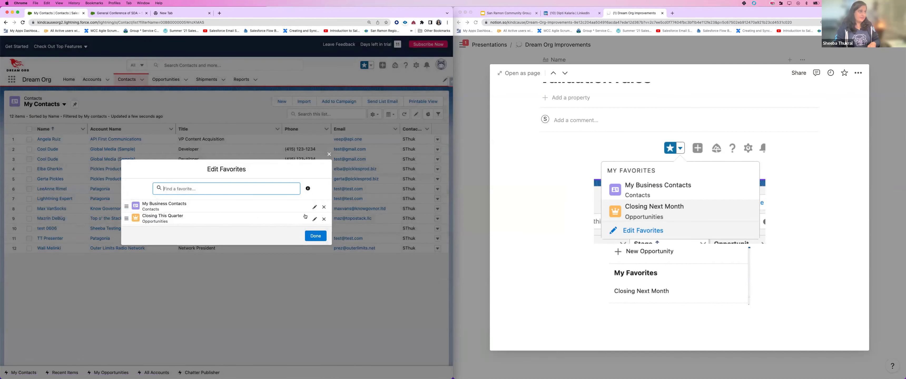
click(315, 208)
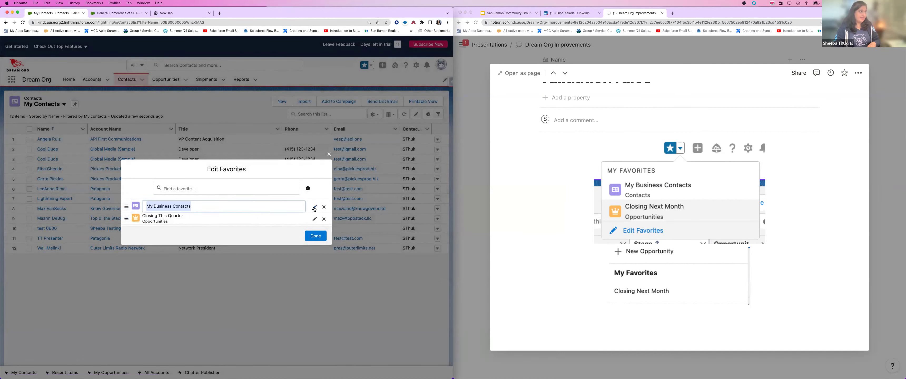
double_click(162, 207)
text(Tennis)
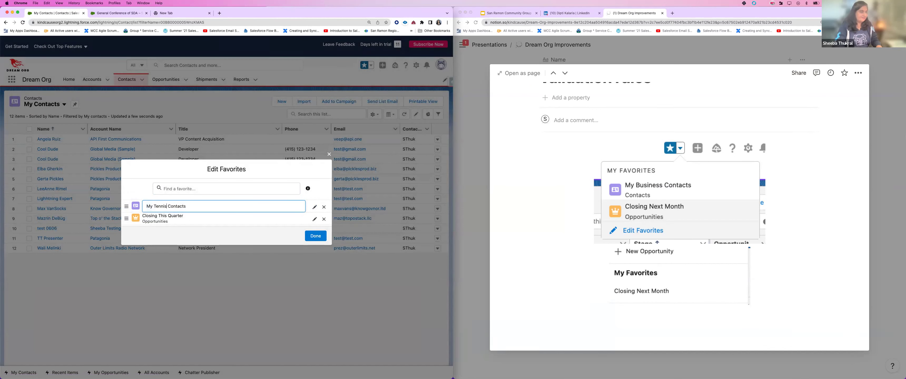
click(315, 236)
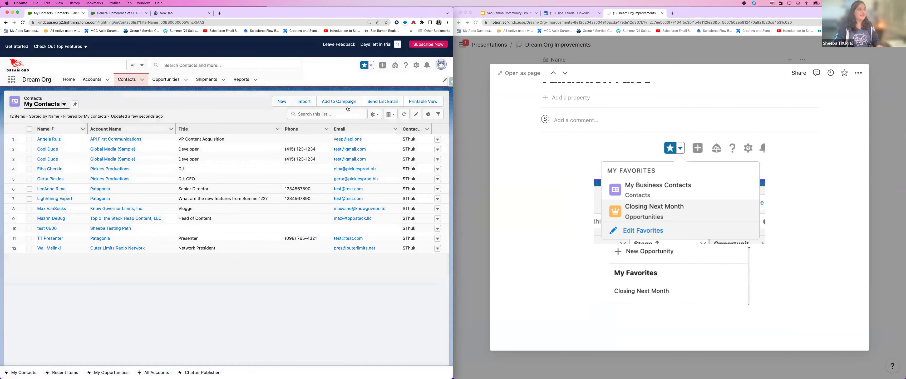
click(370, 66)
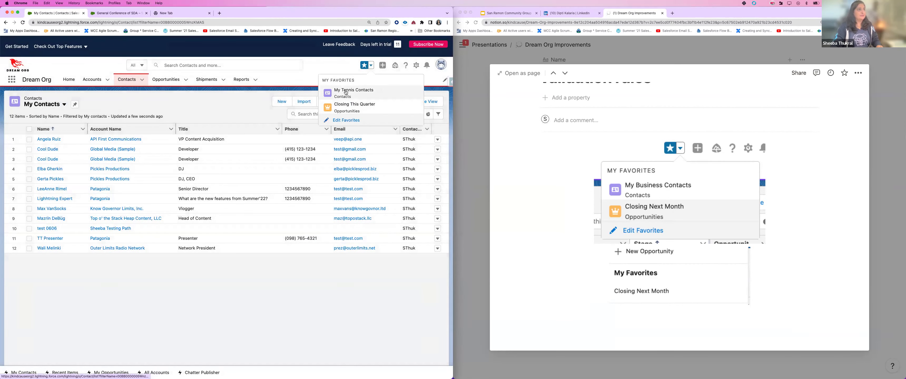
Step: Drag Closing This Quarter above My Tennis Contacts in Edit Favorites and finish
click(338, 121)
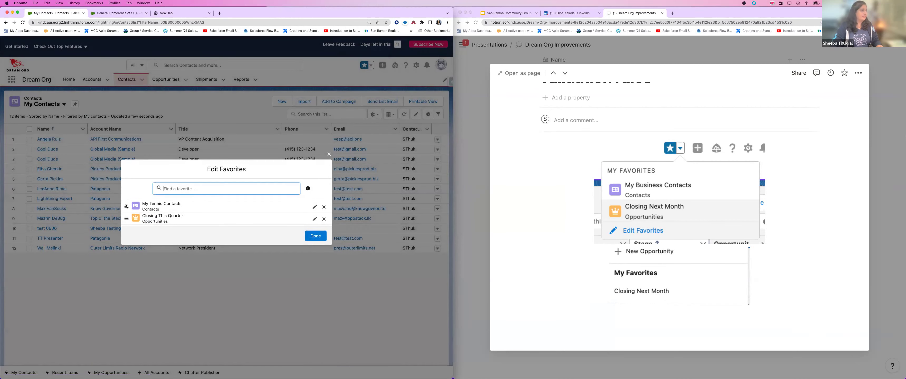
drag(129, 212, 135, 193)
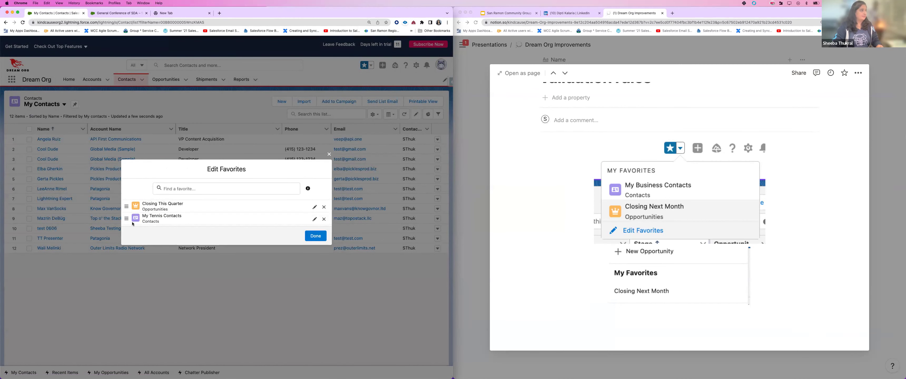
click(315, 240)
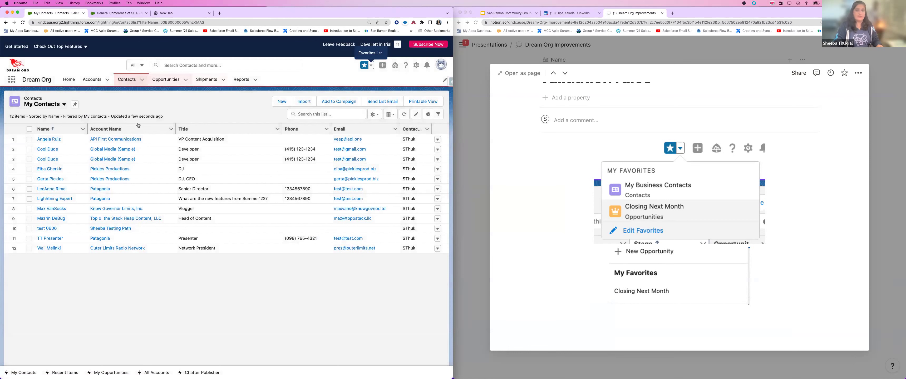
Step: Review the favorites listed under the Contacts and Opportunities tab menus
click(142, 79)
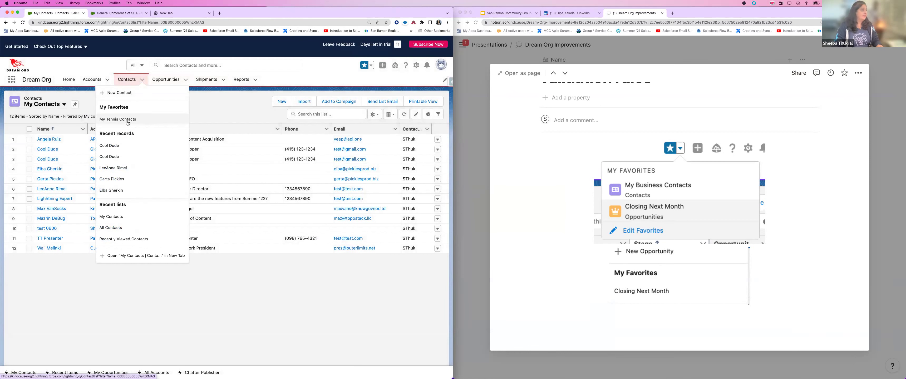
click(186, 80)
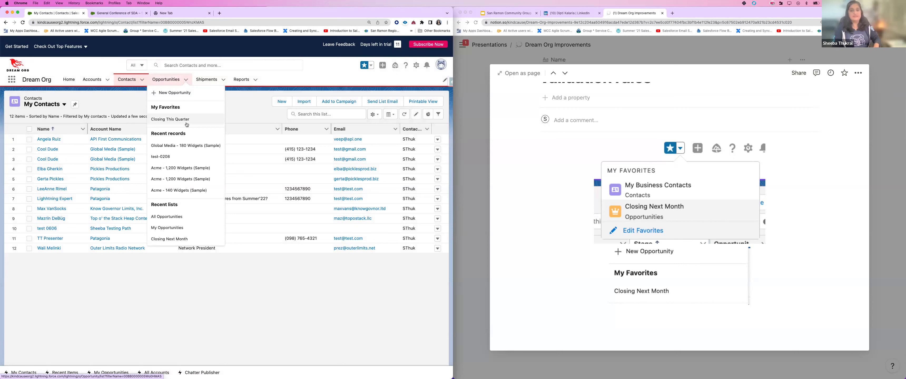
click(257, 309)
Step: Check the Favorites star list, then return to Notion and close the page preview
click(369, 65)
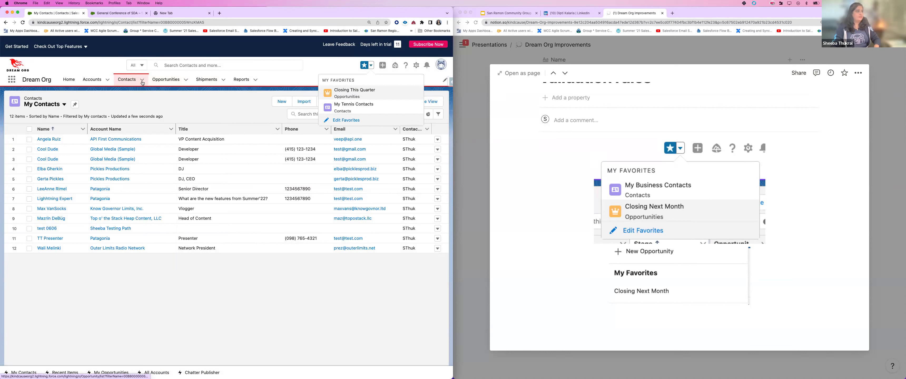
click(369, 65)
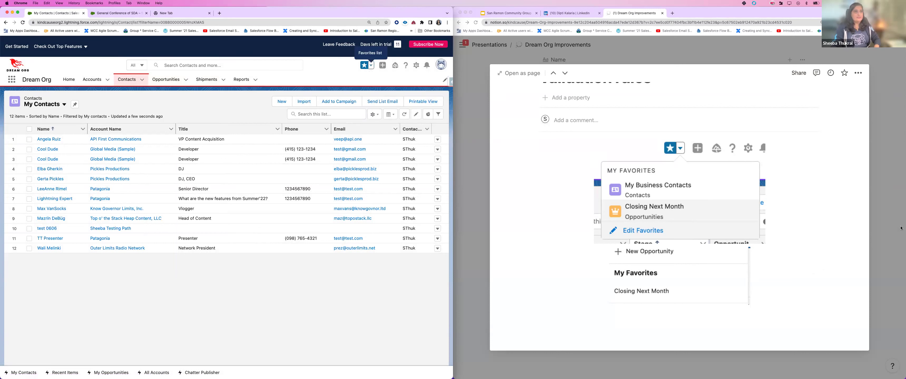
click(891, 222)
click(891, 223)
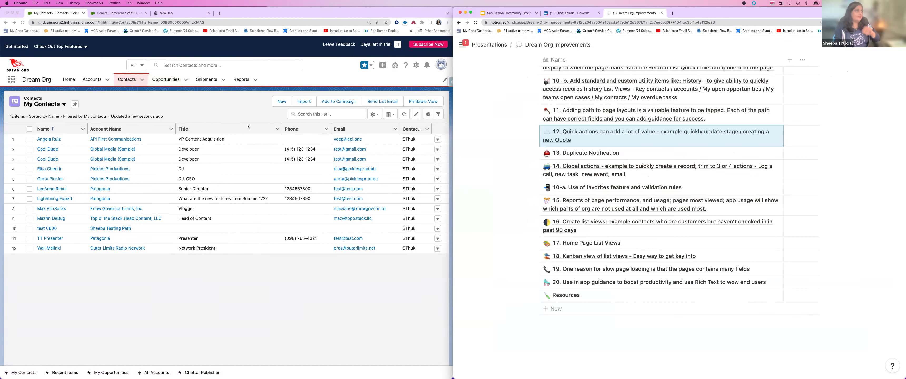
Step: Change Global Media (Sample)'s account record type to Competitor and save, then launch Salesforce Inspector
click(93, 79)
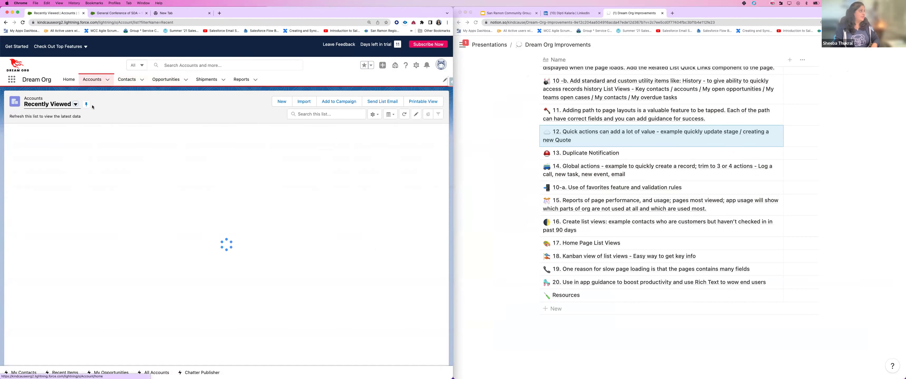
click(41, 140)
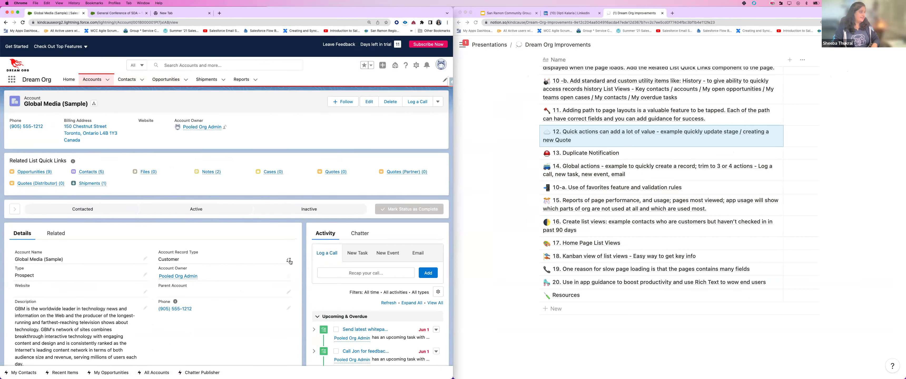
click(289, 260)
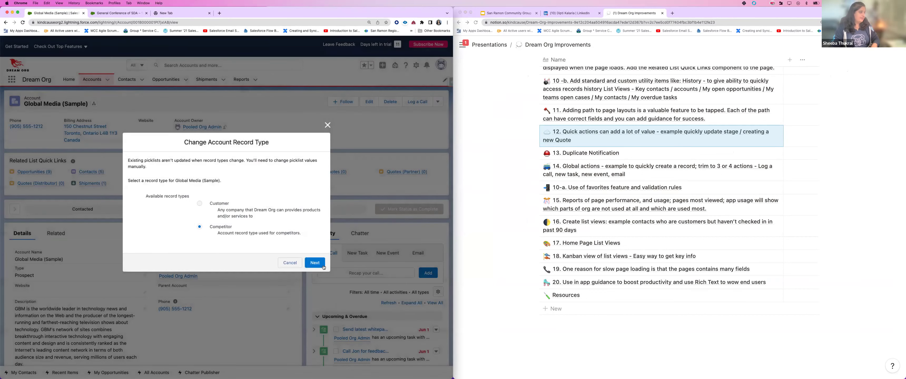
click(316, 264)
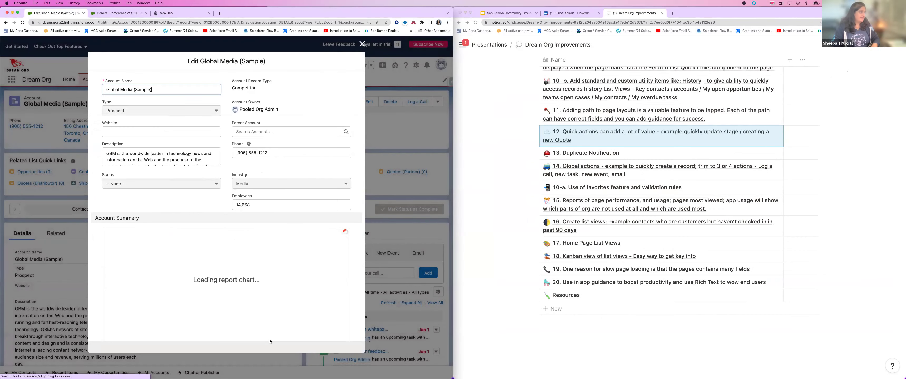
click(270, 340)
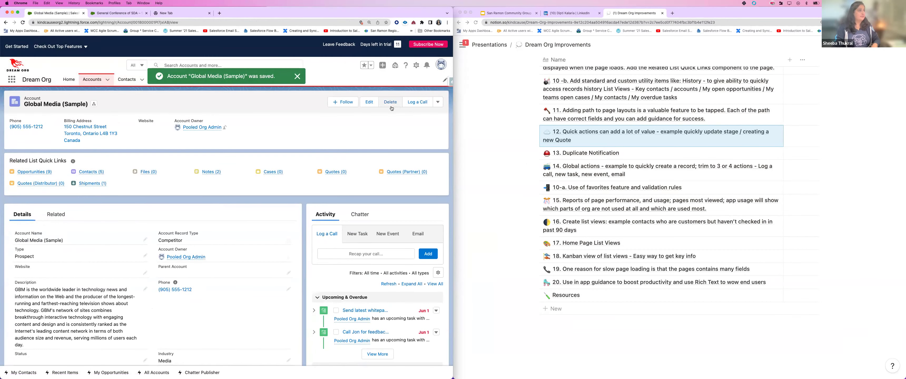
key(ctrl+alt+i)
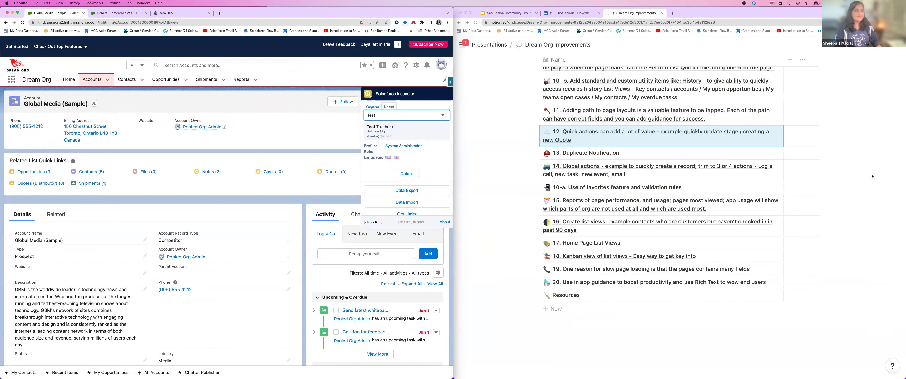
Step: As the test user, try changing Global Media (Sample)'s record type and confirm the save error
click(378, 133)
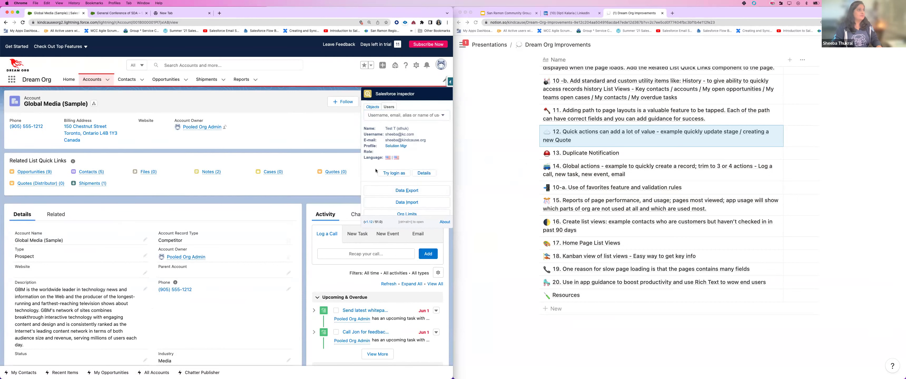
click(386, 173)
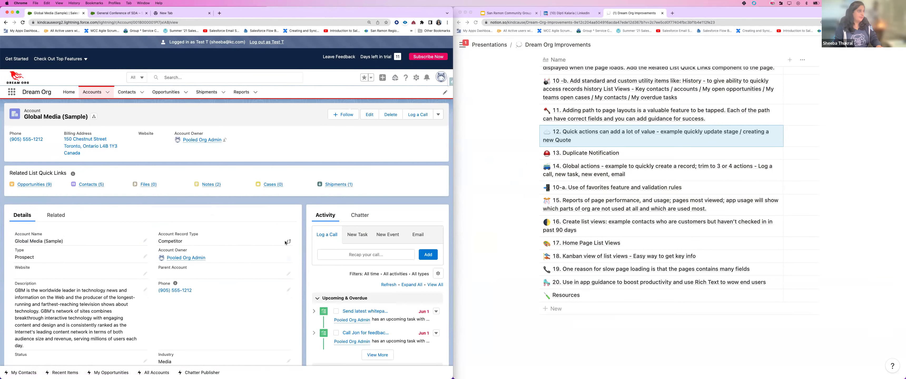
click(288, 241)
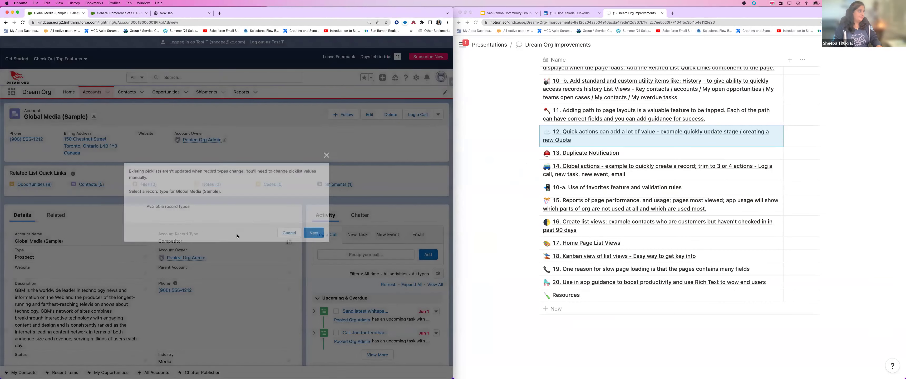
click(317, 264)
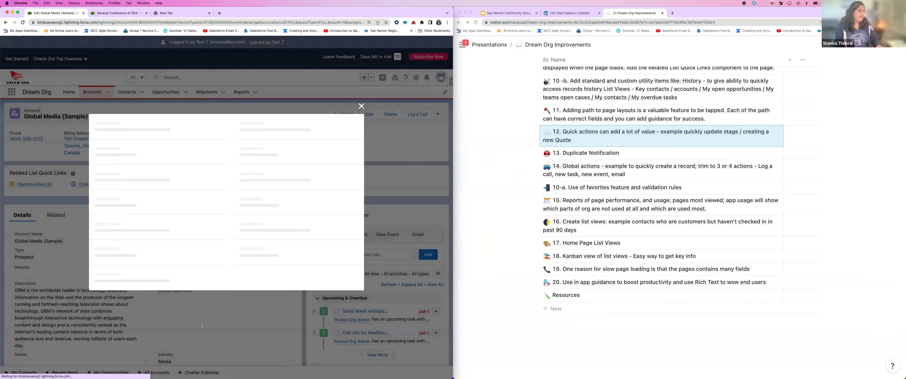
click(263, 342)
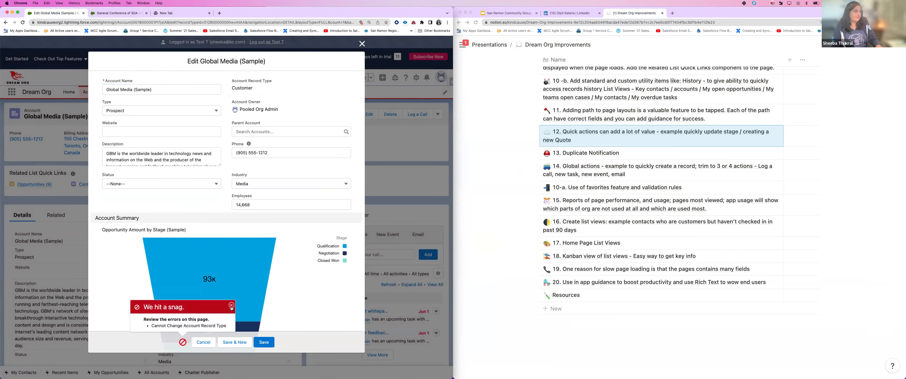
click(231, 305)
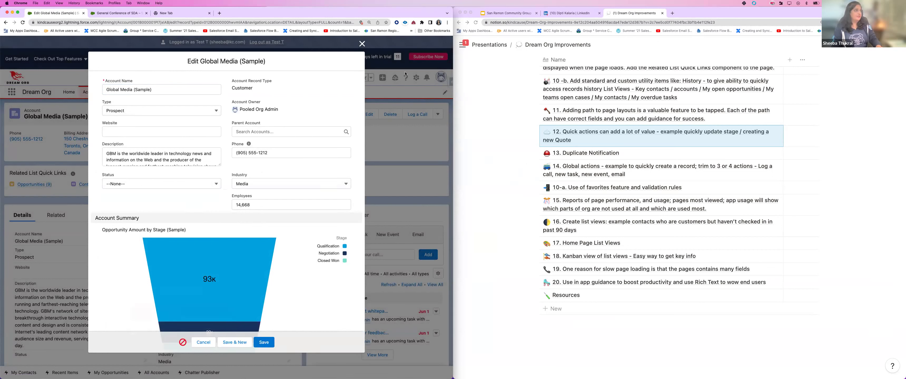
click(362, 45)
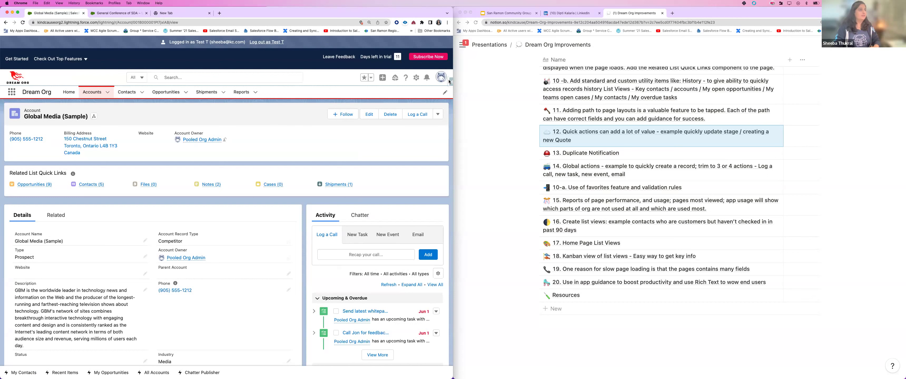
Step: Log out of the test user session and sign back in as the admin
click(259, 43)
click(95, 165)
text(•••••••••)
key(Return)
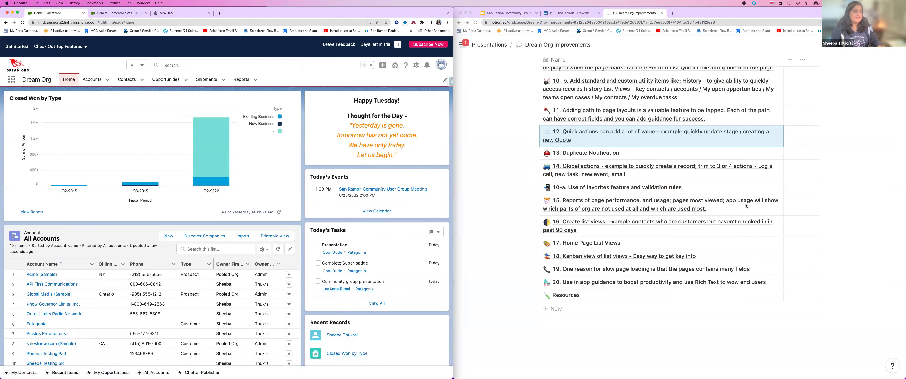
Step: Open Notion item 15 and enlarge its 'Use Report Chart Components' homepage screenshot
click(760, 208)
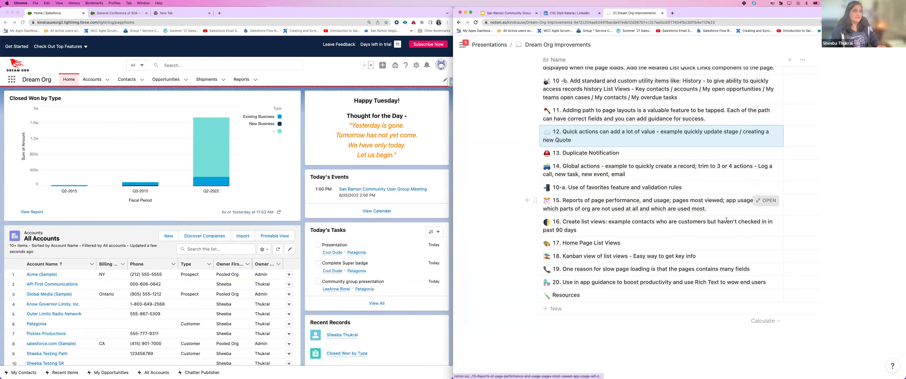
click(760, 203)
scroll(629, 174, down, 4)
scroll(630, 173, down, 2)
click(610, 203)
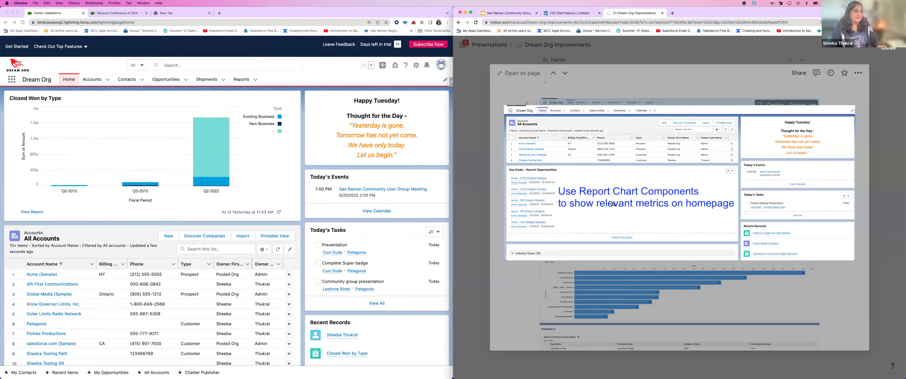
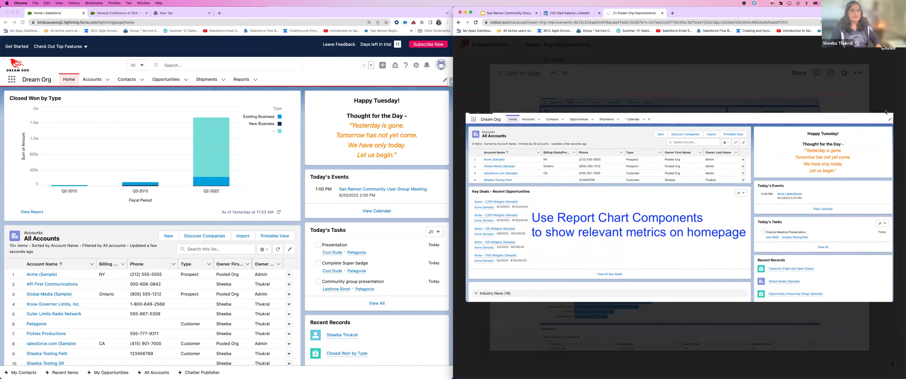
Step: Enlarge and review item 15's Lightning Usage screenshot, then open improvement item 16 on creating list views
click(691, 204)
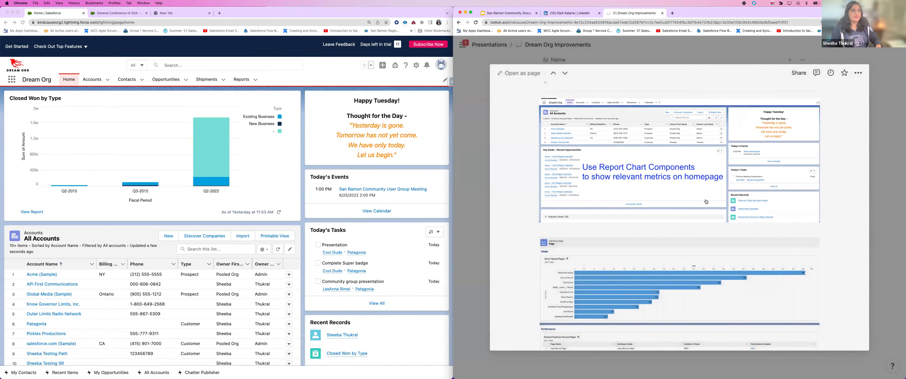
scroll(706, 202, down, 5)
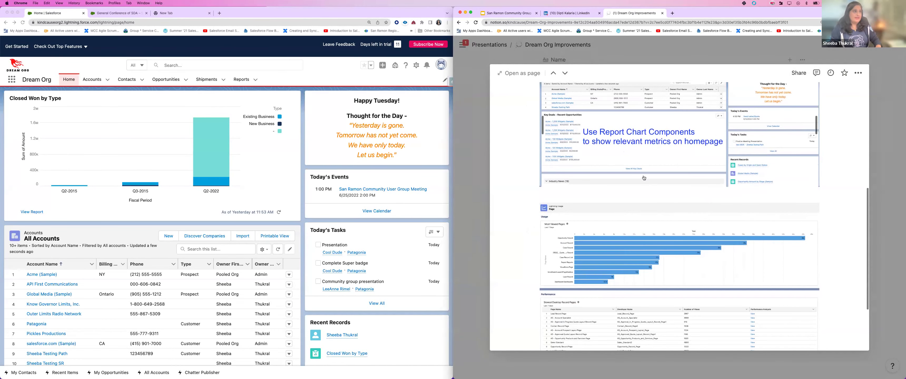
click(635, 178)
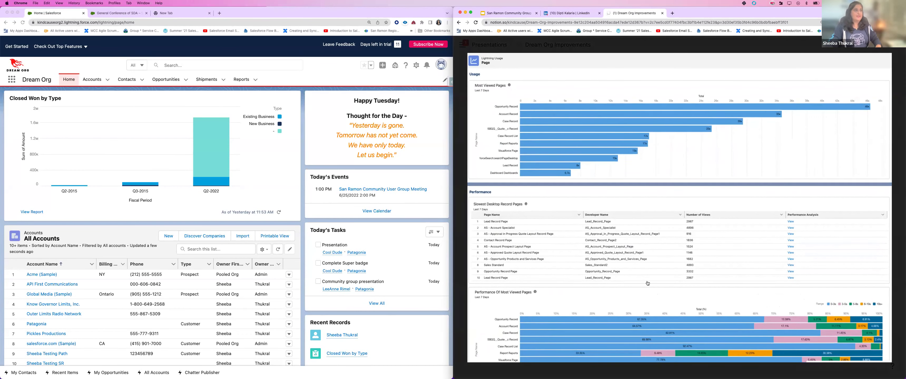
click(890, 50)
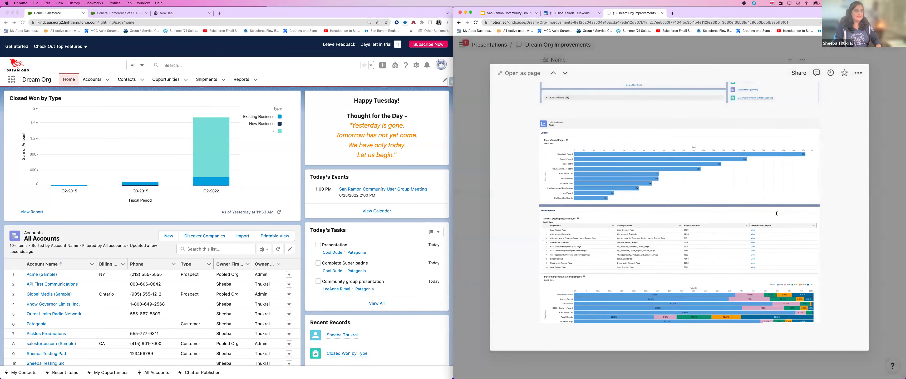
key(Escape)
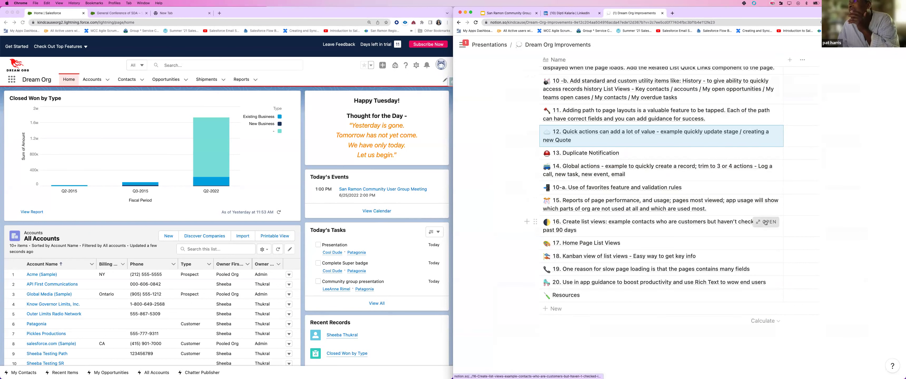
click(765, 222)
Step: Scroll item 16 and view its activities report screenshot enlarged
scroll(766, 221, down, 2)
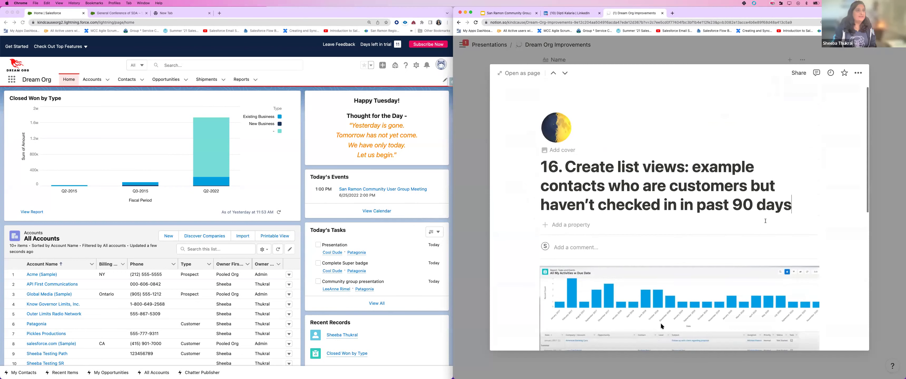
scroll(765, 223, down, 2)
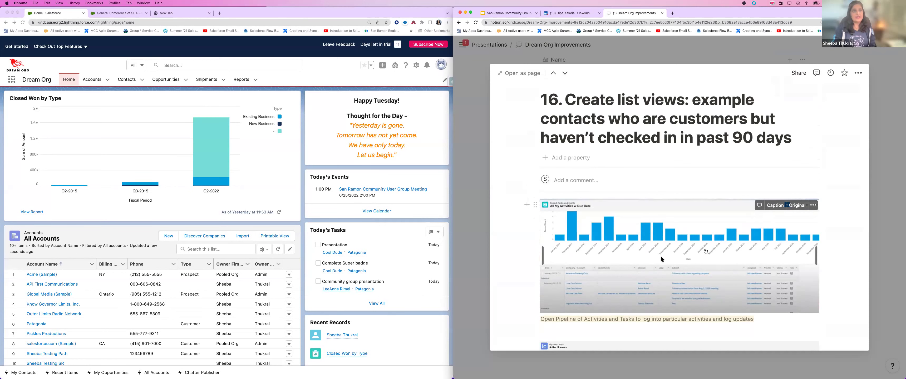
click(706, 251)
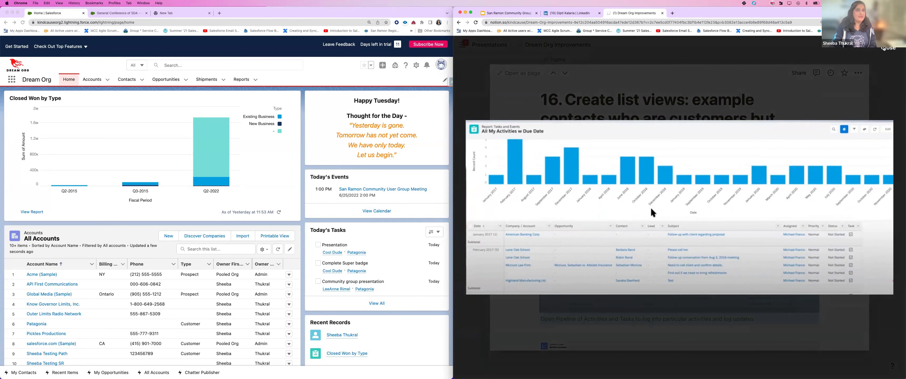
click(884, 50)
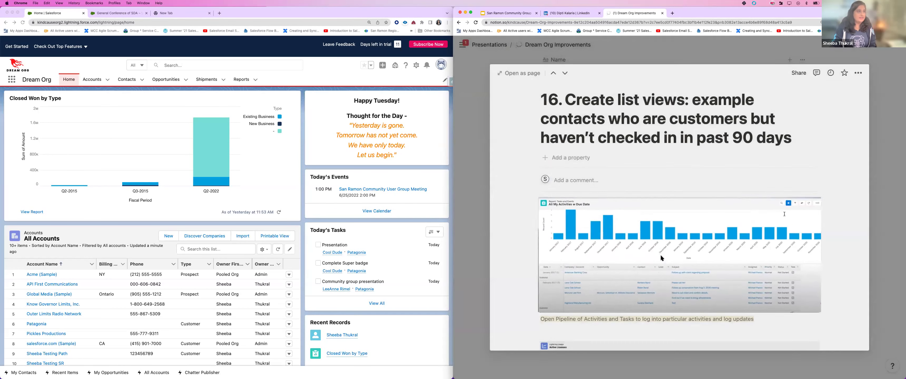
Step: View the Active Licenses screenshot enlarged, then open item 17, Home Page List Views
scroll(813, 221, down, 3)
scroll(813, 220, down, 3)
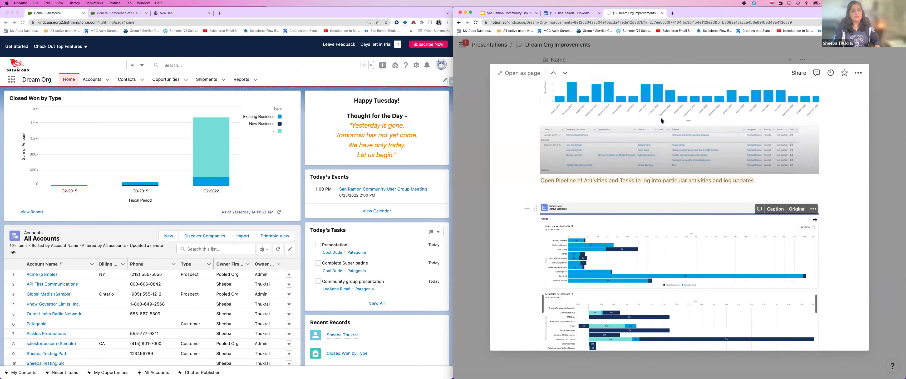
scroll(678, 223, down, 3)
click(678, 223)
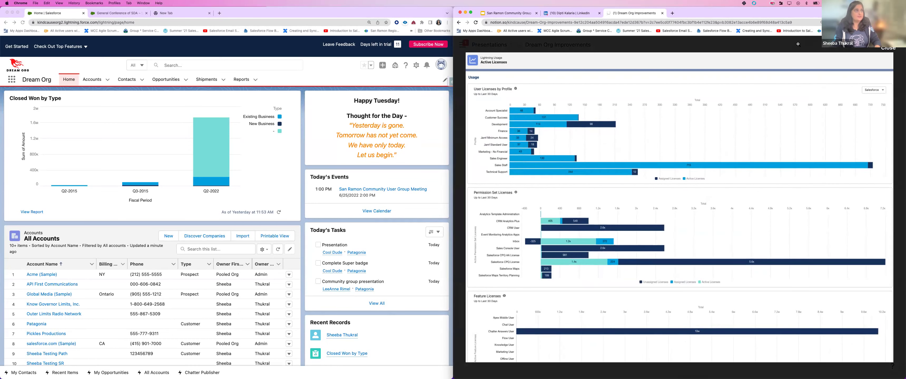
click(887, 47)
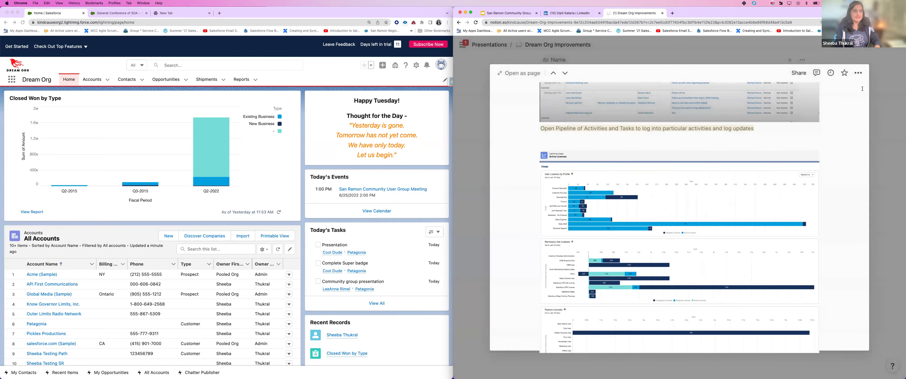
key(Escape)
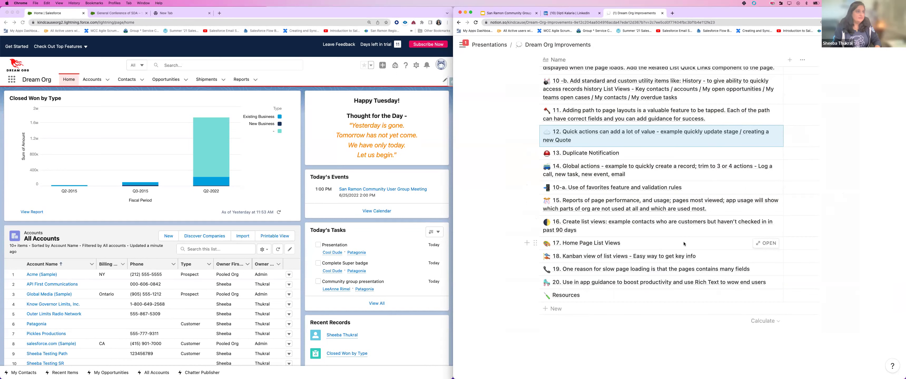
click(765, 244)
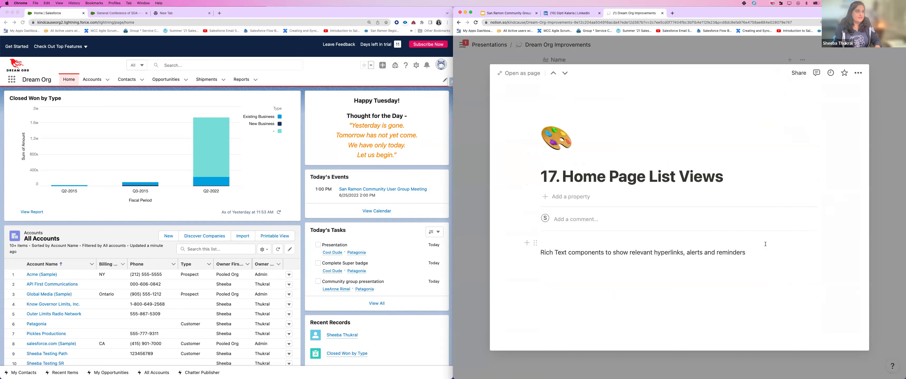
Step: Scroll to item 17's home page screenshot, then show Salesforce's Recently Viewed Opportunities list
scroll(766, 246, down, 3)
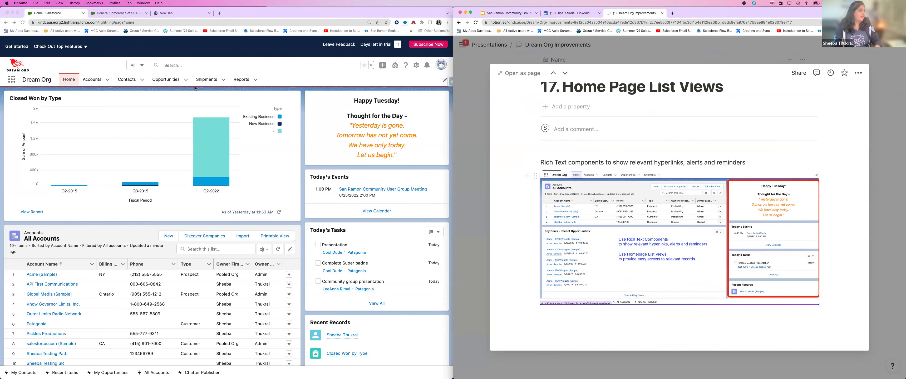
click(166, 80)
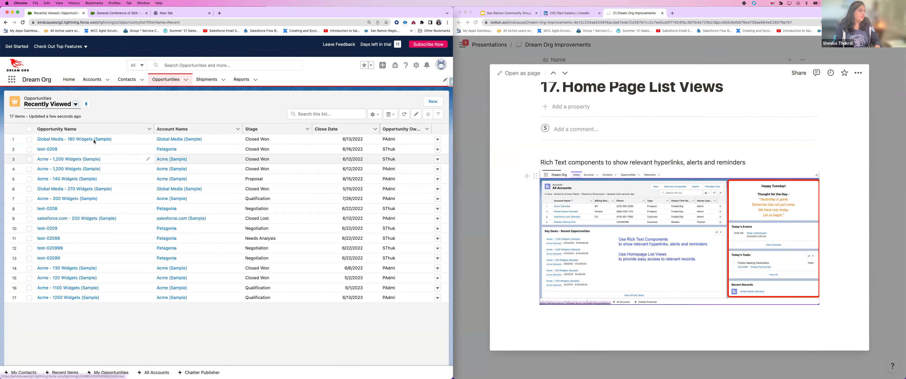
Step: Change Global Media - 180 Widgets (Sample)'s Amount to 1.5M ($1,500,000) and save it
click(94, 139)
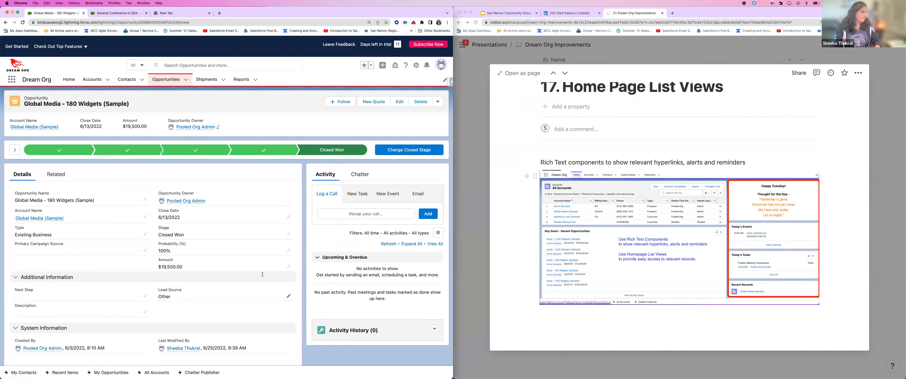
click(288, 266)
text(1,5)
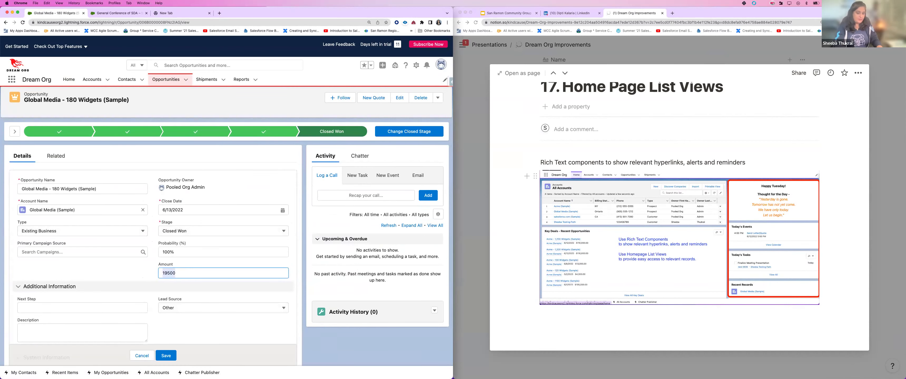
text(M)
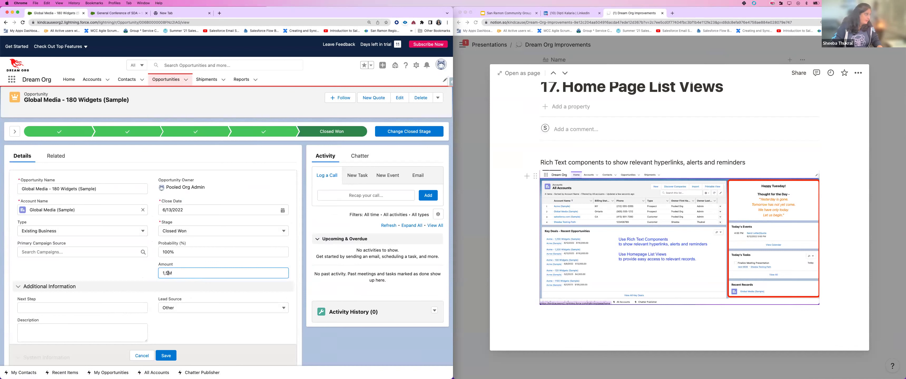
click(166, 274)
key(BackSpace)
text(.)
click(169, 356)
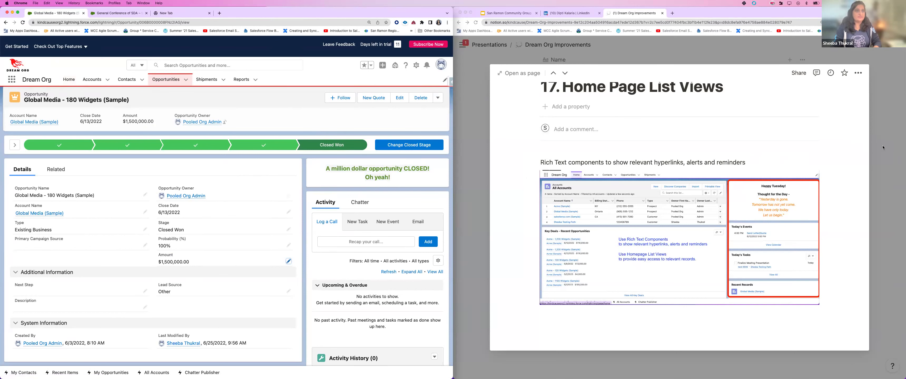
click(875, 156)
Step: Open Notion item 18 on Kanban list views and enlarge its All Opportunities kanban screenshot
click(874, 85)
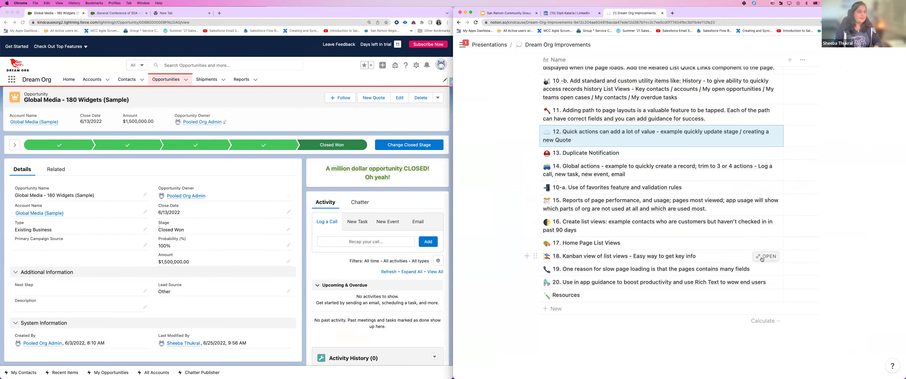
click(767, 257)
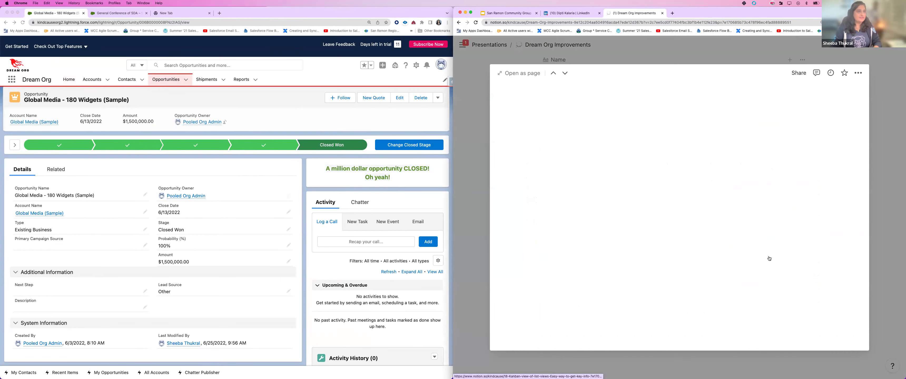
scroll(664, 228, down, 3)
scroll(664, 227, down, 2)
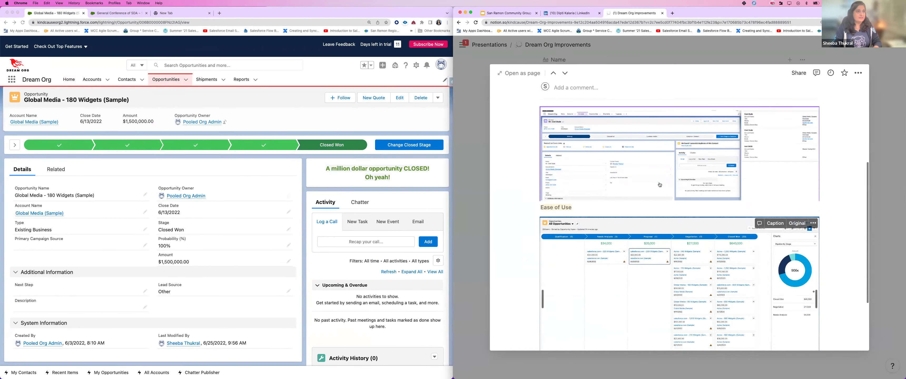
click(676, 266)
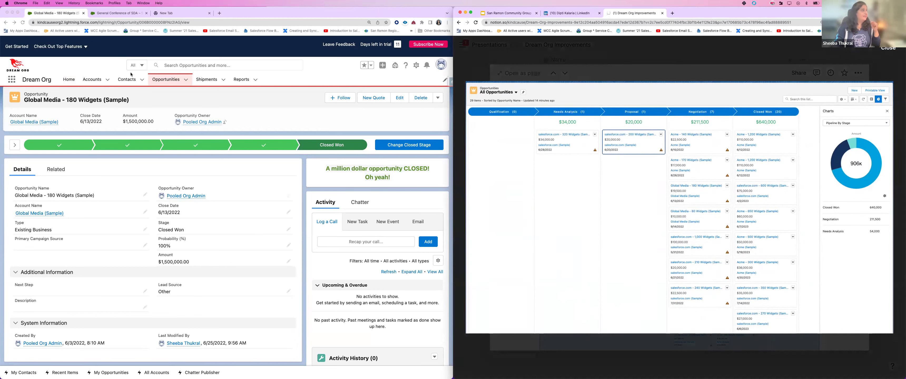
click(162, 81)
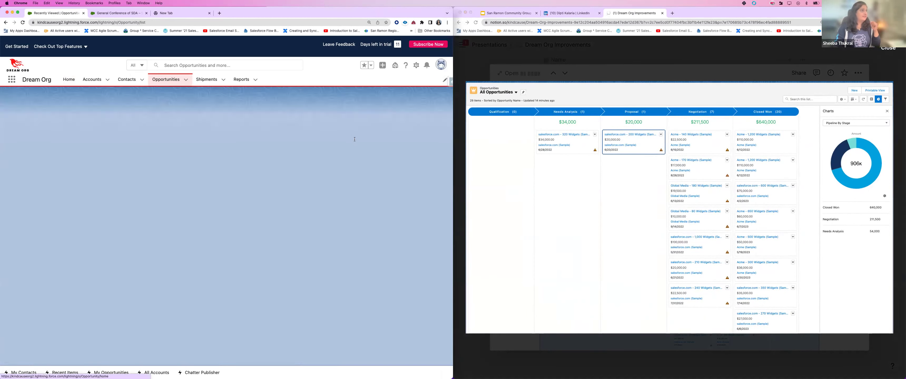
Step: Display Recently Viewed Opportunities as Kanban and drag test-02088 from Needs Analysis to Proposal
click(393, 116)
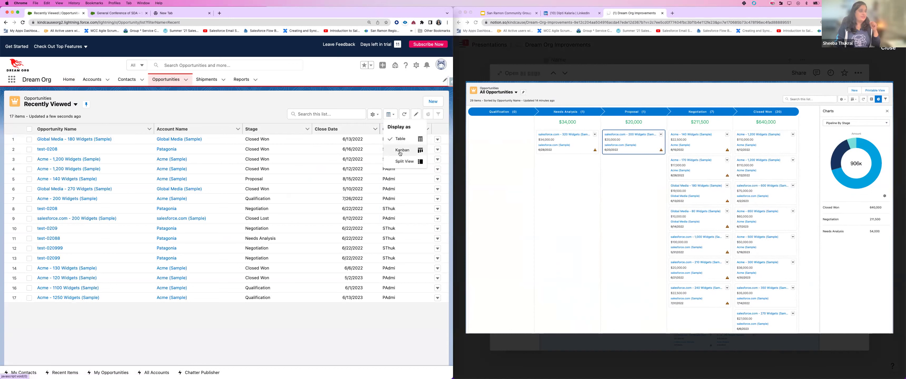
click(400, 151)
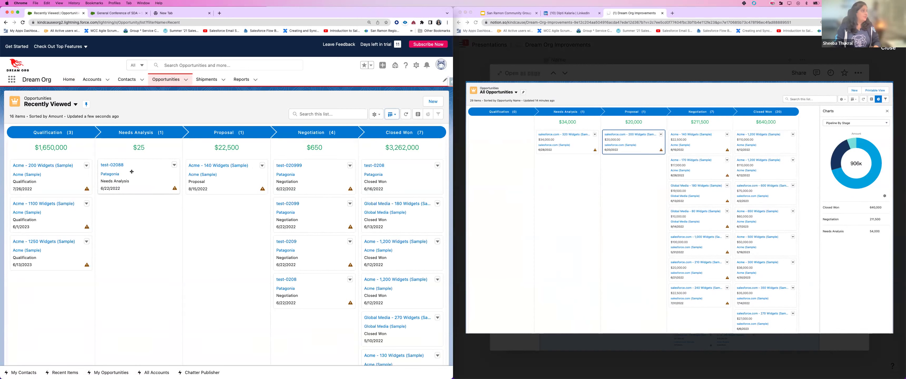
drag(132, 168, 215, 176)
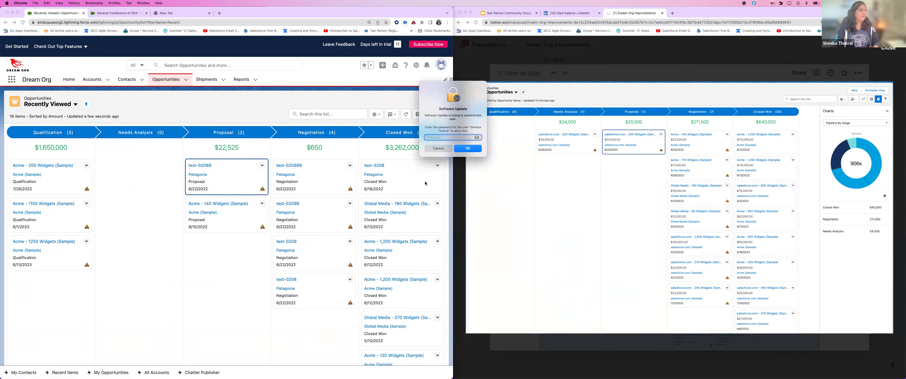
Step: Cancel the system password prompt and open the test-0208 card's actions menu
click(438, 149)
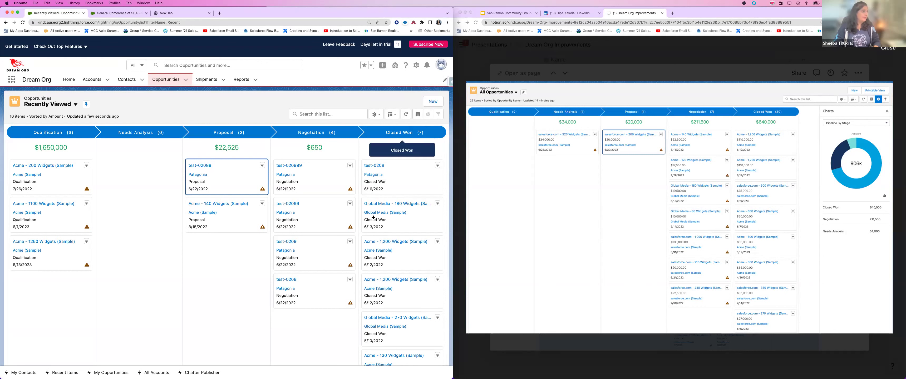
mouse_move(350, 189)
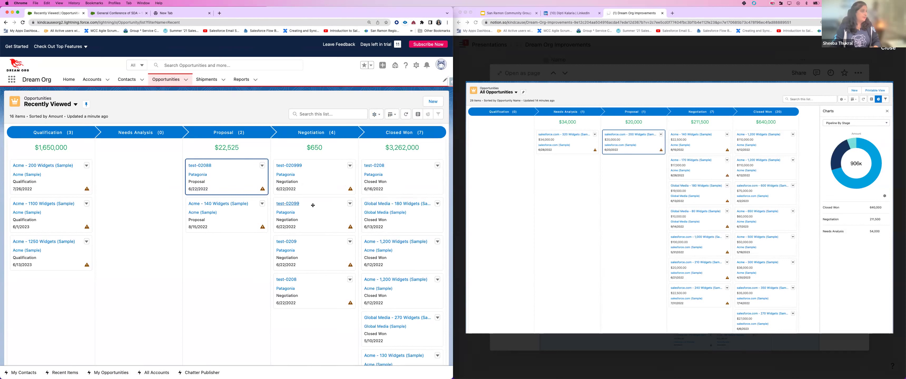
click(438, 166)
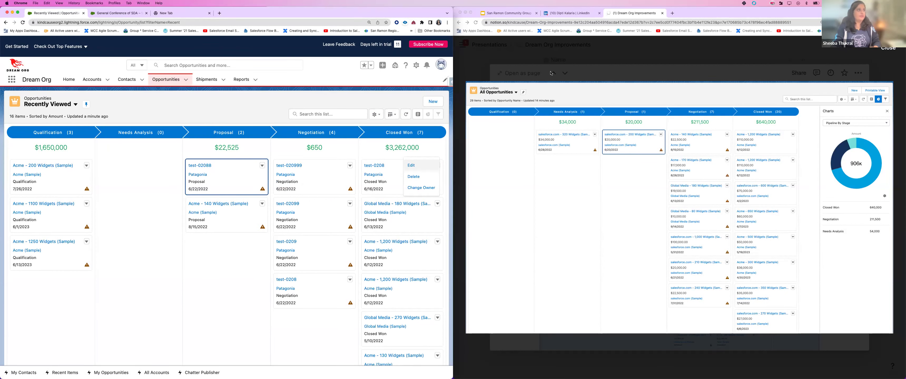
click(473, 64)
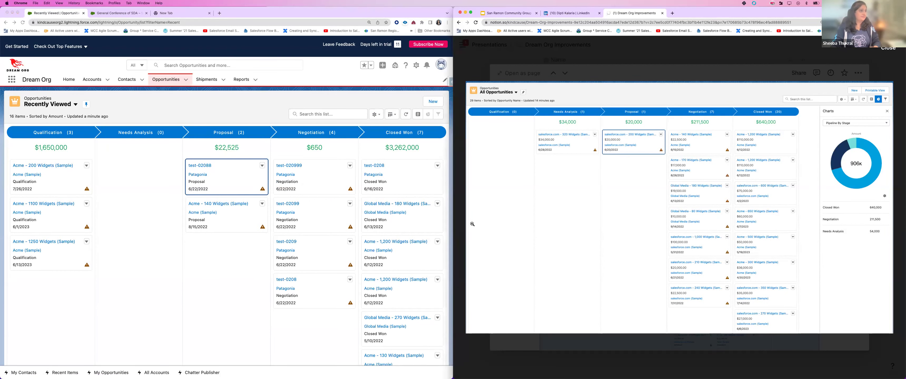
Step: Close item 18, then open item 19 and read its Salesforce Performance Test results (Octane 69,198)
click(514, 371)
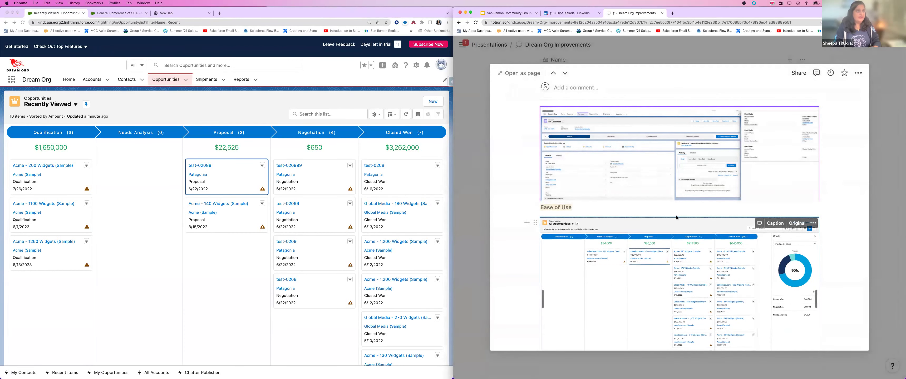
key(Escape)
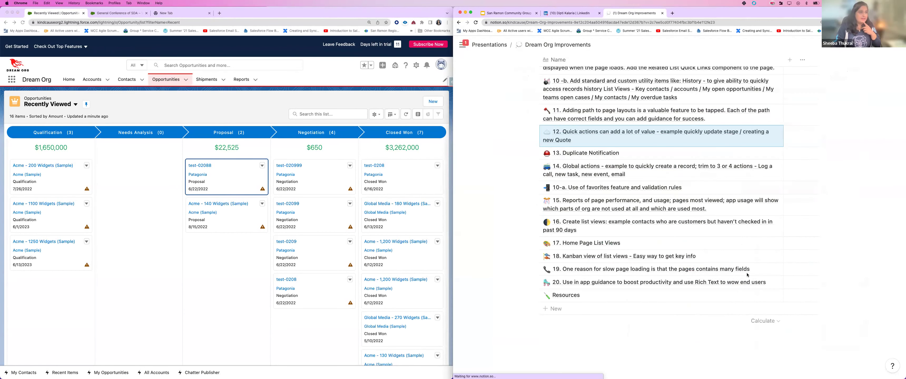
click(755, 272)
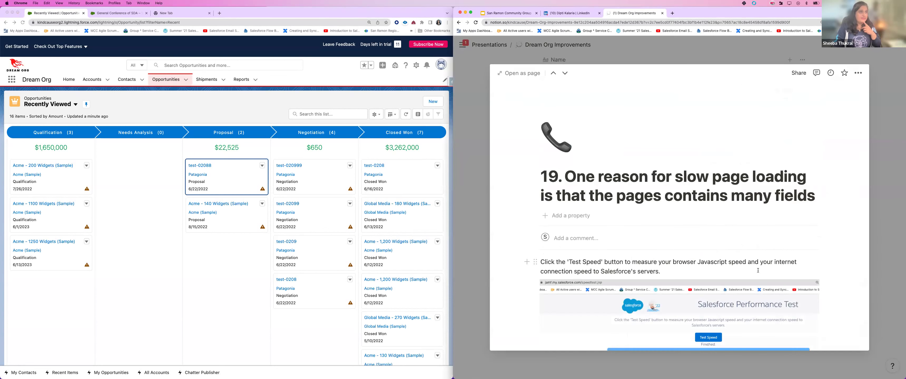
scroll(759, 271, down, 2)
scroll(758, 272, down, 8)
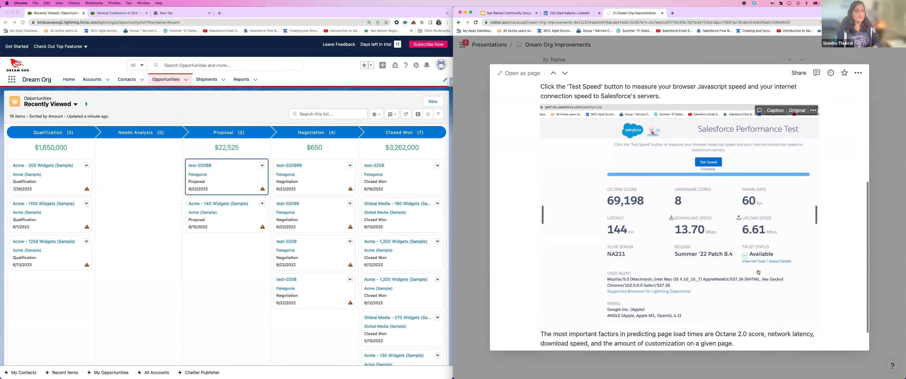
scroll(758, 272, down, 2)
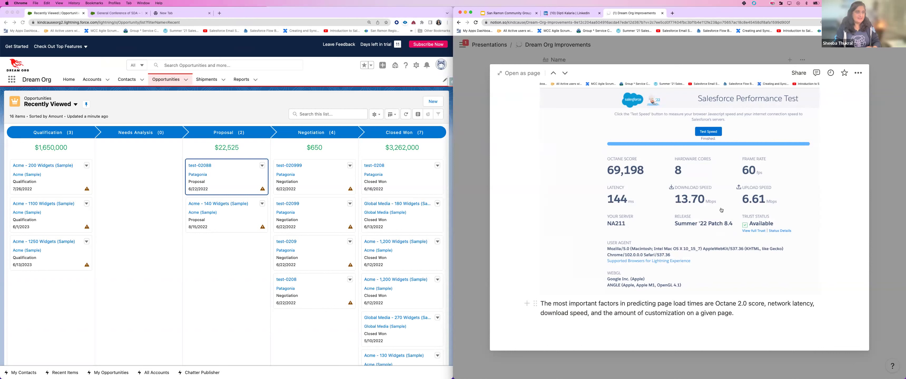
click(875, 193)
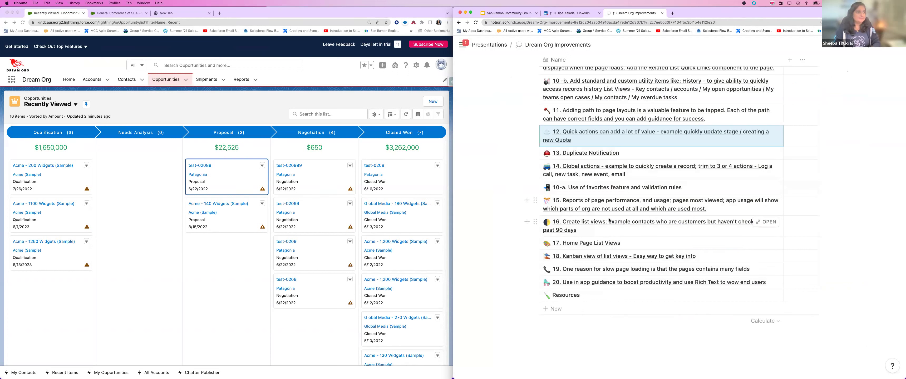
Step: Skim item 20's in-app guidance and Rich Text screenshot, then open the Resources page
click(766, 284)
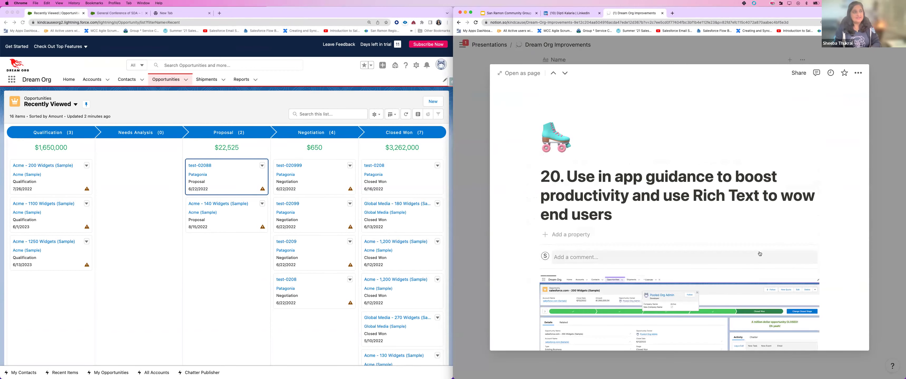
scroll(760, 253, down, 5)
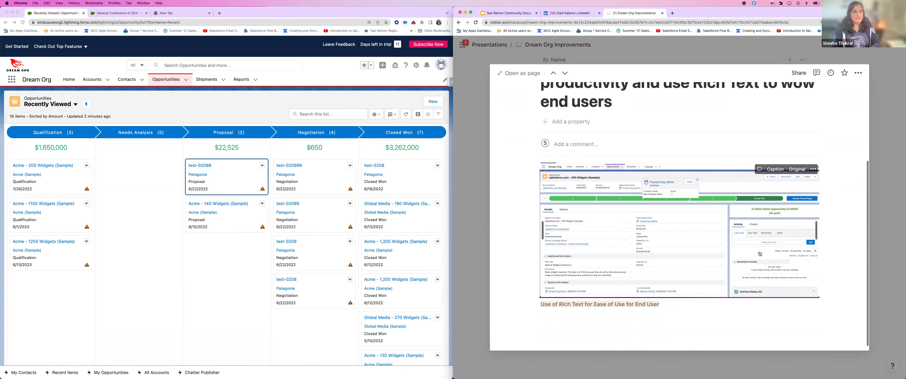
scroll(759, 253, down, 1)
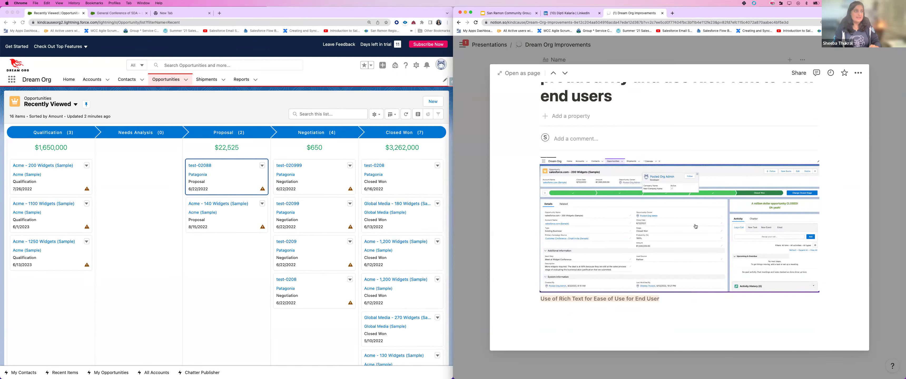
click(884, 227)
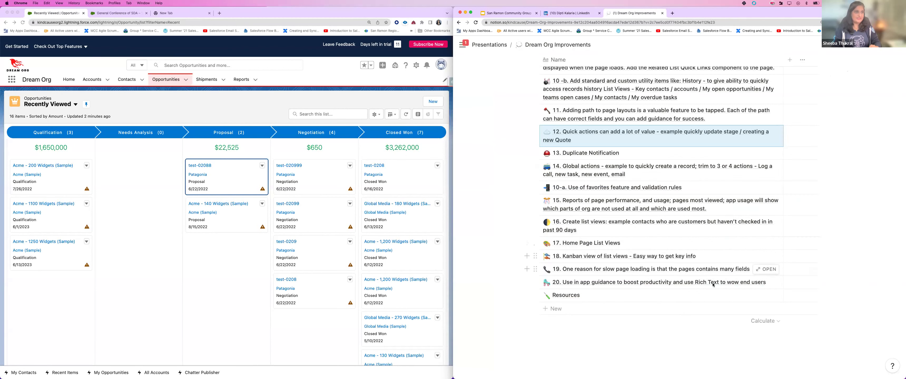
click(567, 296)
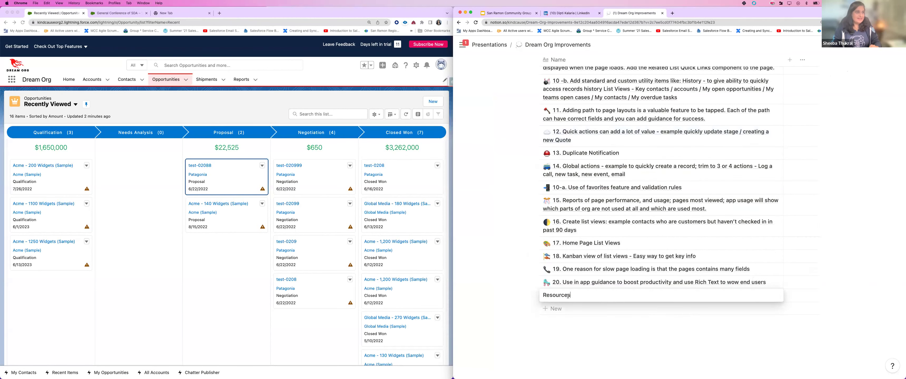
click(766, 296)
Step: Scroll through the Resources links and highlight the presentation URL
scroll(722, 289, down, 5)
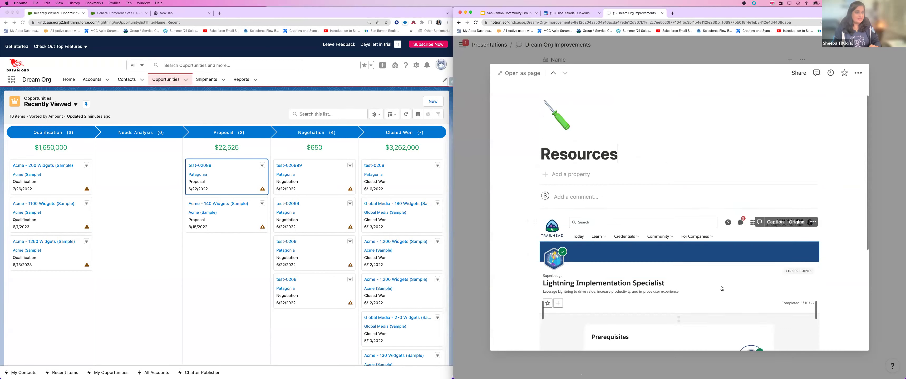
scroll(722, 288, down, 4)
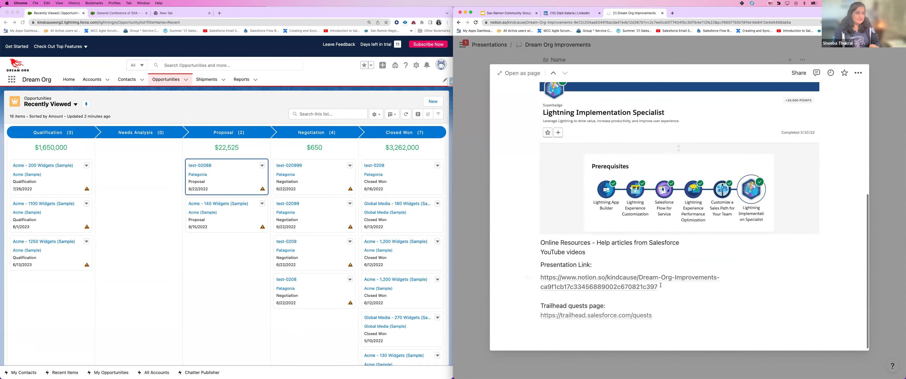
drag(659, 289, 542, 280)
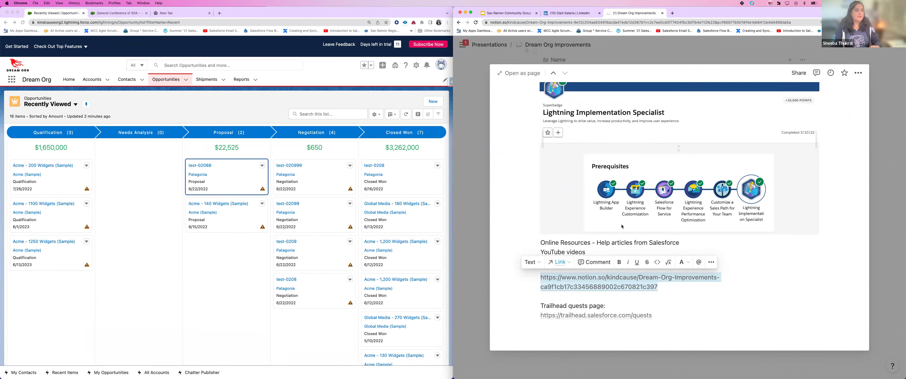
click(804, 321)
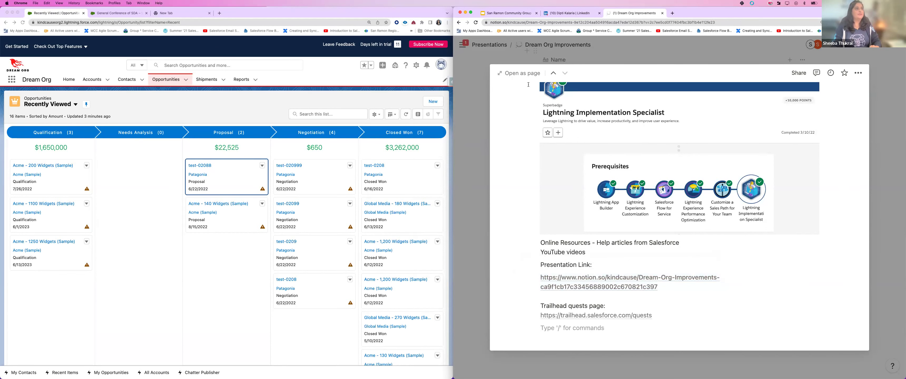
Step: Close Resources, scroll Dream Org Improvements back to the top, and return to Google Slides
click(630, 60)
mouse_move(463, 45)
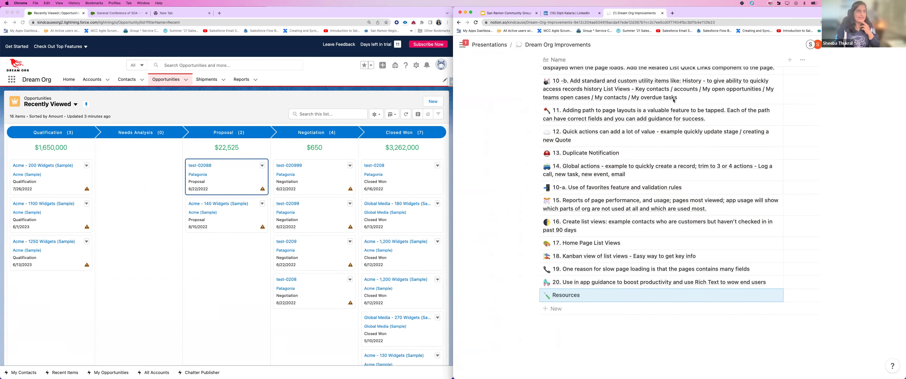
scroll(673, 100, up, 10)
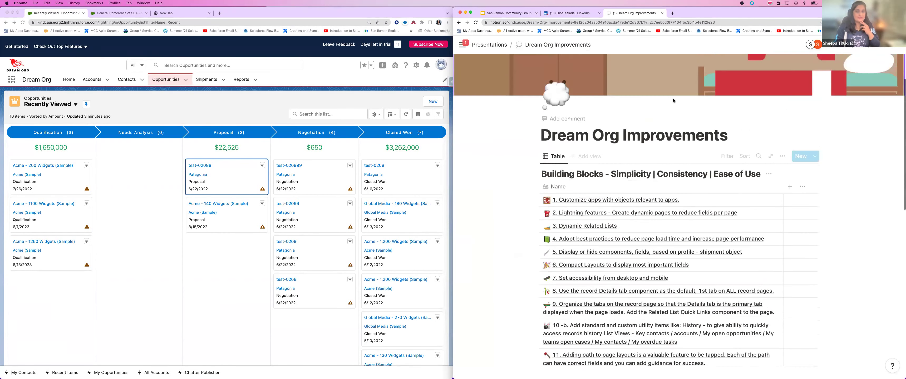
scroll(661, 88, up, 5)
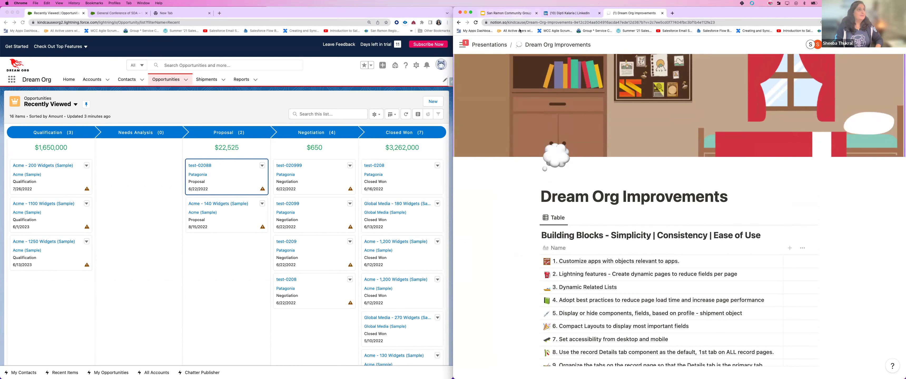
click(509, 13)
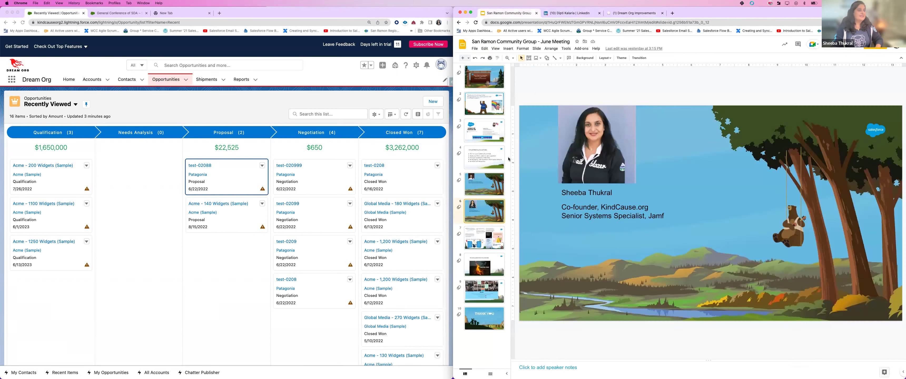
Step: Show slide 7's community announcements collage, then return to Notion's Dream Org Improvements page
click(483, 241)
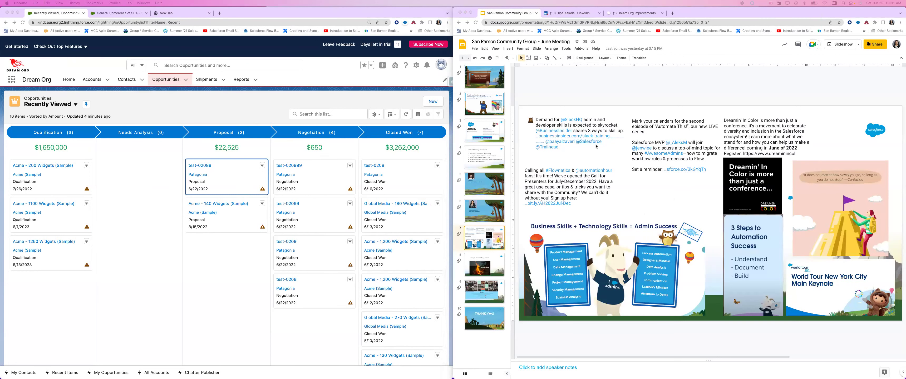
click(633, 13)
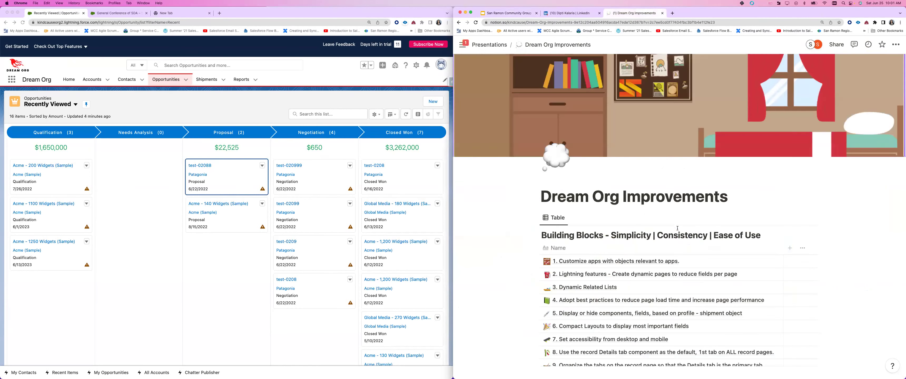
Step: Copy the Dream Org Improvements page's Share-to-web public link to the clipboard and close the popover
scroll(677, 231, down, 5)
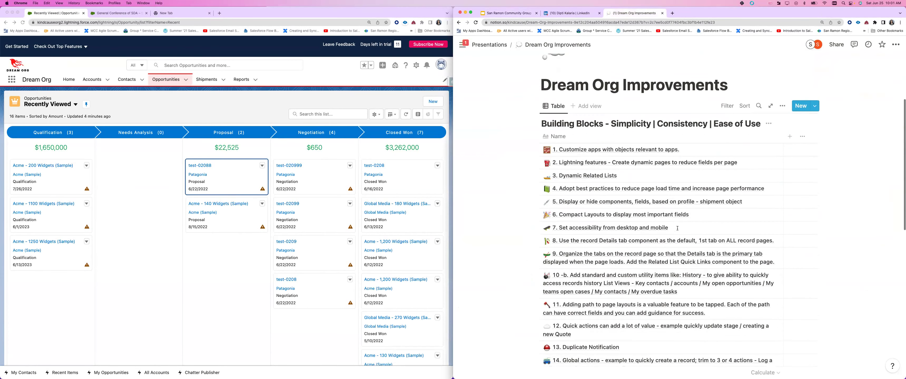
scroll(677, 229, down, 10)
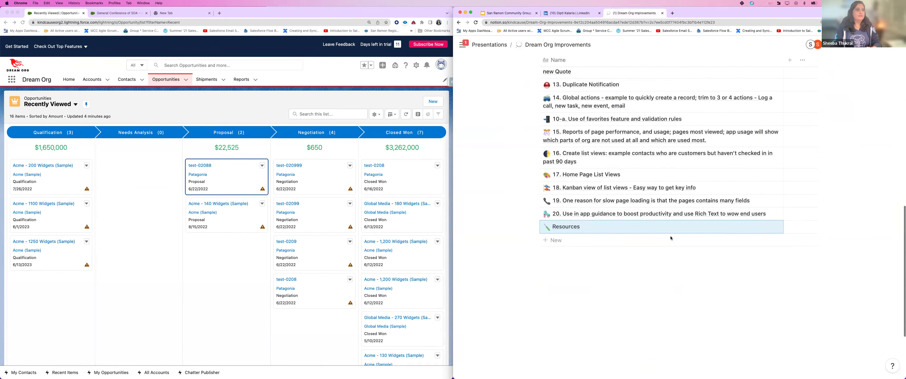
scroll(604, 287, up, 2)
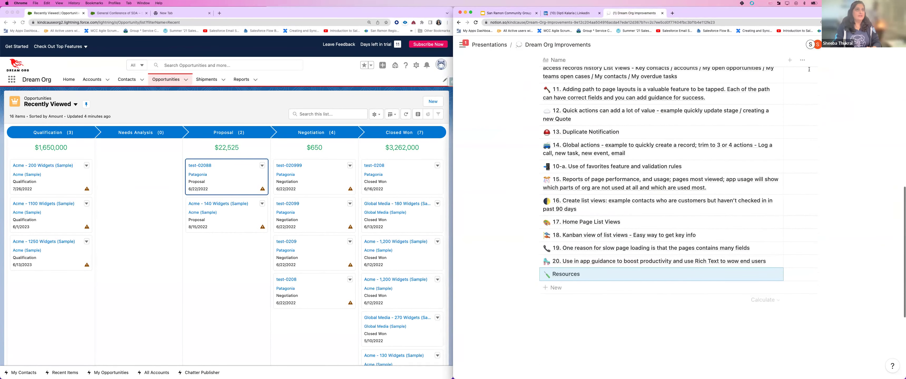
click(836, 44)
click(884, 158)
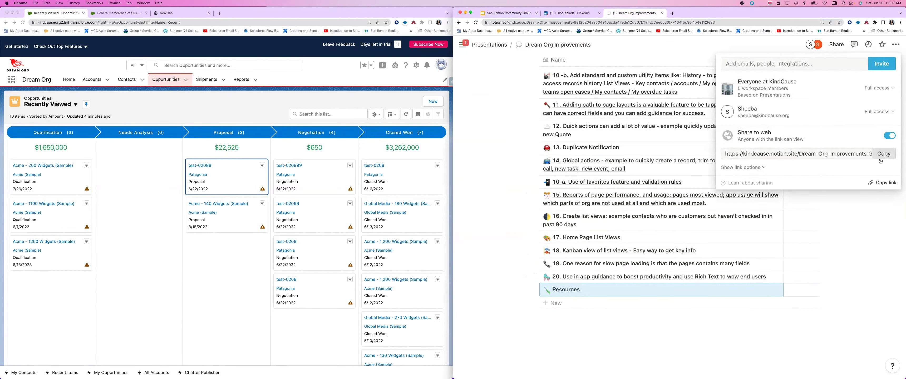
click(884, 157)
click(860, 255)
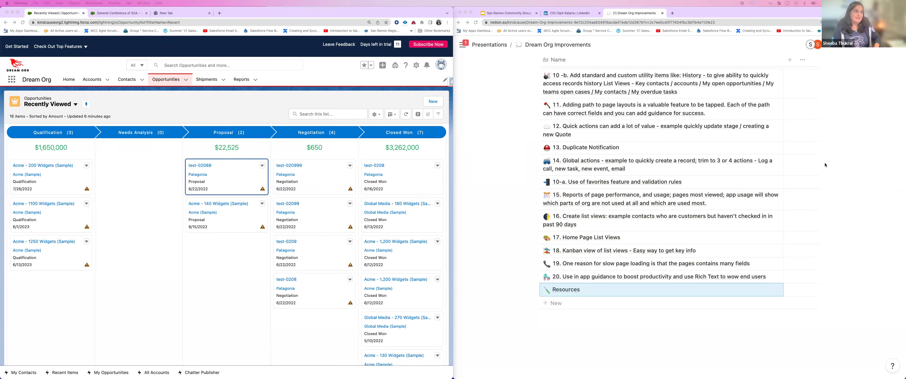
scroll(825, 162, up, 4)
Step: Return to the top of the Notion page, then go back to the 'San Ramon Community Group - June Meeting' slides
scroll(825, 163, up, 9)
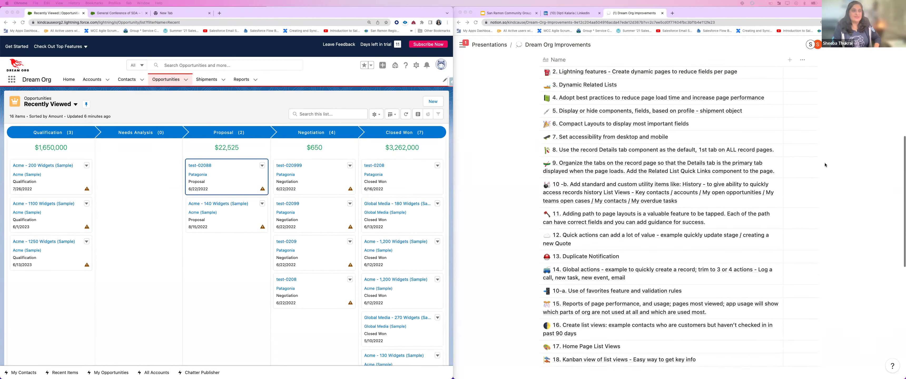
scroll(825, 165, up, 5)
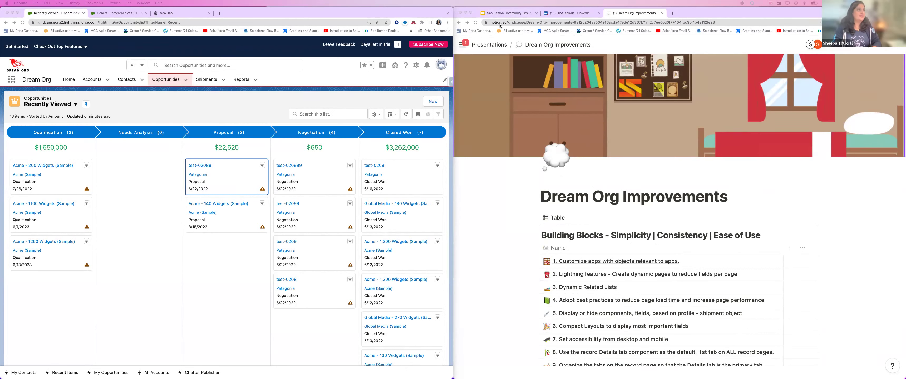
click(507, 15)
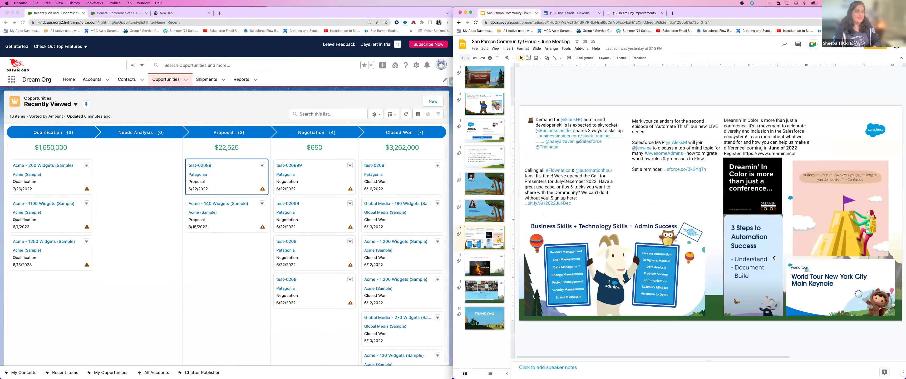